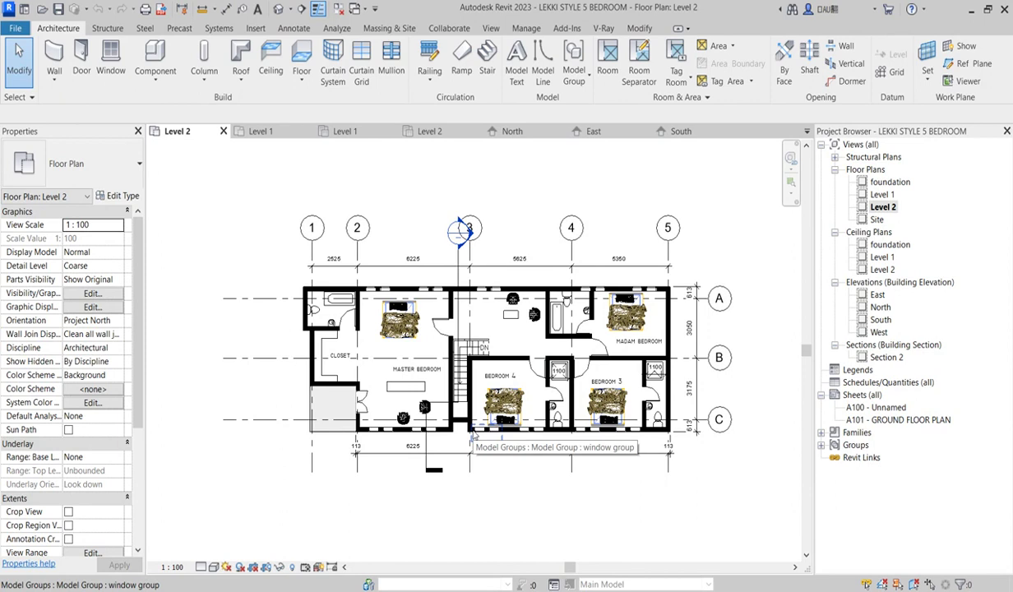
# Open the Level 1 floor plan and examine its room layout, from the living room to the guest room
pyautogui.scroll(5, 438, 366)
pyautogui.scroll(-5, 360, 378)
pyautogui.doubleClick(882, 194)
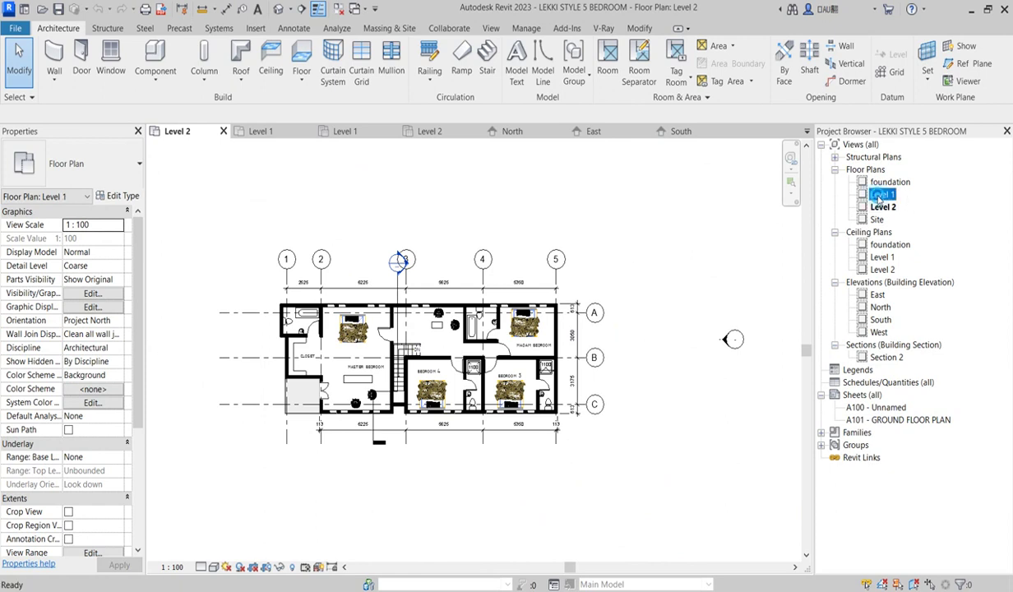
pyautogui.scroll(2, 372, 332)
pyautogui.scroll(-2, 372, 332)
pyautogui.scroll(2, 412, 423)
pyautogui.scroll(-2, 412, 423)
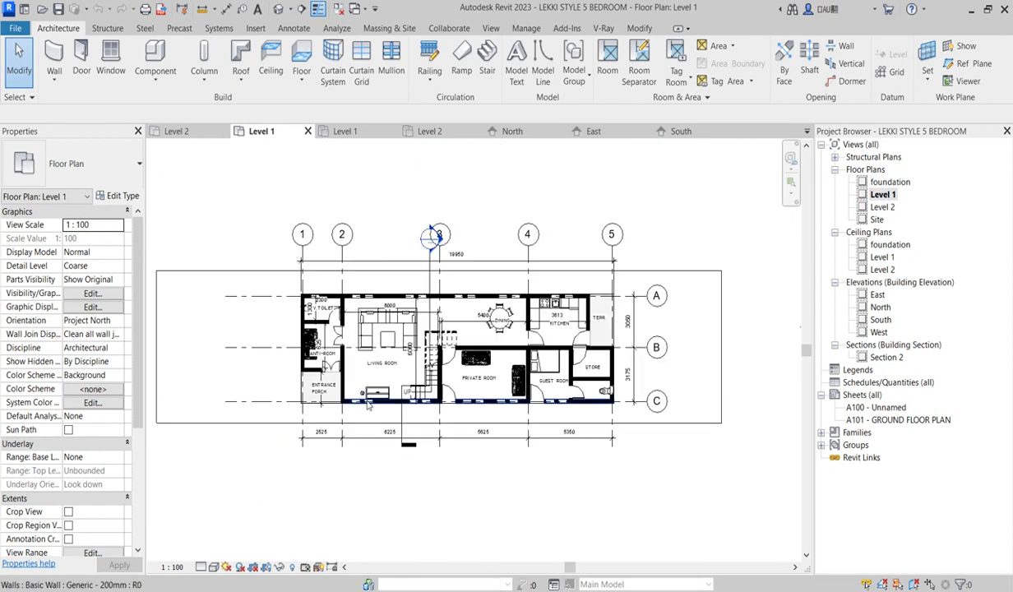
pyautogui.scroll(3, 327, 419)
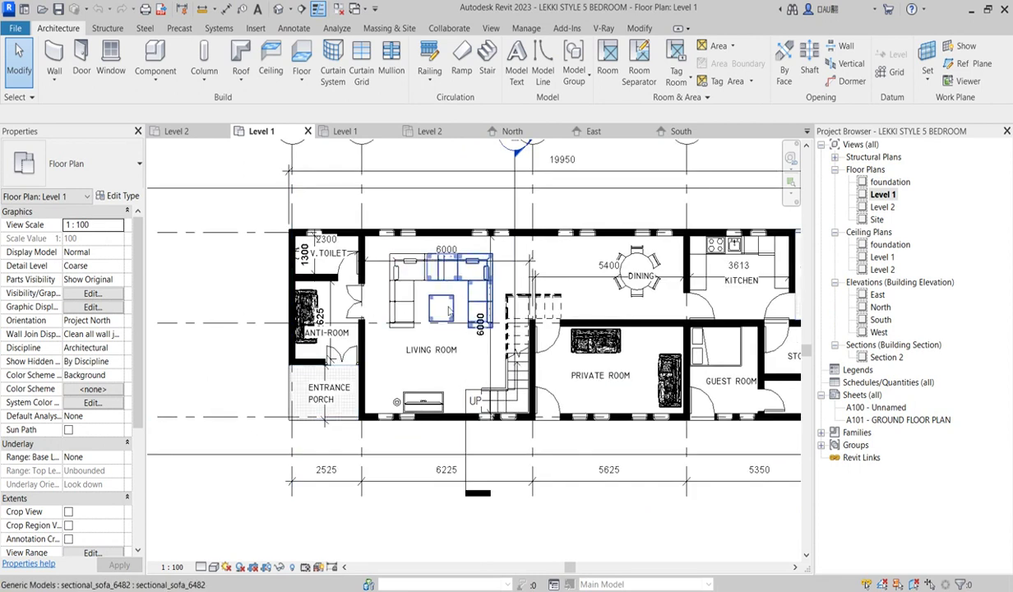
pyautogui.scroll(-3, 436, 296)
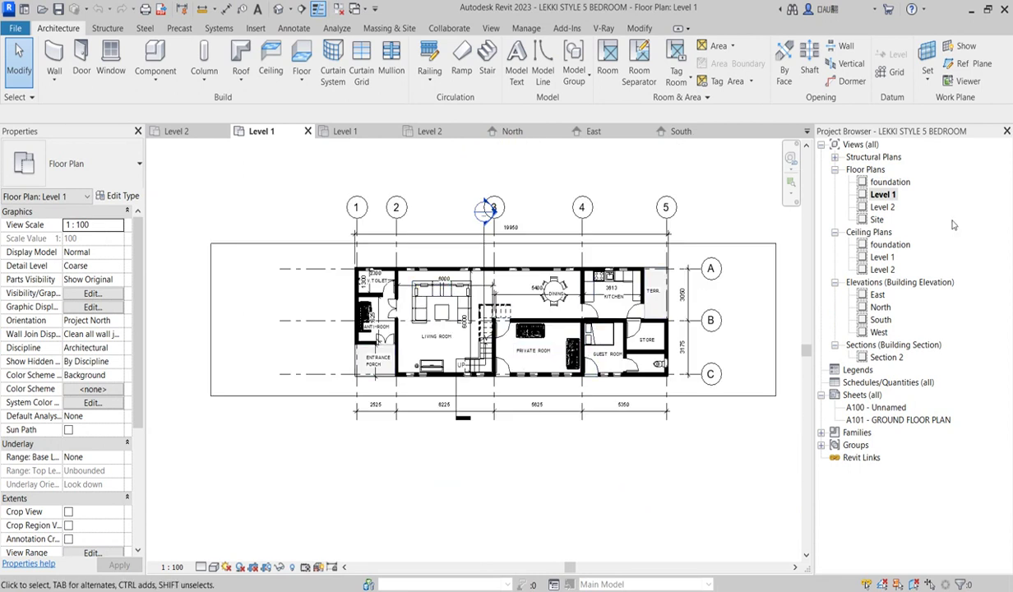
# Return to the Level 2 floor plan and examine the bedrooms, stair, closet and outer walls
pyautogui.doubleClick(883, 207)
pyautogui.scroll(4, 373, 426)
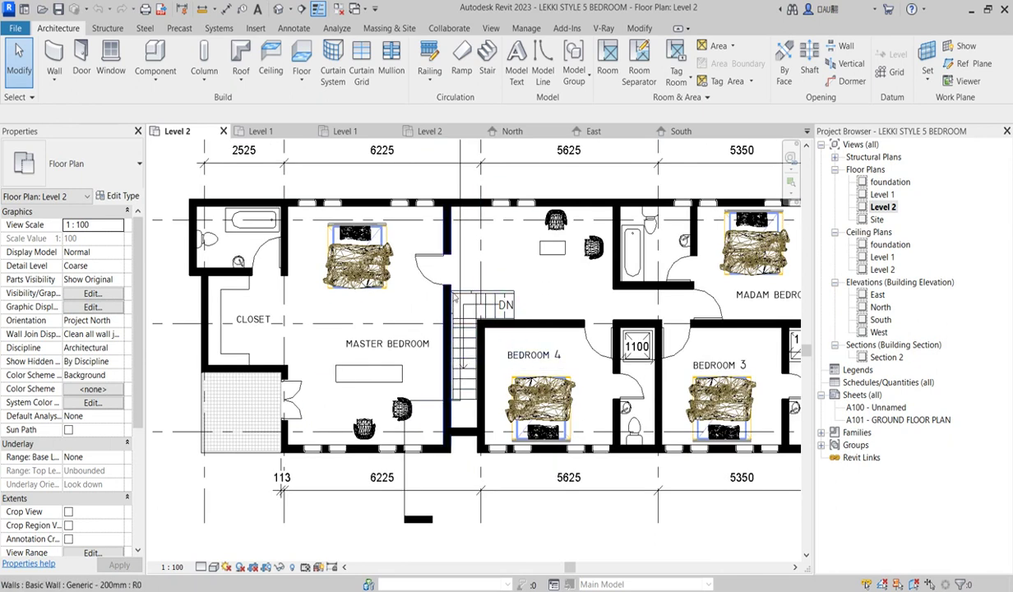
pyautogui.scroll(2, 454, 351)
pyautogui.scroll(-4, 451, 352)
pyautogui.scroll(-2, 450, 351)
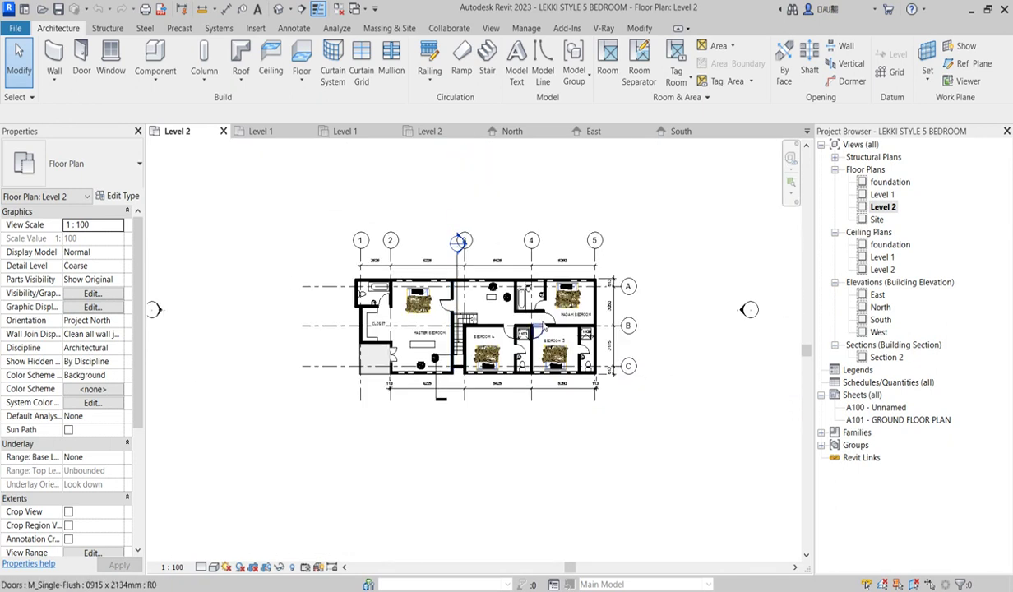
pyautogui.scroll(2, 402, 272)
pyautogui.scroll(2, 317, 250)
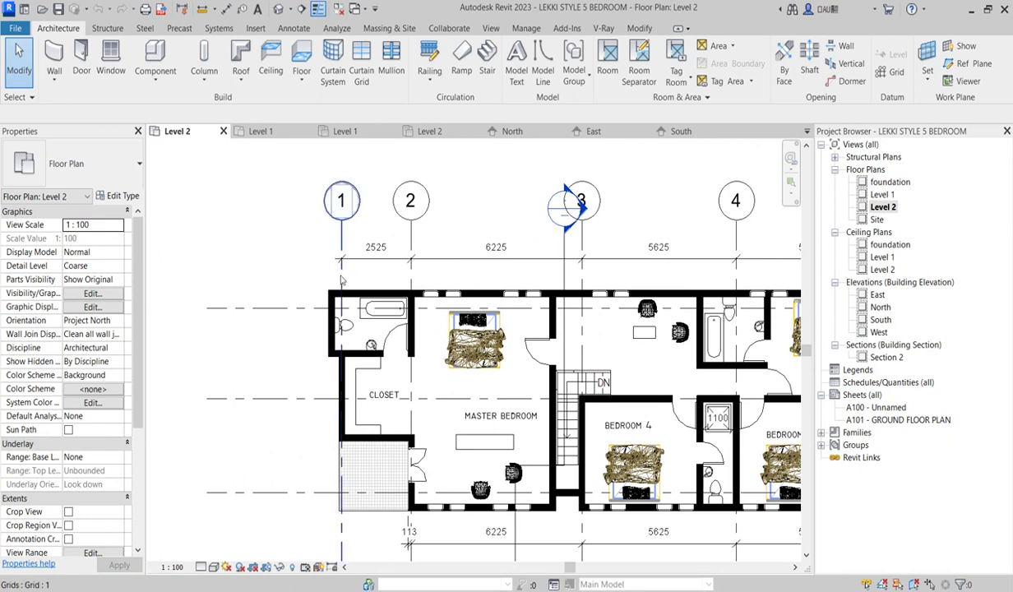
pyautogui.scroll(-2, 348, 429)
pyautogui.scroll(2, 419, 472)
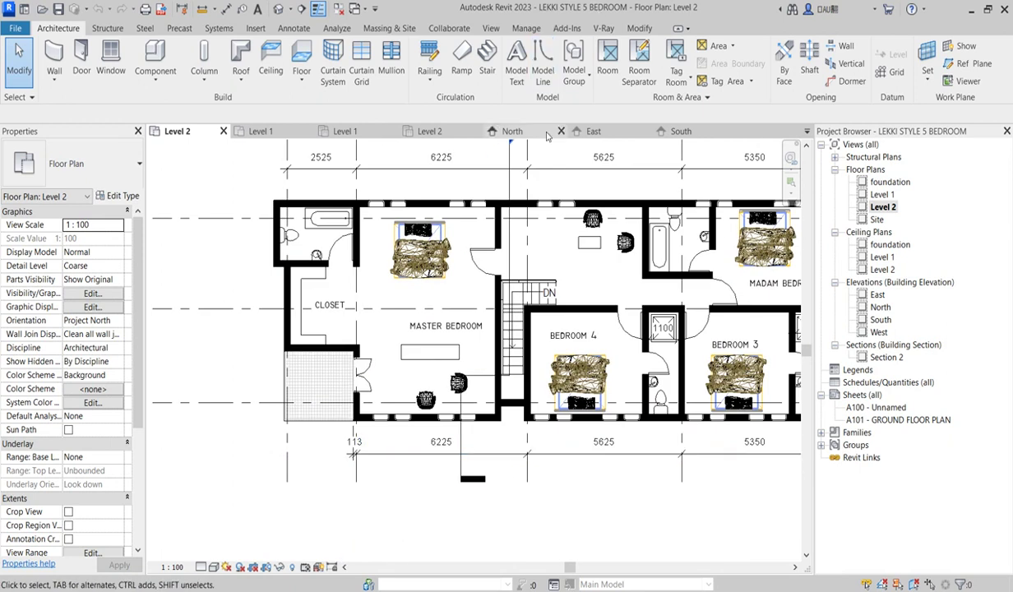
pyautogui.scroll(-2, 457, 393)
pyautogui.scroll(3, 457, 394)
pyautogui.scroll(-1, 457, 393)
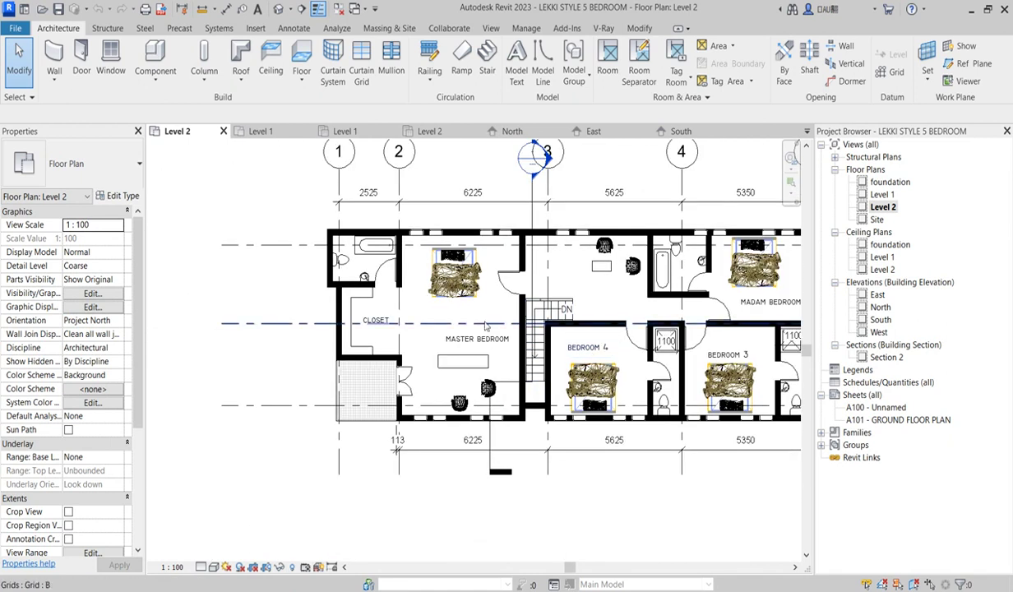
pyautogui.scroll(-2, 641, 329)
pyautogui.scroll(1, 575, 327)
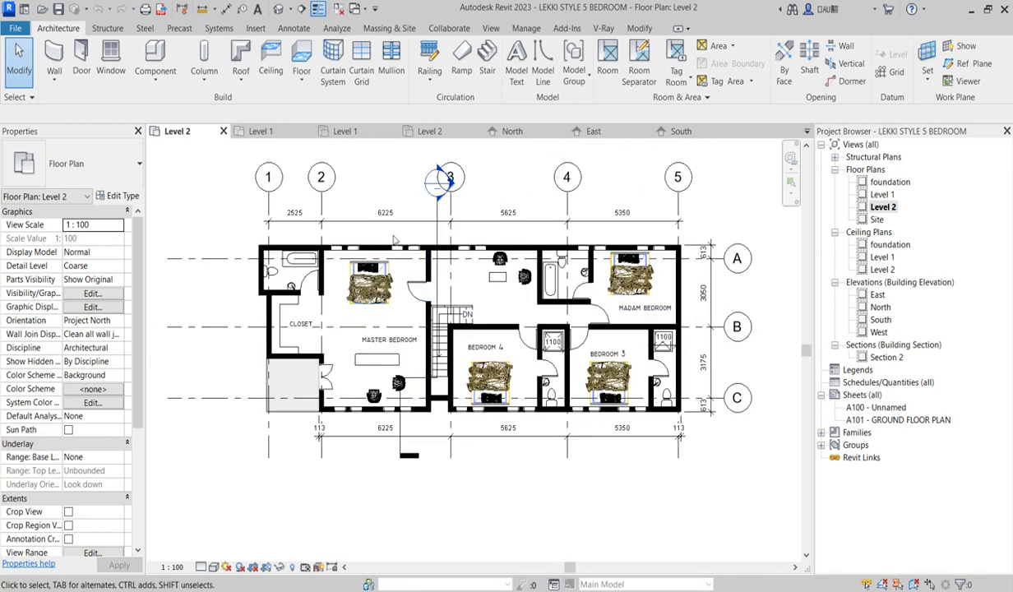
pyautogui.scroll(1, 391, 218)
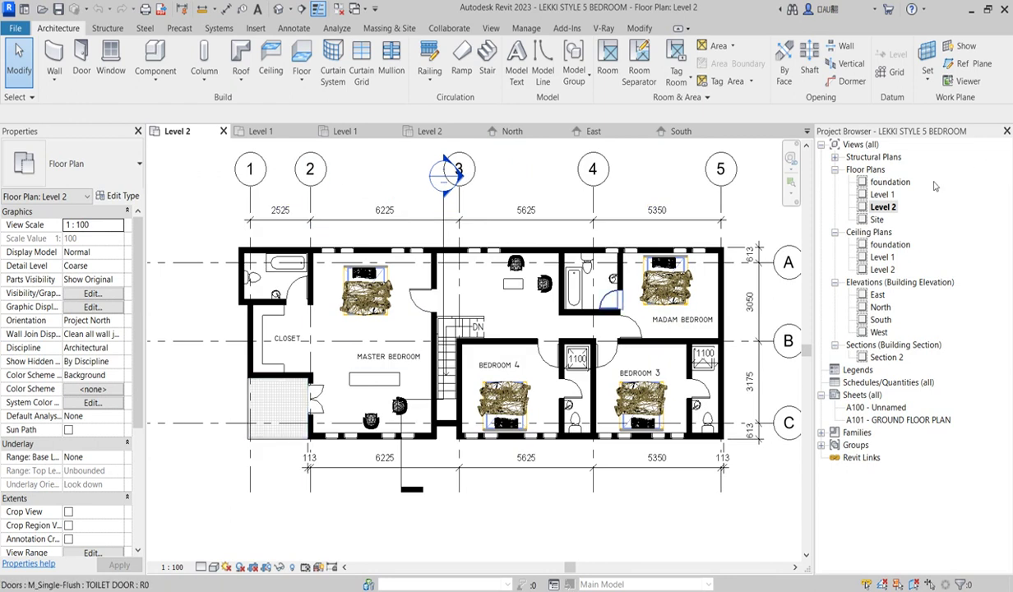
# Open the South elevation and raise the bubble ends of grids 1, 2 and 3 well above the building
pyautogui.doubleClick(881, 320)
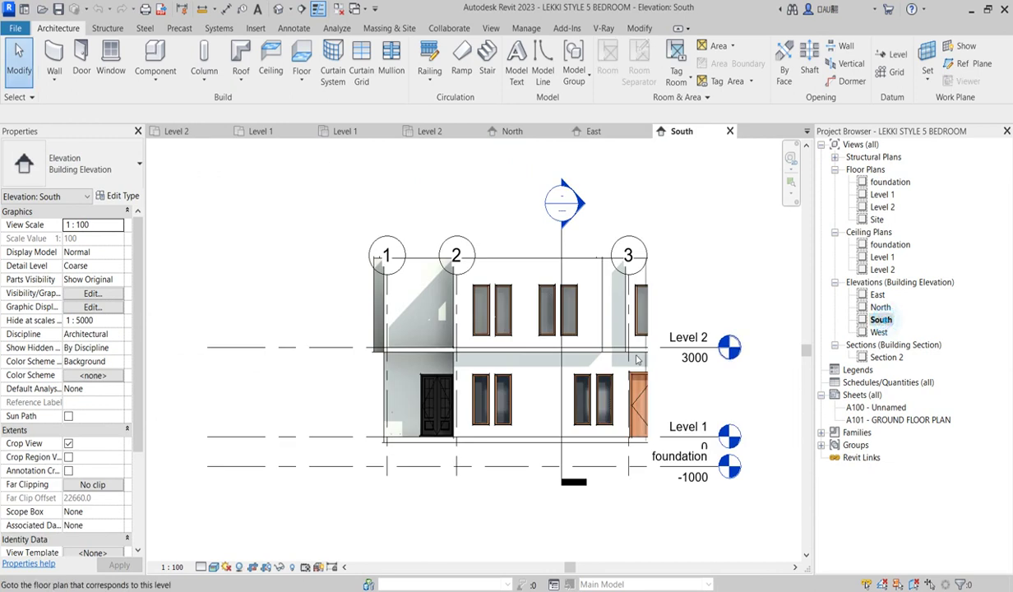
pyautogui.scroll(2, 441, 327)
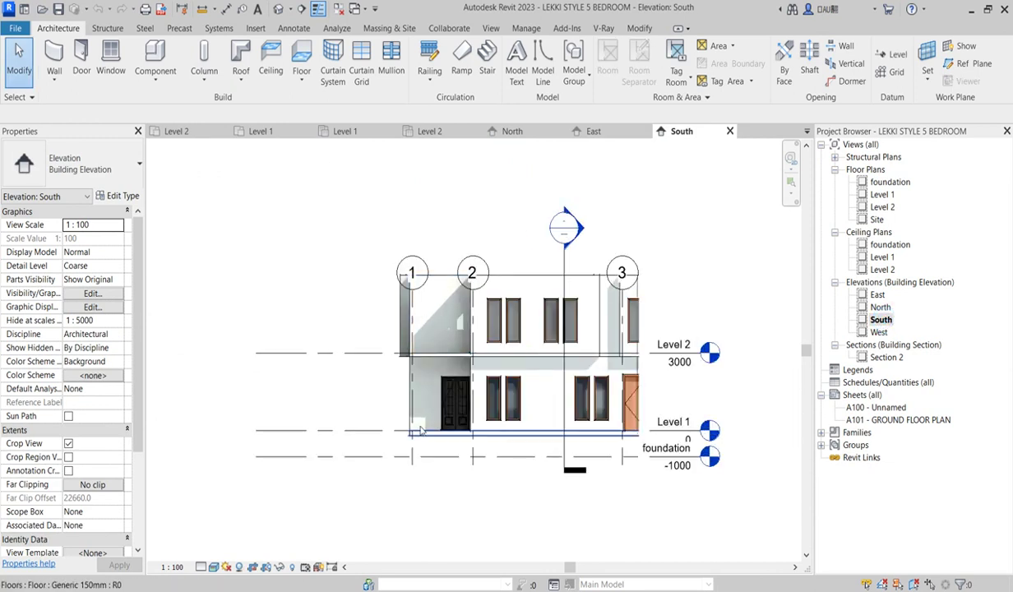
pyautogui.click(423, 314)
pyautogui.moveTo(412, 289); pyautogui.dragTo(422, 177)
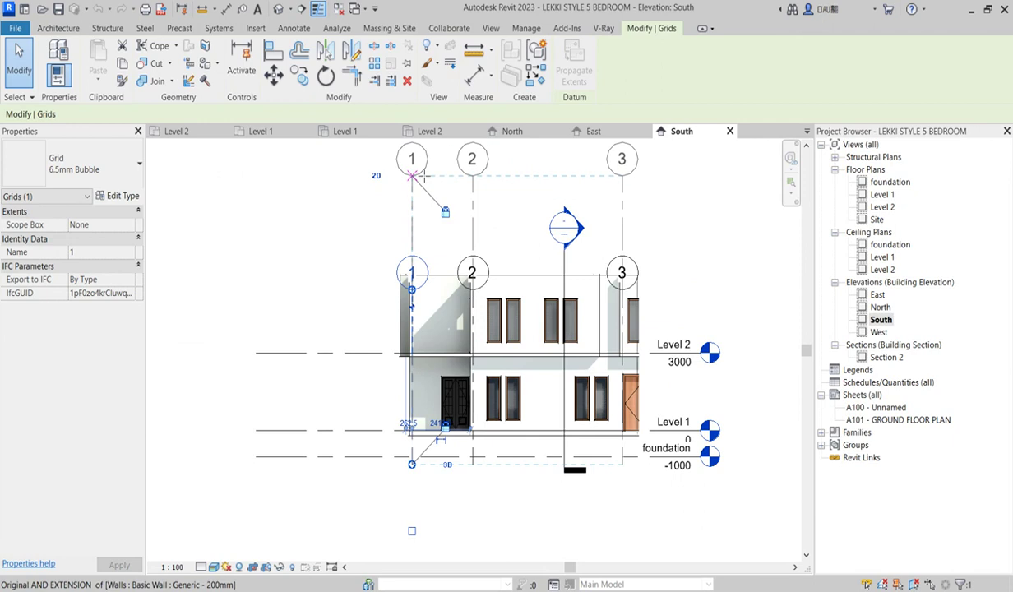
pyautogui.click(683, 218)
pyautogui.scroll(-2, 460, 403)
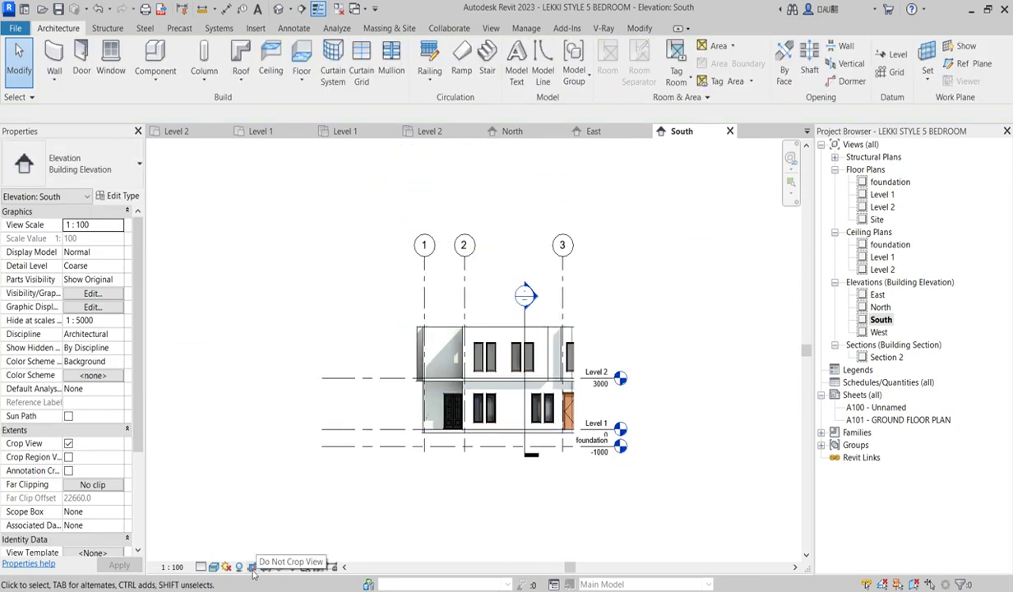
# Show the South elevation's crop region and extend its right and top edges to enclose the whole building and all grid bubbles
pyautogui.click(265, 569)
pyautogui.click(572, 327)
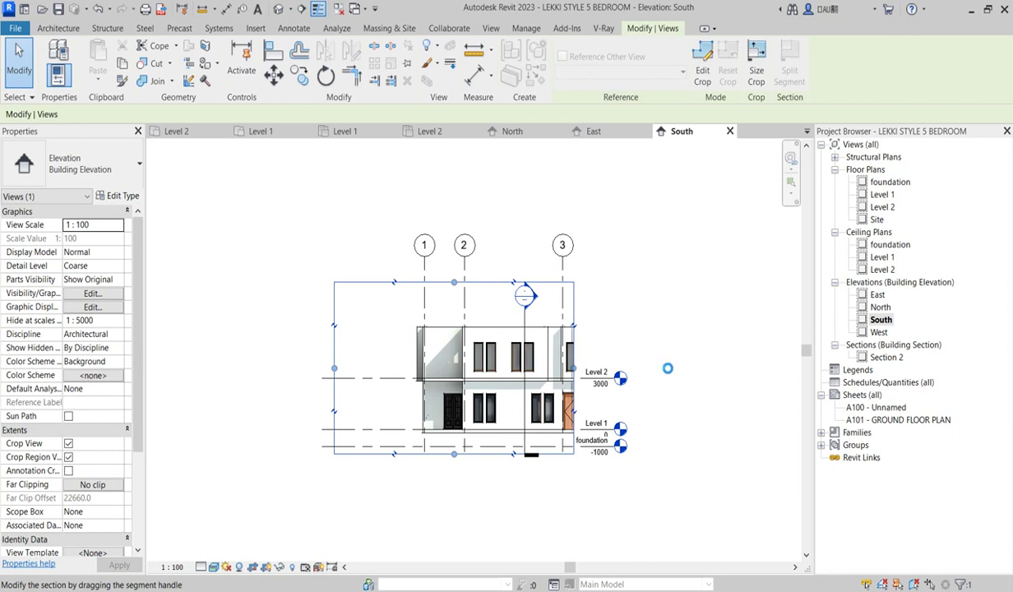
pyautogui.scroll(-2, 387, 378)
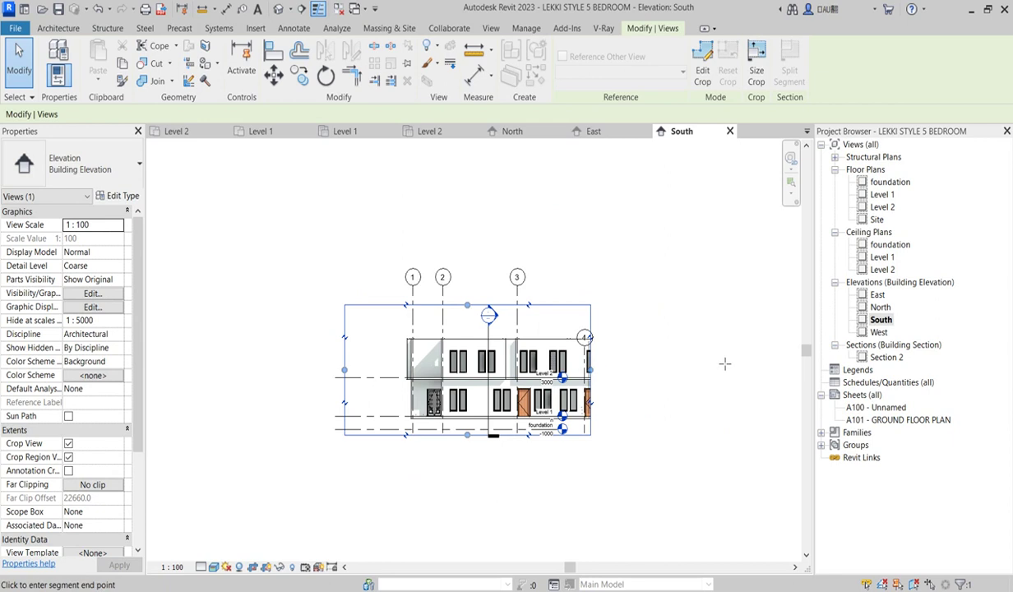
pyautogui.moveTo(724, 364); pyautogui.dragTo(720, 366)
pyautogui.moveTo(531, 304); pyautogui.dragTo(534, 229)
pyautogui.click(580, 271)
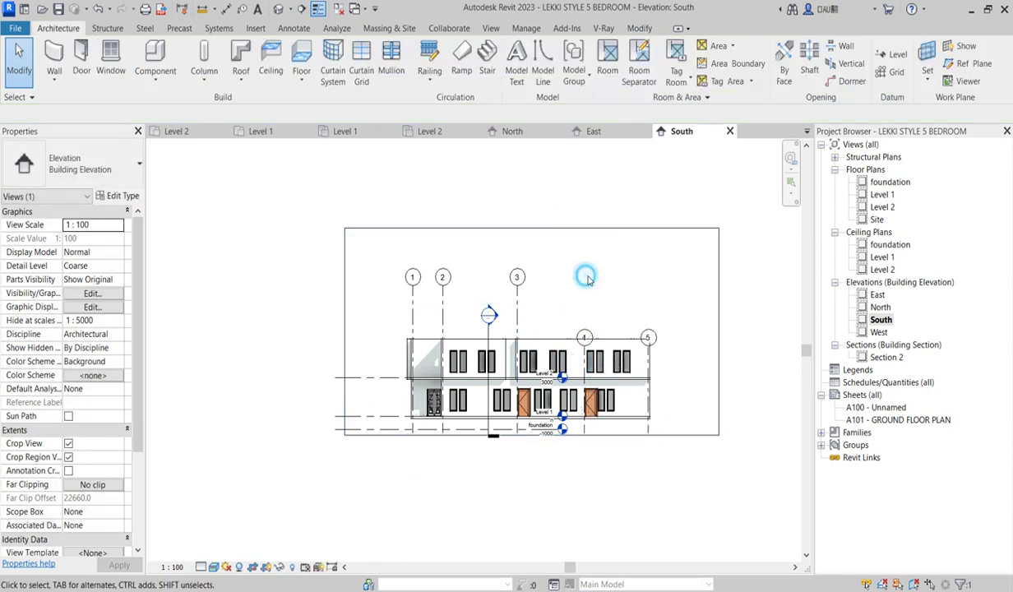
# Open the North elevation, show its crop region and extend its left edge past grid 5 to include the whole building
pyautogui.doubleClick(877, 307)
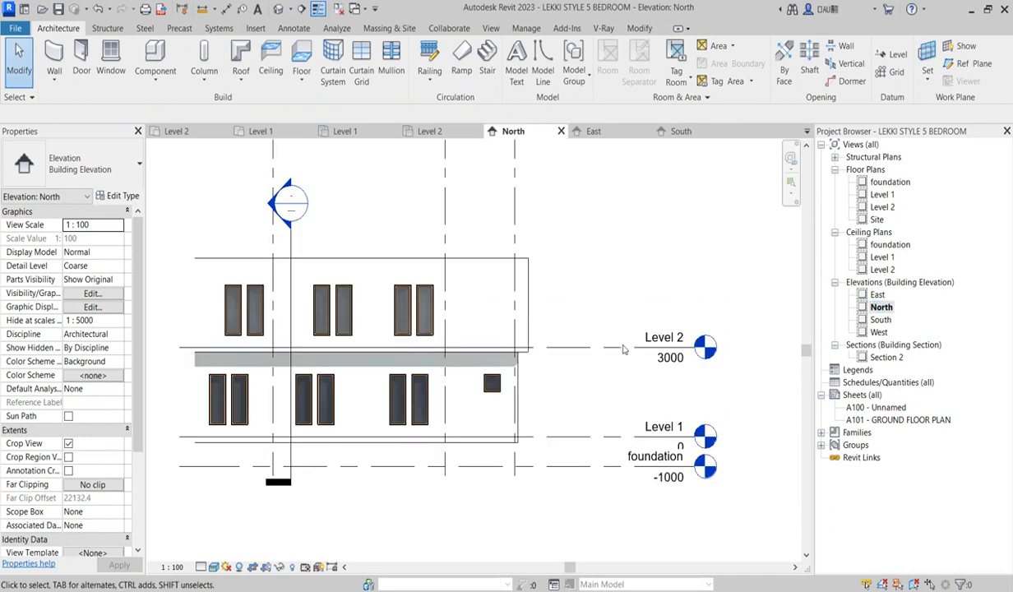
pyautogui.scroll(-3, 619, 343)
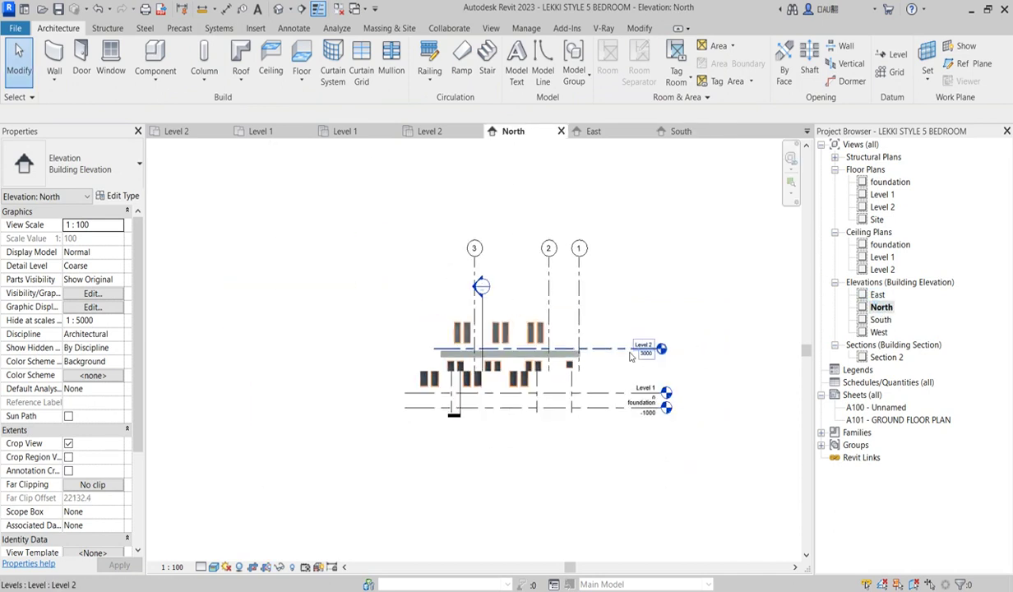
pyautogui.click(266, 569)
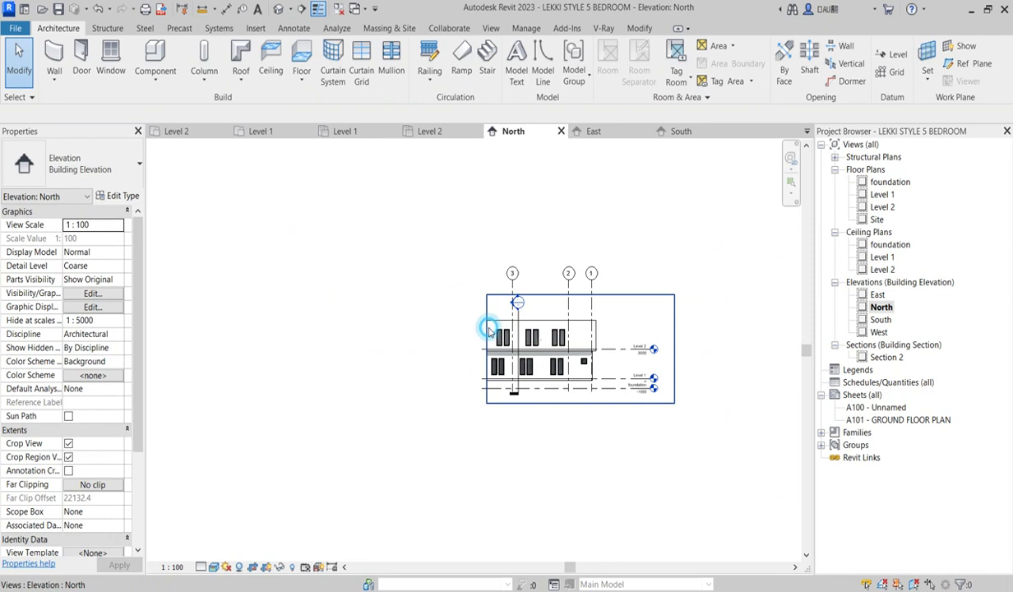
pyautogui.click(488, 349)
pyautogui.click(487, 350)
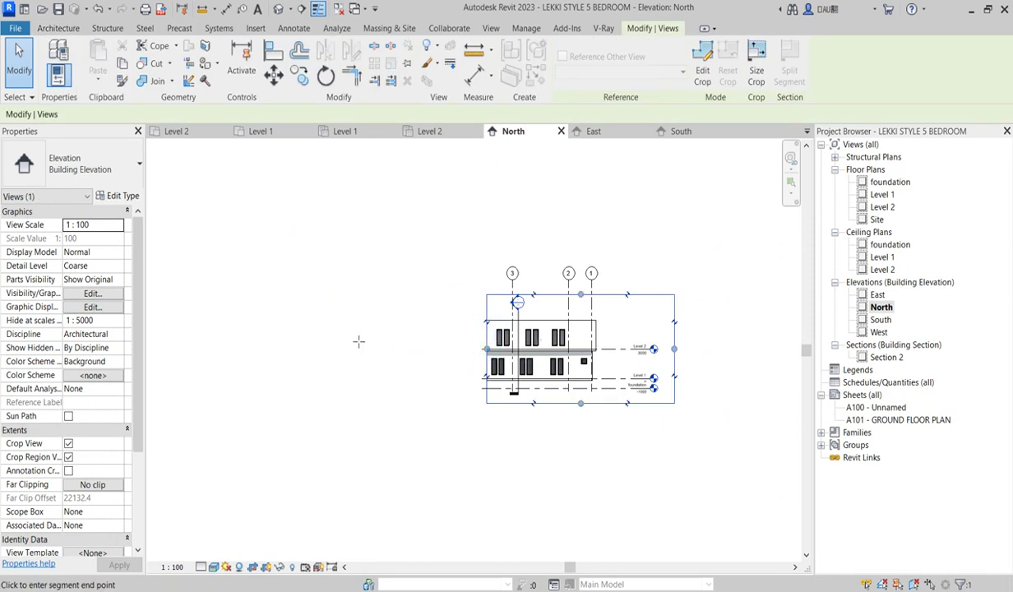
pyautogui.click(359, 341)
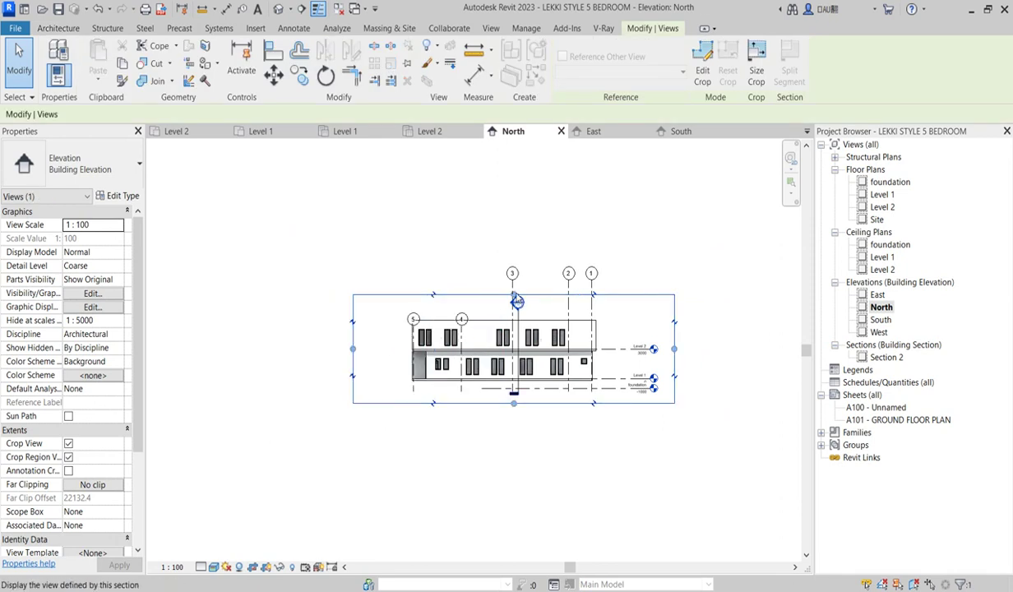
pyautogui.press('Escape')
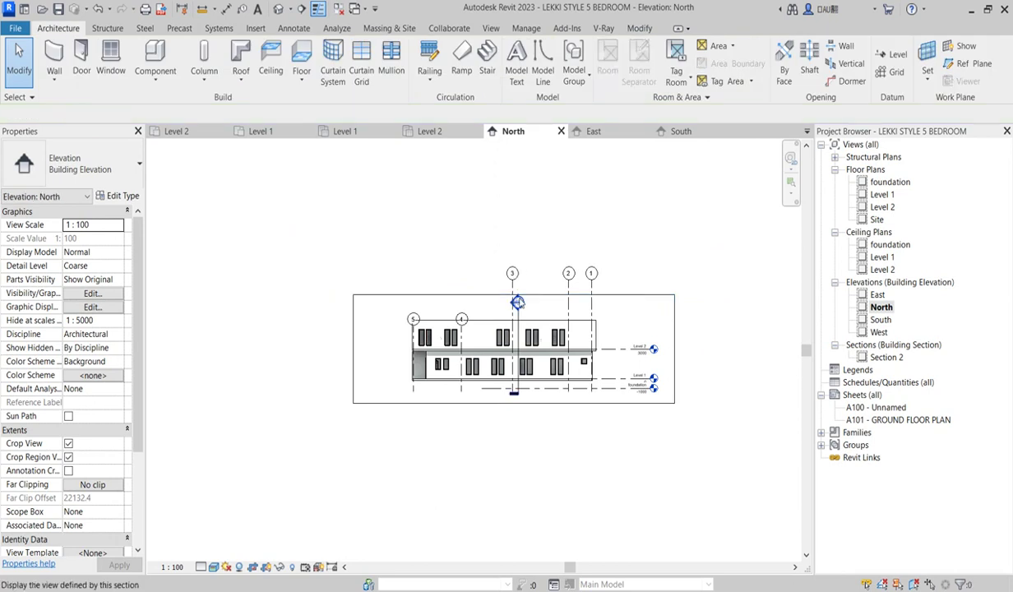
# Raise the top edge of the North elevation's crop region above the bubbles of grids 1 to 3
pyautogui.scroll(2, 526, 292)
pyautogui.click(513, 294)
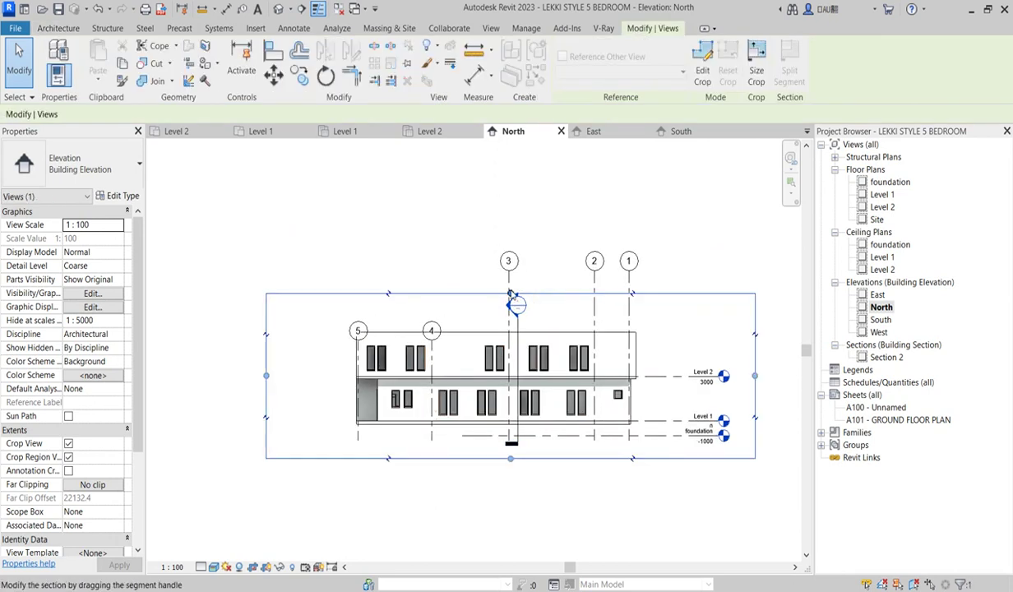
pyautogui.click(507, 265)
pyautogui.scroll(2, 512, 289)
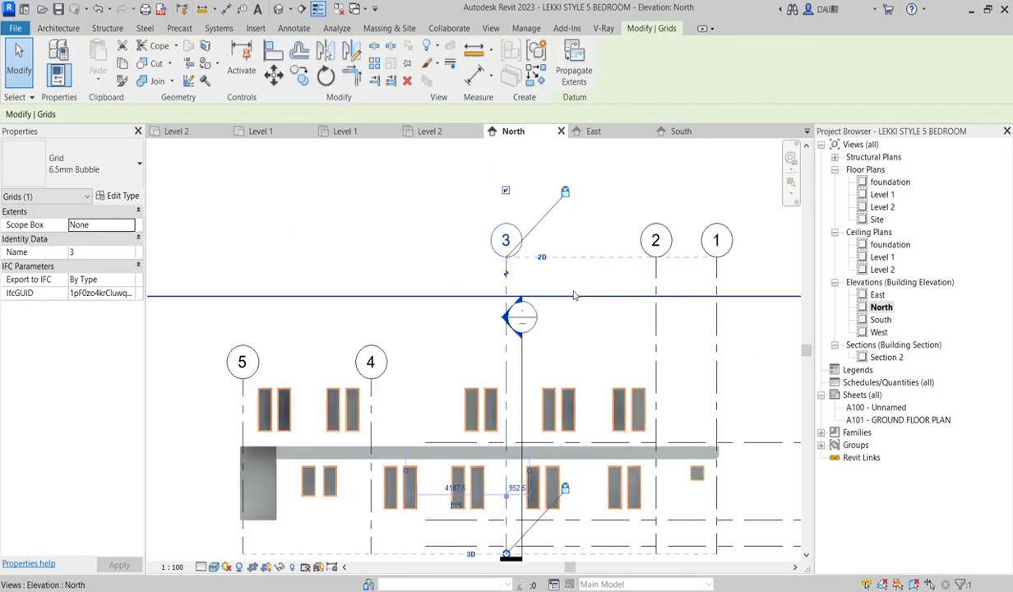
pyautogui.click(573, 297)
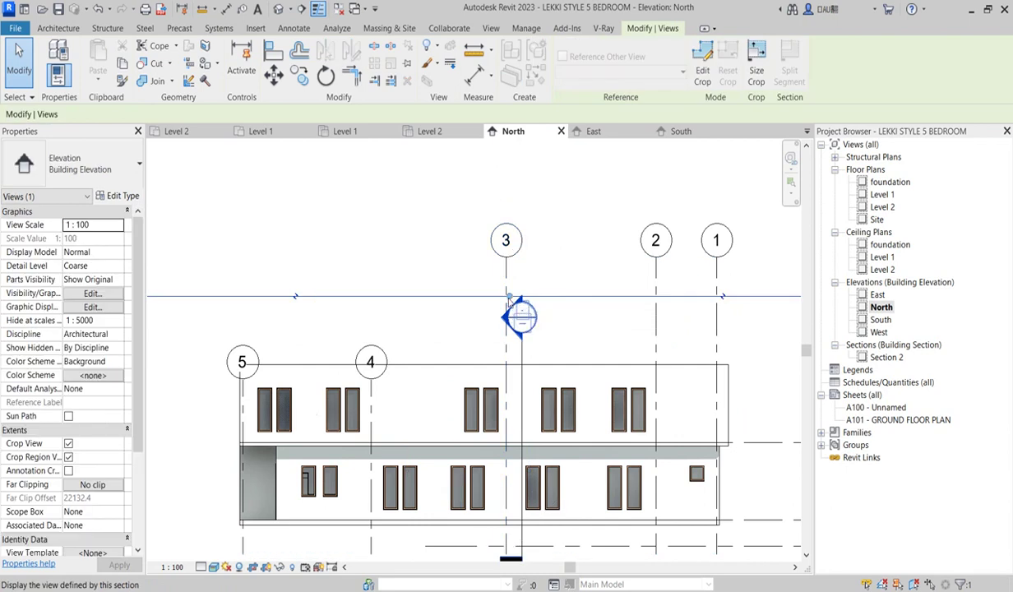
pyautogui.click(470, 284)
pyautogui.click(472, 296)
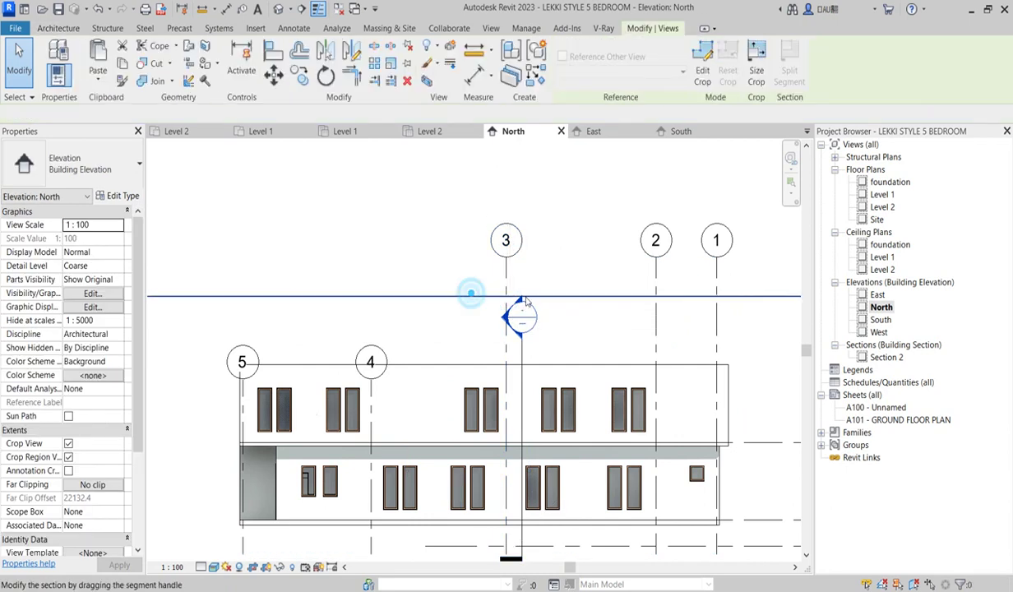
pyautogui.scroll(2, 507, 294)
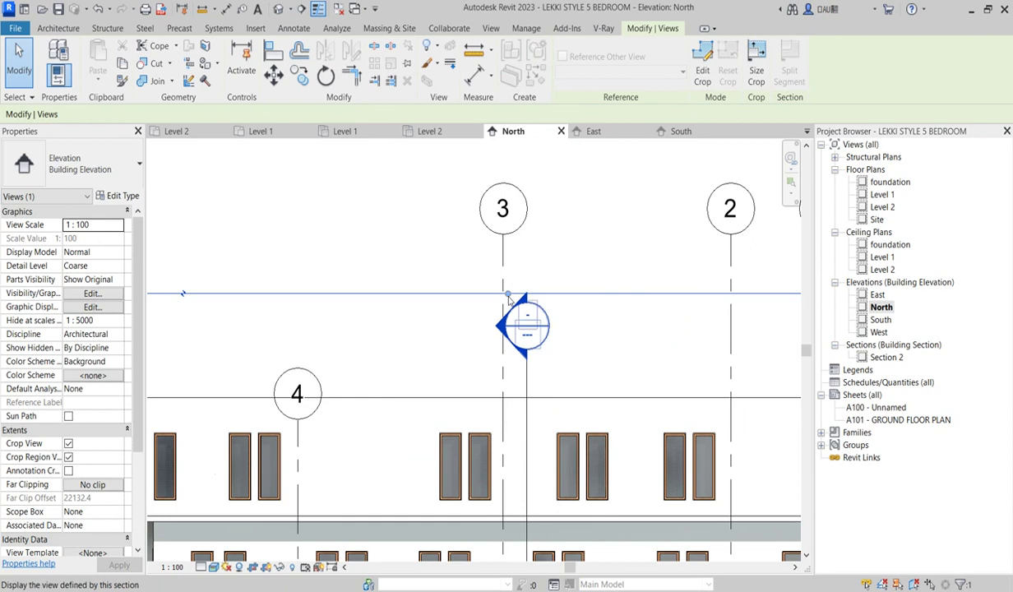
pyautogui.click(508, 294)
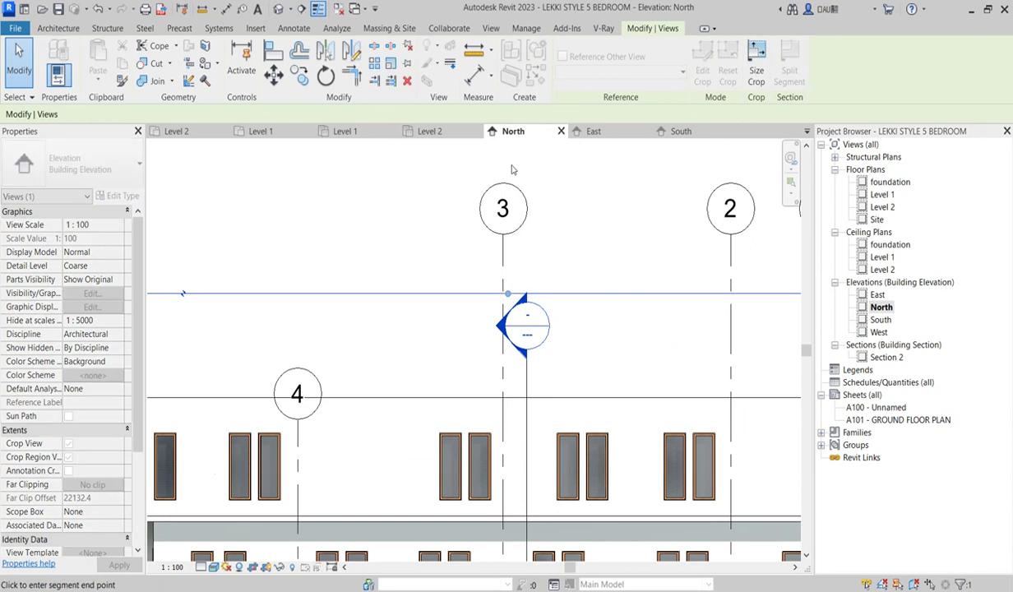
pyautogui.scroll(-8, 543, 349)
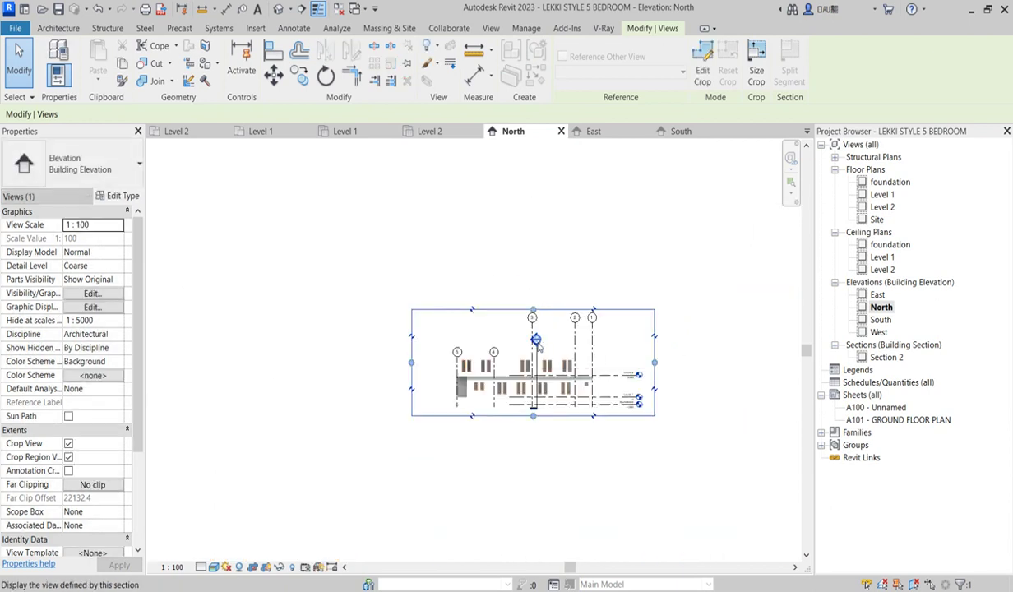
pyautogui.click(610, 446)
# Open the West elevation, show its crop region, turn off view cropping and select the crop boundary
pyautogui.doubleClick(878, 332)
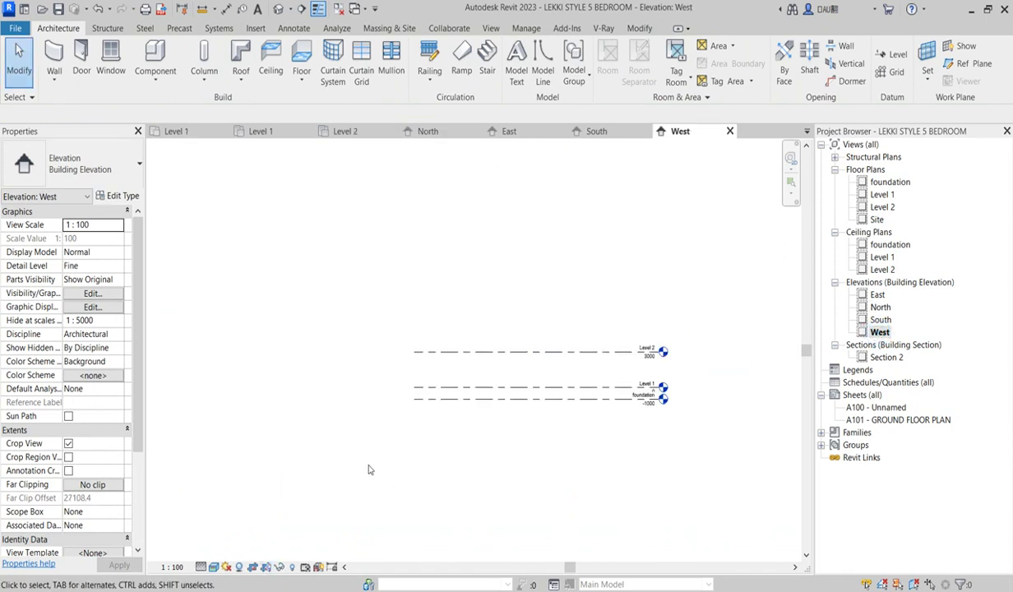
pyautogui.click(265, 568)
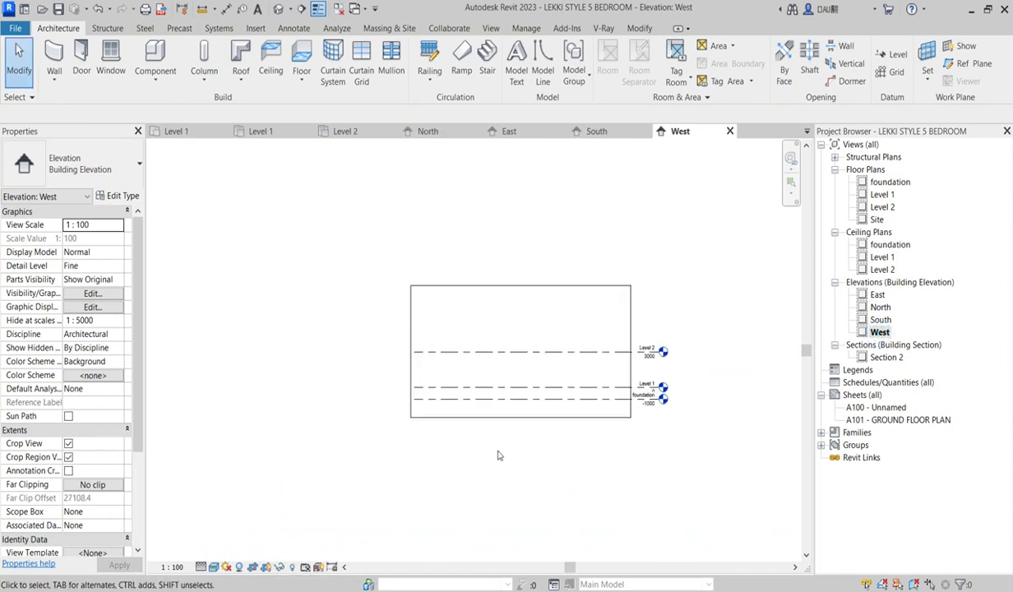
pyautogui.scroll(-3, 494, 448)
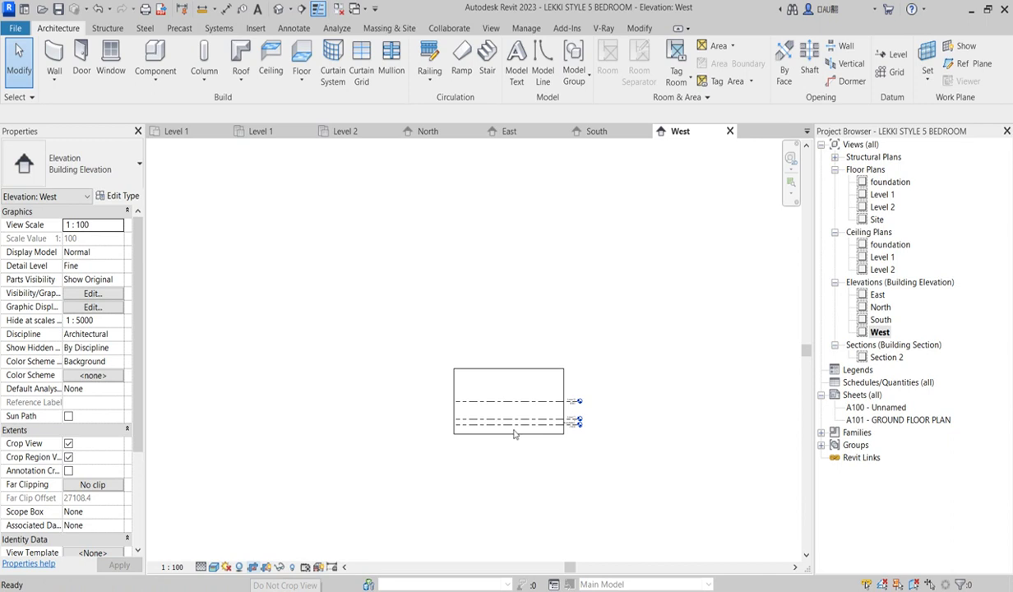
pyautogui.click(562, 372)
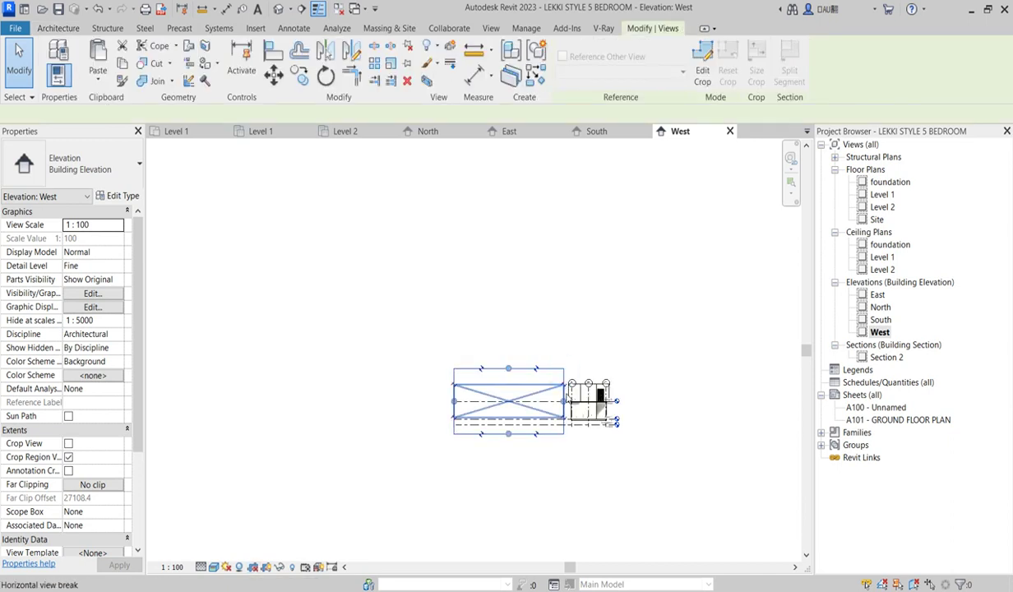
# Move the West elevation's crop region sideways to enclose the building and level heads, and raise its top edge well above the grid bubbles
pyautogui.click(565, 406)
pyautogui.click(634, 407)
pyautogui.click(454, 401)
pyautogui.click(560, 401)
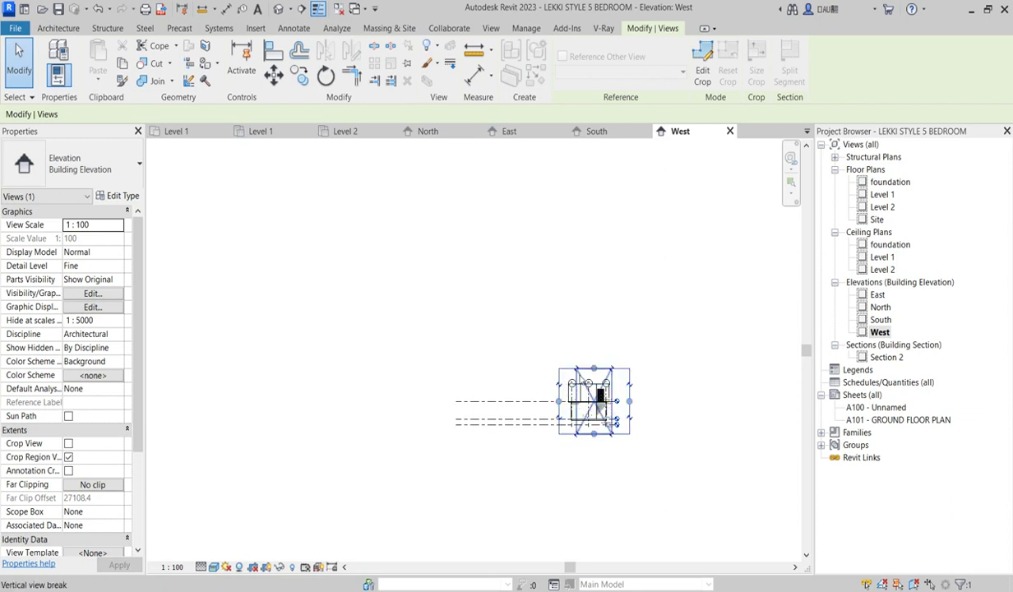
pyautogui.click(594, 369)
pyautogui.click(593, 313)
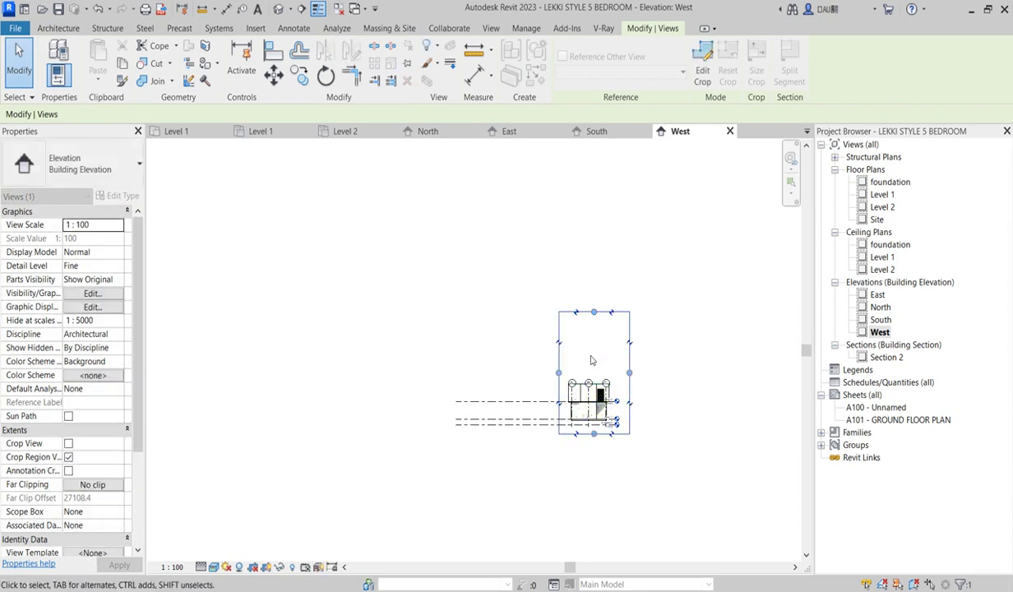
pyautogui.click(459, 421)
# Open the East elevation, show its crop region and turn off view cropping
pyautogui.doubleClick(877, 294)
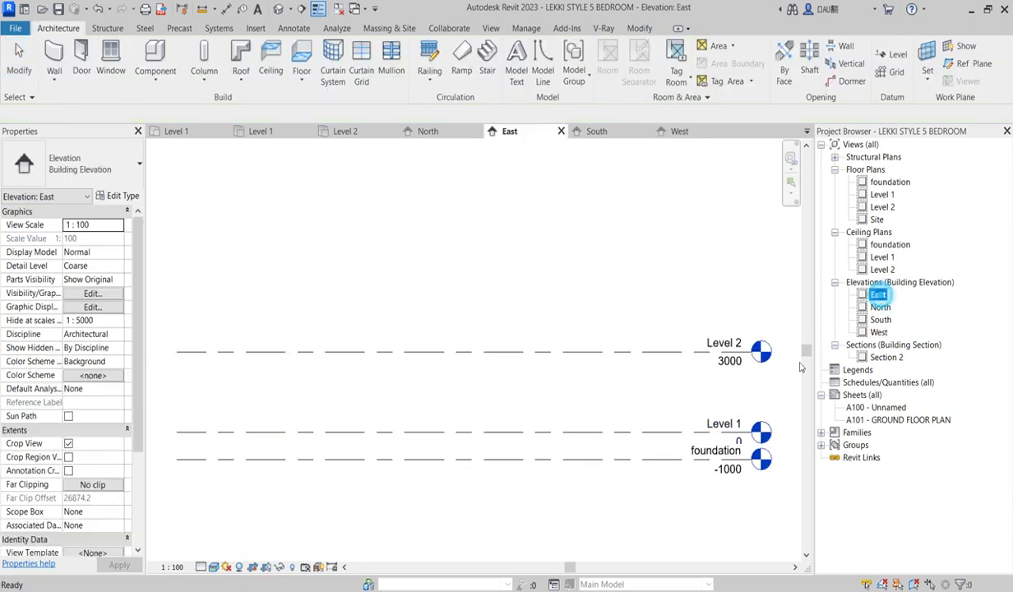
pyautogui.click(284, 430)
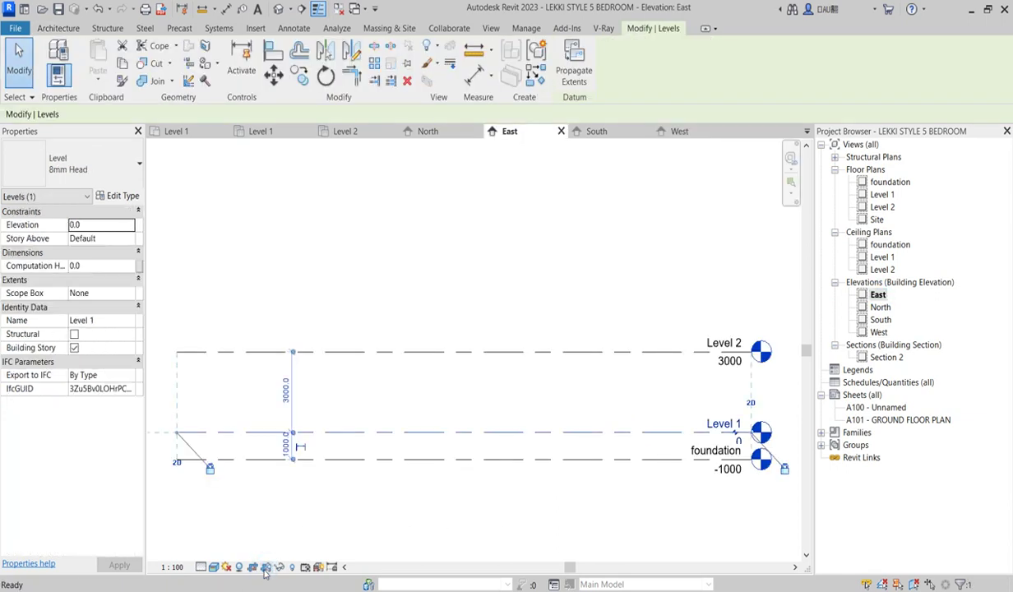
pyautogui.scroll(-2, 323, 484)
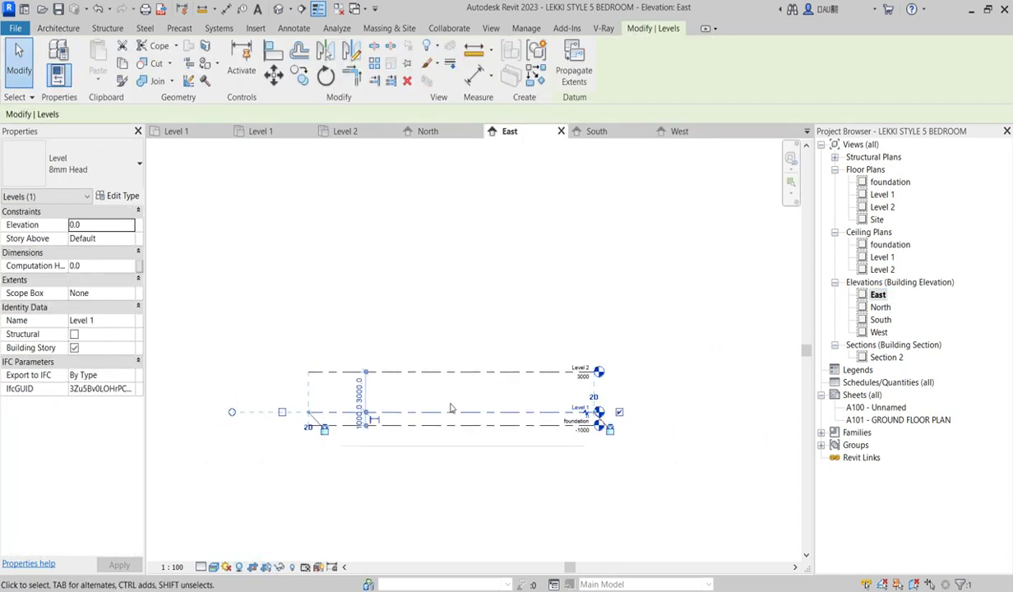
pyautogui.click(267, 567)
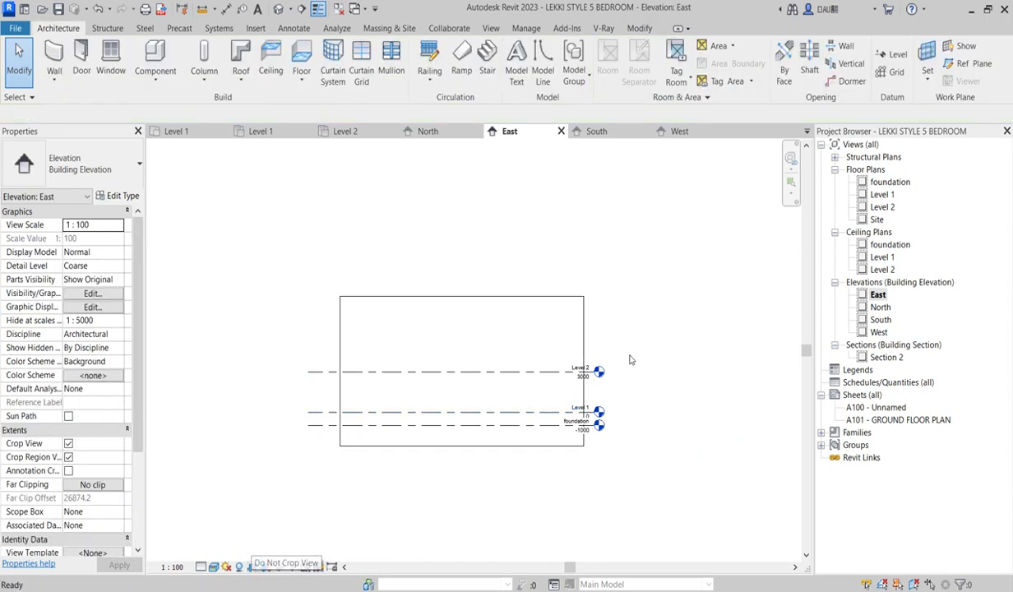
pyautogui.scroll(-2, 518, 339)
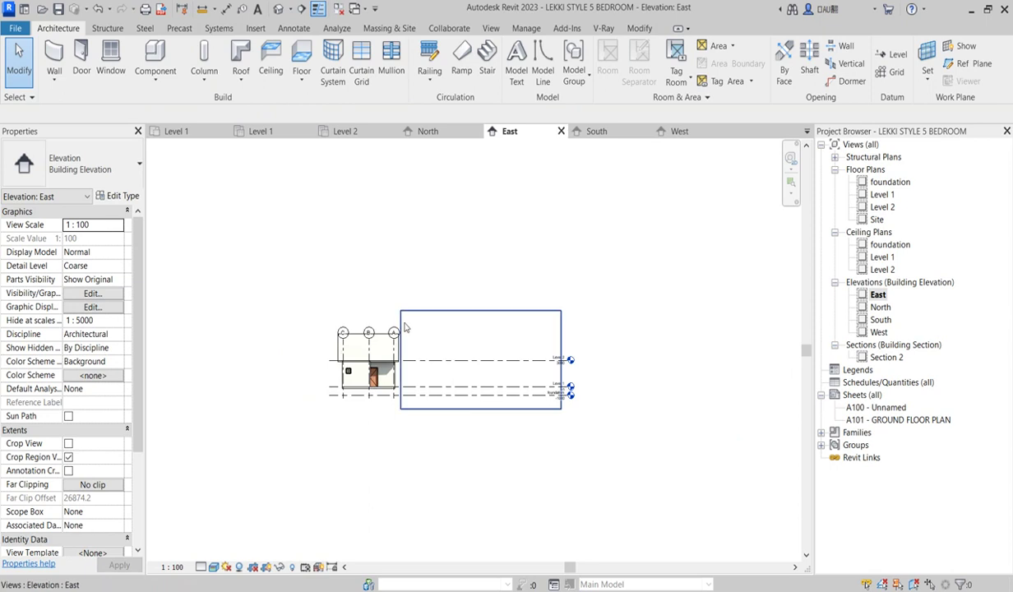
# Fit the East elevation's crop region closely around both sides of the building and raise its top edge well above grid bubbles A to C
pyautogui.click(402, 327)
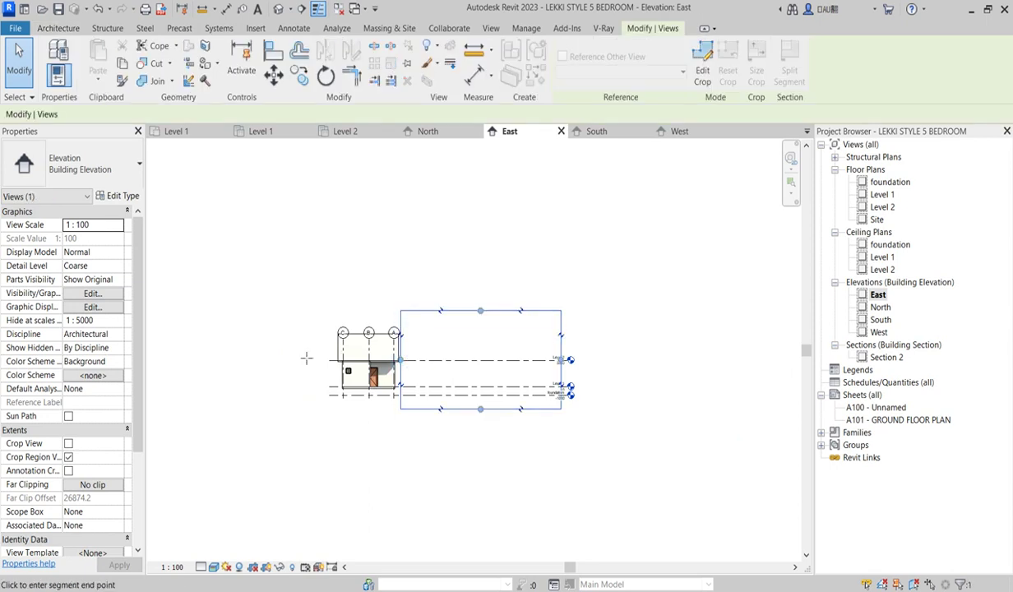
pyautogui.moveTo(306, 358); pyautogui.dragTo(301, 360)
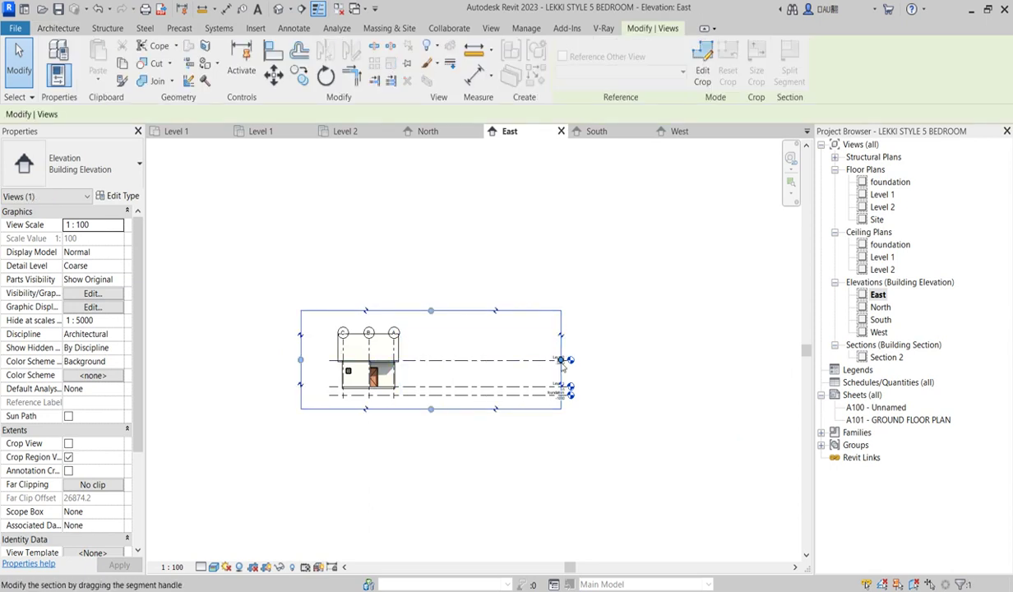
pyautogui.moveTo(561, 359); pyautogui.dragTo(419, 359)
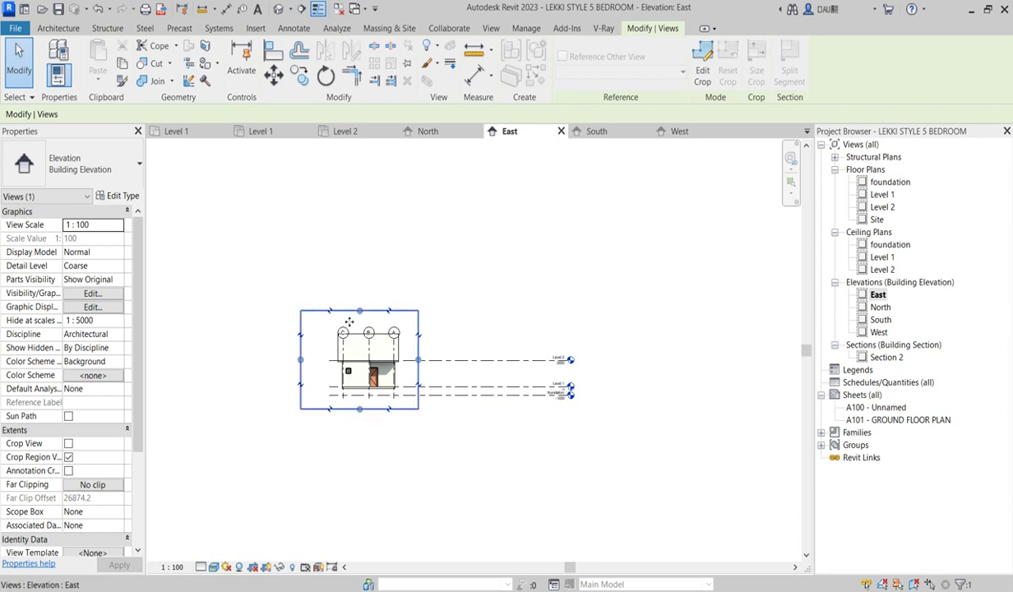
pyautogui.moveTo(359, 311); pyautogui.dragTo(359, 263)
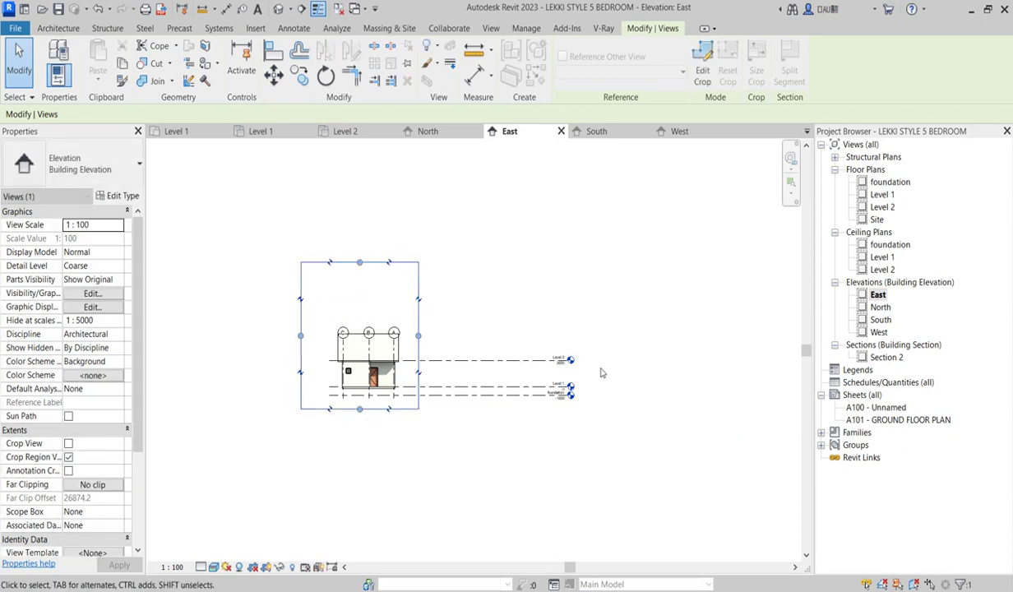
# Pull the East elevation's level heads in to just outside the crop region and extend the levels' opposite ends past its left edge
pyautogui.click(564, 362)
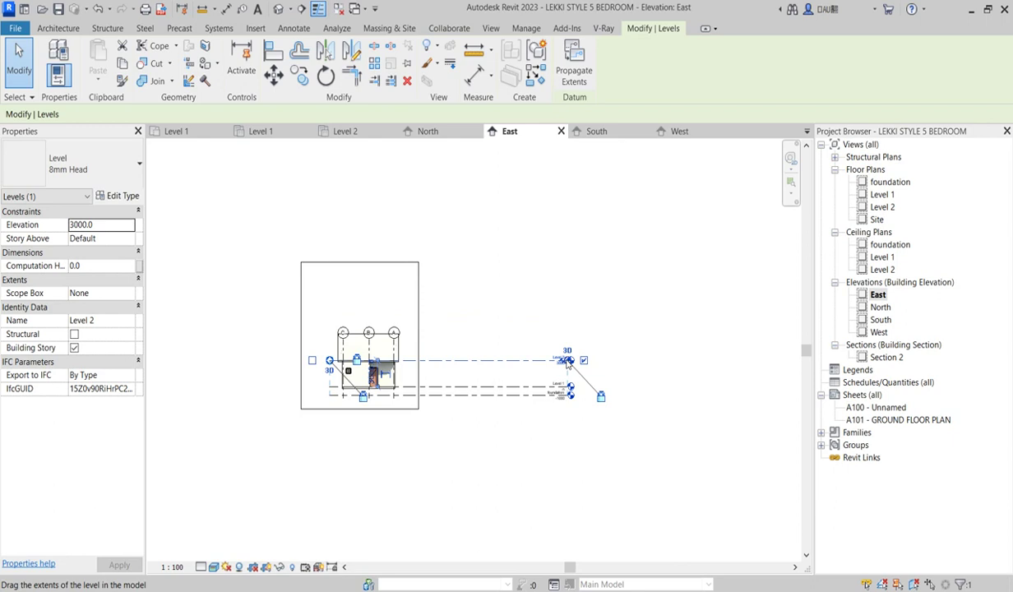
pyautogui.moveTo(583, 320); pyautogui.dragTo(321, 387)
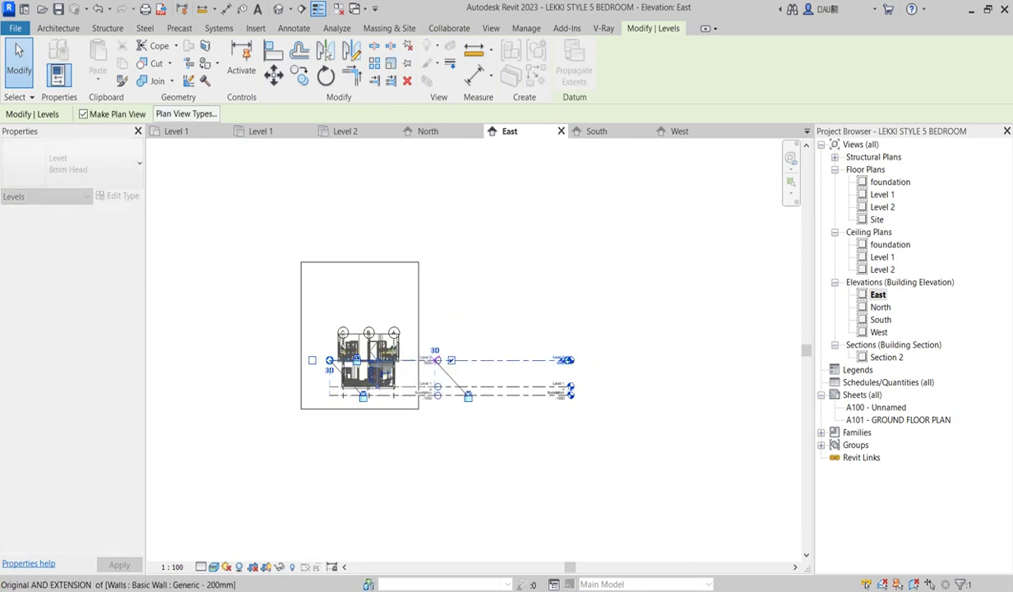
pyautogui.click(329, 362)
pyautogui.moveTo(332, 360); pyautogui.dragTo(283, 362)
pyautogui.click(436, 448)
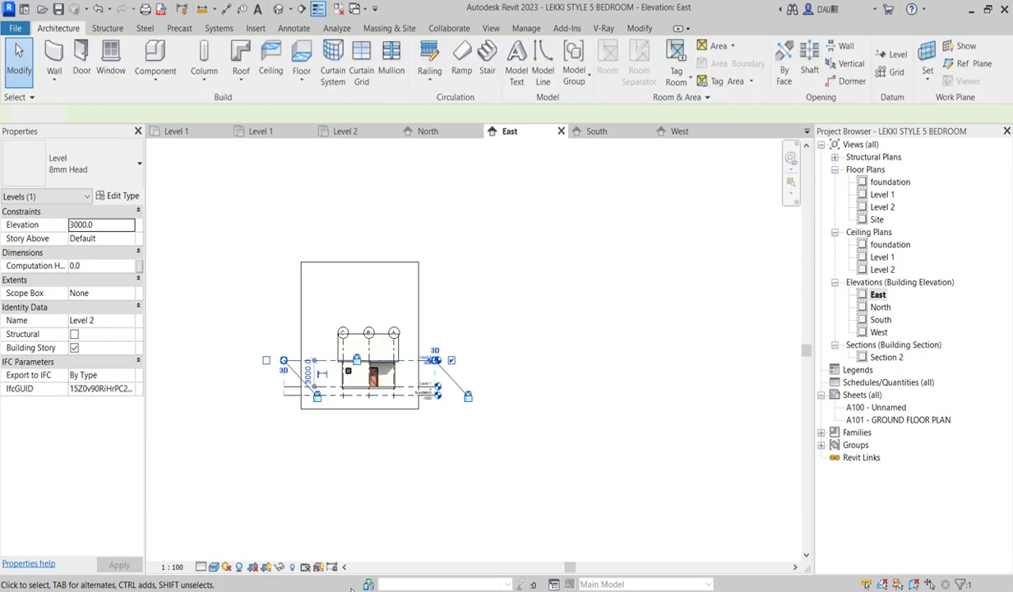
# Turn view cropping back on in the East elevation, hide the crop region and zoom to fit
pyautogui.click(254, 567)
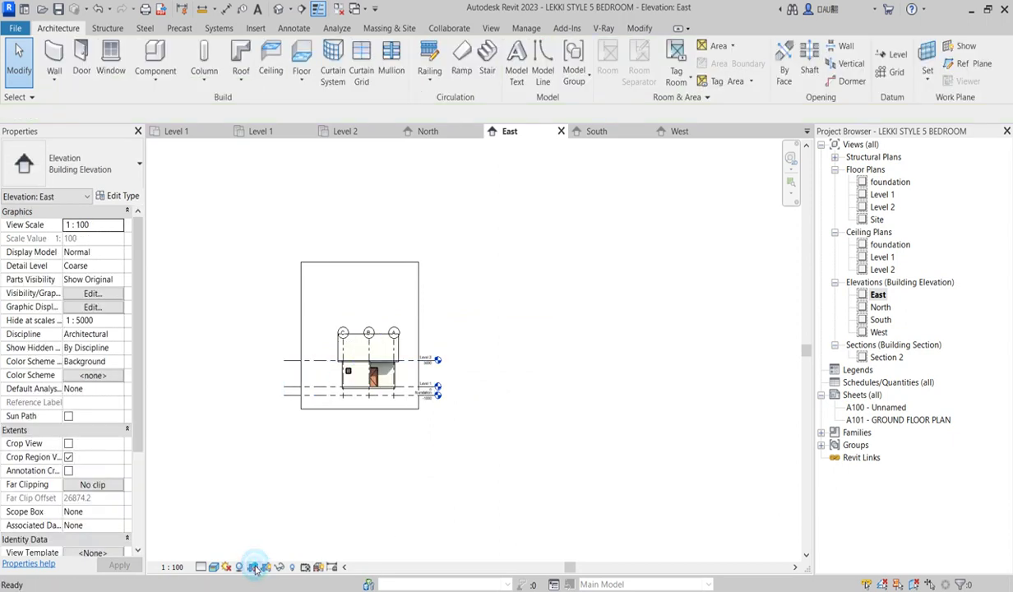
pyautogui.click(265, 567)
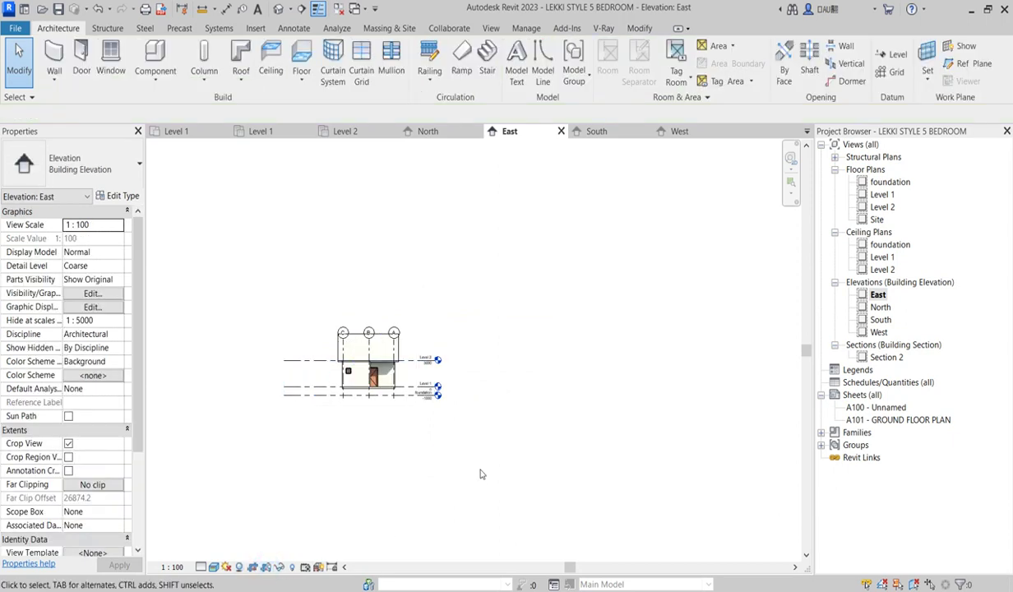
pyautogui.rightClick(520, 364)
pyautogui.click(570, 483)
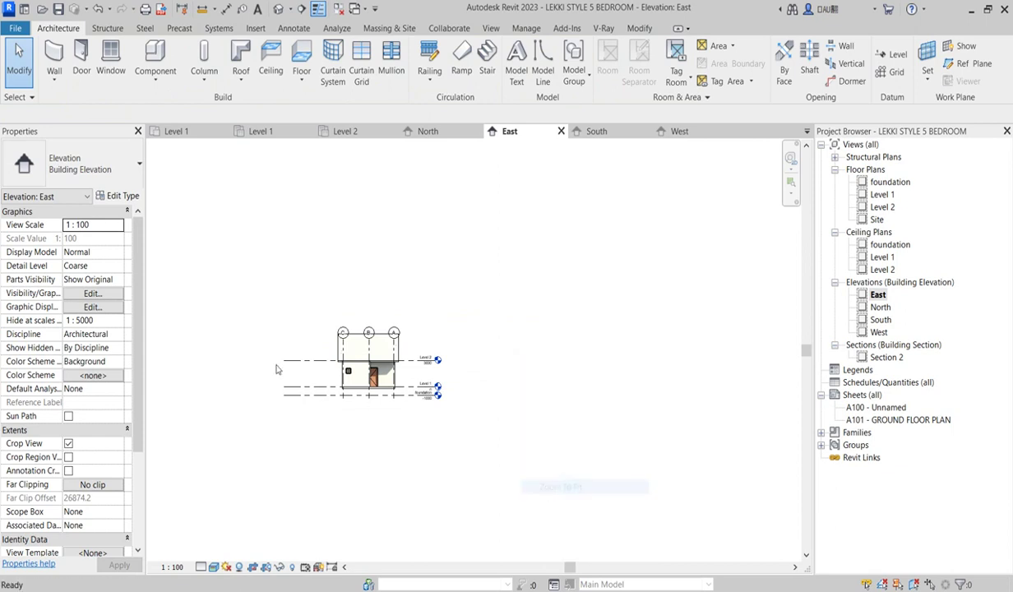
# Raise the bubble ends of grids A, B and C well above the roof in the East elevation
pyautogui.click(498, 405)
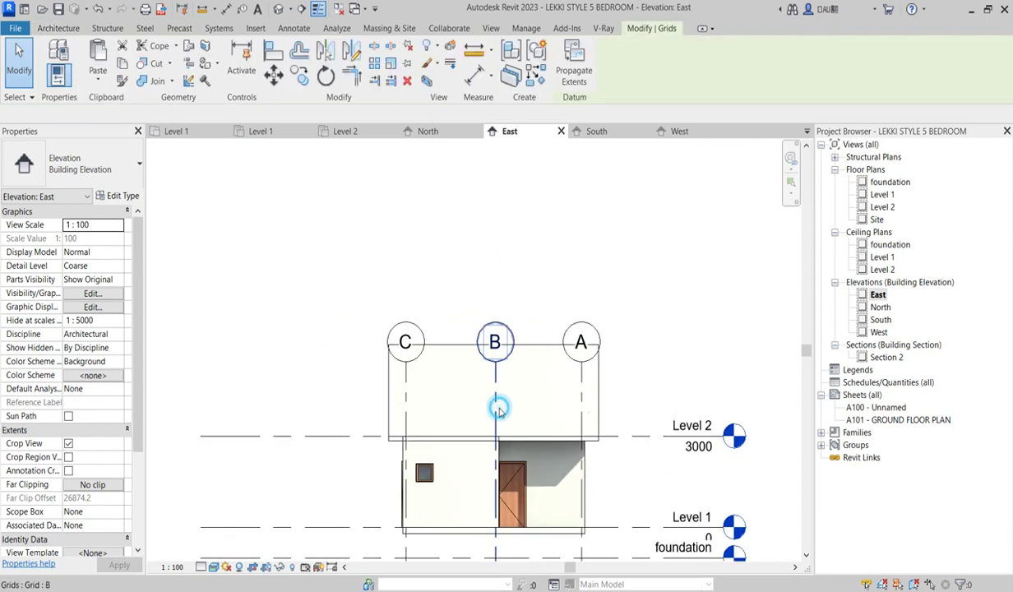
pyautogui.moveTo(495, 372); pyautogui.dragTo(495, 217)
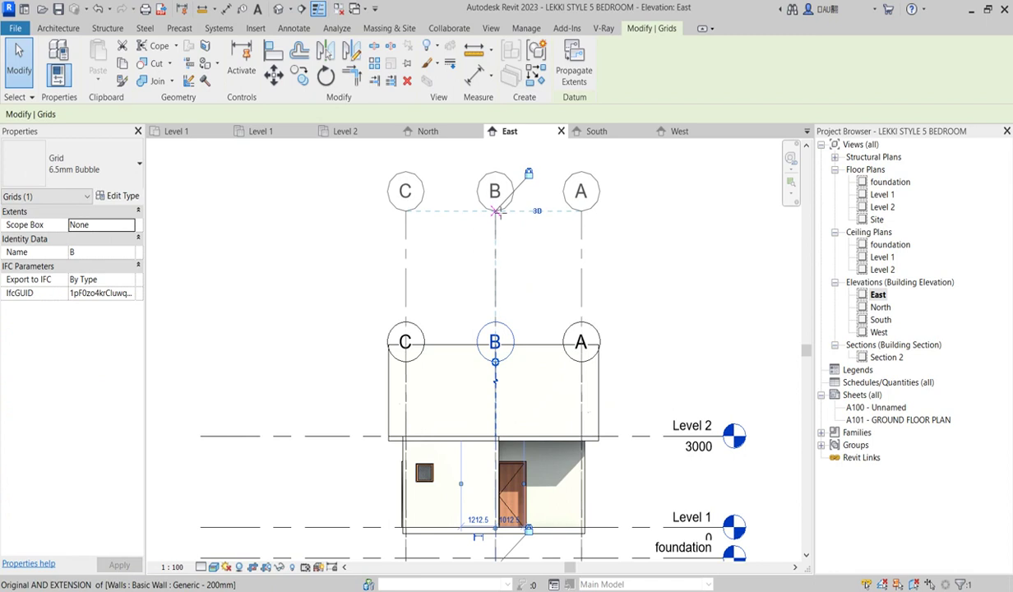
pyautogui.click(622, 266)
pyautogui.scroll(-3, 609, 251)
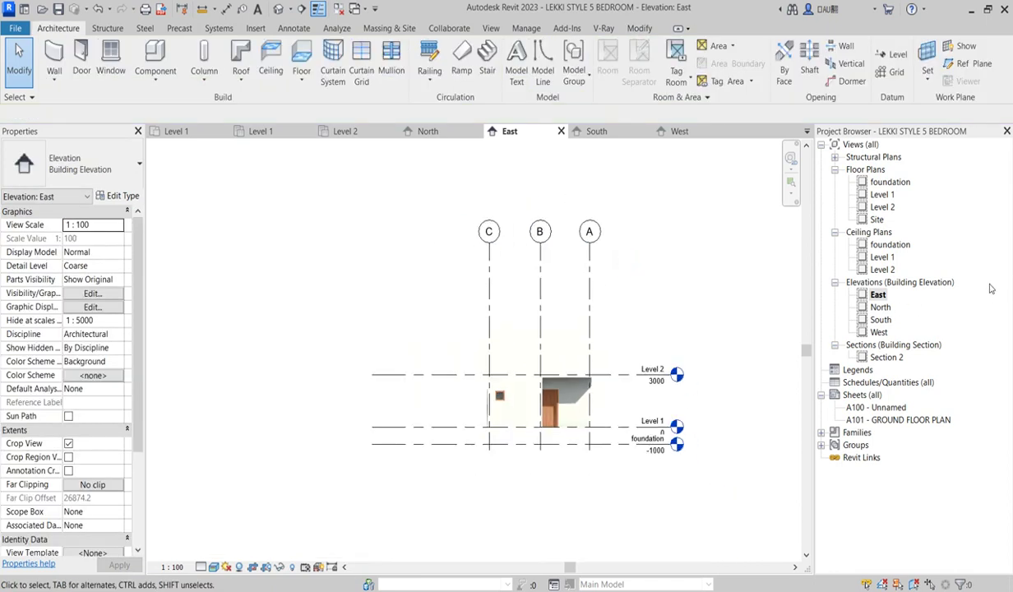
# Open the Site floor plan and bring the whole building plan into view
pyautogui.click(877, 220)
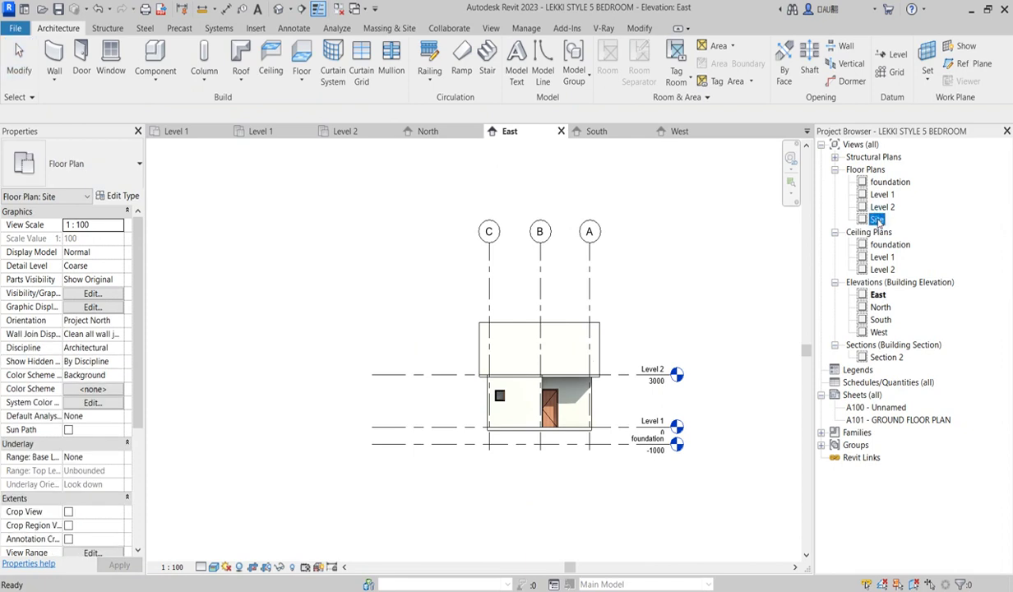
pyautogui.rightClick(877, 220)
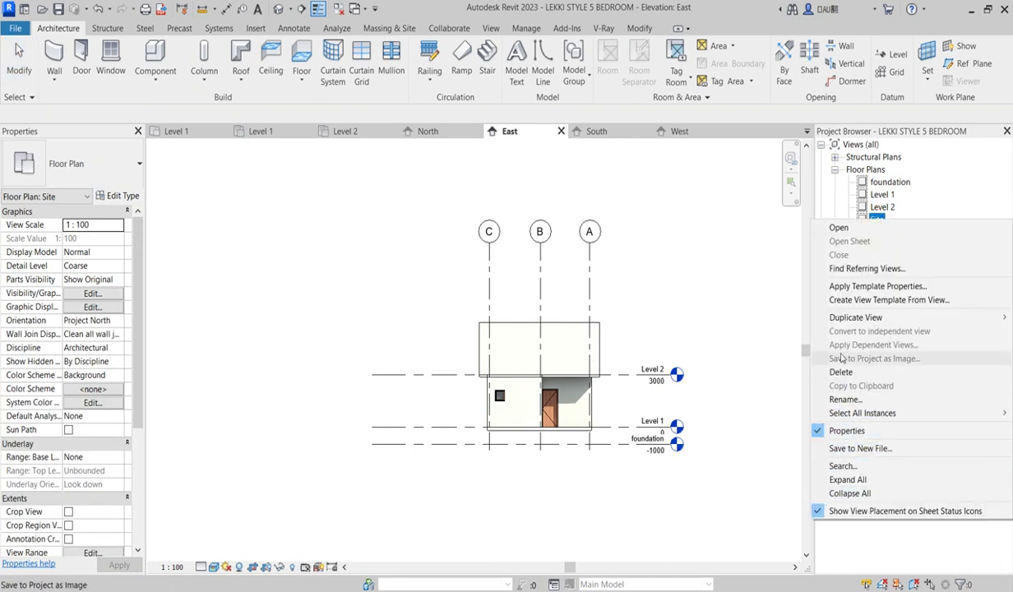
pyautogui.press('Escape')
pyautogui.doubleClick(877, 219)
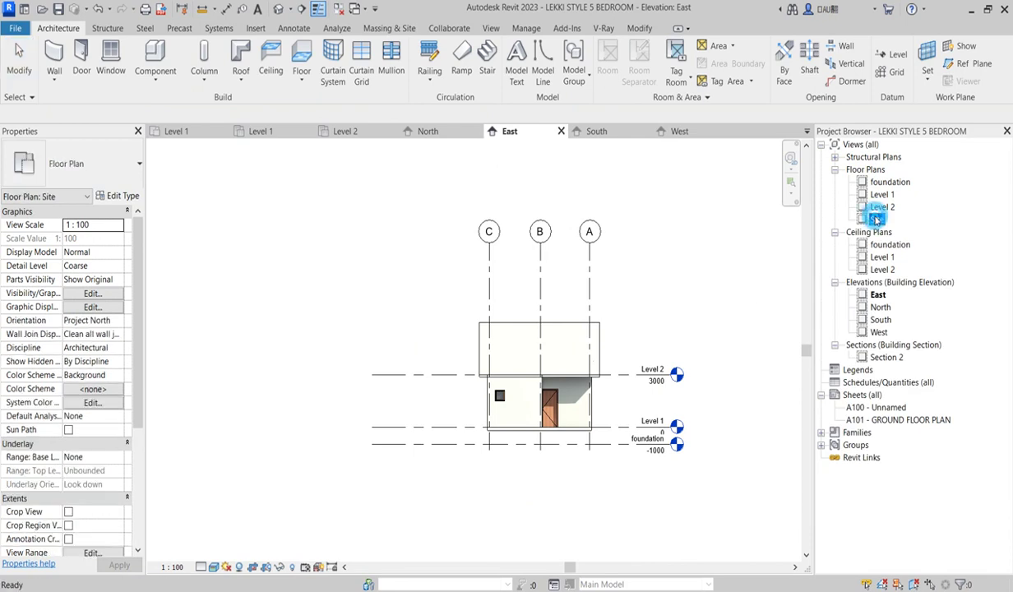
pyautogui.scroll(5, 422, 362)
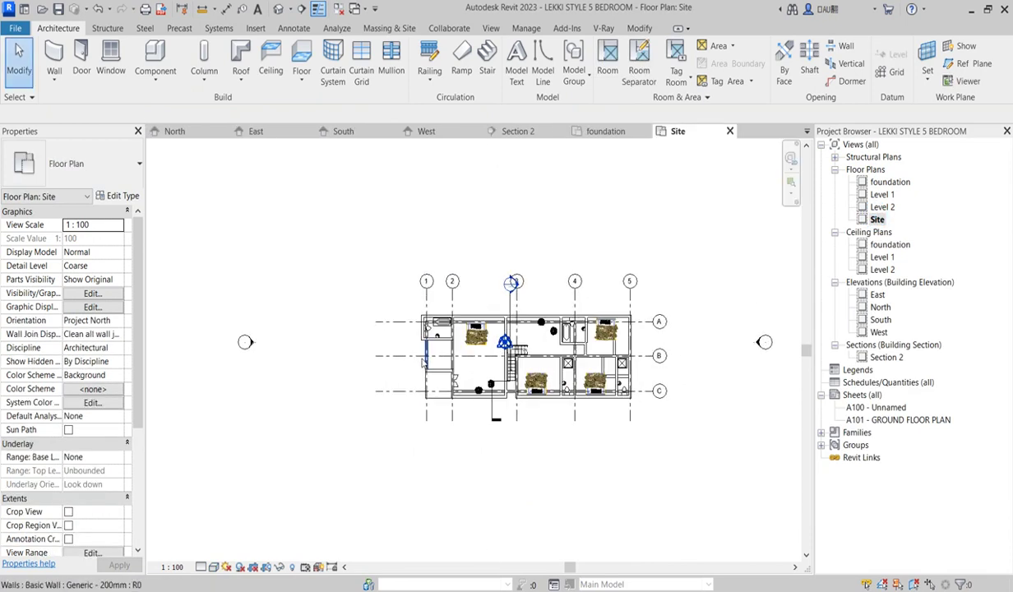
pyautogui.scroll(-3, 403, 354)
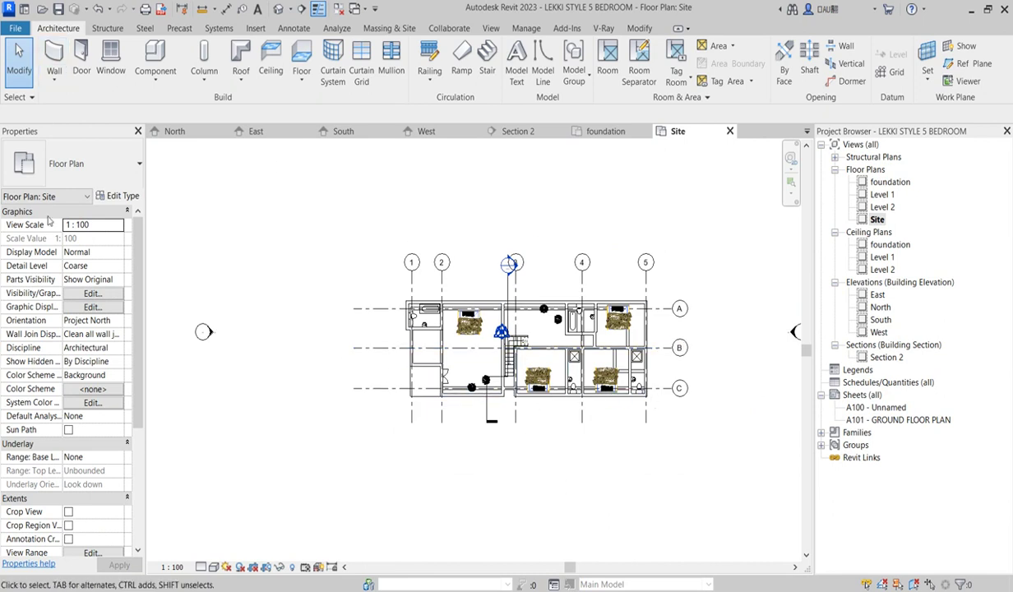
# Start a roof by footprint with Pick Lines and create a slope-defining boundary line along the outer wall near grid A
pyautogui.click(234, 83)
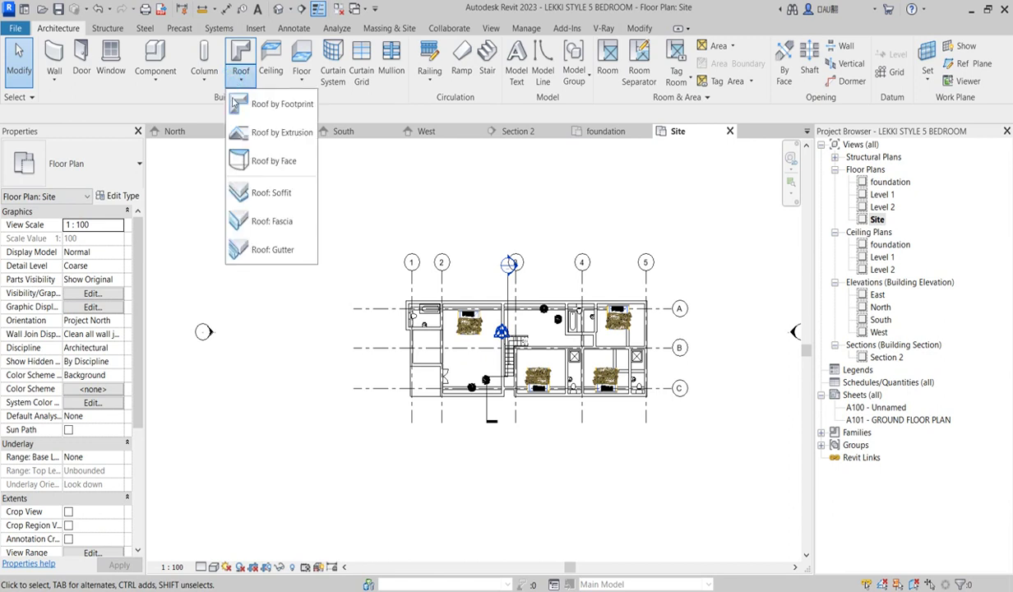
pyautogui.click(272, 107)
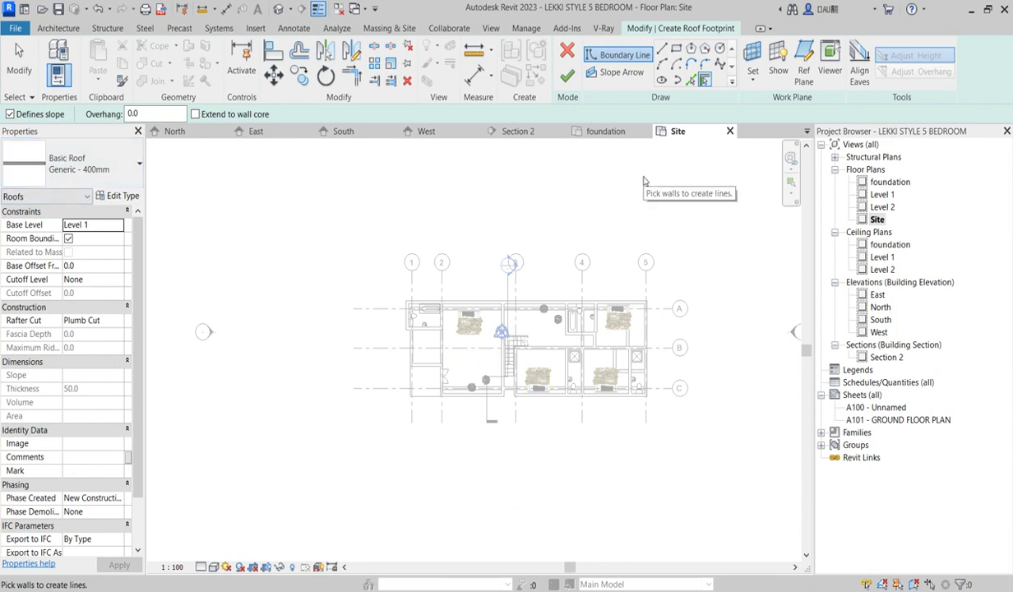
pyautogui.click(691, 80)
pyautogui.scroll(5, 485, 303)
pyautogui.click(485, 301)
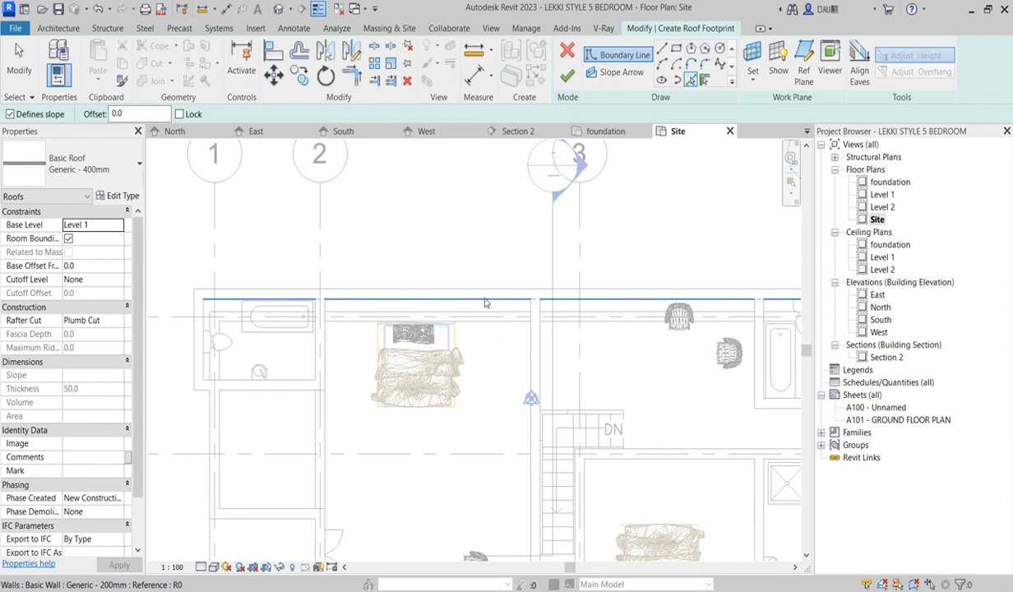
# Pick slope-defining roof boundary lines around the bathroom projection and along the adjoining wall near grid 1
pyautogui.click(205, 380)
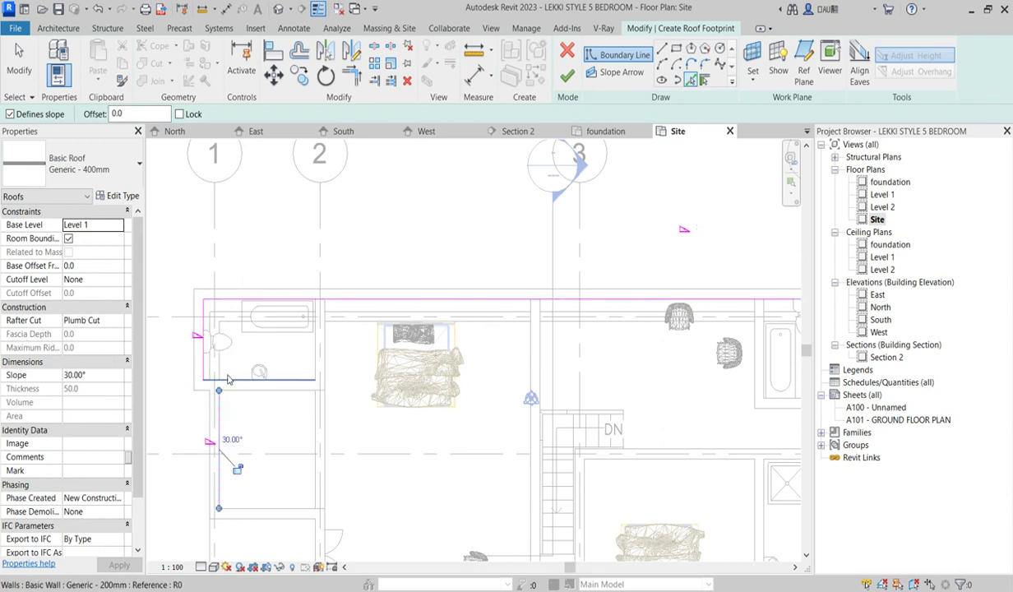
pyautogui.click(228, 378)
pyautogui.scroll(-2, 312, 411)
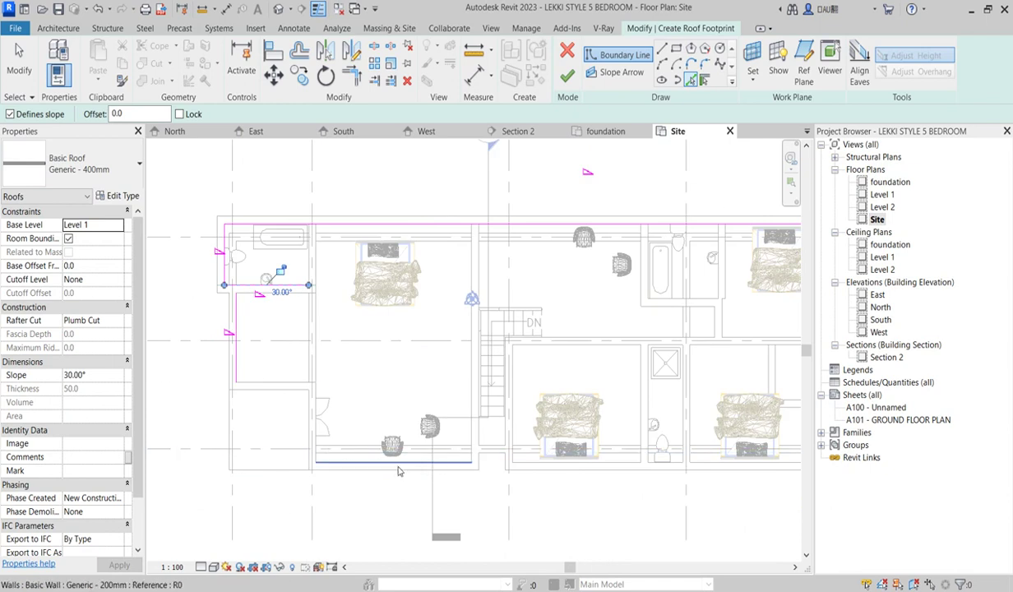
# Pick roof boundary lines along the outer wall near grid C and around the entrance recess near grid 3
pyautogui.click(388, 454)
pyautogui.scroll(2, 469, 452)
pyautogui.scroll(3, 478, 444)
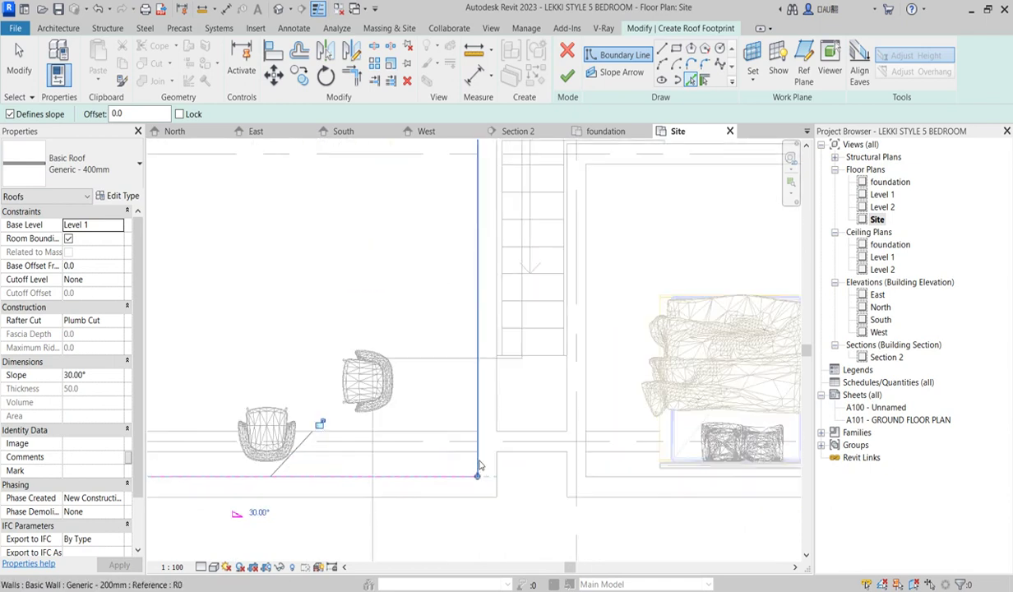
pyautogui.click(475, 444)
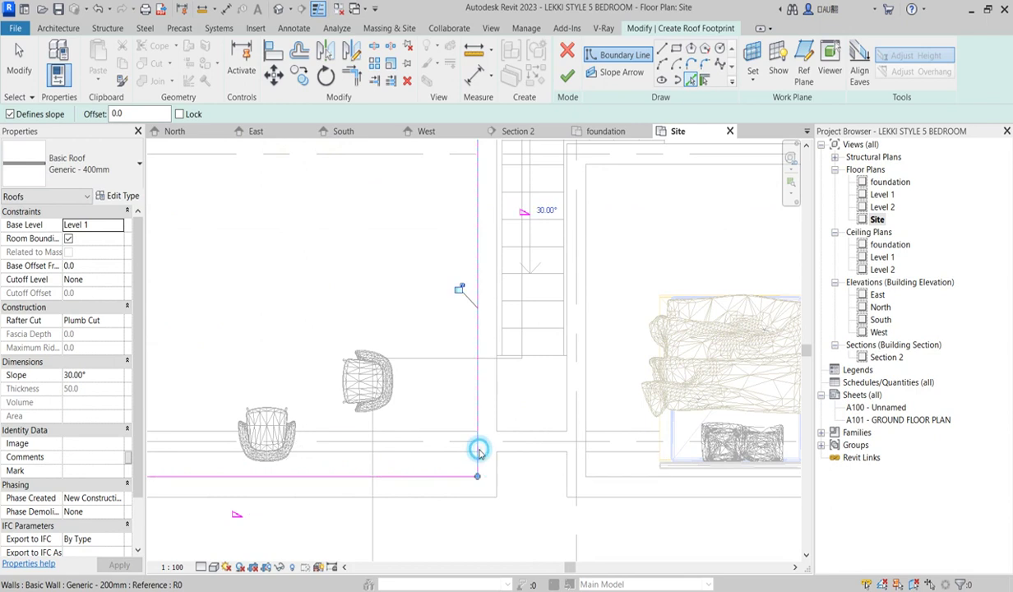
pyautogui.click(521, 436)
pyautogui.click(590, 474)
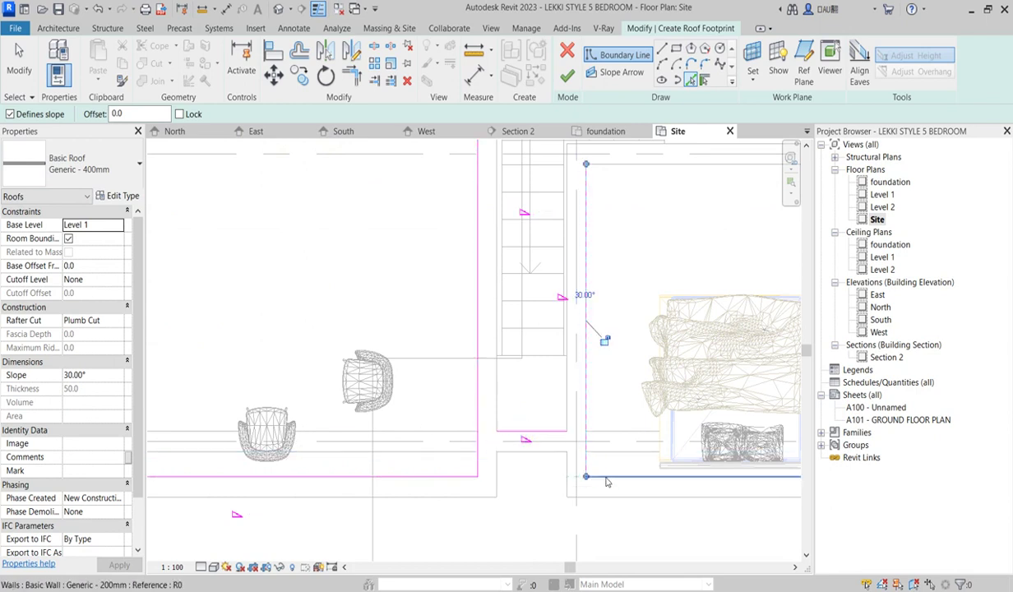
# Pick the remaining roof boundary line along the outer wall at grid 5
pyautogui.scroll(-5, 609, 487)
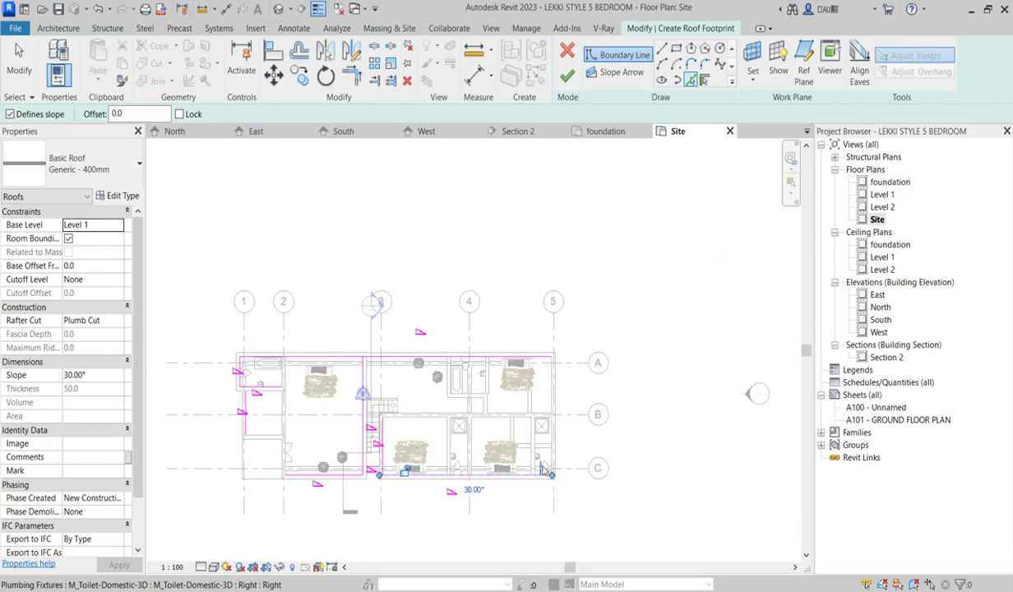
pyautogui.scroll(2, 549, 489)
pyautogui.scroll(3, 550, 489)
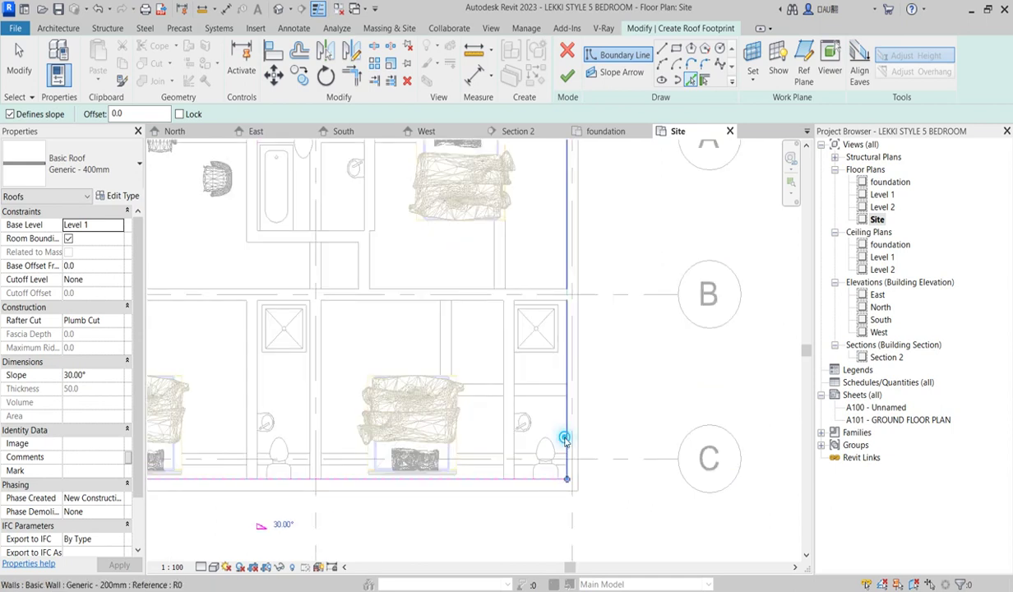
pyautogui.click(564, 439)
pyautogui.scroll(-4, 575, 477)
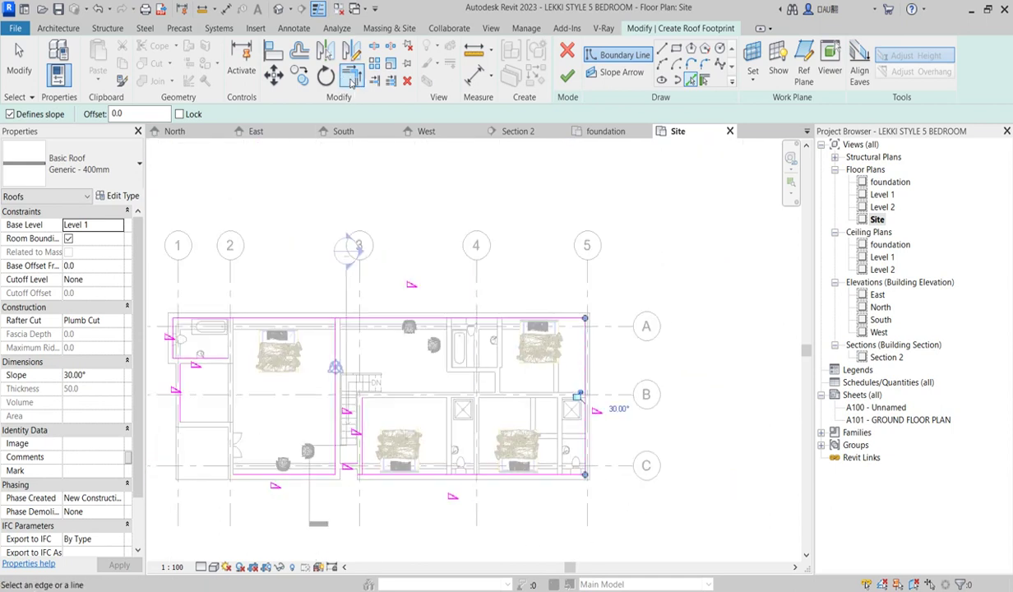
# Trim the roof boundary lines to corners at the recess near grid 3 using Trim/Extend to Corner
pyautogui.click(351, 77)
pyautogui.scroll(3, 362, 419)
pyautogui.click(343, 510)
pyautogui.click(312, 517)
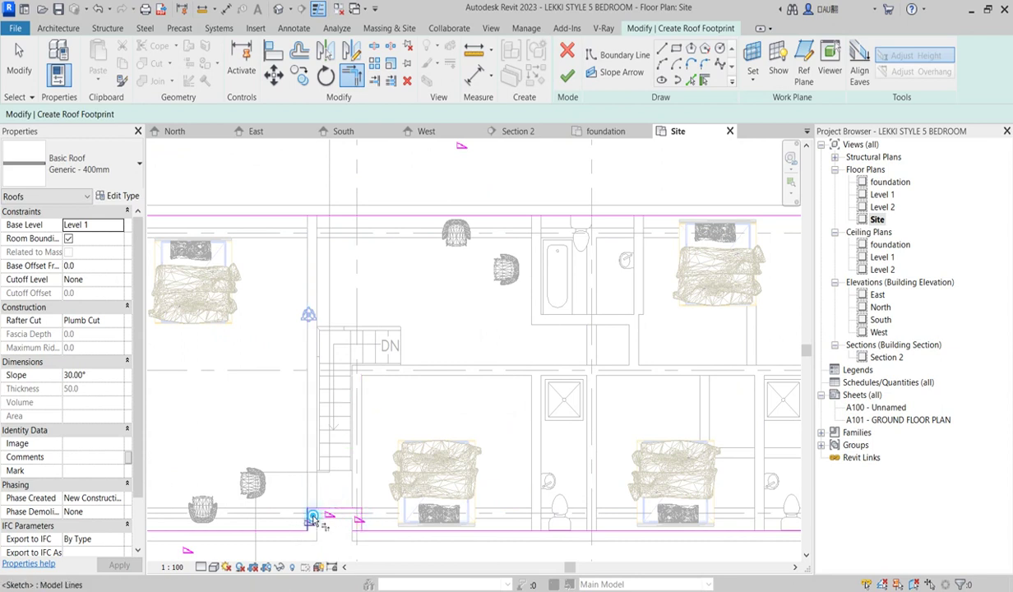
# Trim and extend the boundary lines near grid 1 to corners, connecting them to the boundary along grid C
pyautogui.scroll(-4, 312, 518)
pyautogui.click(208, 414)
pyautogui.click(208, 442)
pyautogui.click(214, 456)
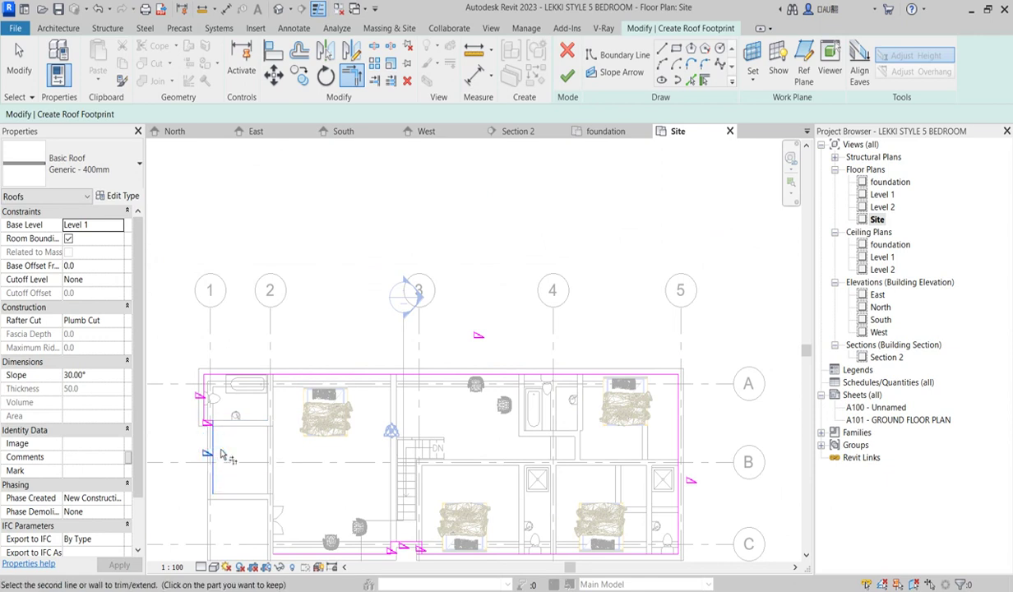
pyautogui.scroll(-2, 220, 455)
pyautogui.click(247, 502)
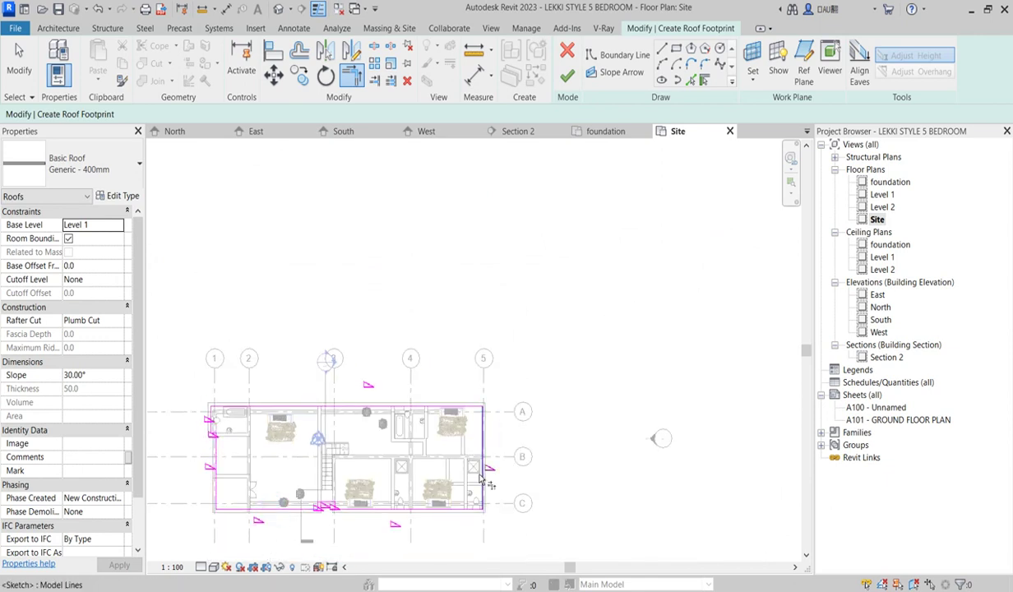
pyautogui.scroll(2, 481, 479)
pyautogui.scroll(-2, 394, 411)
pyautogui.scroll(1, 325, 411)
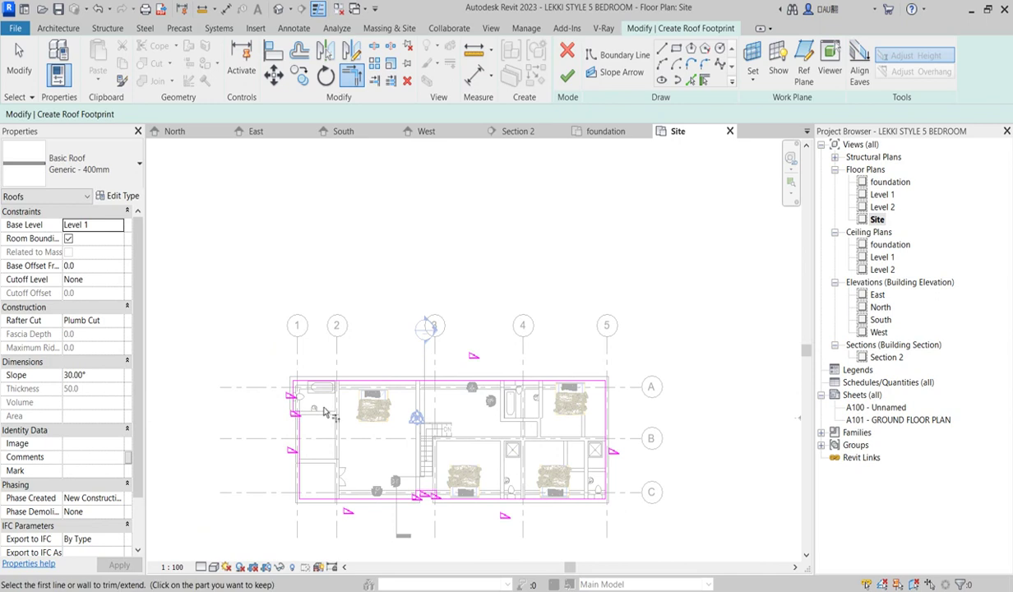
pyautogui.rightClick(387, 418)
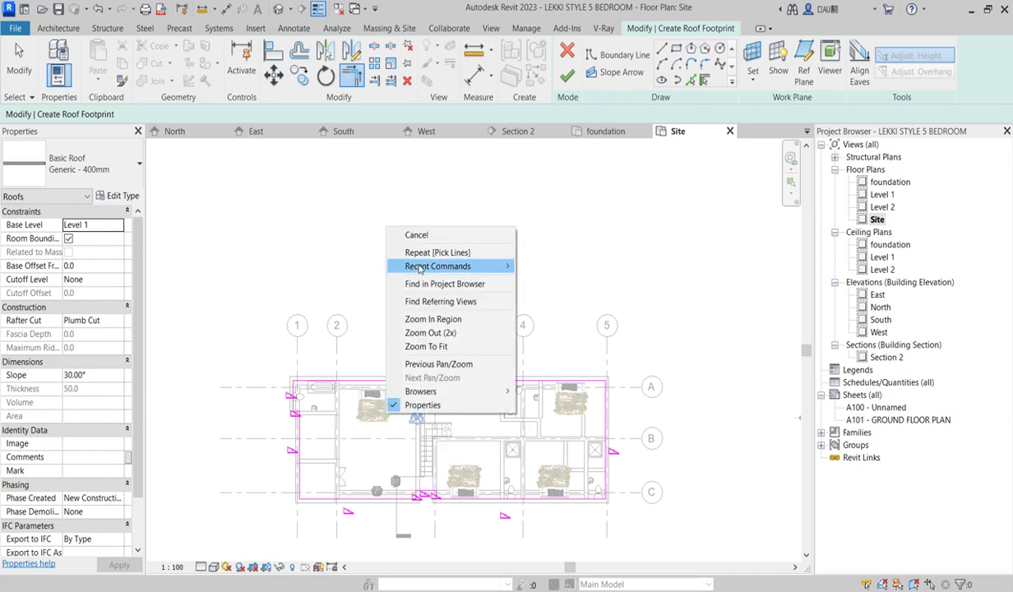
pyautogui.click(405, 229)
pyautogui.rightClick(391, 238)
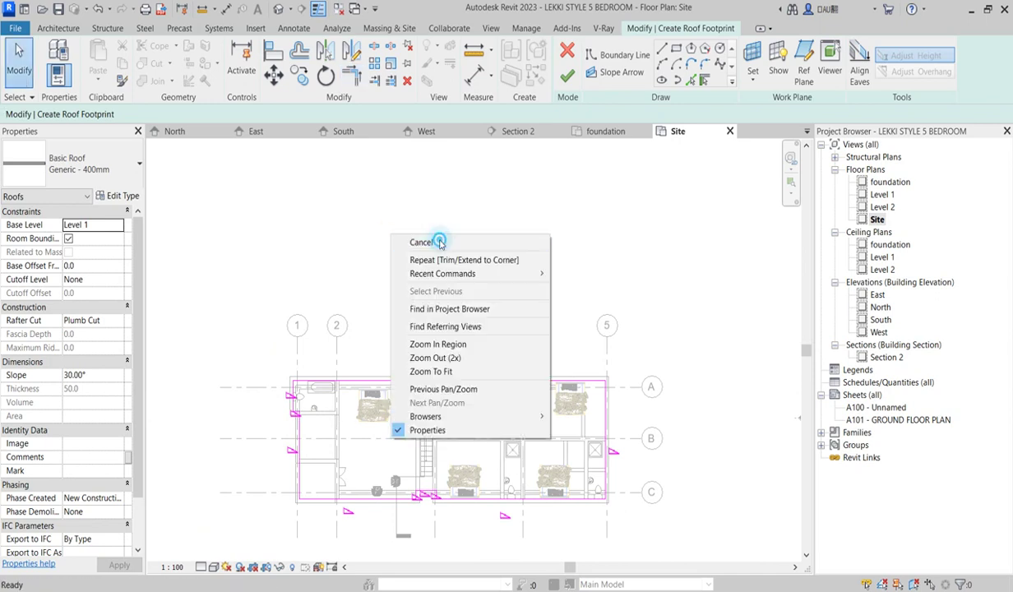
pyautogui.click(440, 244)
# Turn off Defines Slope for all of the roof's boundary lines
pyautogui.scroll(-2, 428, 249)
pyautogui.moveTo(279, 242); pyautogui.dragTo(569, 448)
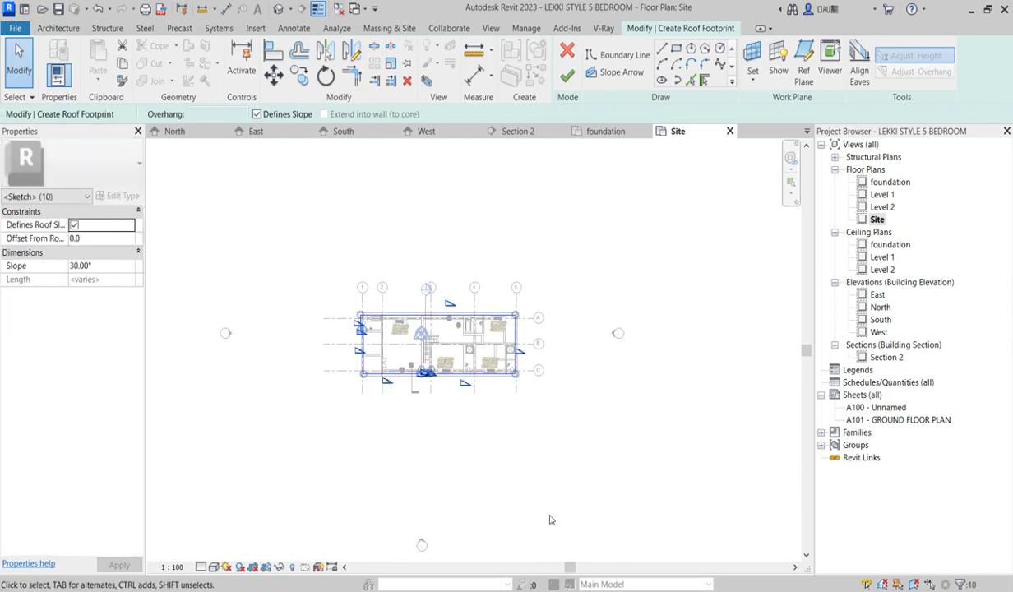
pyautogui.click(257, 116)
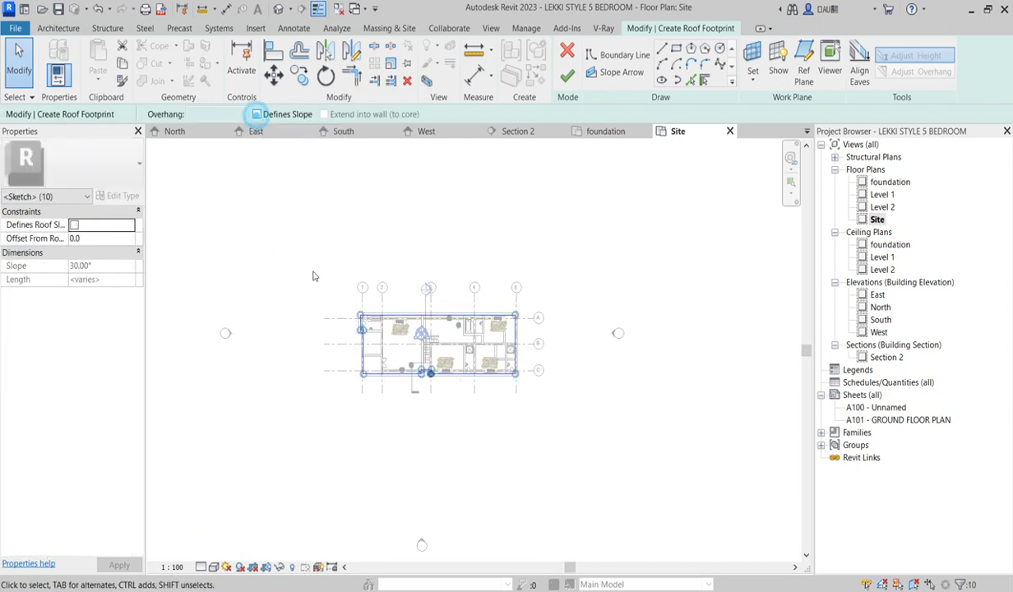
pyautogui.click(250, 300)
# Move the boundary line at grid 5 outward to give an 800 mm overhang
pyautogui.click(513, 327)
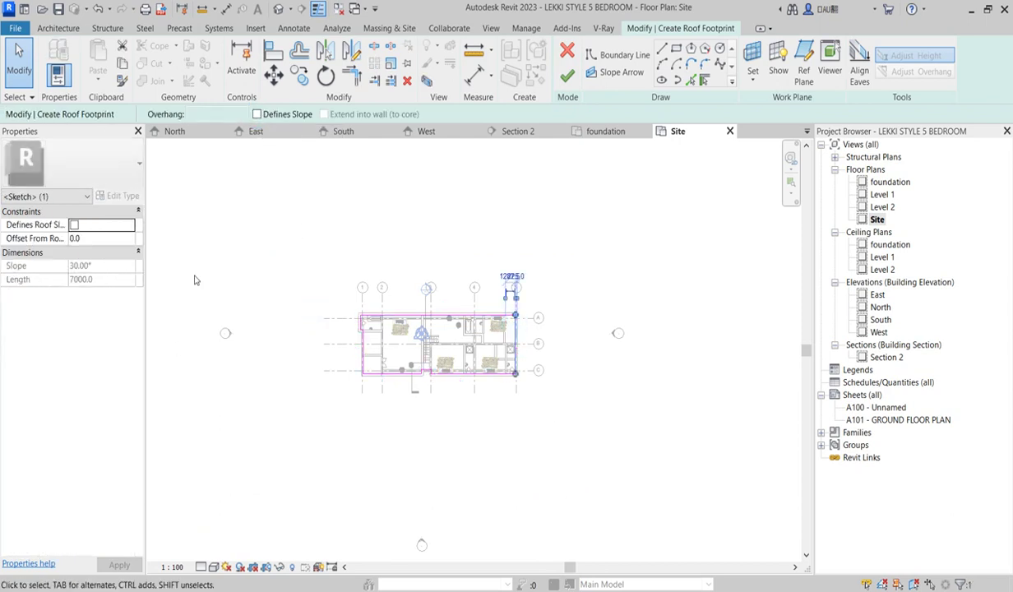
pyautogui.scroll(2, 576, 339)
pyautogui.scroll(2, 476, 339)
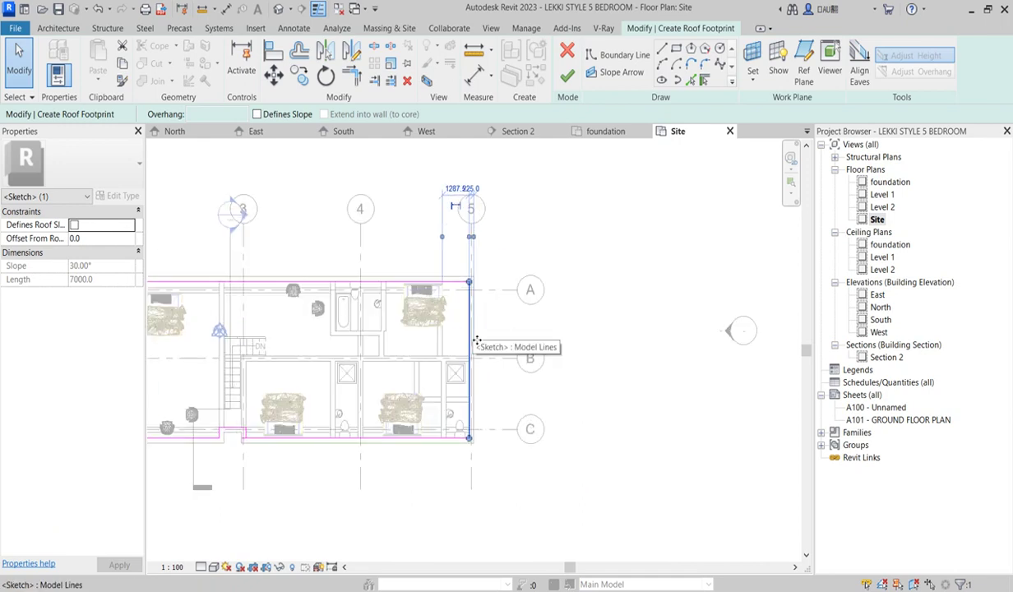
pyautogui.scroll(-2, 707, 325)
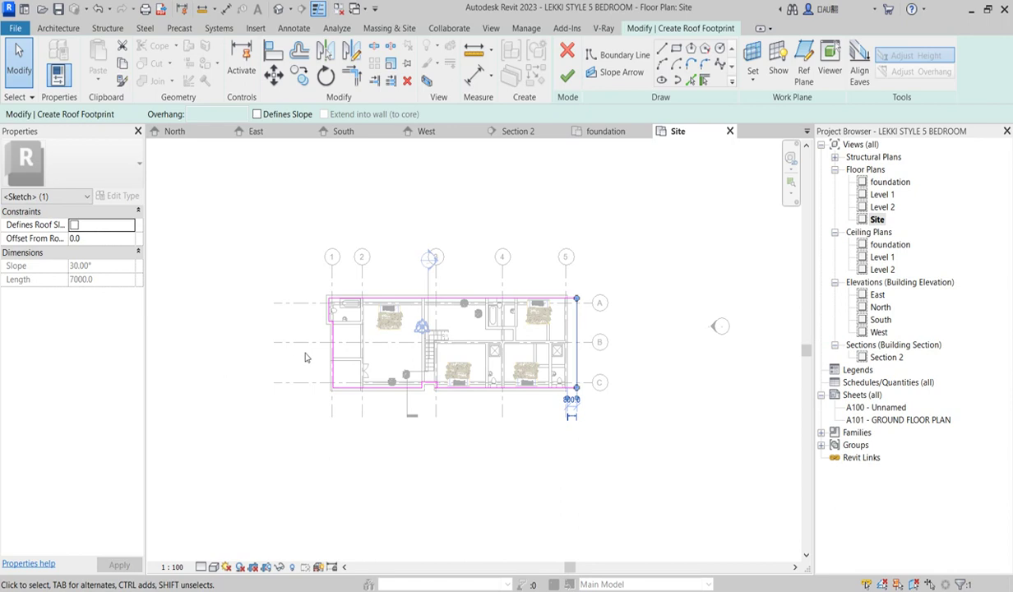
# Make the boundary line beyond grid 5 slope-defining at 5° and try to finish the roof sketch
pyautogui.click(257, 114)
pyautogui.click(106, 270)
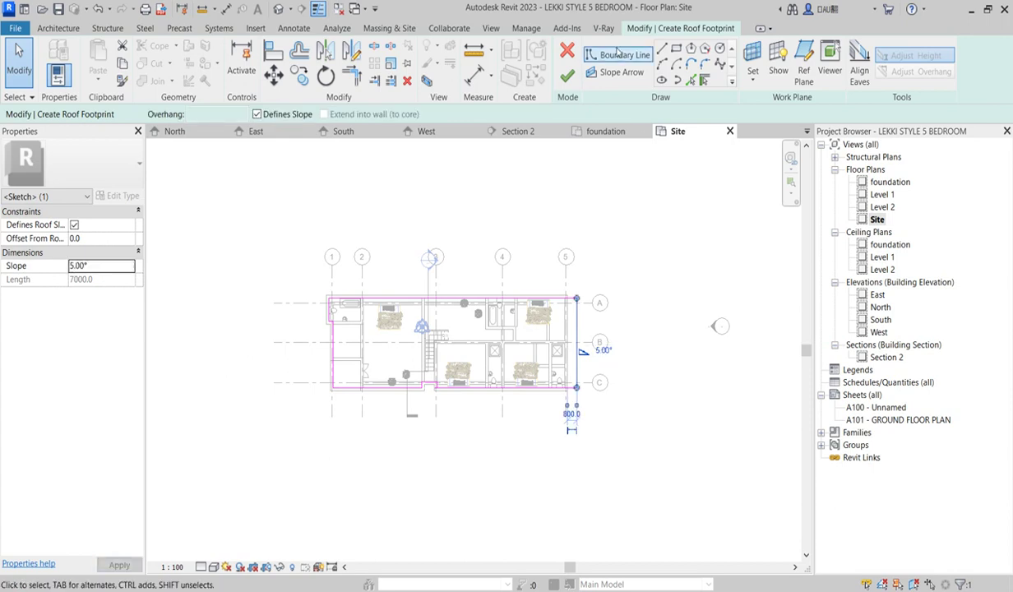
pyautogui.click(568, 76)
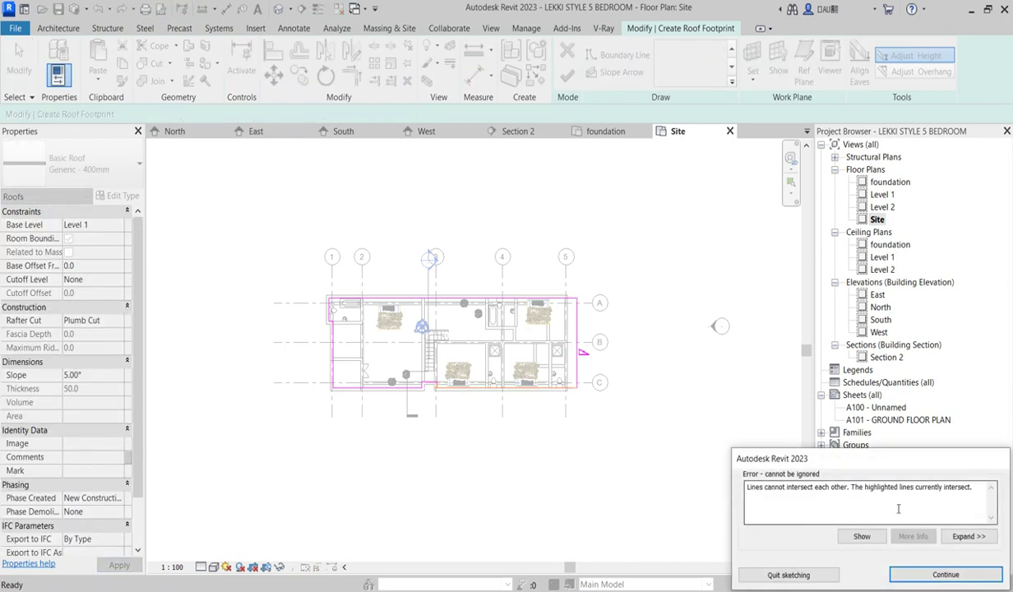
pyautogui.click(925, 576)
# Trim the intersecting boundary lines at the recess near grid 3 to a corner and finish the roof without attaching the walls
pyautogui.scroll(5, 382, 403)
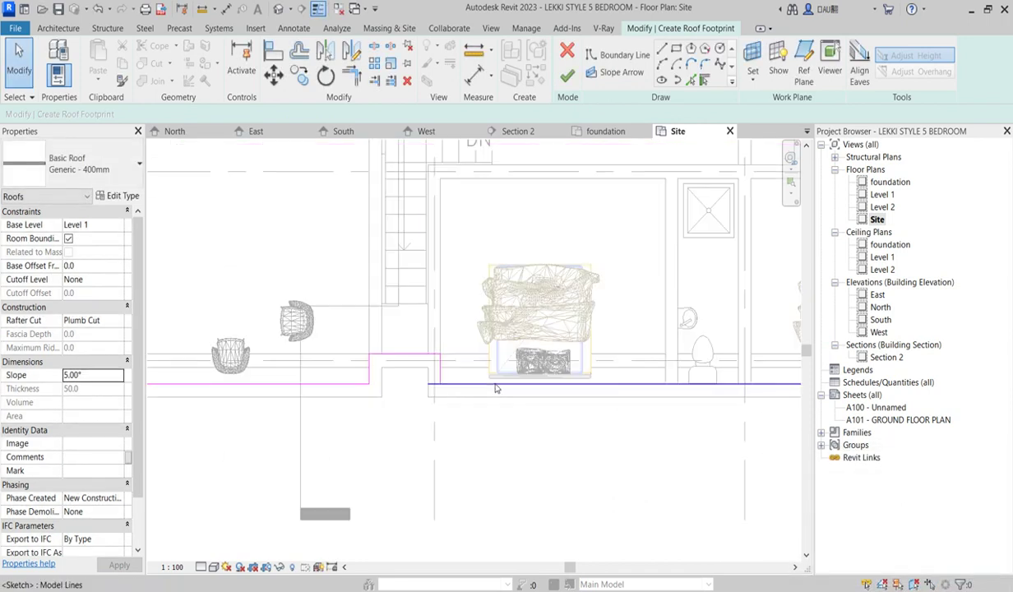
pyautogui.click(352, 74)
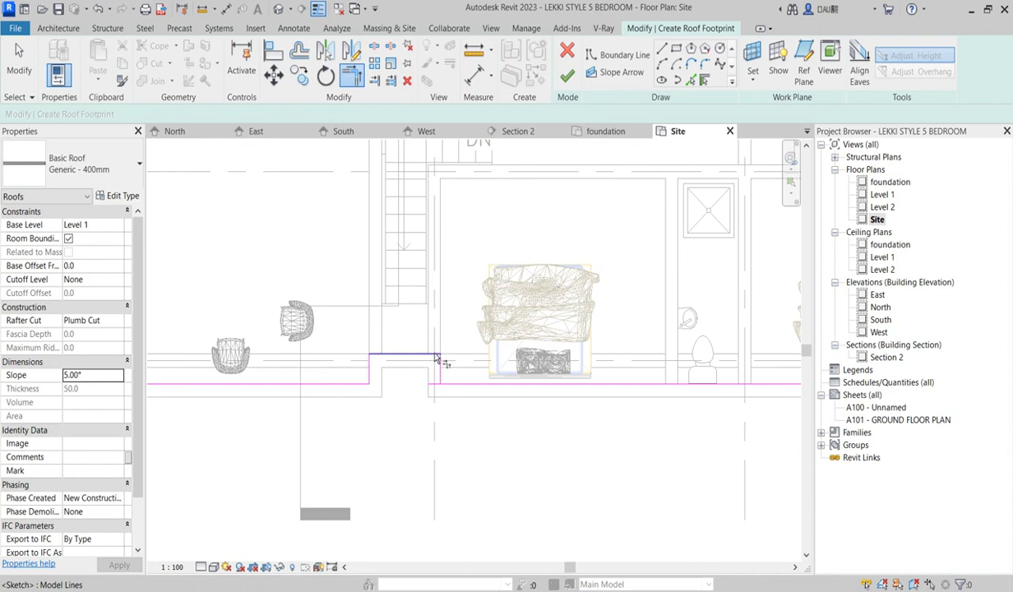
pyautogui.scroll(-5, 453, 380)
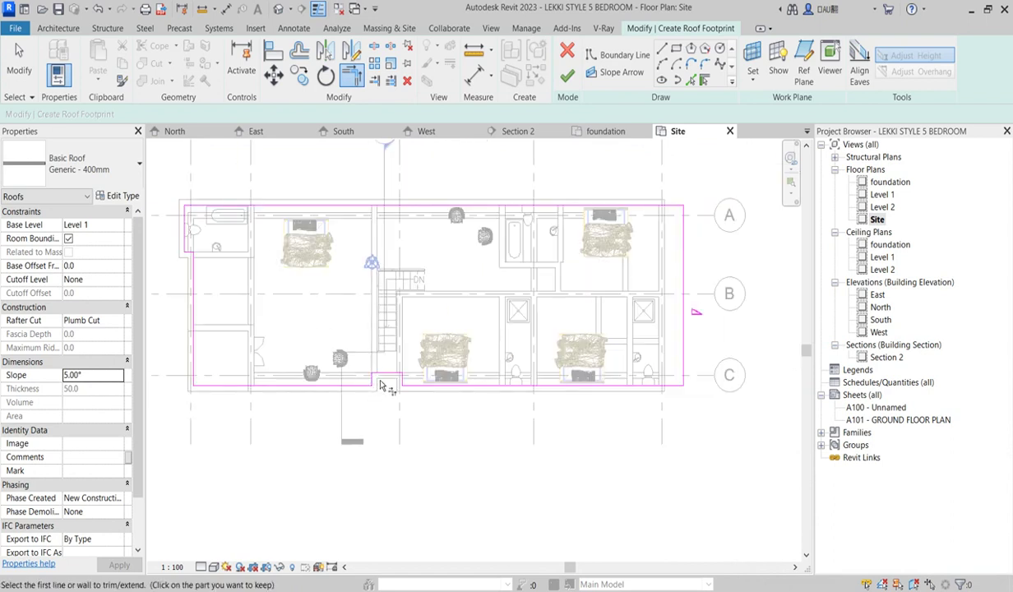
pyautogui.click(564, 75)
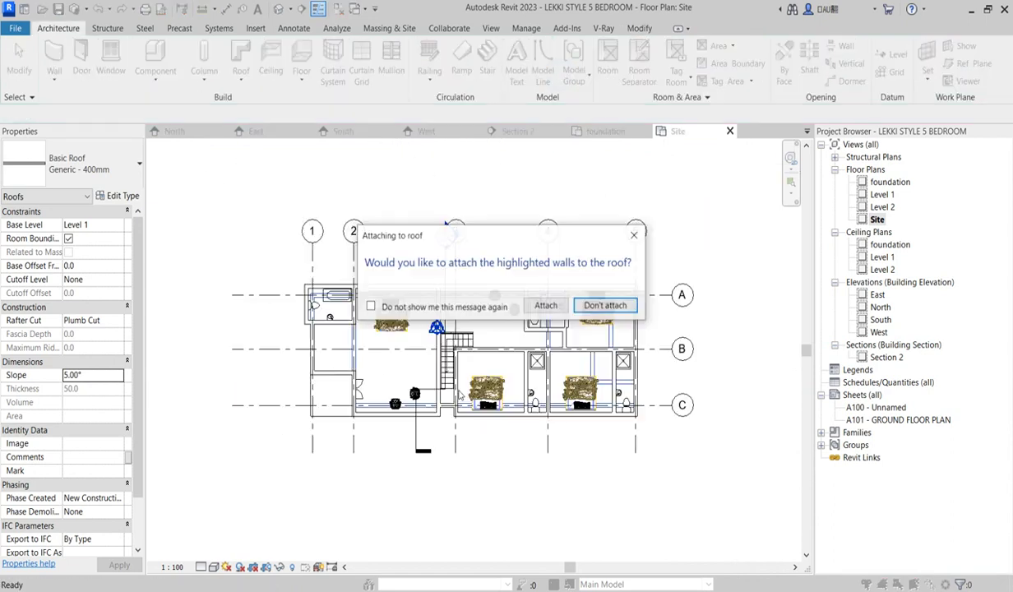
pyautogui.click(609, 306)
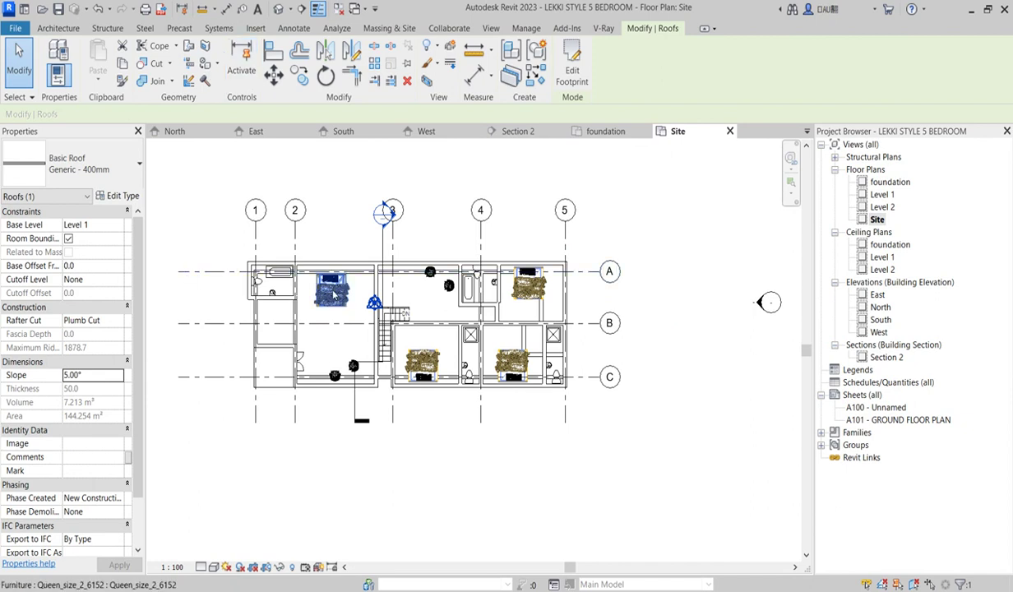
# Check the new roof's extent in the Level 1 floor plan
pyautogui.doubleClick(883, 195)
pyautogui.doubleClick(890, 181)
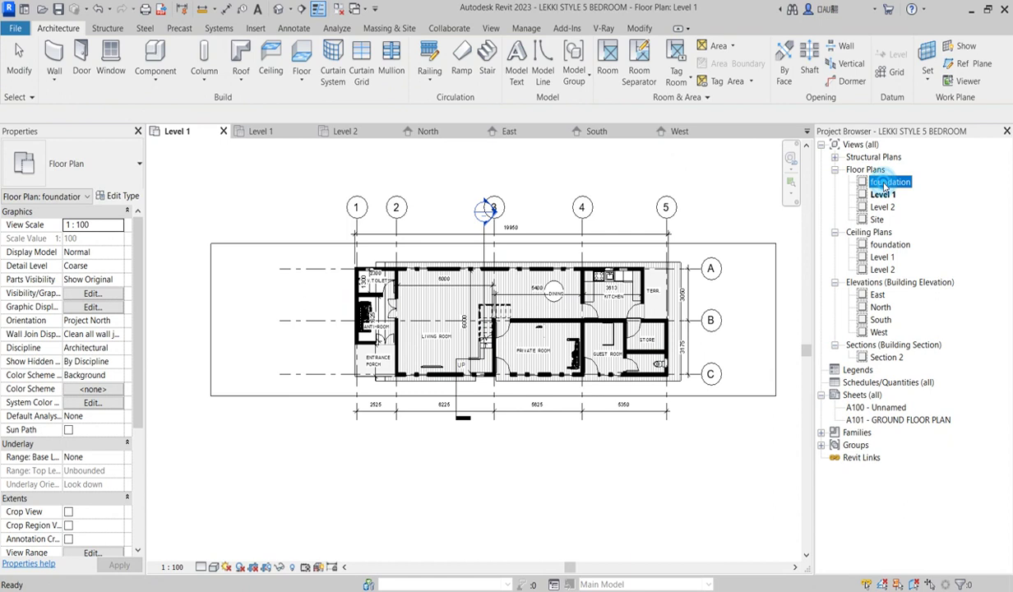
pyautogui.doubleClick(882, 195)
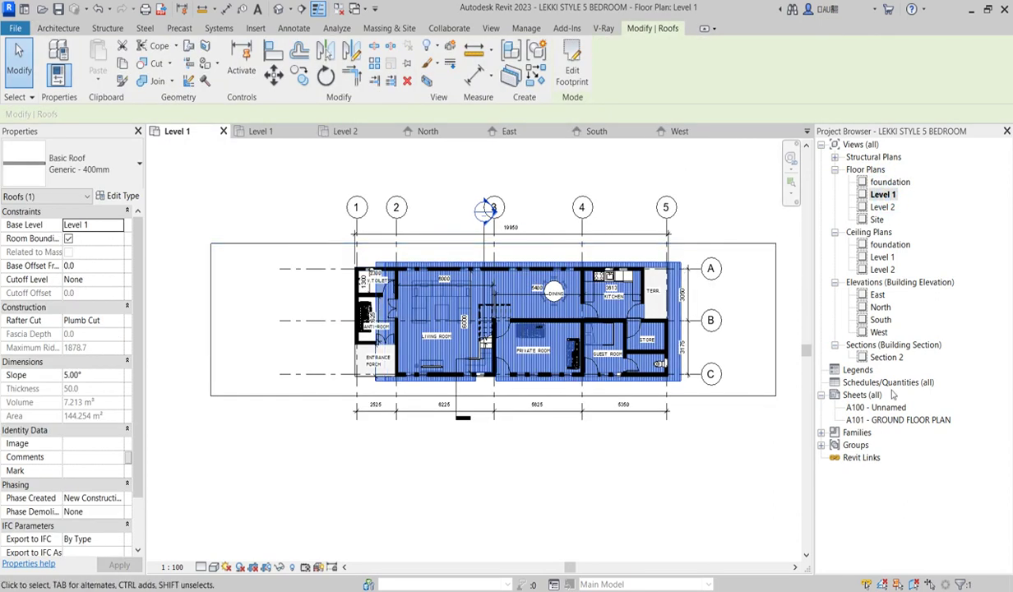
# Open the South elevation and examine the sloping roof's height relative to Level 1 and Level 2
pyautogui.doubleClick(880, 320)
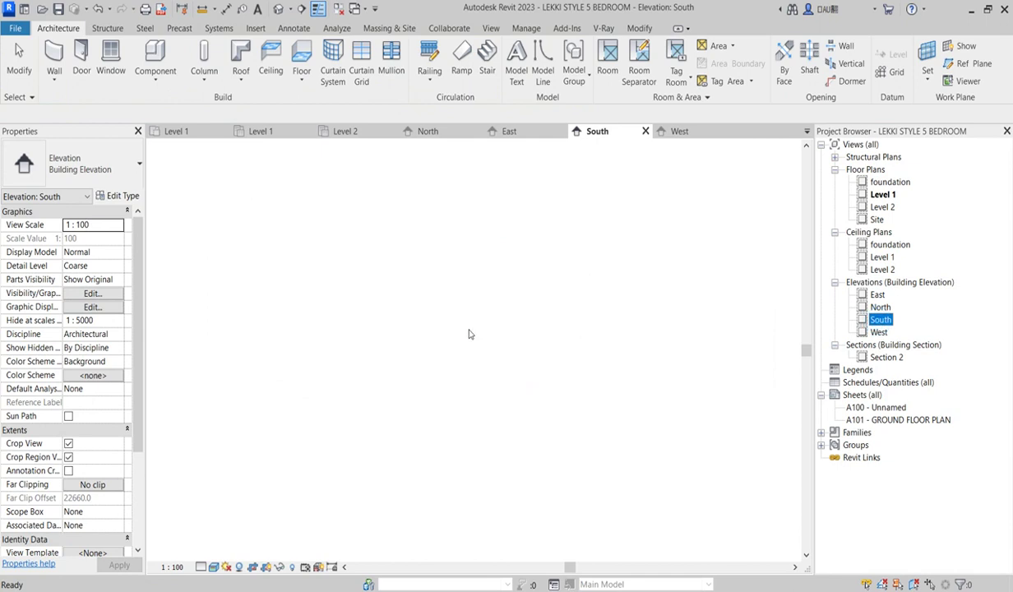
pyautogui.scroll(3, 391, 392)
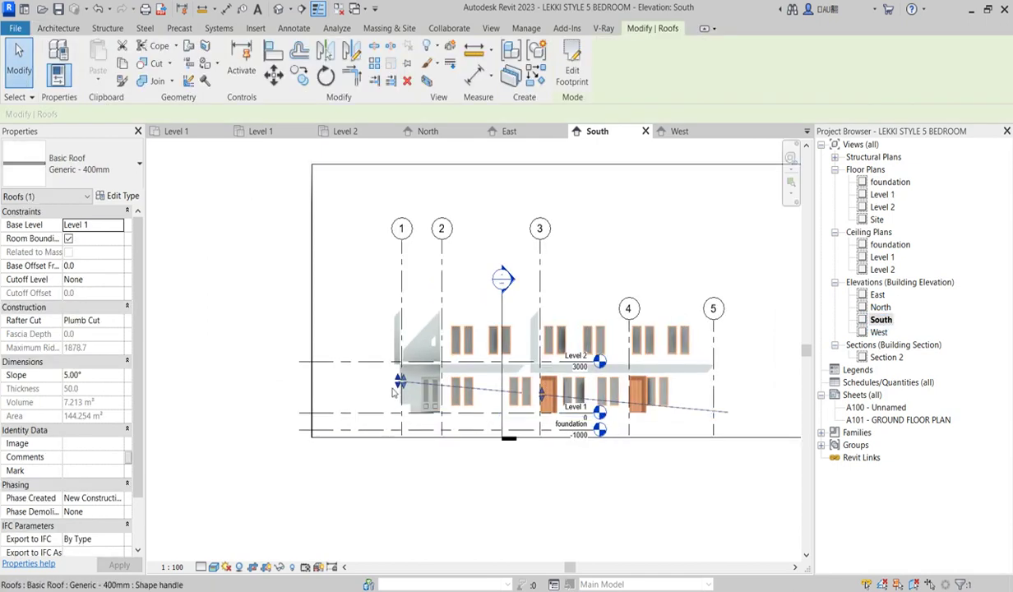
pyautogui.scroll(-4, 392, 392)
pyautogui.click(371, 298)
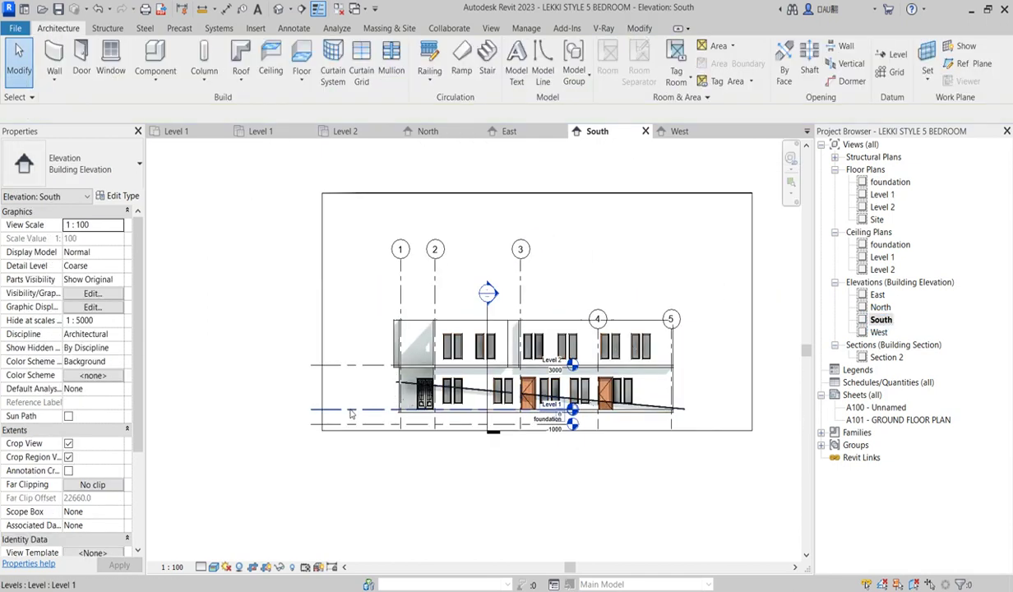
pyautogui.click(342, 365)
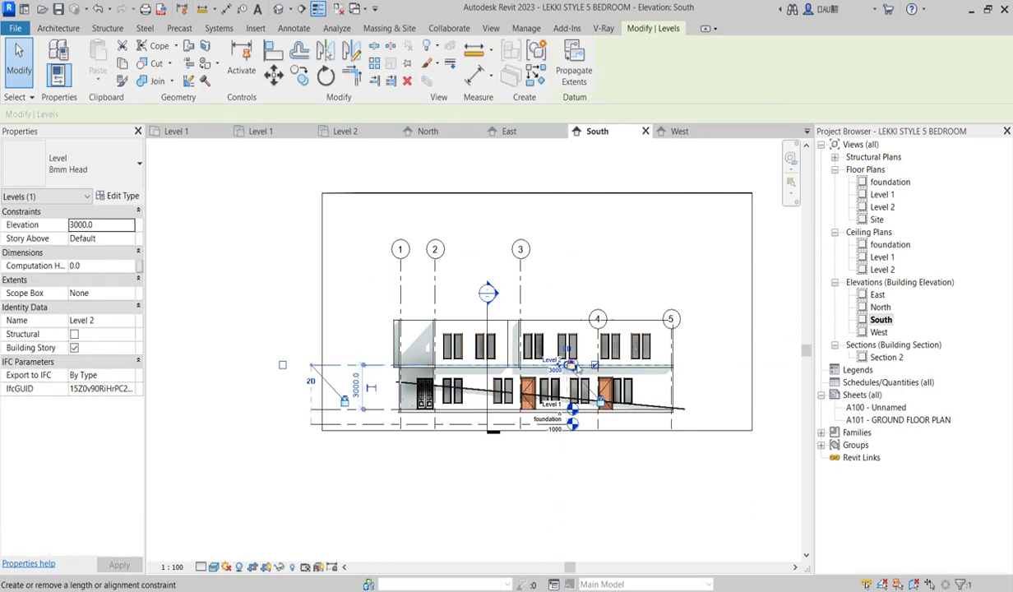
pyautogui.scroll(2, 575, 368)
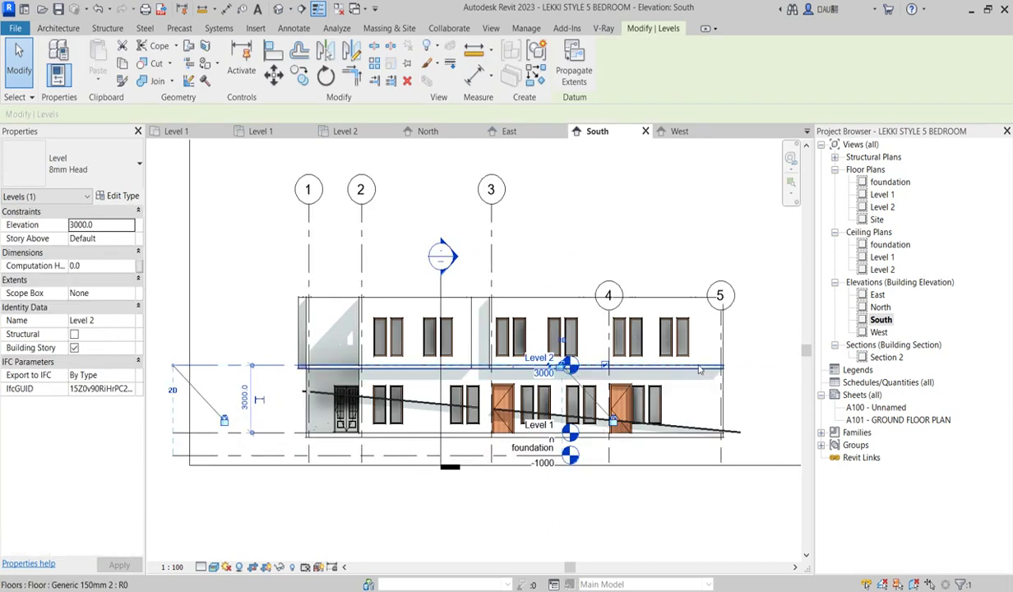
pyautogui.scroll(2, 557, 370)
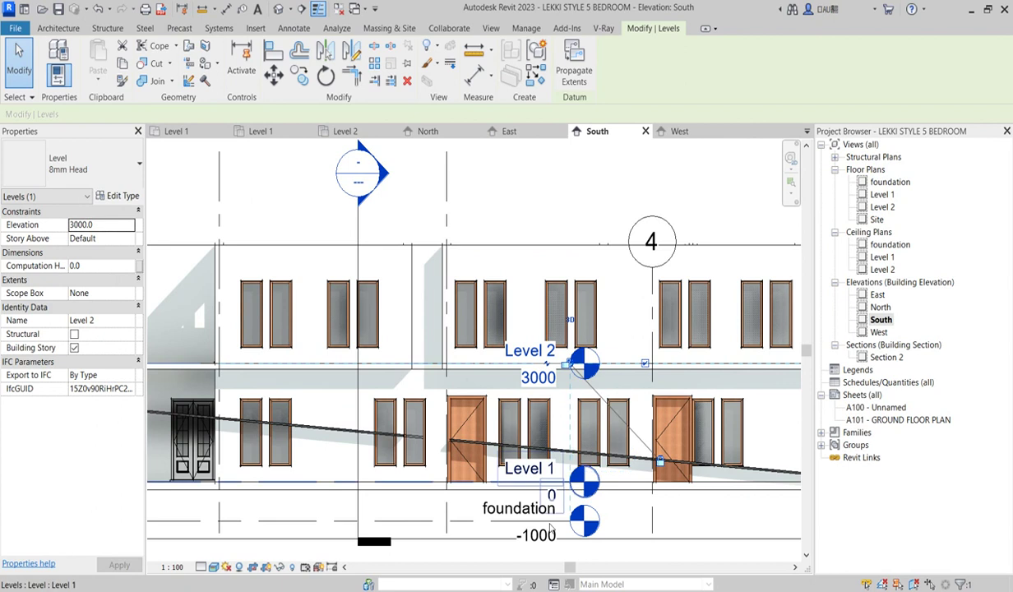
pyautogui.click(585, 209)
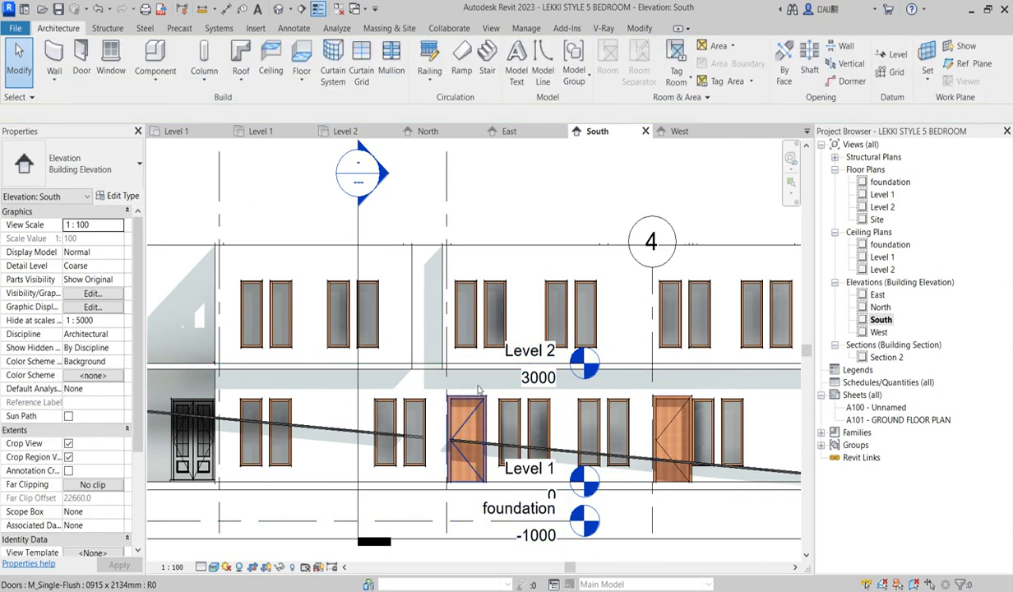
# Extend the level lines in the South elevation so their heads sit clear of the building beyond grid 5
pyautogui.press('z')
pyautogui.press('f')
pyautogui.click(197, 379)
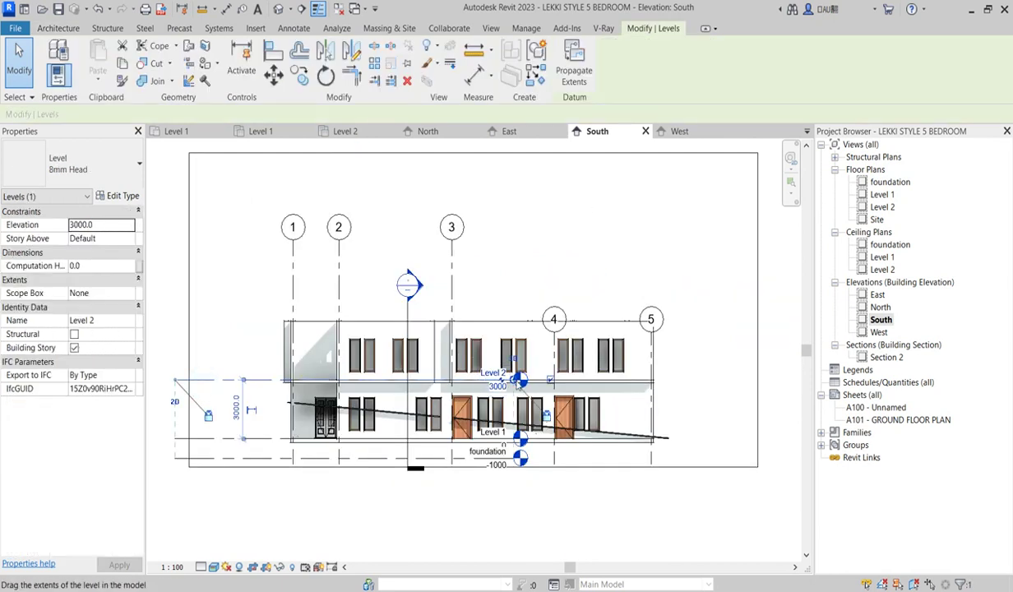
pyautogui.scroll(2, 514, 379)
pyautogui.moveTo(515, 380); pyautogui.dragTo(782, 380)
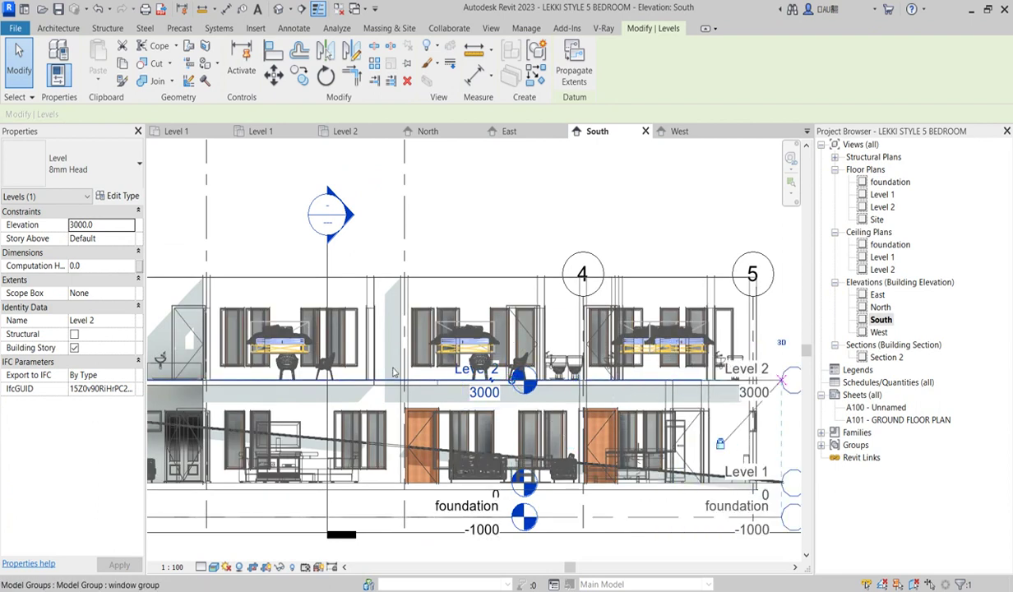
pyautogui.scroll(-3, 393, 373)
pyautogui.scroll(3, 586, 376)
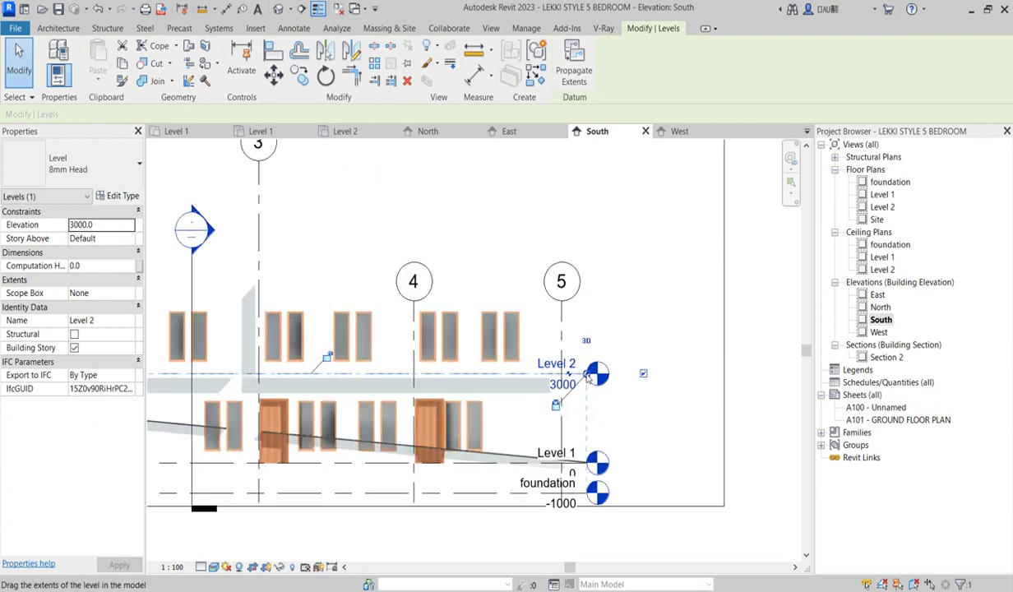
pyautogui.moveTo(587, 375); pyautogui.dragTo(670, 376)
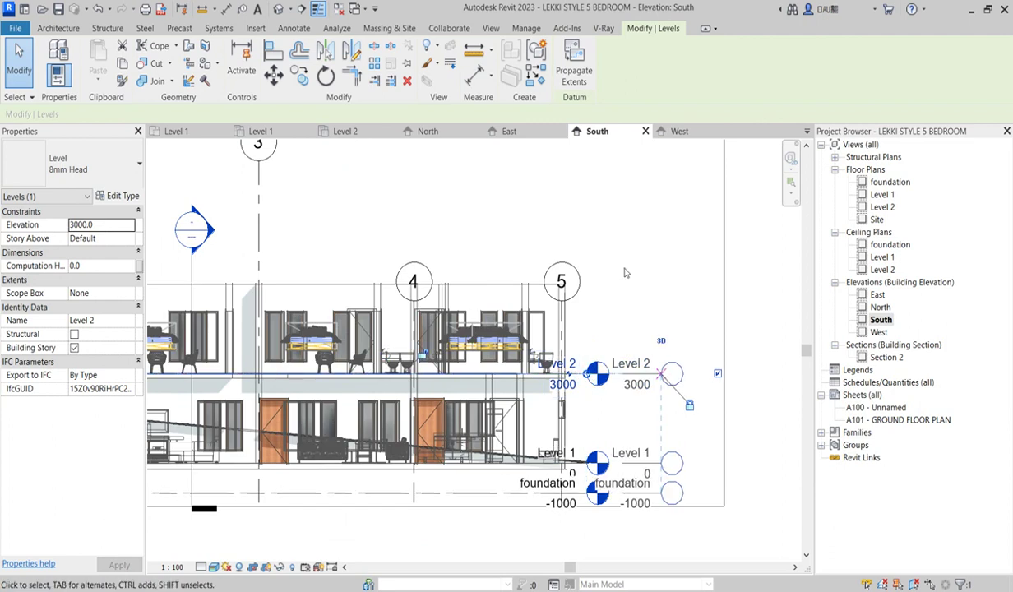
pyautogui.click(625, 272)
pyautogui.scroll(-2, 641, 284)
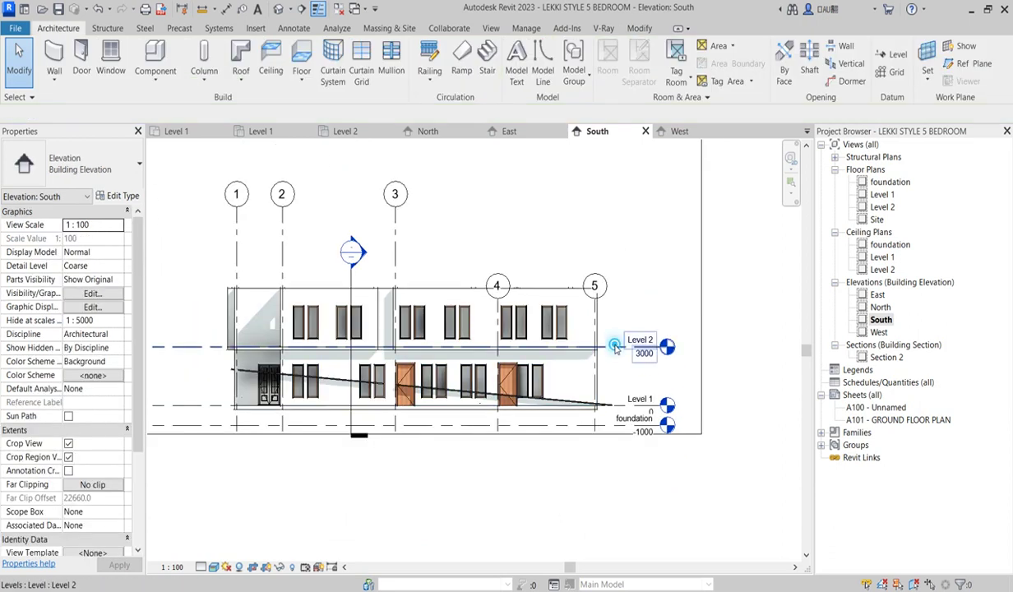
# Add two levels above Level 2 at elevations 6000 and 9000, with their ends aligned to the existing levels
pyautogui.click(592, 346)
pyautogui.click(536, 75)
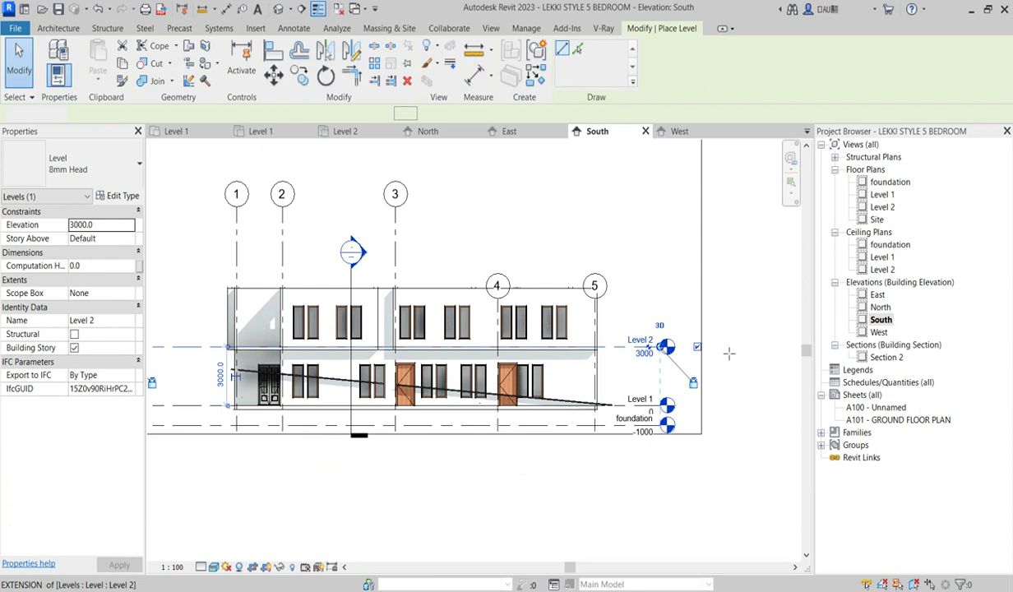
pyautogui.scroll(-1, 742, 313)
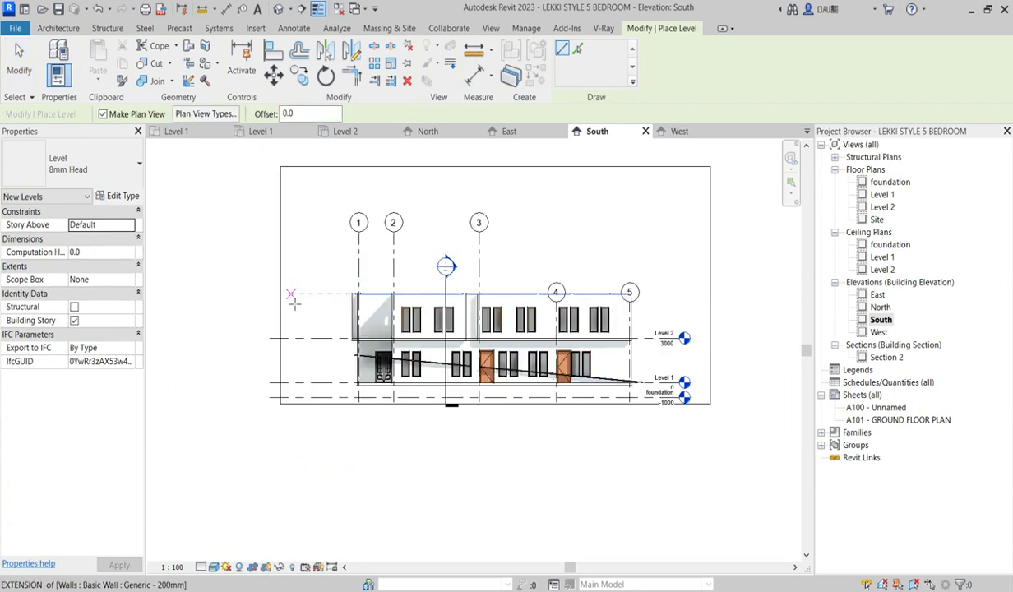
pyautogui.click(270, 294)
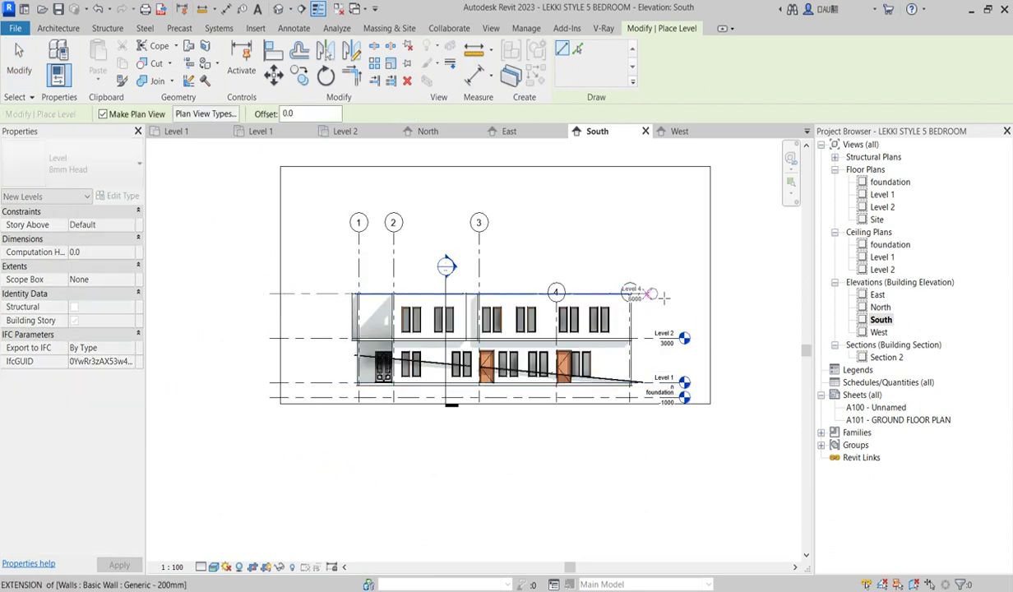
pyautogui.click(691, 293)
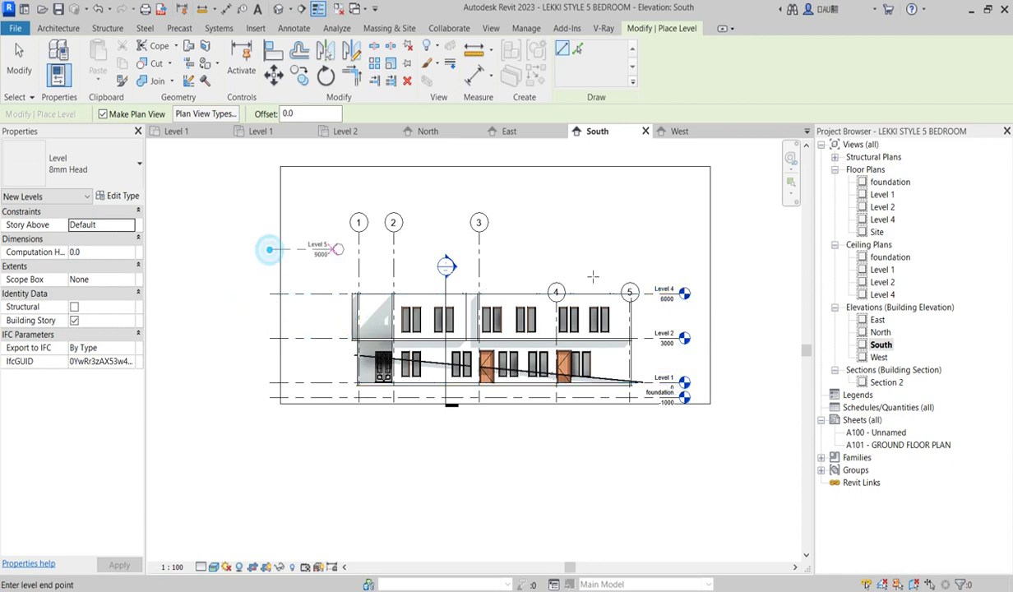
pyautogui.click(269, 249)
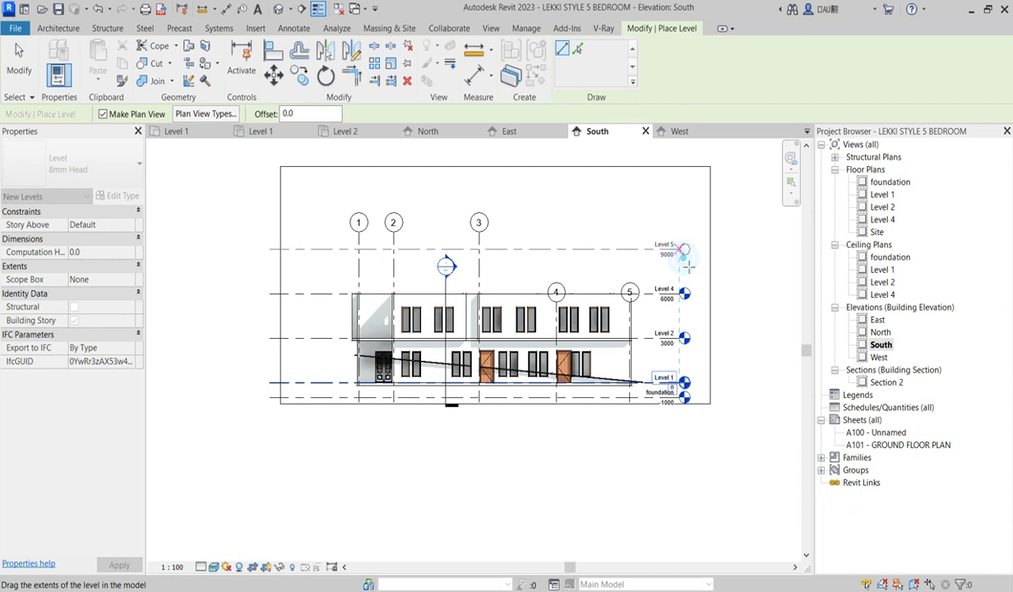
pyautogui.press('Escape')
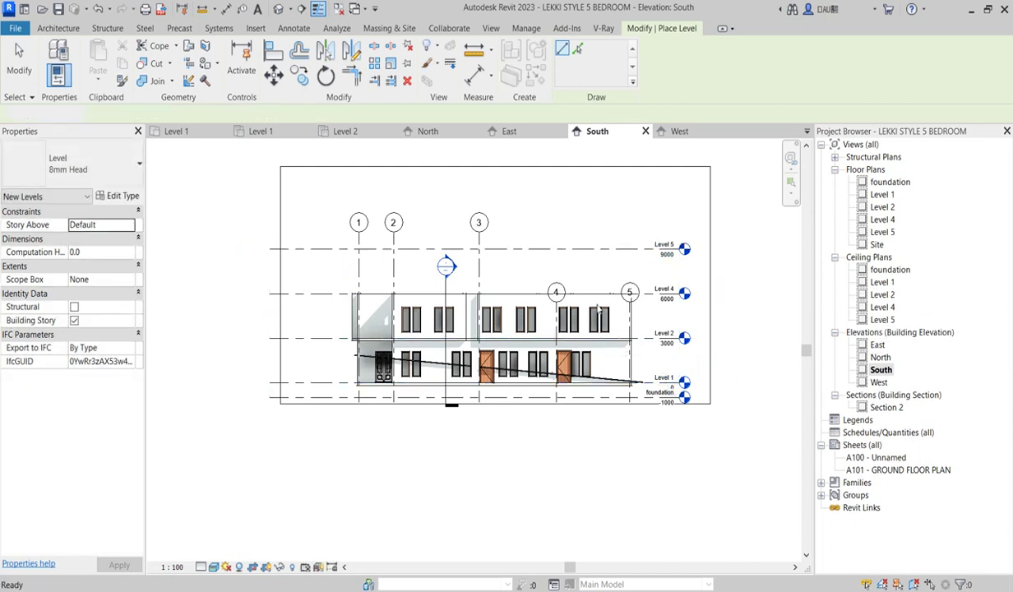
pyautogui.press('Escape')
# Extend grids 4 and 5 upward above the 9000 level until their bubbles align with those of grids 1 to 3
pyautogui.click(557, 285)
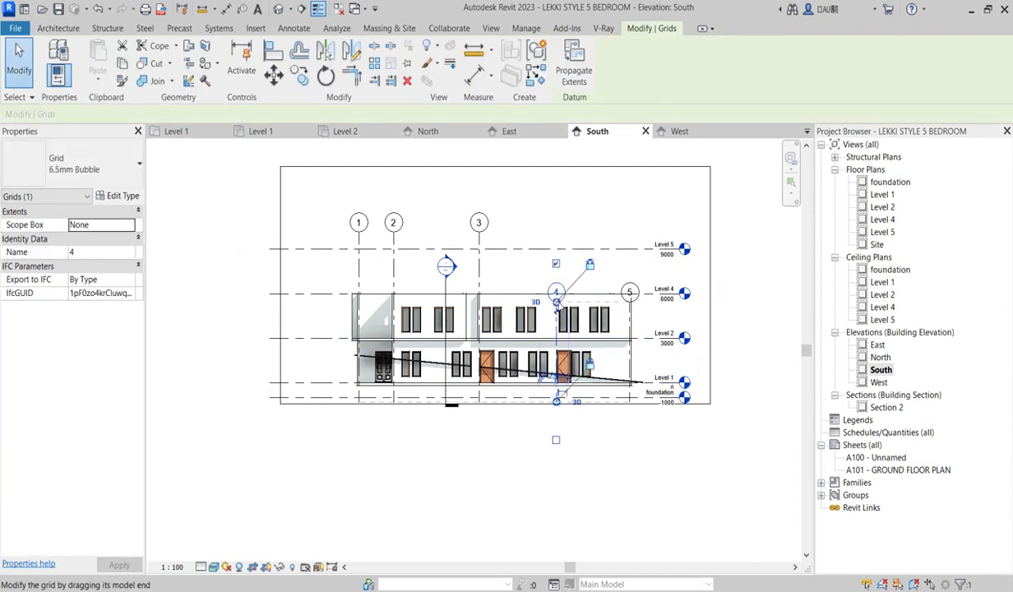
pyautogui.moveTo(561, 247)
pyautogui.mouseDown()
pyautogui.moveTo(556, 165)
pyautogui.moveTo(556, 232)
pyautogui.mouseUp()
pyautogui.click(638, 194)
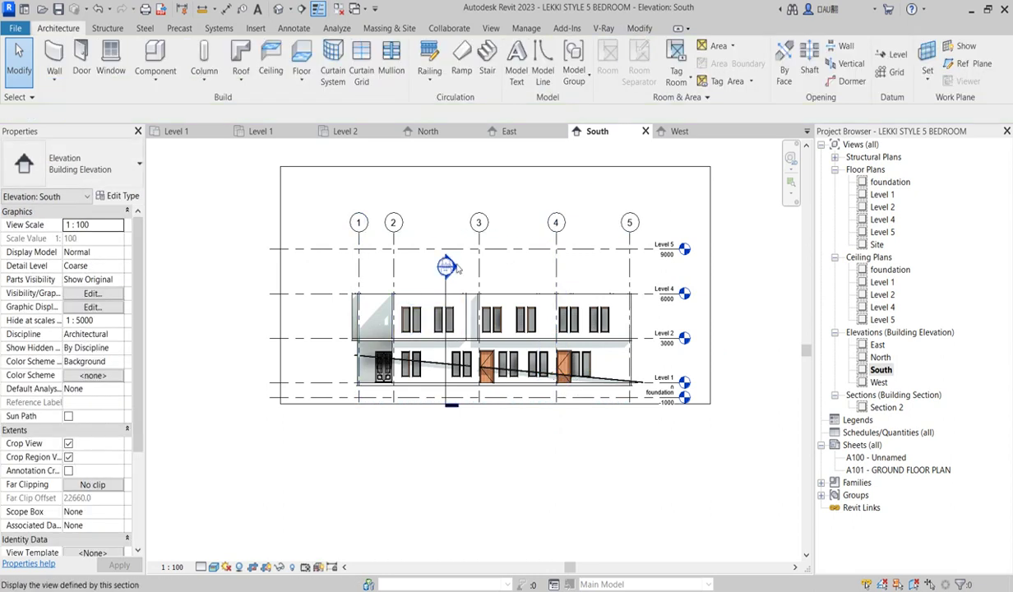
# Extend the section line and its view extent upward above the 9000 level
pyautogui.scroll(2, 454, 264)
pyautogui.click(443, 290)
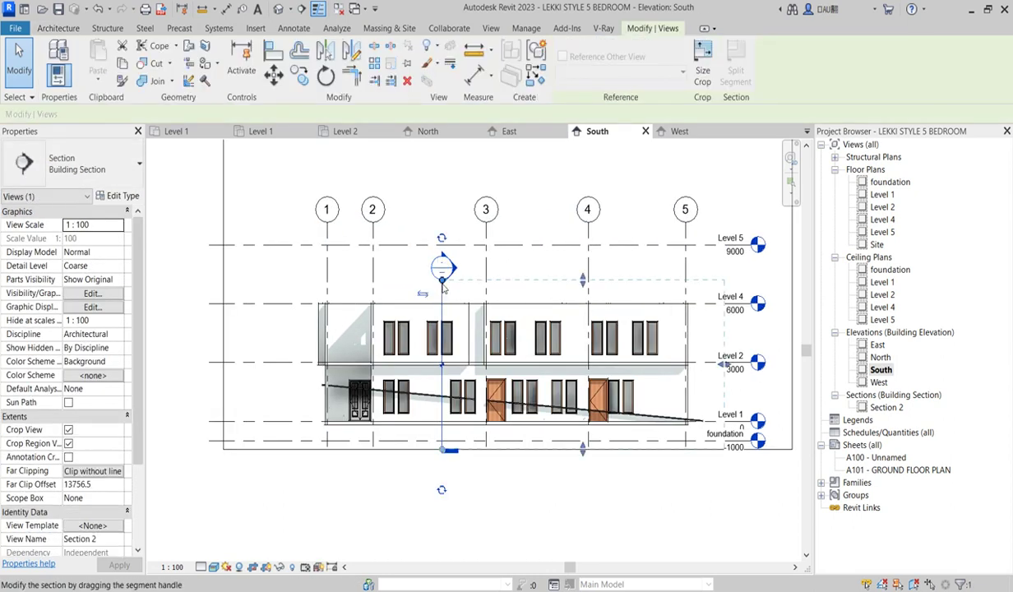
pyautogui.moveTo(441, 282); pyautogui.dragTo(441, 210)
pyautogui.moveTo(582, 281); pyautogui.dragTo(589, 234)
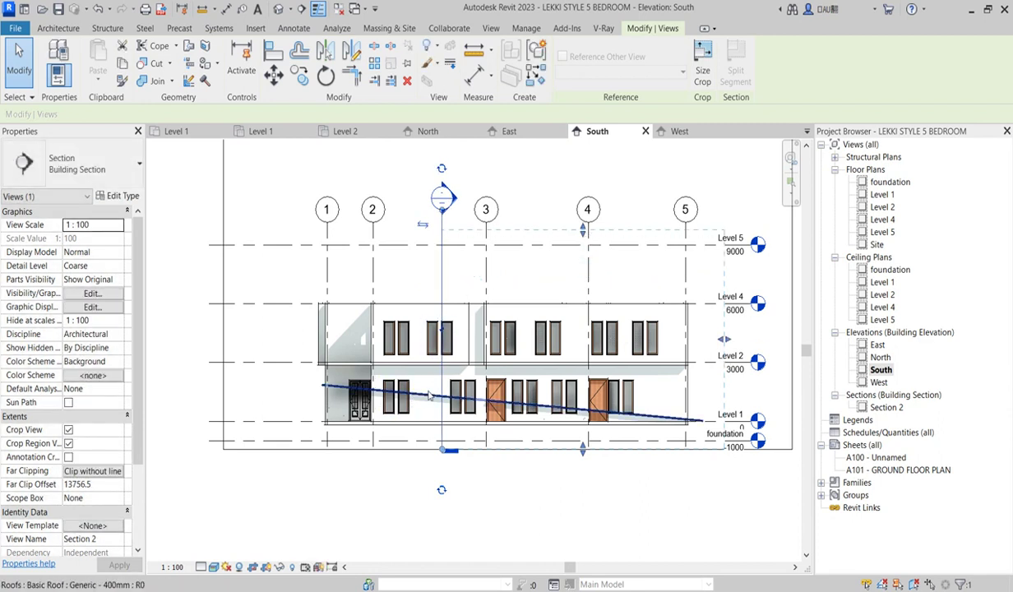
# Set the sloping roof's base level to Level 4
pyautogui.click(428, 401)
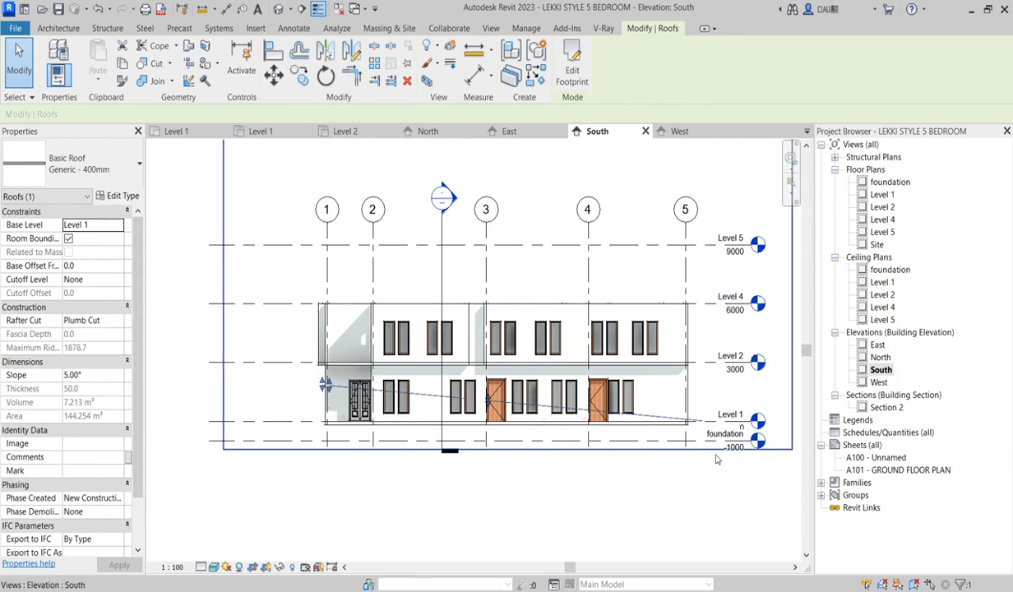
pyautogui.click(117, 226)
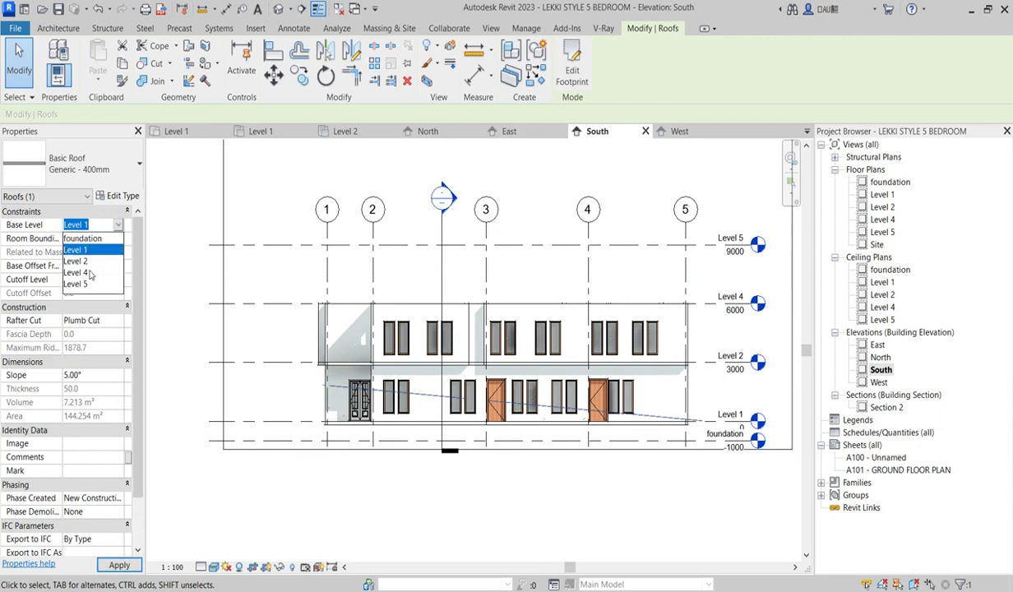
pyautogui.click(89, 272)
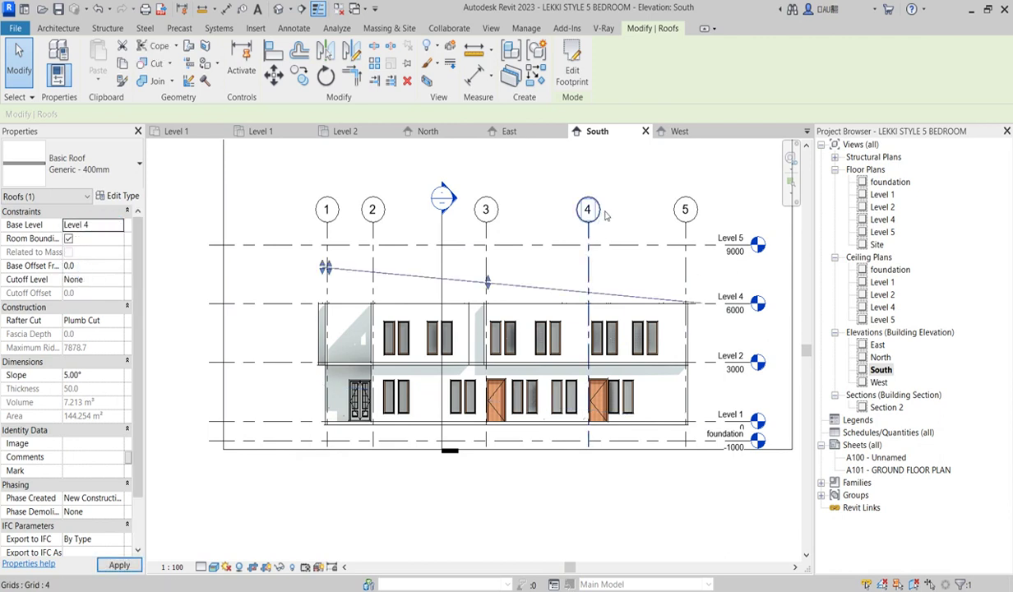
pyautogui.click(576, 261)
pyautogui.scroll(1, 594, 287)
pyautogui.click(671, 309)
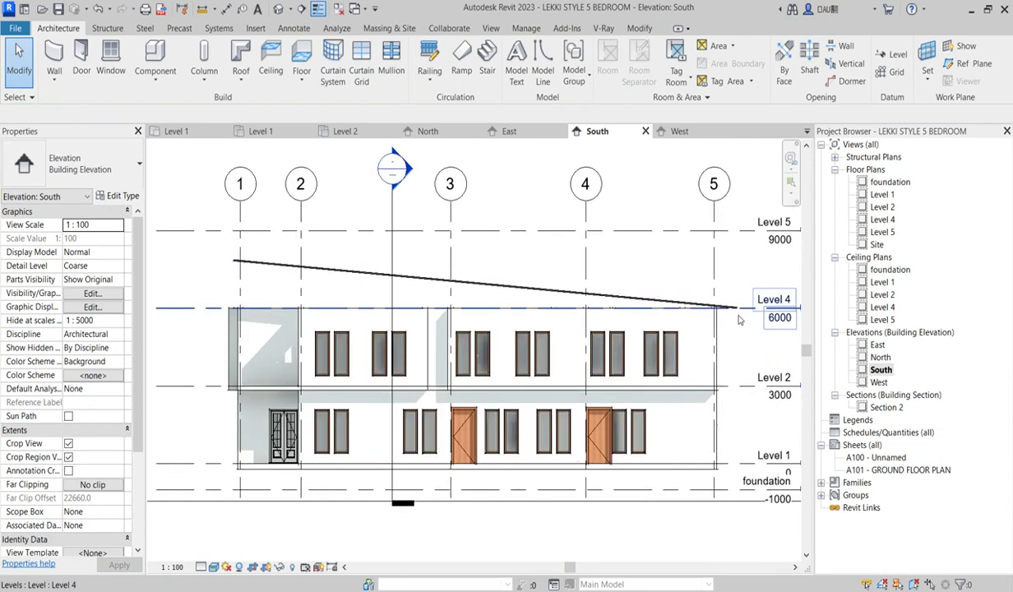
pyautogui.scroll(-2, 694, 301)
pyautogui.scroll(1, 699, 300)
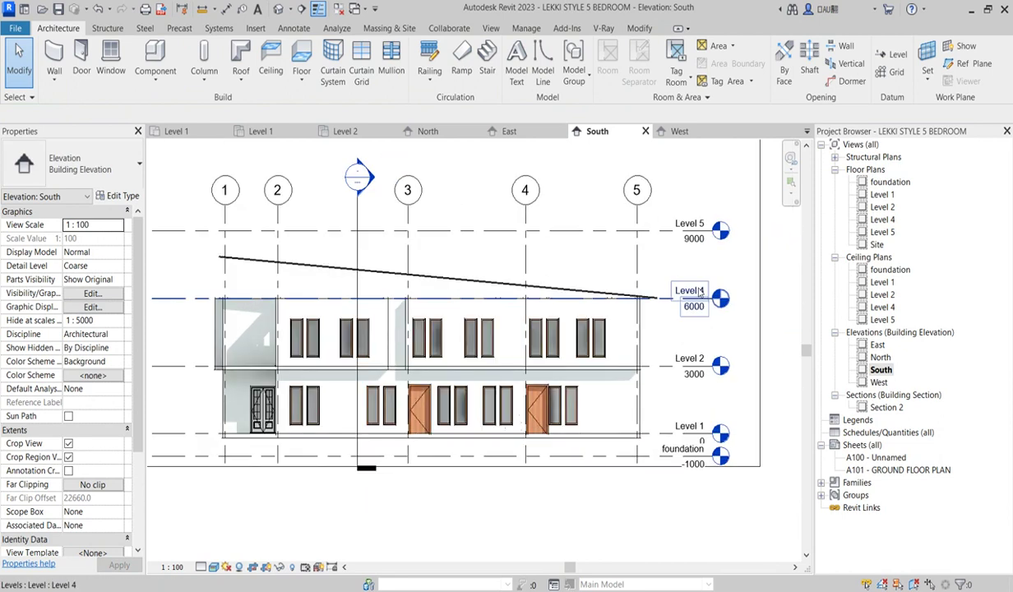
# Rename the 6000 level as Level 3, including its corresponding views
pyautogui.click(698, 293)
pyautogui.click(699, 292)
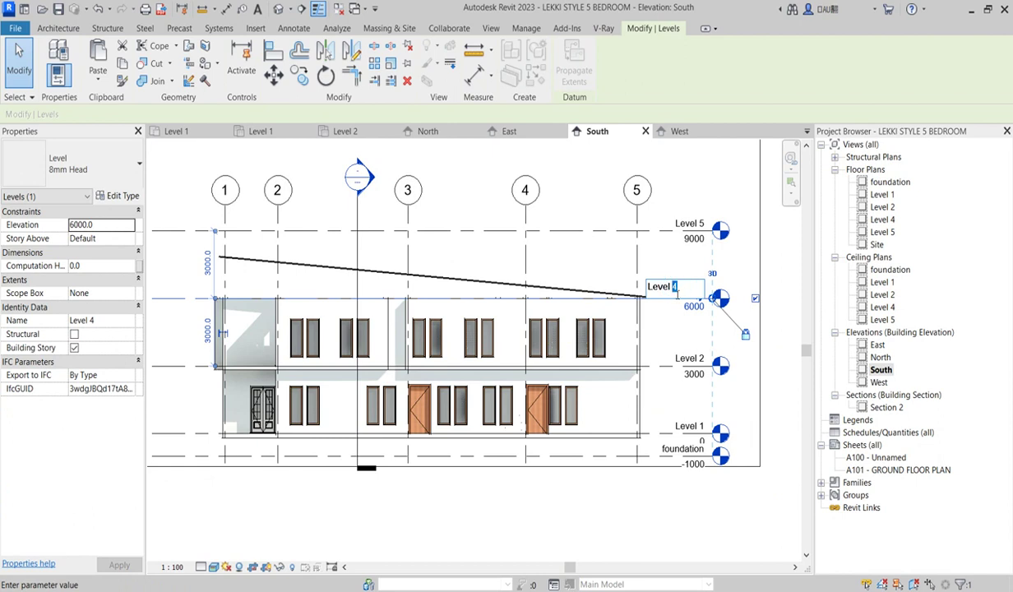
pyautogui.click(666, 206)
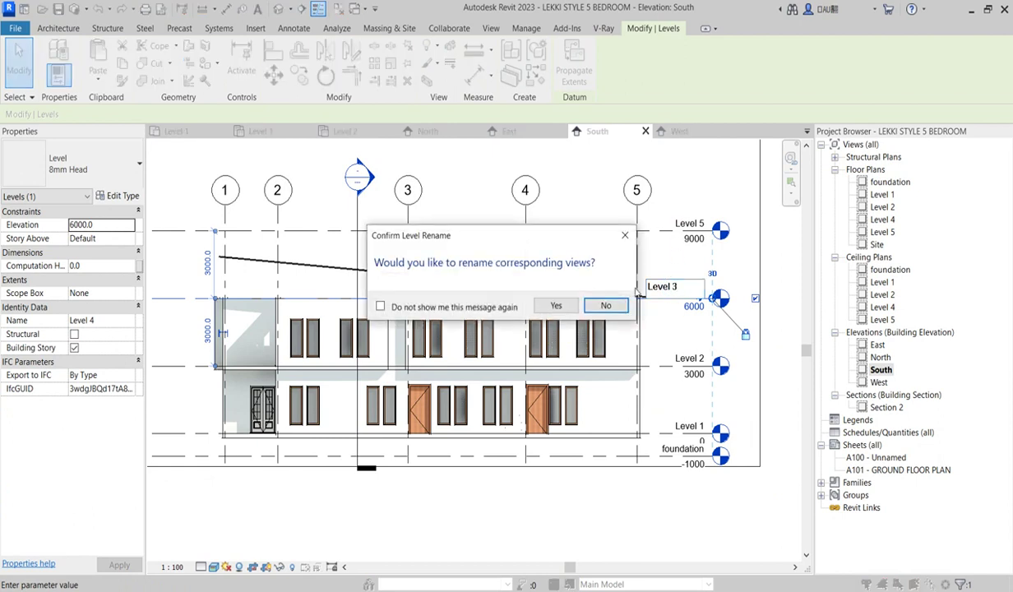
pyautogui.click(557, 307)
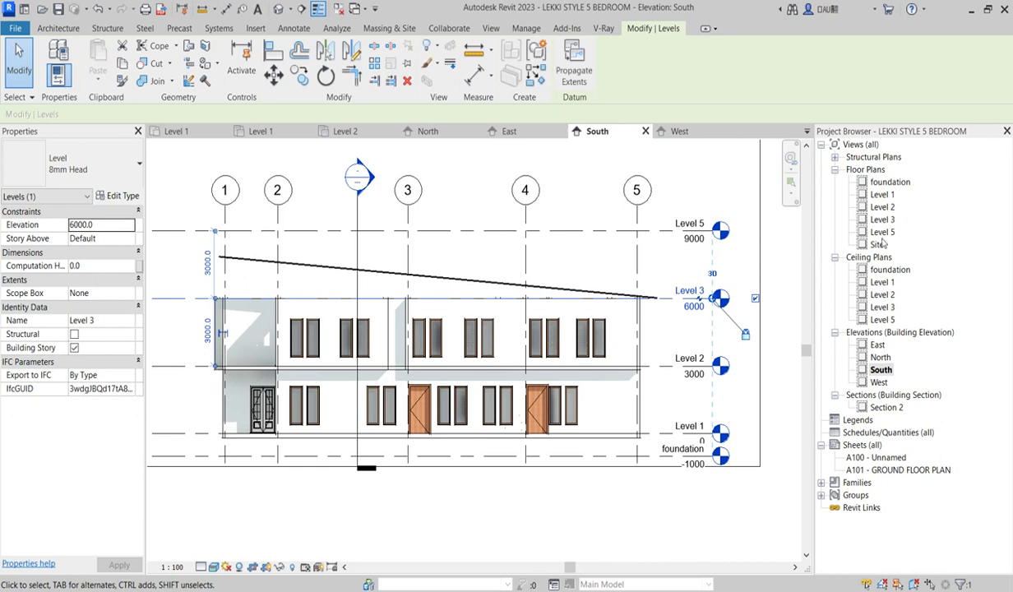
# Rename the 9000 level as Level 4, including its corresponding views
pyautogui.doubleClick(684, 220)
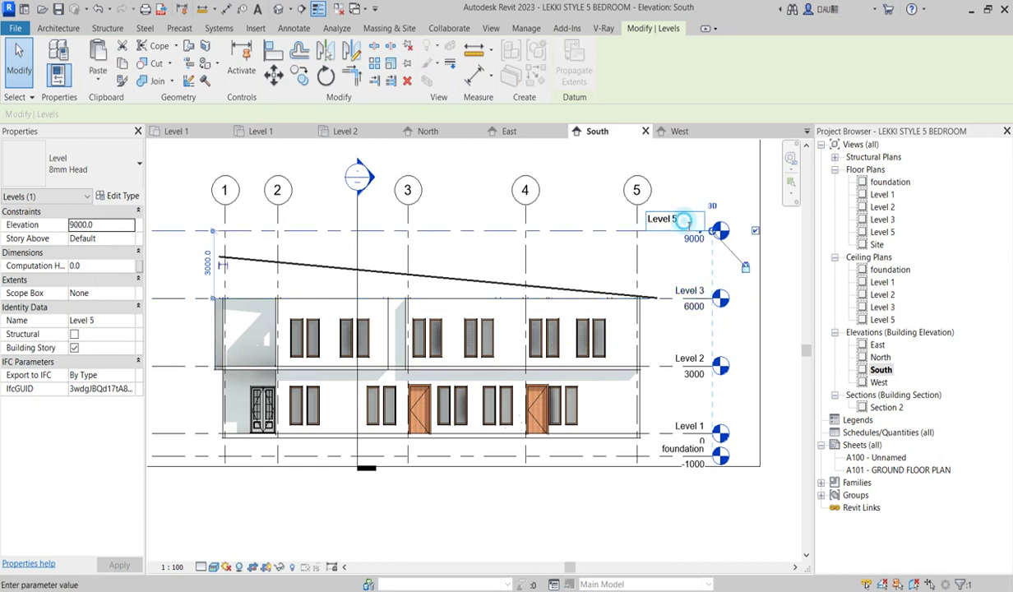
pyautogui.write('Level 4')
pyautogui.click(670, 268)
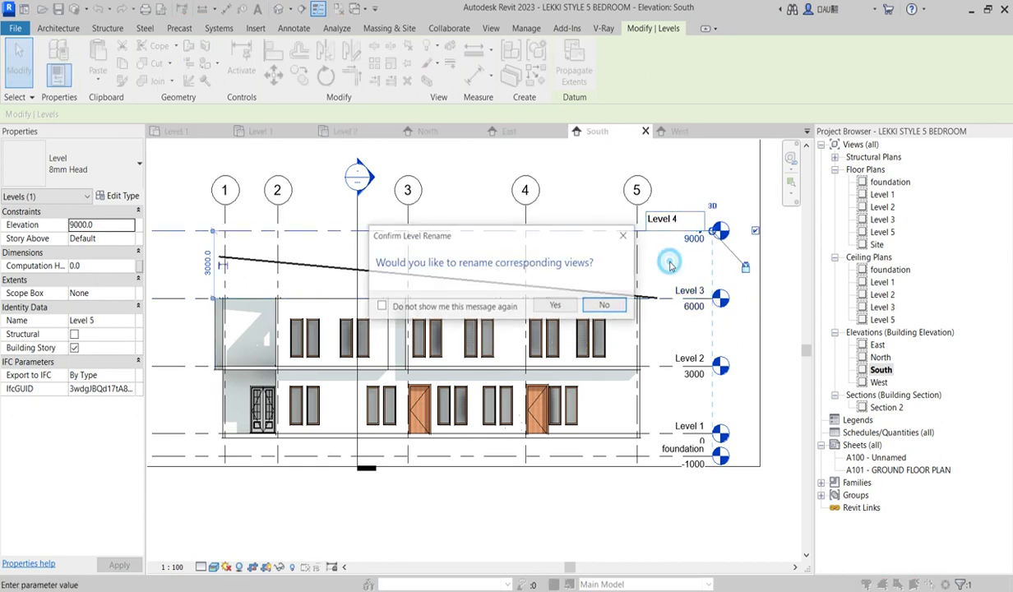
pyautogui.click(558, 309)
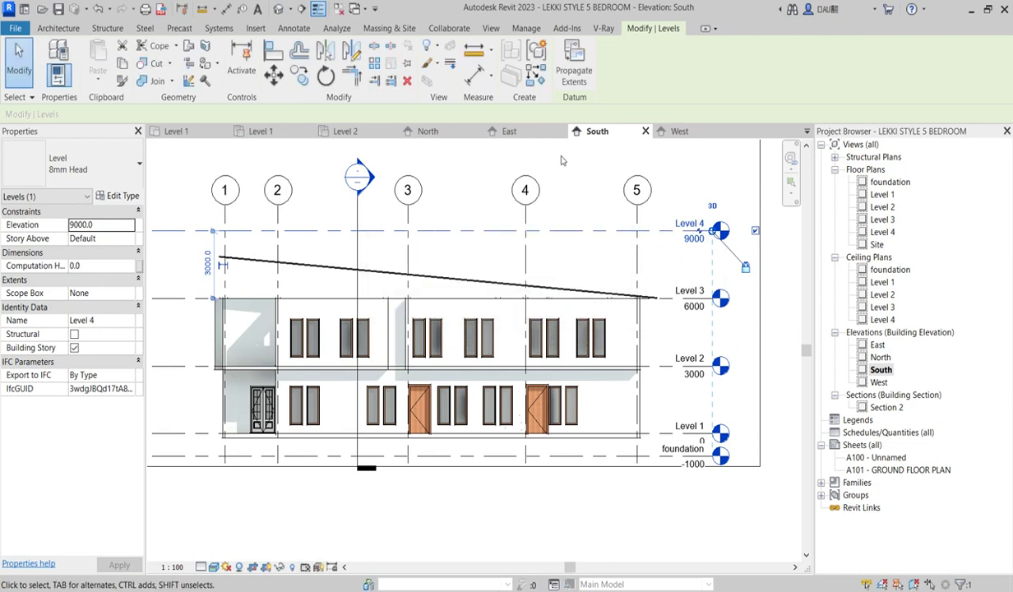
pyautogui.click(570, 199)
# Examine the raised roof in the South elevation and check its extent in the Level 3 floor plan
pyautogui.scroll(-2, 633, 301)
pyautogui.scroll(4, 345, 311)
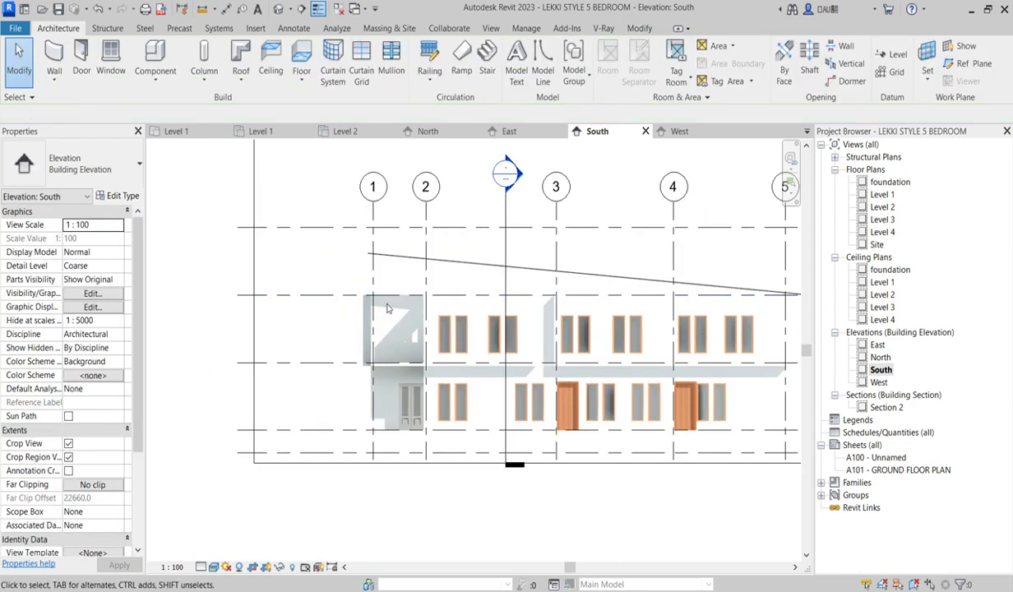
pyautogui.scroll(-2, 376, 318)
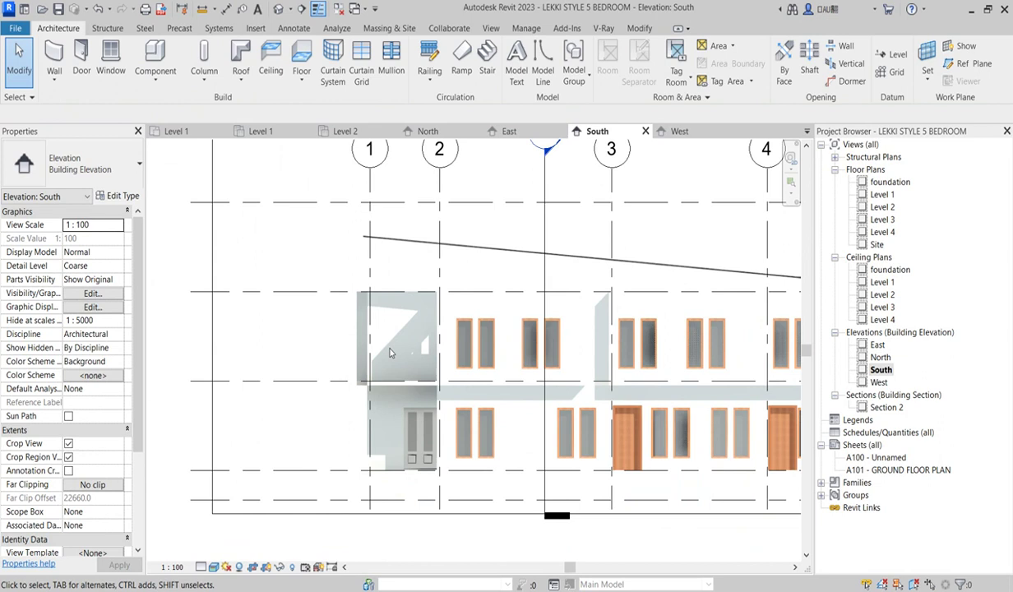
pyautogui.scroll(-2, 434, 336)
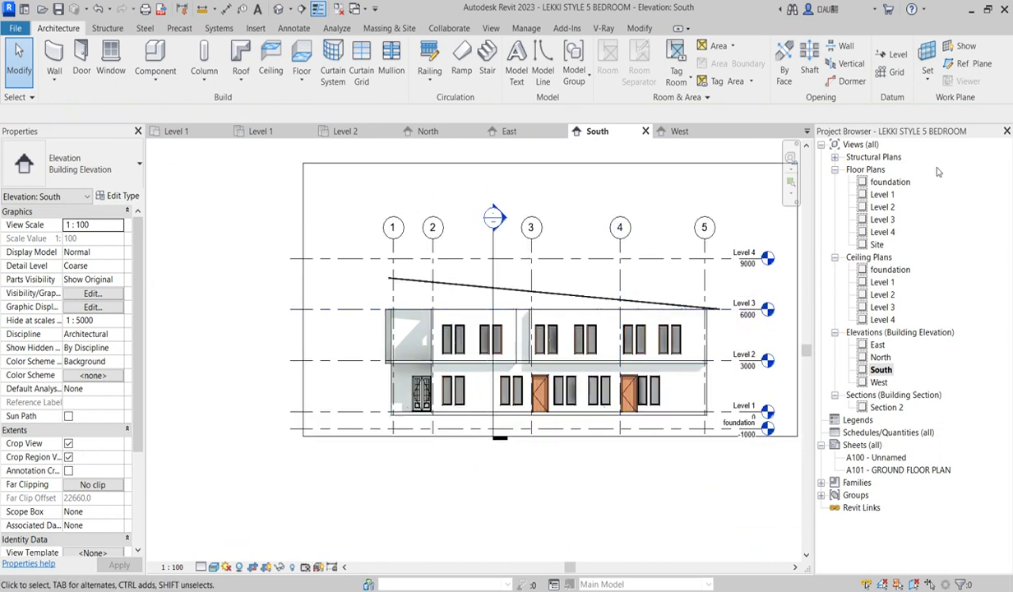
pyautogui.doubleClick(882, 220)
pyautogui.scroll(2, 465, 394)
pyautogui.scroll(2, 478, 391)
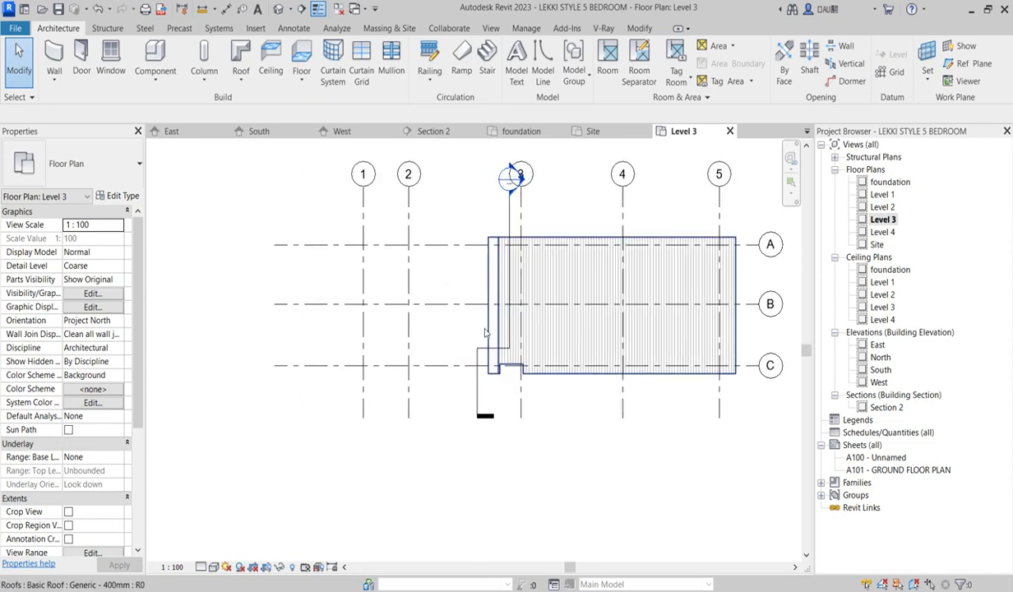
pyautogui.scroll(-2, 485, 325)
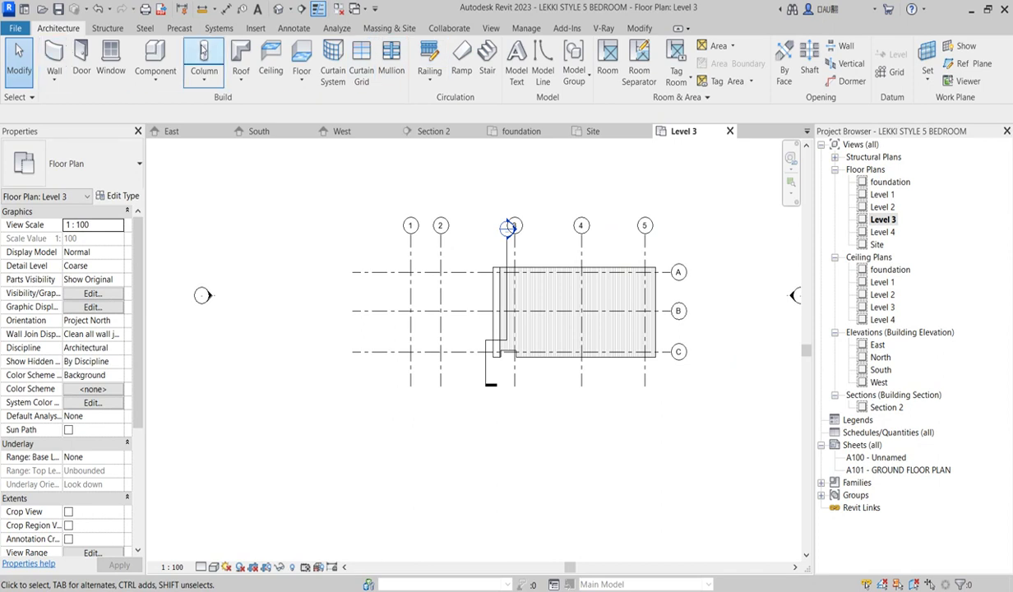
pyautogui.click(58, 53)
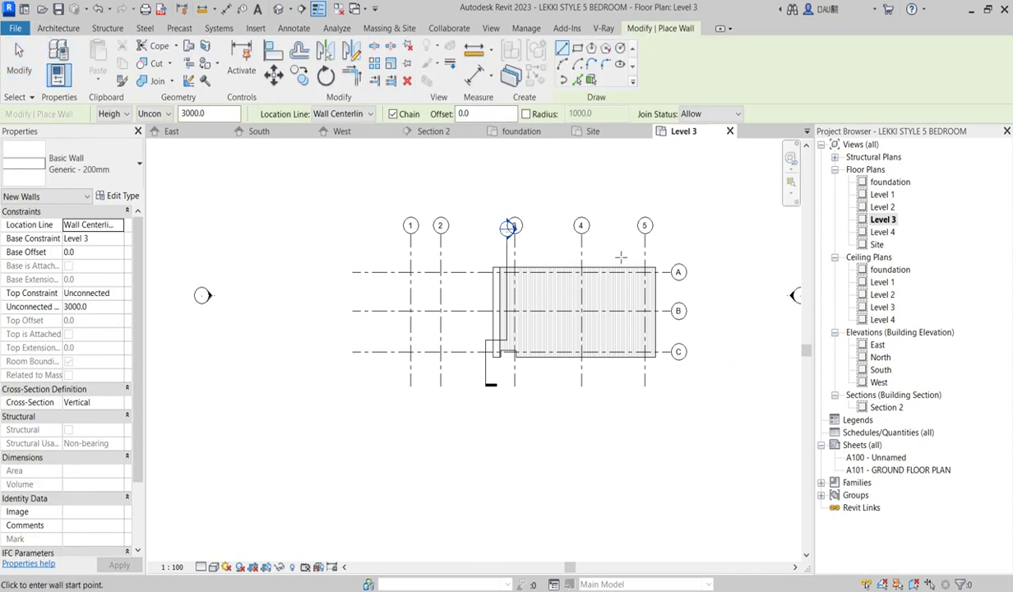
pyautogui.rightClick(699, 213)
pyautogui.click(727, 217)
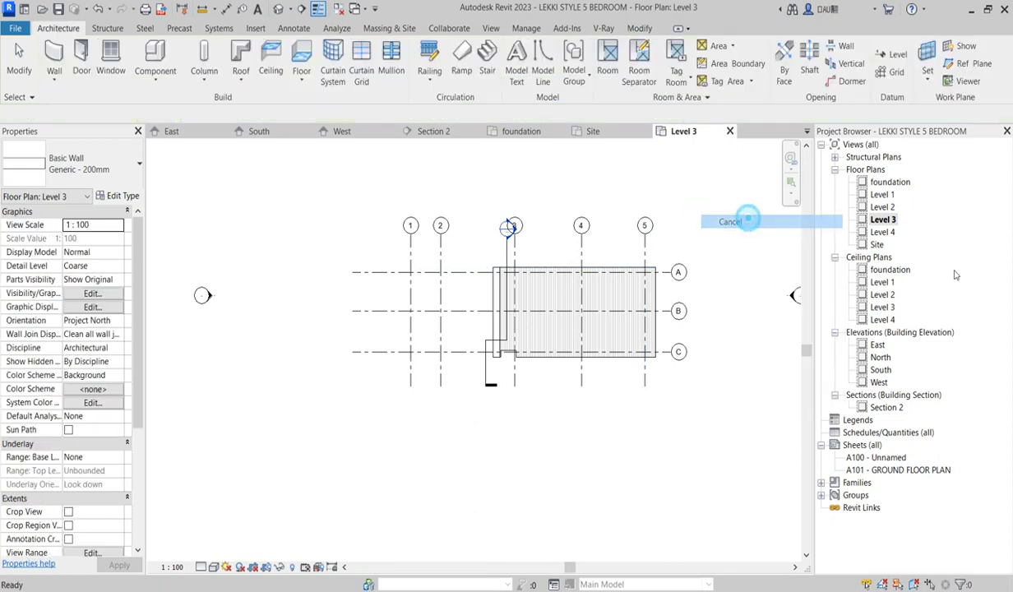
# Review the roof against the upper walls in the South elevation and open the Level 2 floor plan
pyautogui.click(880, 370)
pyautogui.doubleClick(880, 370)
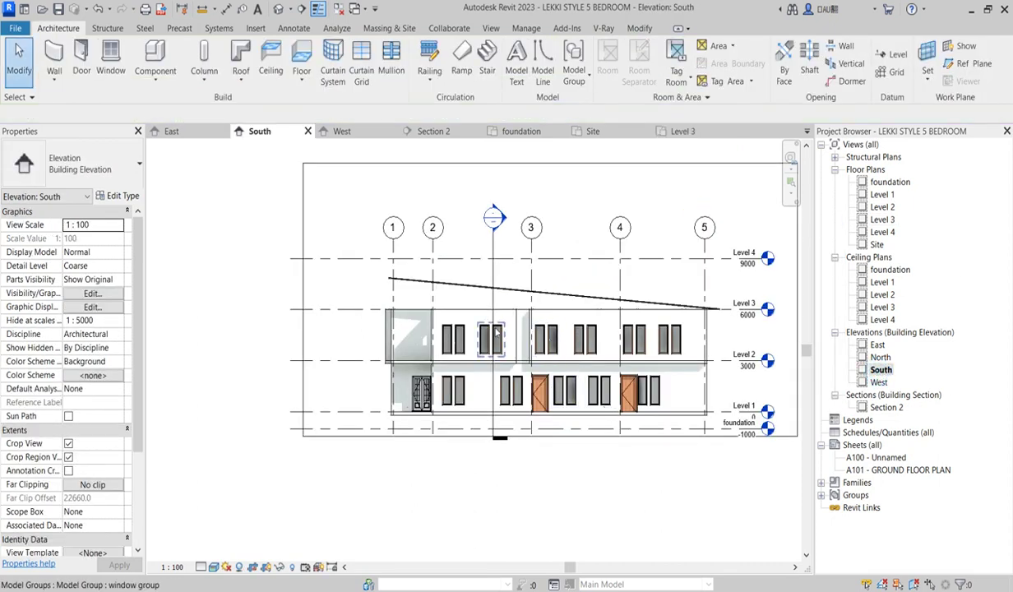
pyautogui.doubleClick(882, 195)
pyautogui.doubleClick(882, 207)
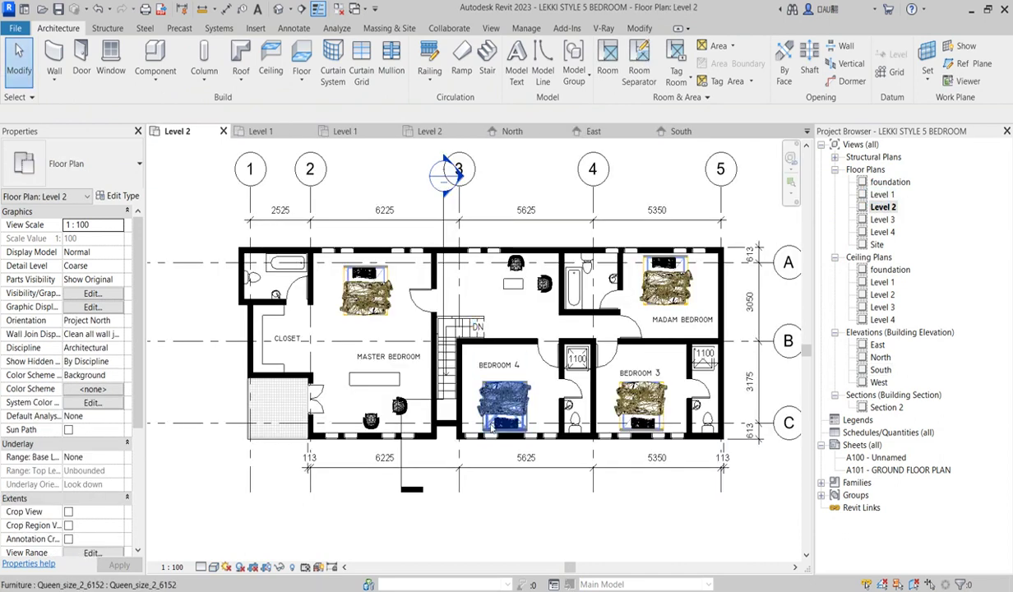
# Copy the upper-floor exterior walls around the front, rear and closet side of Level 2 and paste them aligned to Level 3
pyautogui.scroll(2, 504, 441)
pyautogui.click(516, 440)
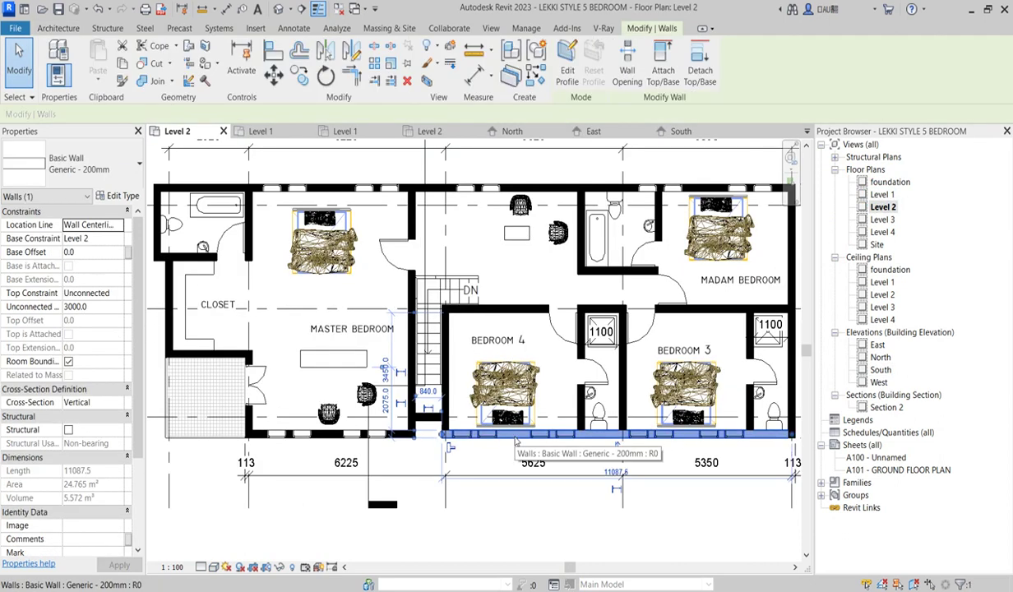
pyautogui.scroll(2, 403, 445)
pyautogui.keyDown('ctrl'); pyautogui.click(401, 430); pyautogui.keyUp('ctrl')
pyautogui.scroll(-2, 402, 440)
pyautogui.scroll(-2, 311, 437)
pyautogui.keyDown('ctrl'); pyautogui.click(206, 313); pyautogui.keyUp('ctrl')
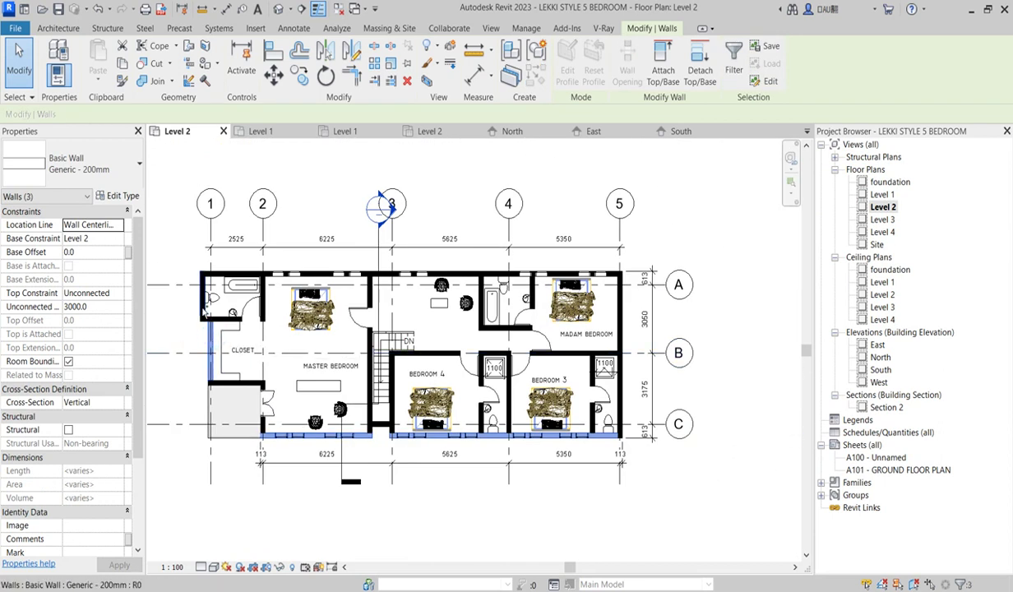
pyautogui.keyDown('ctrl'); pyautogui.click(204, 298); pyautogui.keyUp('ctrl')
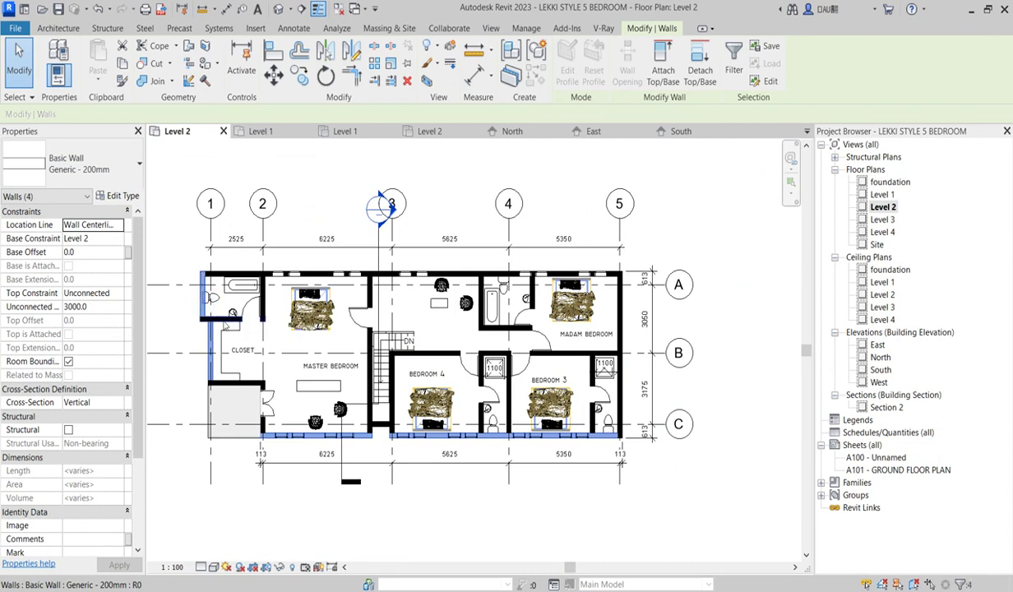
pyautogui.keyDown('ctrl'); pyautogui.click(224, 320); pyautogui.keyUp('ctrl')
pyautogui.keyDown('ctrl'); pyautogui.click(246, 274); pyautogui.keyUp('ctrl')
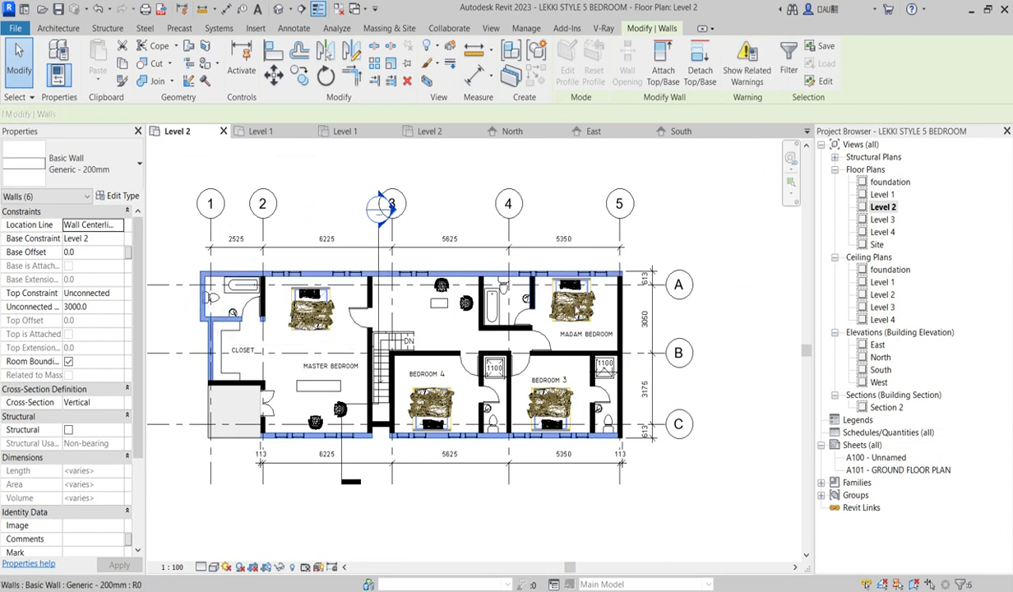
pyautogui.click(122, 64)
pyautogui.click(98, 77)
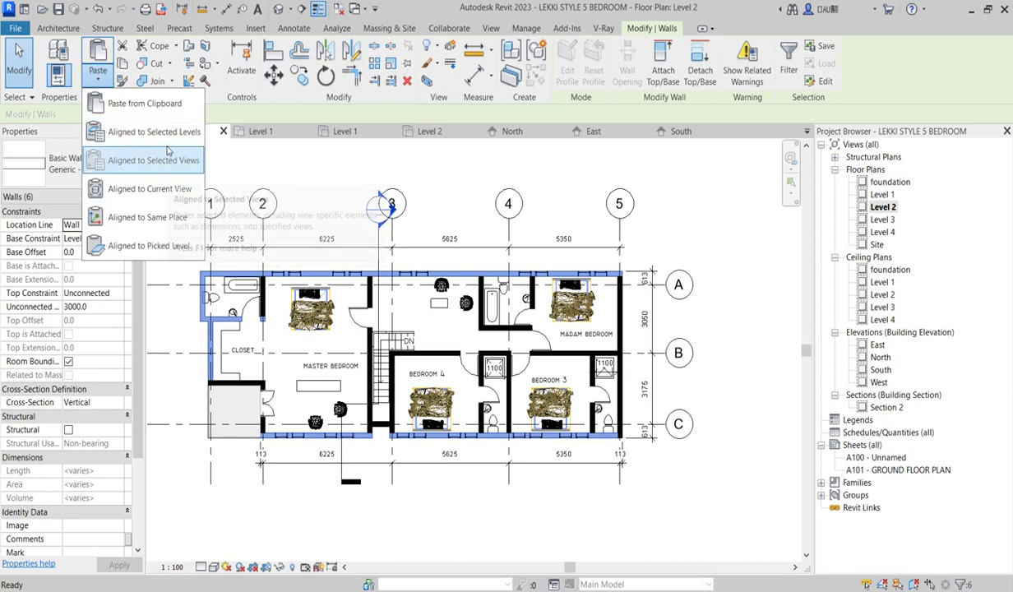
pyautogui.click(170, 136)
pyautogui.click(444, 237)
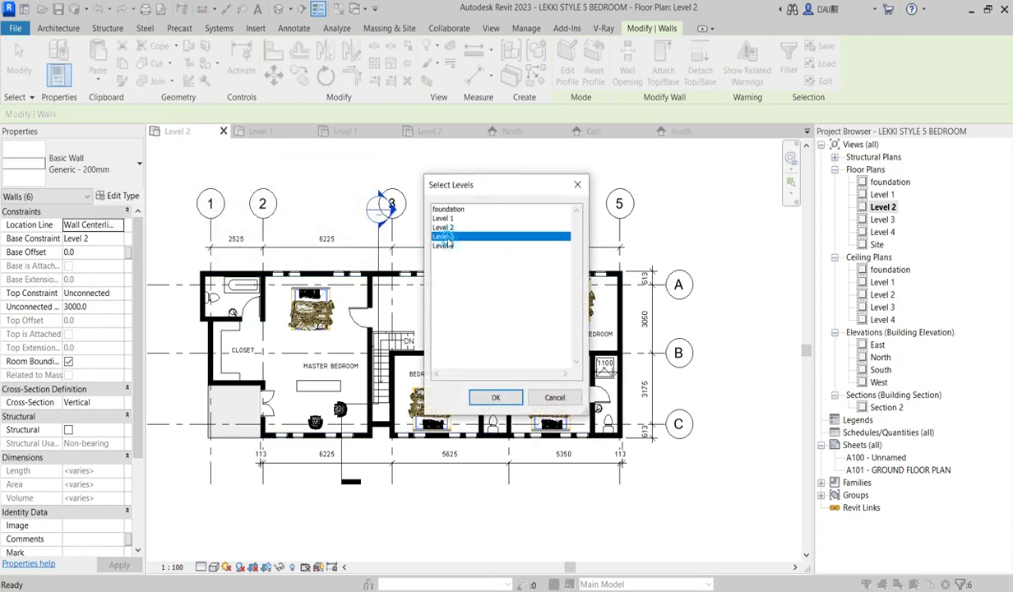
pyautogui.click(506, 398)
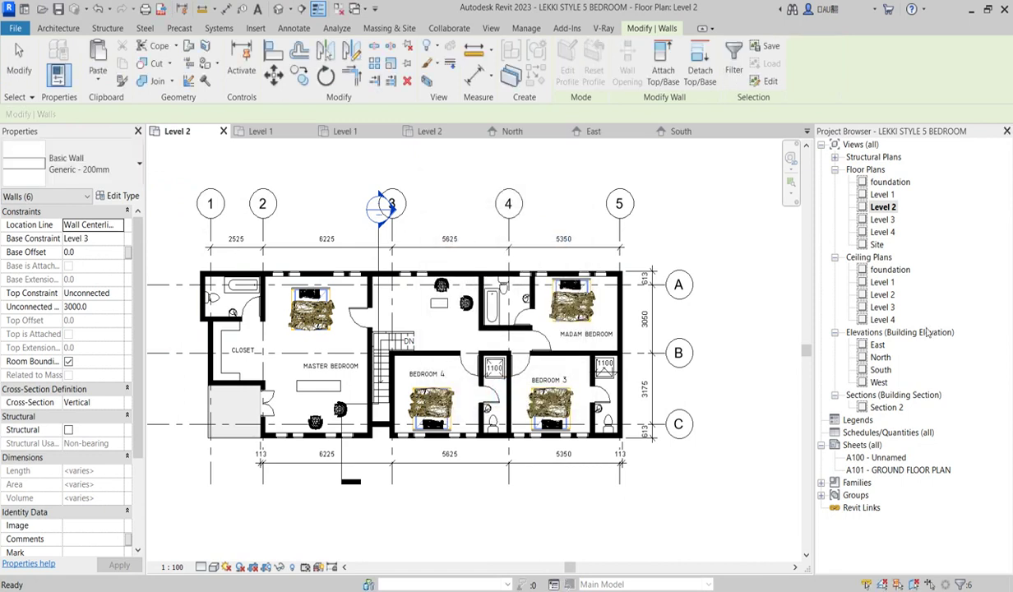
# Open the Level 3 floor plan and delete all window group instances visible in the view
pyautogui.doubleClick(882, 220)
pyautogui.click(550, 203)
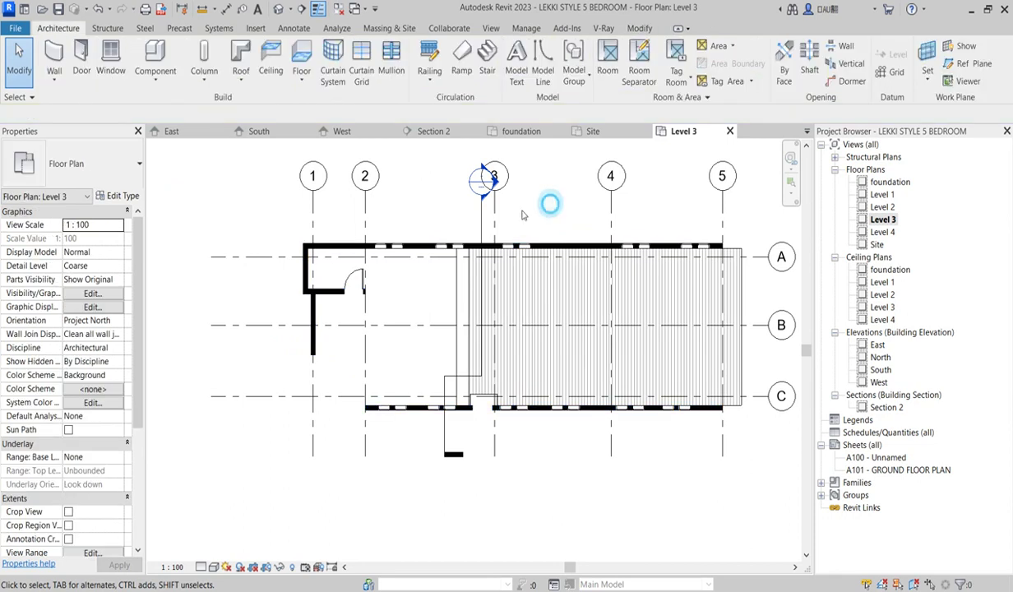
pyautogui.click(372, 248)
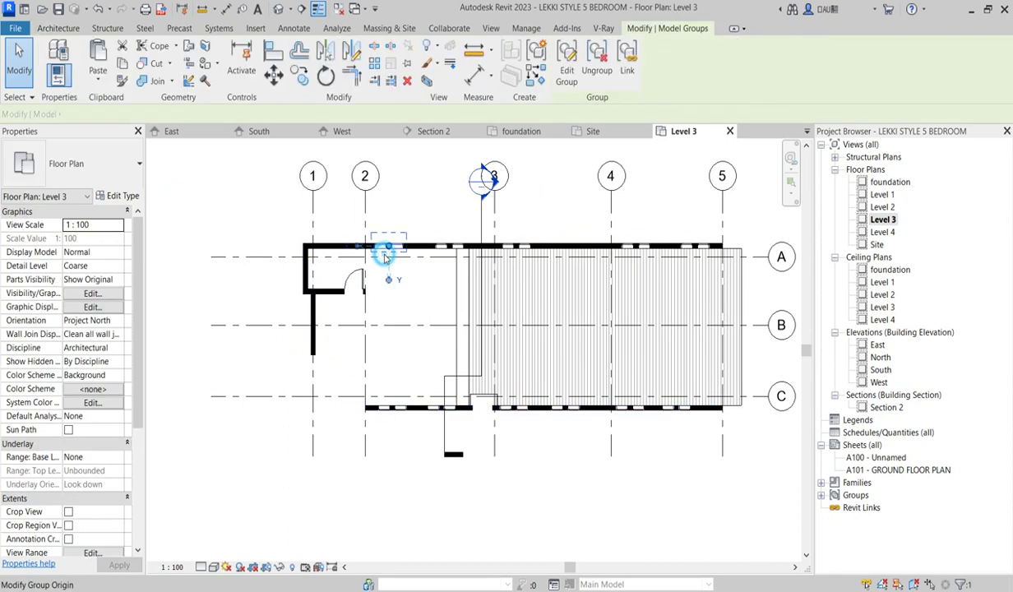
pyautogui.rightClick(381, 254)
pyautogui.moveTo(493, 400)
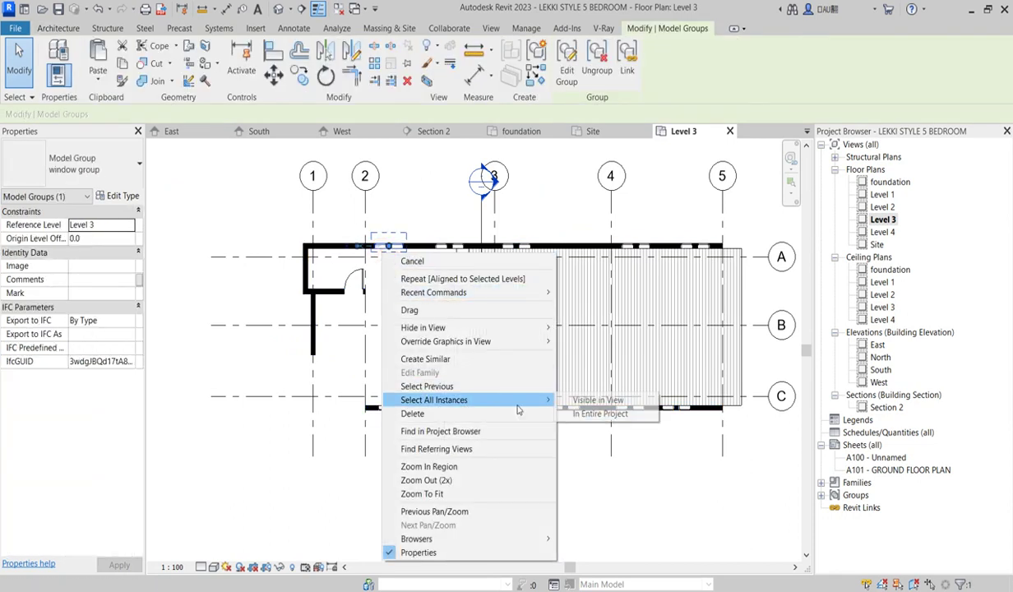
pyautogui.click(621, 401)
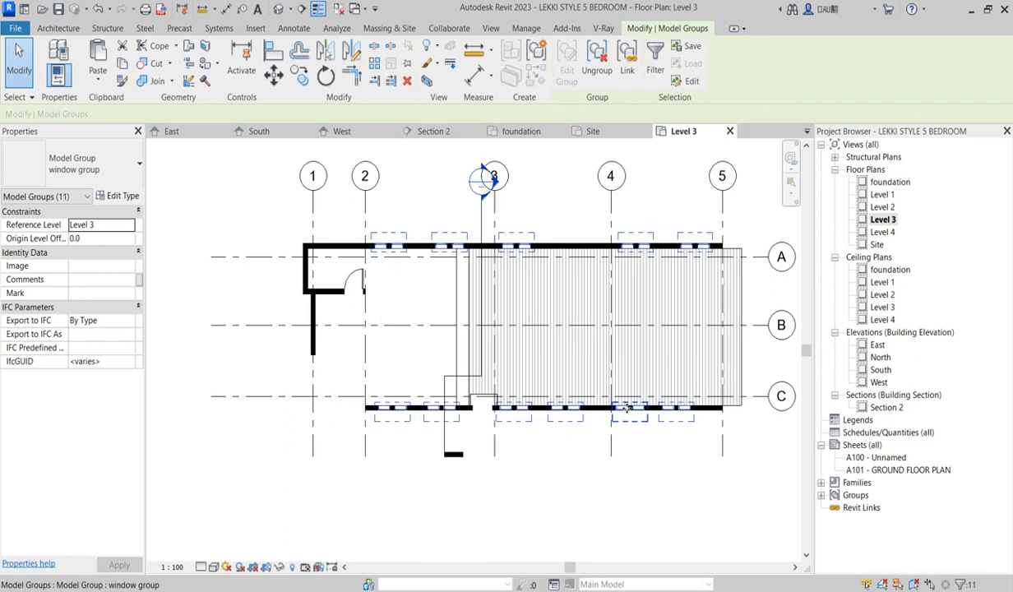
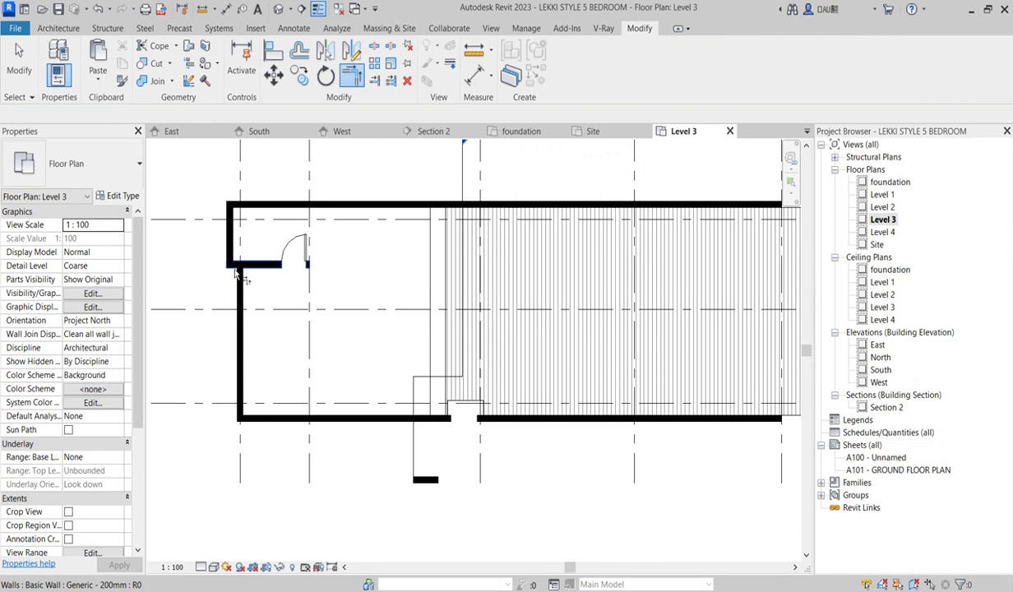
# Trim the copied Level 3 walls into clean corners along grid 1 and delete the door instance left without a host
pyautogui.click(237, 260)
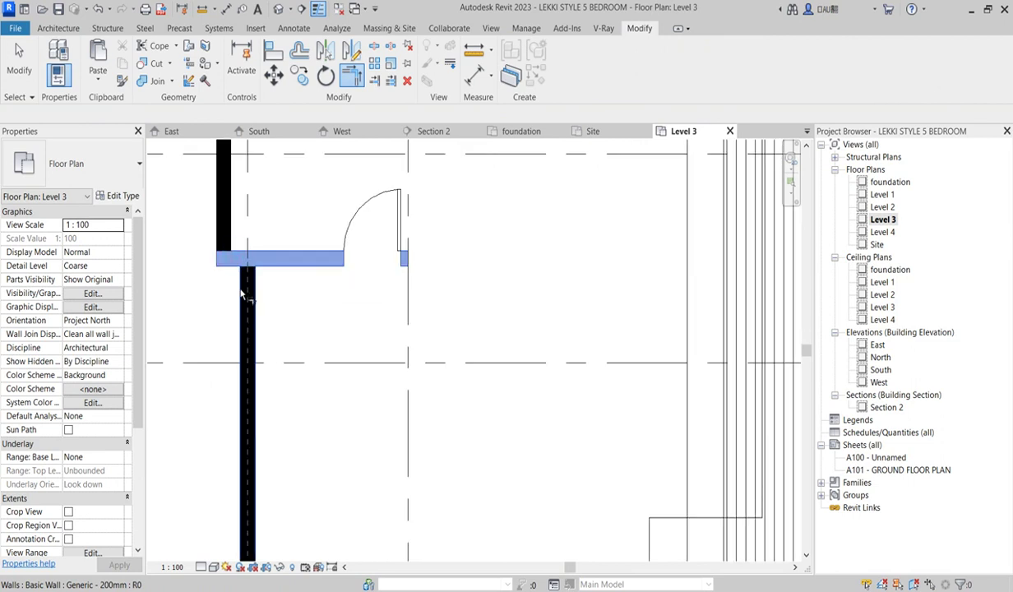
pyautogui.press('Delete')
pyautogui.scroll(-3, 355, 366)
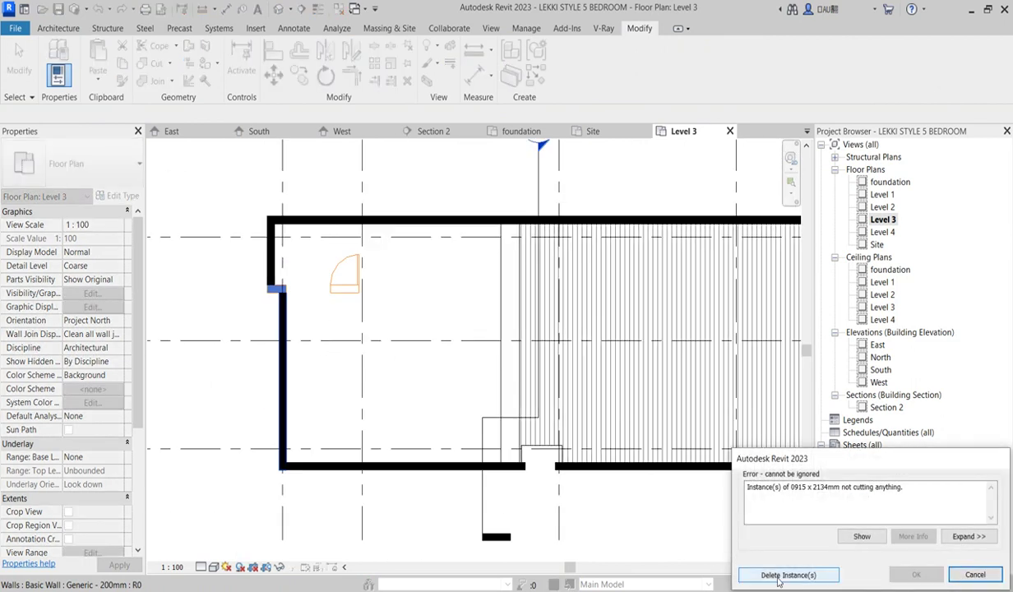
pyautogui.click(785, 574)
pyautogui.scroll(-3, 328, 441)
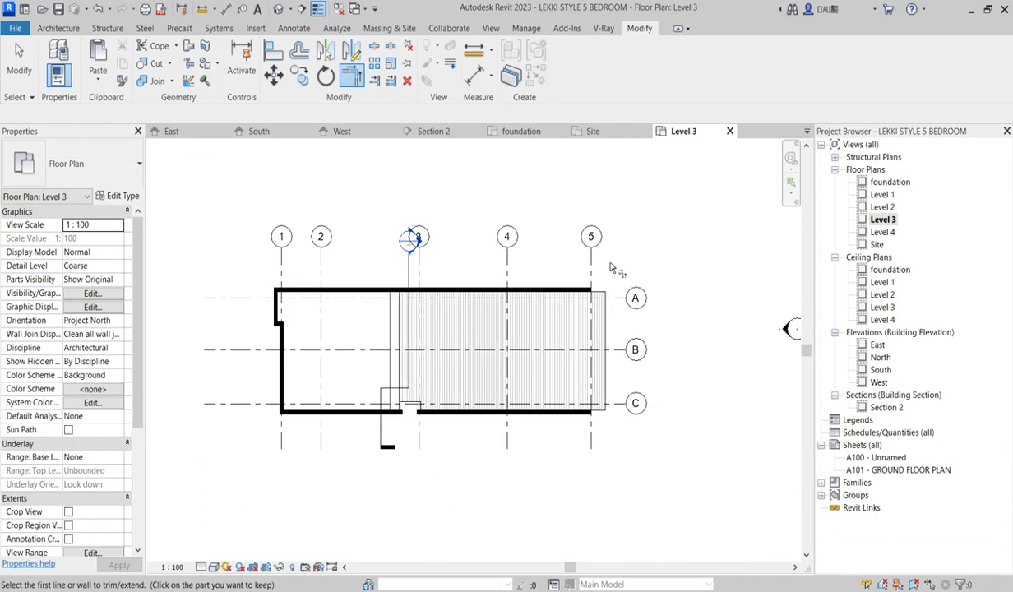
pyautogui.rightClick(598, 226)
pyautogui.click(608, 239)
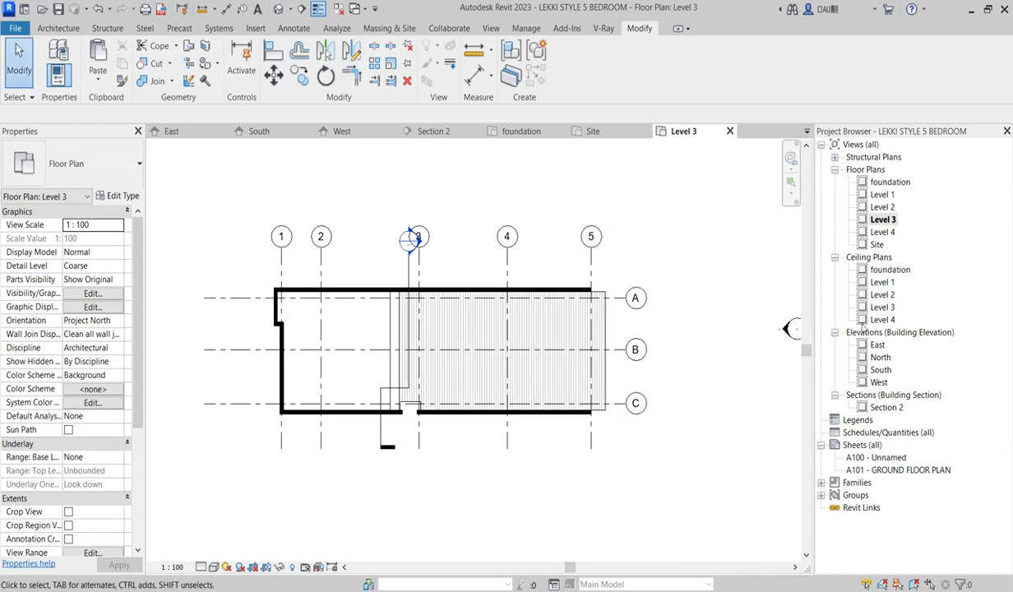
# Copy the narrow recessed Level 2 wall beside grid 3 to Level 3 from the South elevation, and reopen the Level 3 floor plan
pyautogui.doubleClick(881, 371)
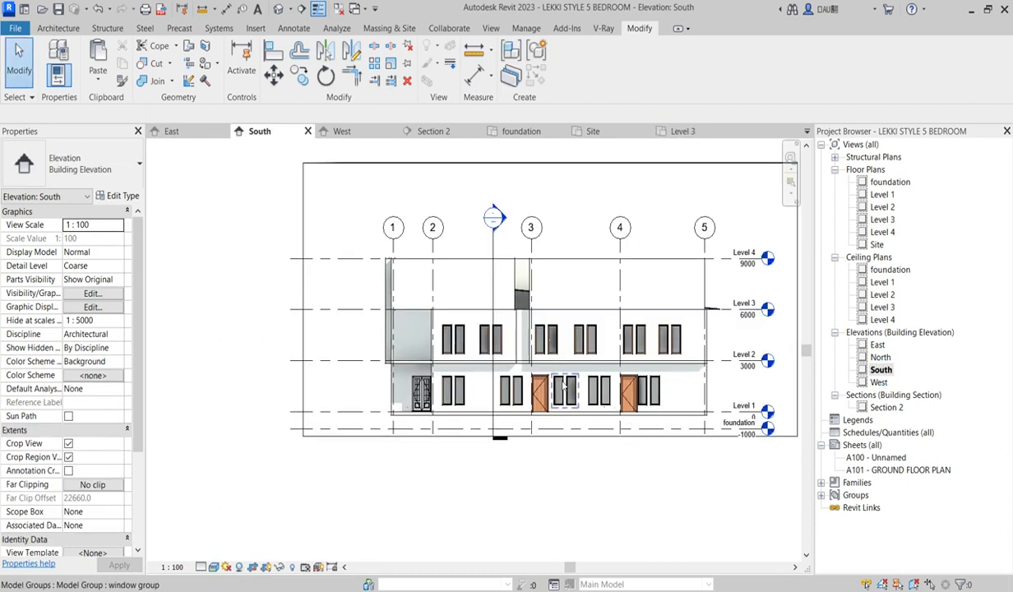
pyautogui.scroll(3, 502, 304)
pyautogui.scroll(2, 493, 329)
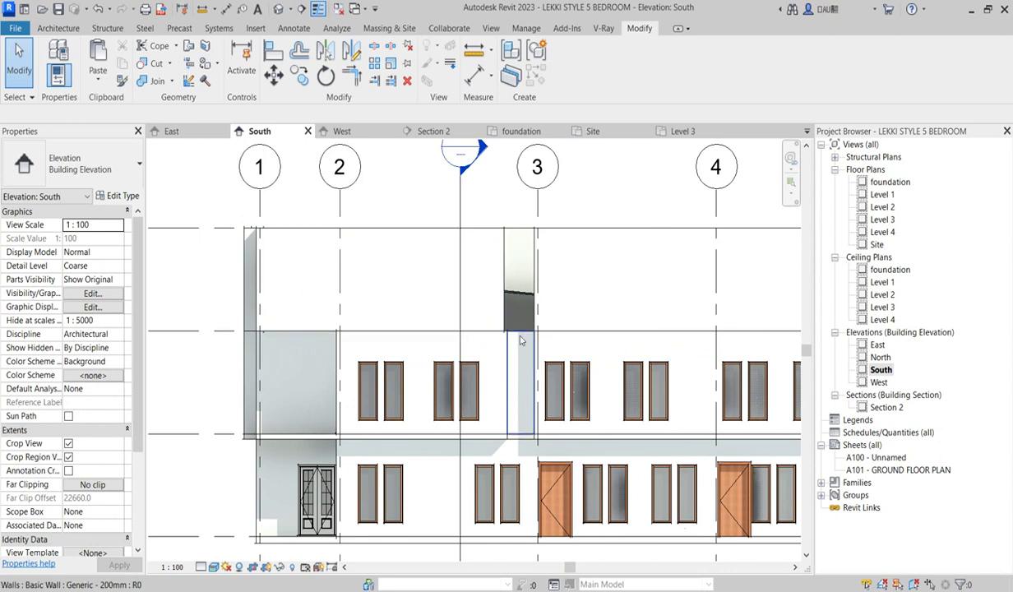
pyautogui.click(515, 346)
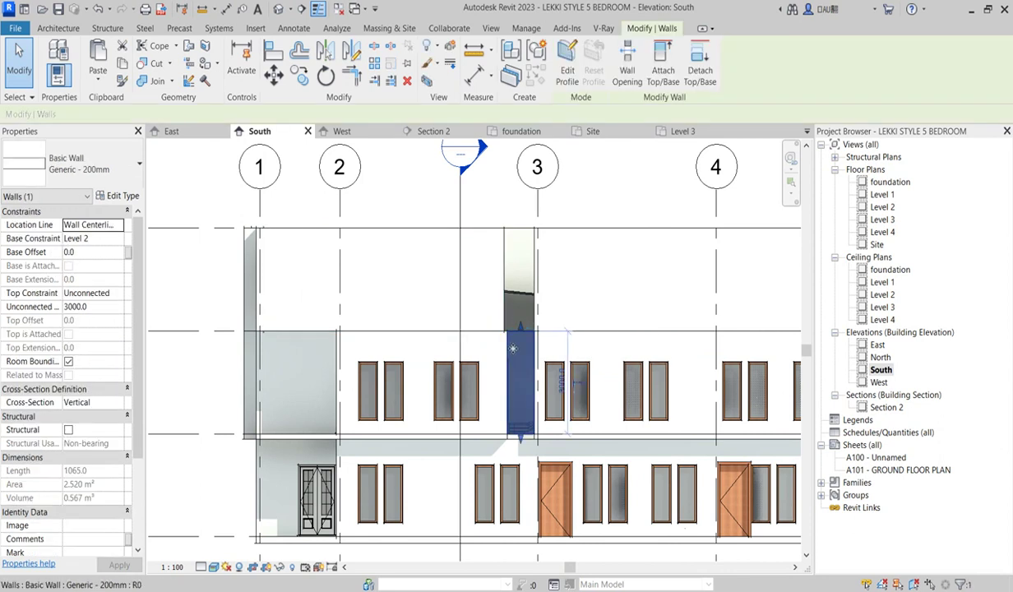
pyautogui.scroll(1, 512, 349)
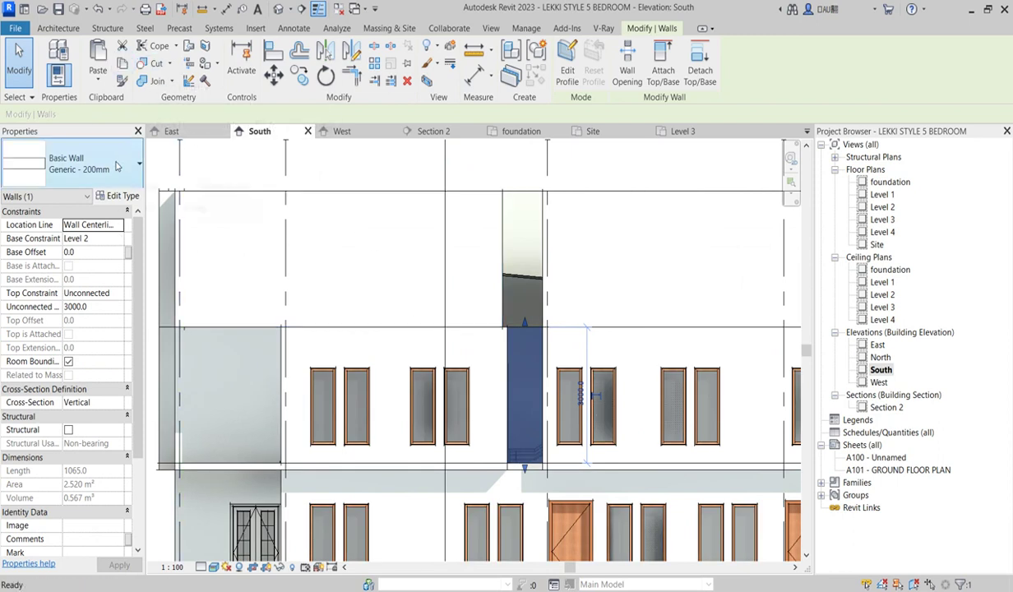
pyautogui.click(98, 76)
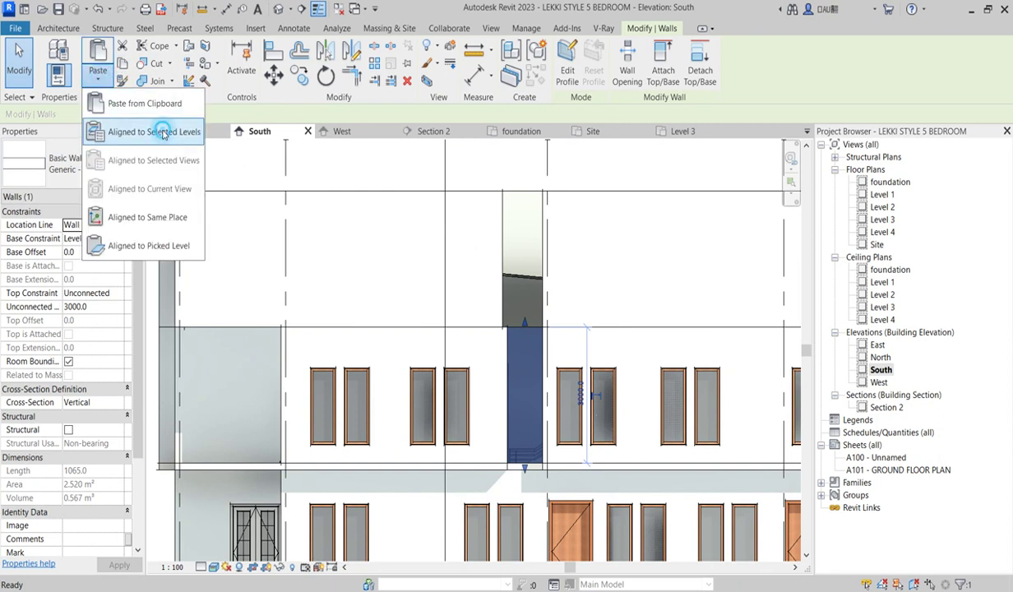
pyautogui.click(163, 134)
pyautogui.click(455, 237)
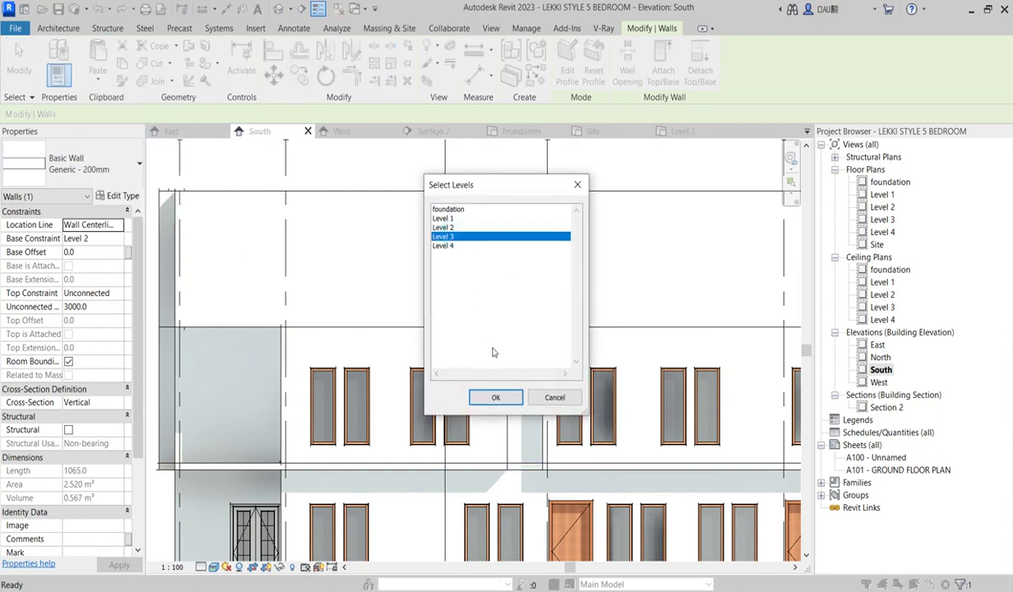
pyautogui.click(496, 397)
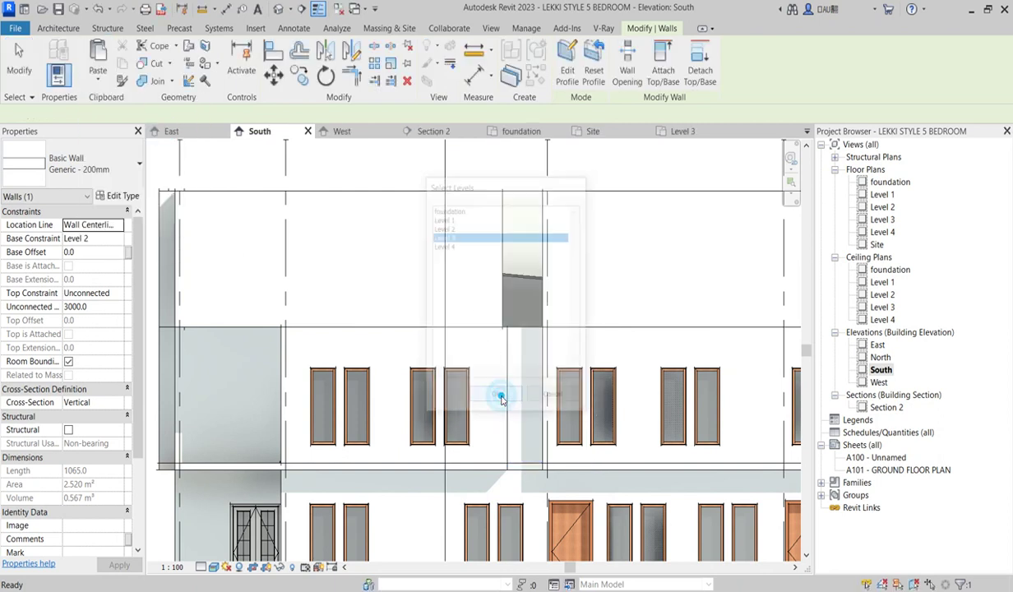
pyautogui.click(592, 164)
pyautogui.moveTo(158, 192); pyautogui.dragTo(500, 262)
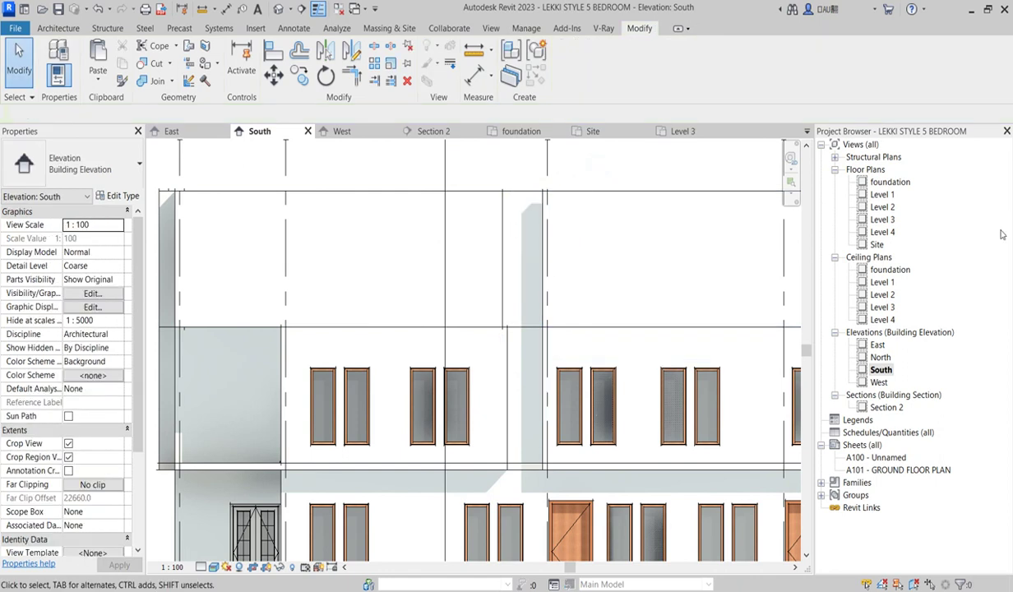
pyautogui.doubleClick(882, 220)
pyautogui.scroll(5, 416, 419)
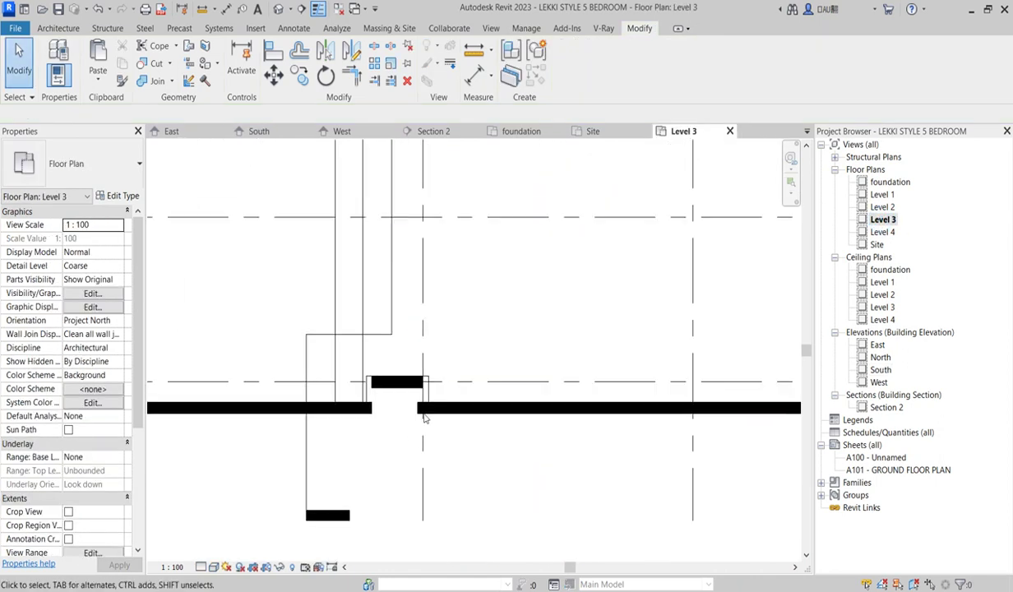
pyautogui.click(444, 408)
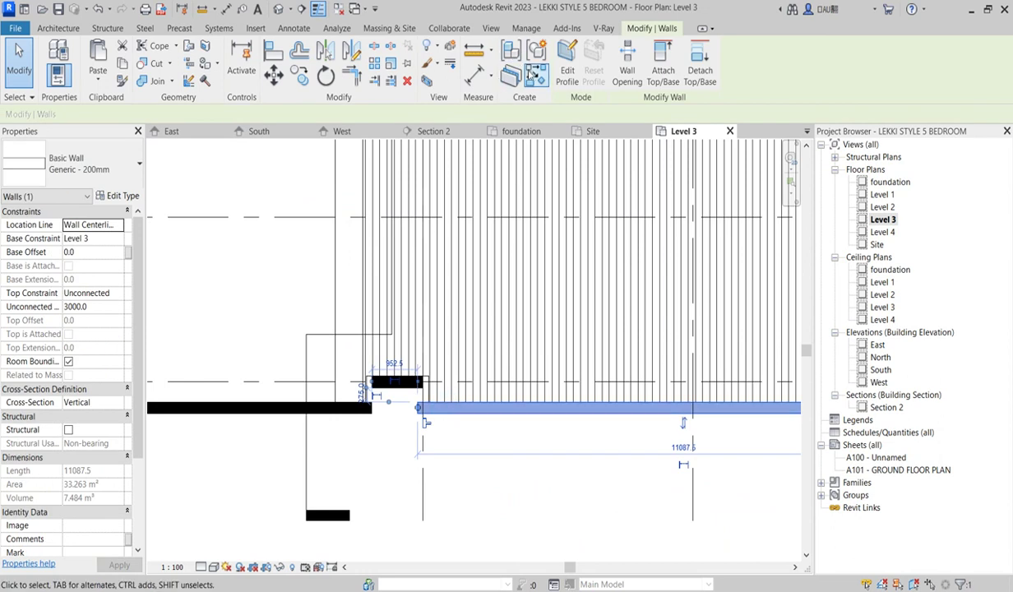
pyautogui.click(535, 75)
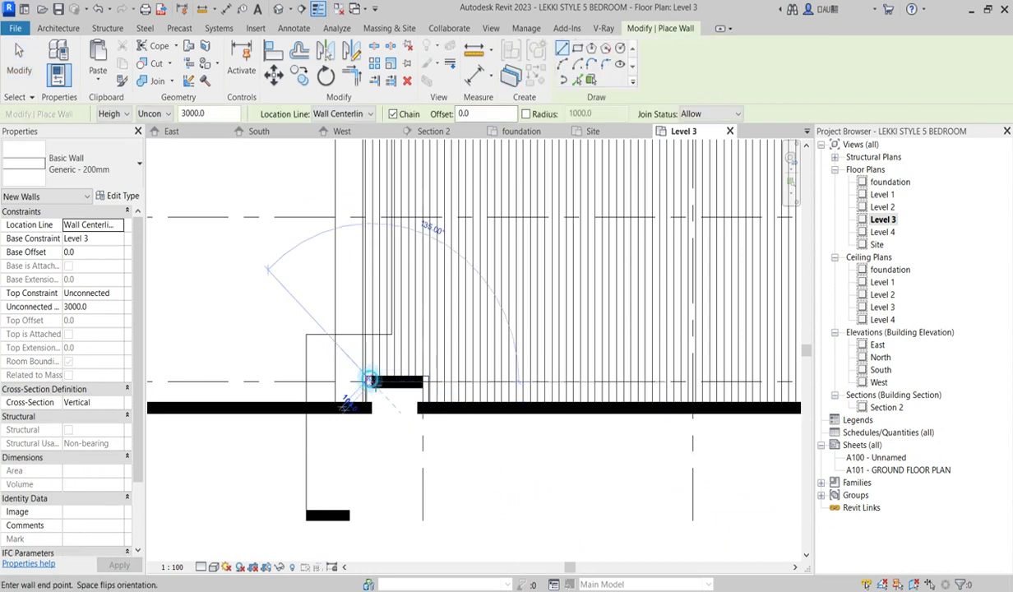
pyautogui.click(370, 380)
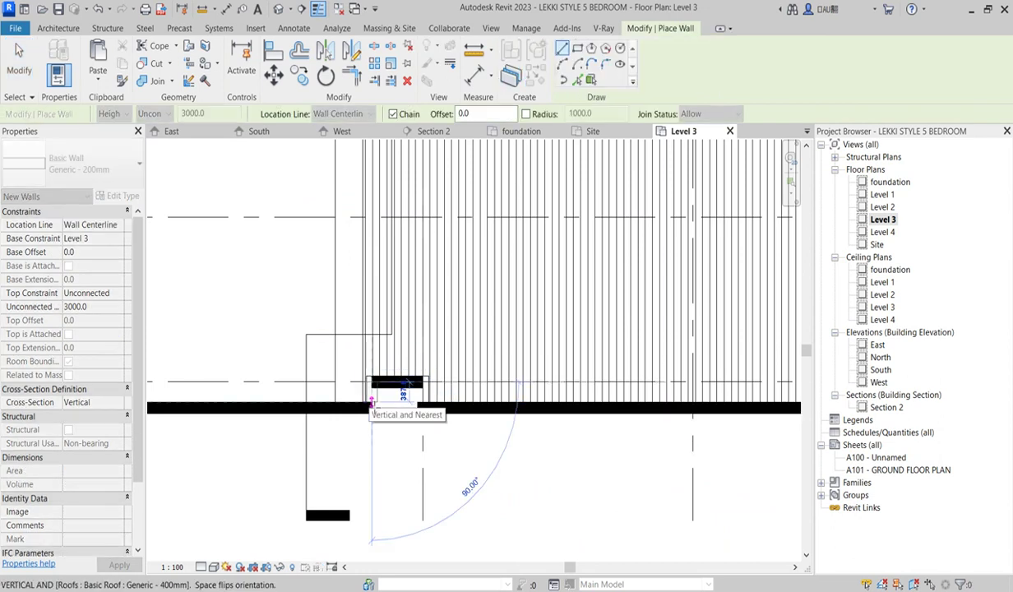
pyautogui.press('Escape')
pyautogui.press('Escape')
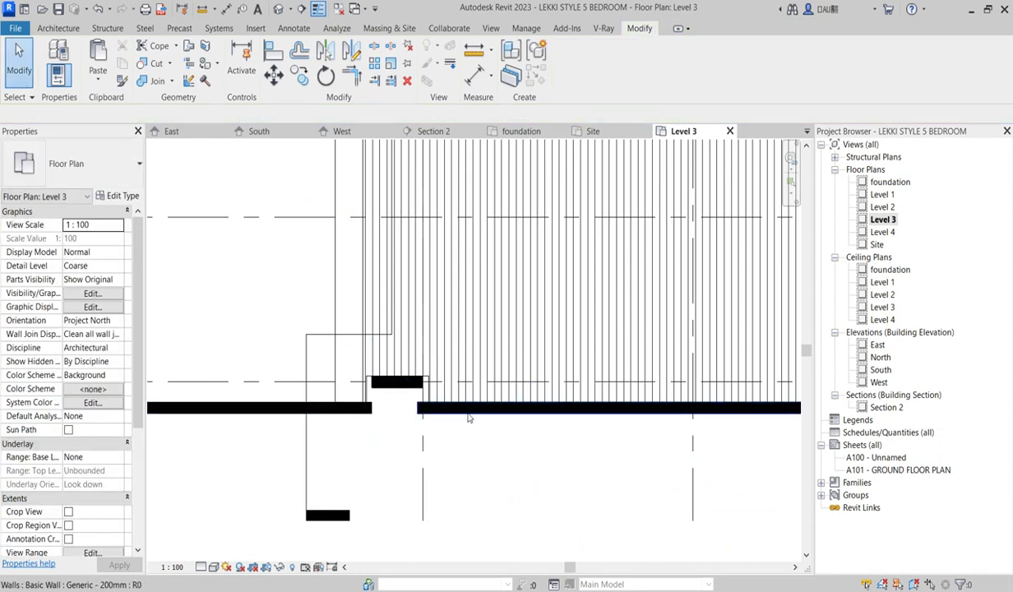
# Draw a matching 500 mm return wall on grid 3, joining the long front wall to the end of the recessed wall
pyautogui.scroll(2, 445, 417)
pyautogui.click(446, 407)
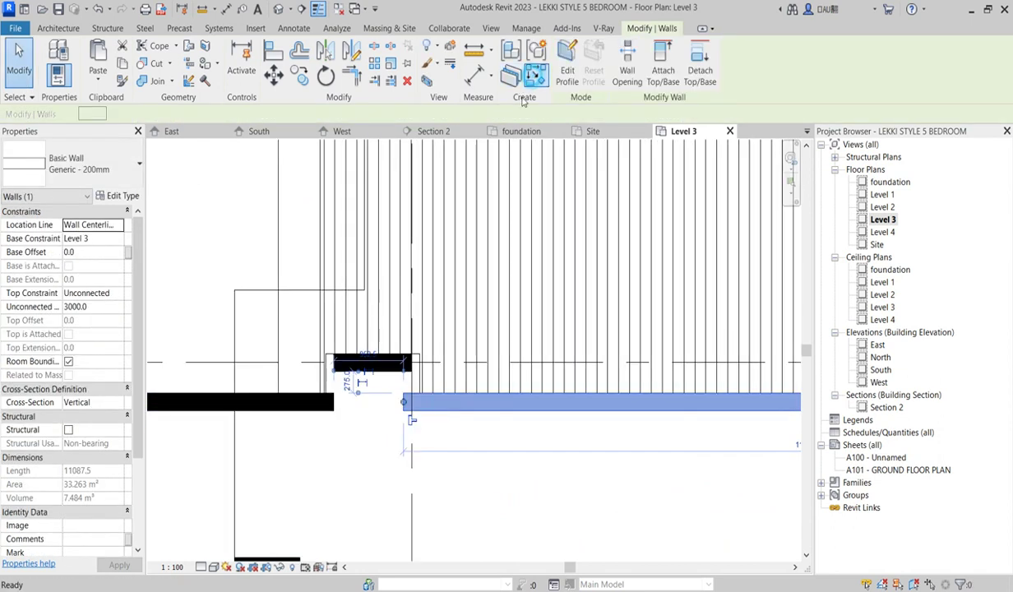
pyautogui.click(532, 75)
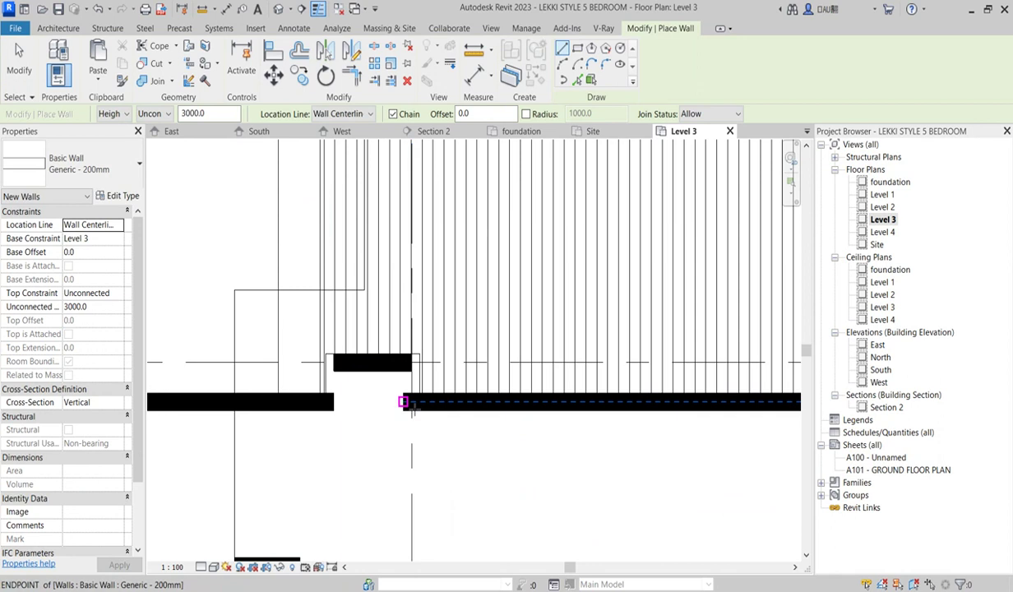
pyautogui.click(411, 402)
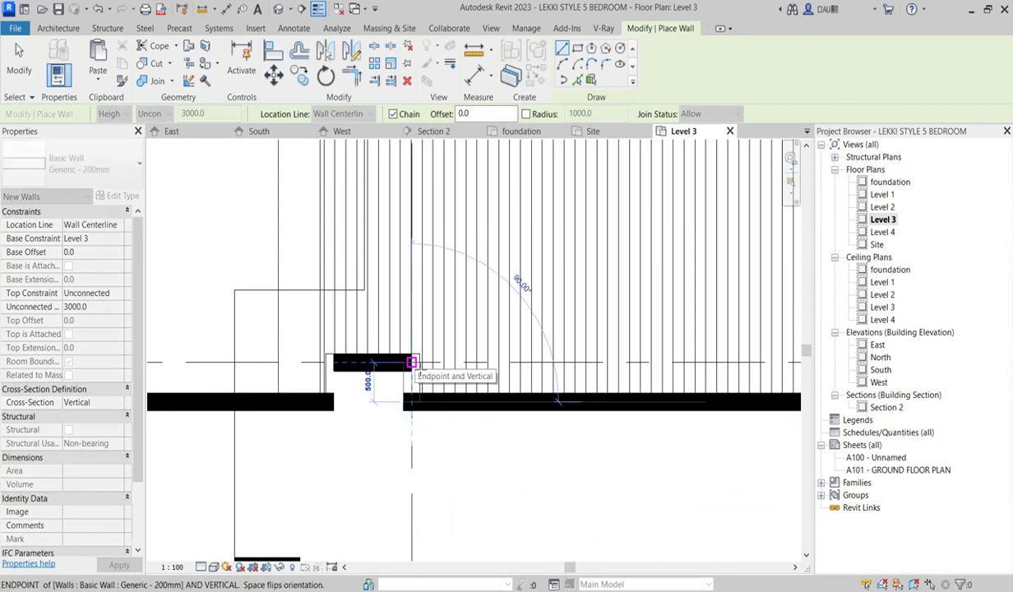
pyautogui.click(411, 362)
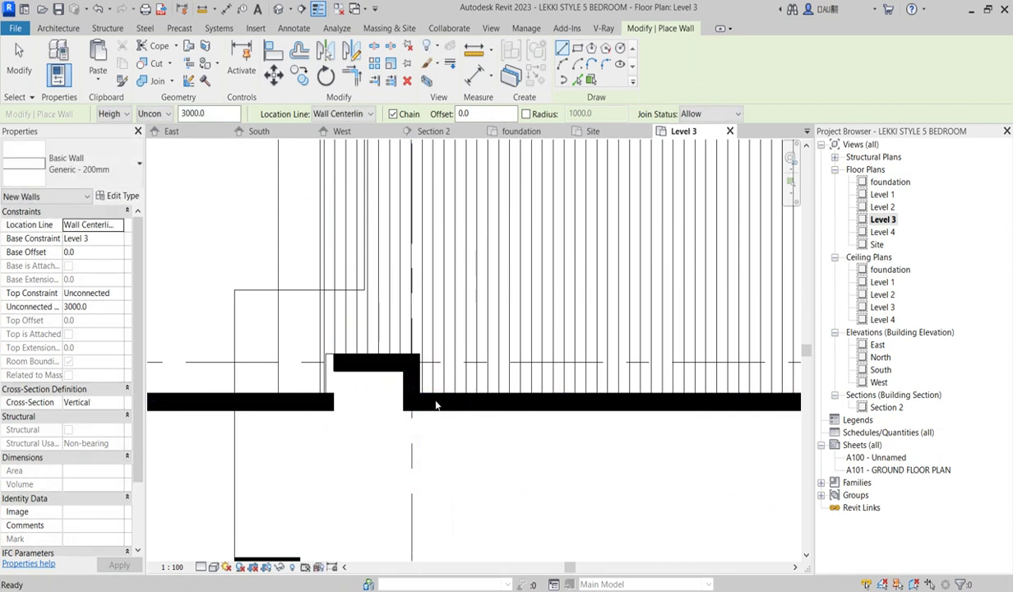
pyautogui.press('Escape')
pyautogui.press('Escape')
# Mirror a copy of the 500 mm return wall about the recessed wall's midpoint to close the other side of the recess
pyautogui.click(415, 385)
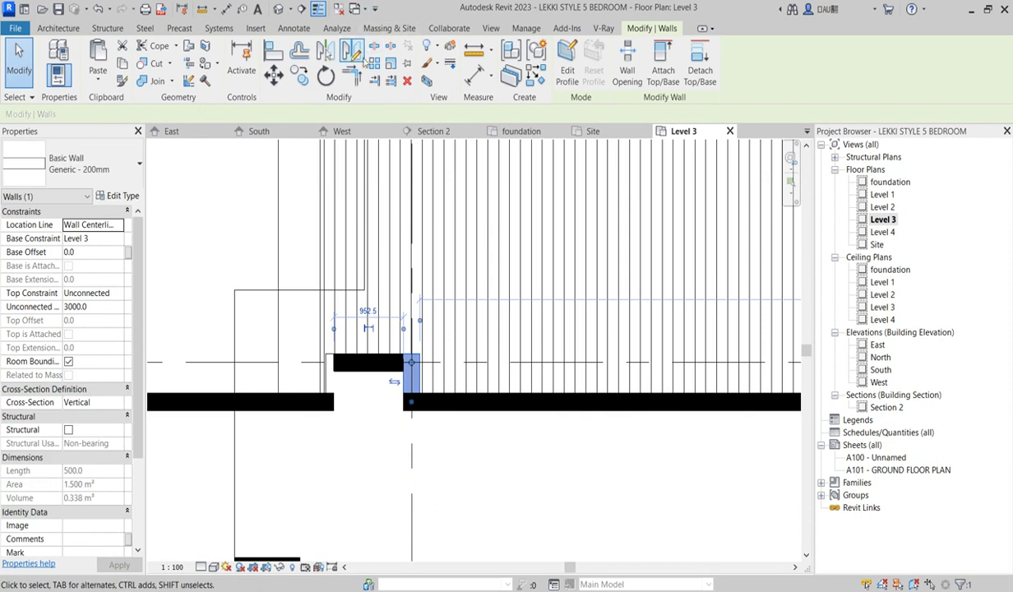
pyautogui.click(352, 52)
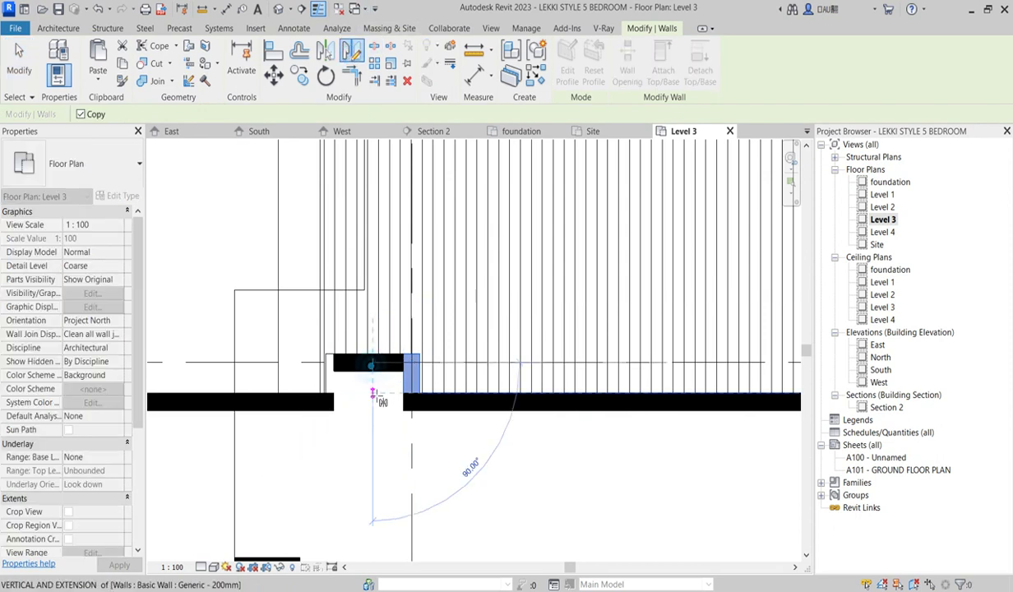
pyautogui.click(371, 392)
pyautogui.press('Escape')
pyautogui.scroll(-5, 369, 450)
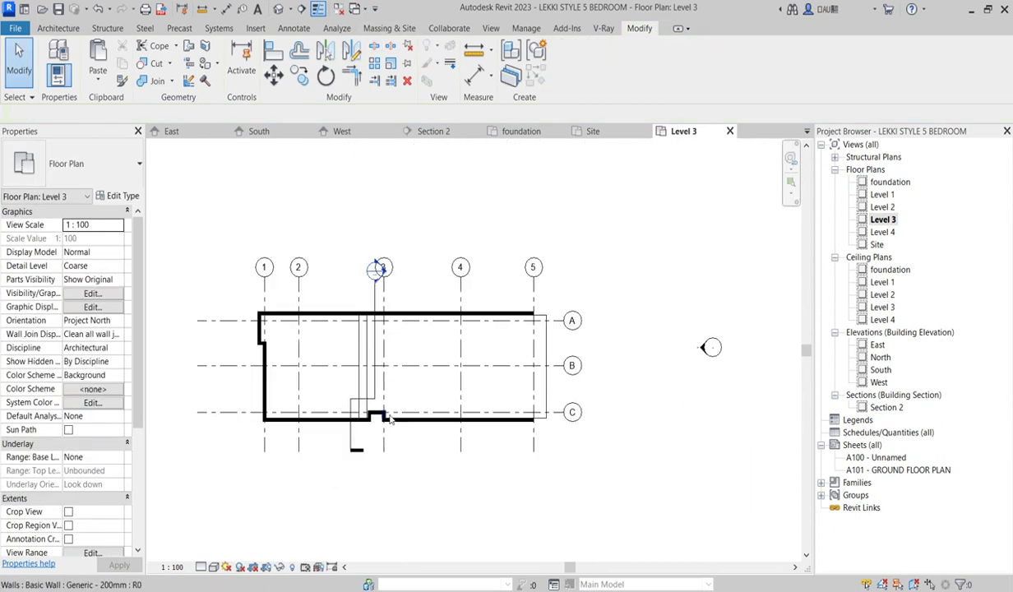
pyautogui.scroll(3, 310, 413)
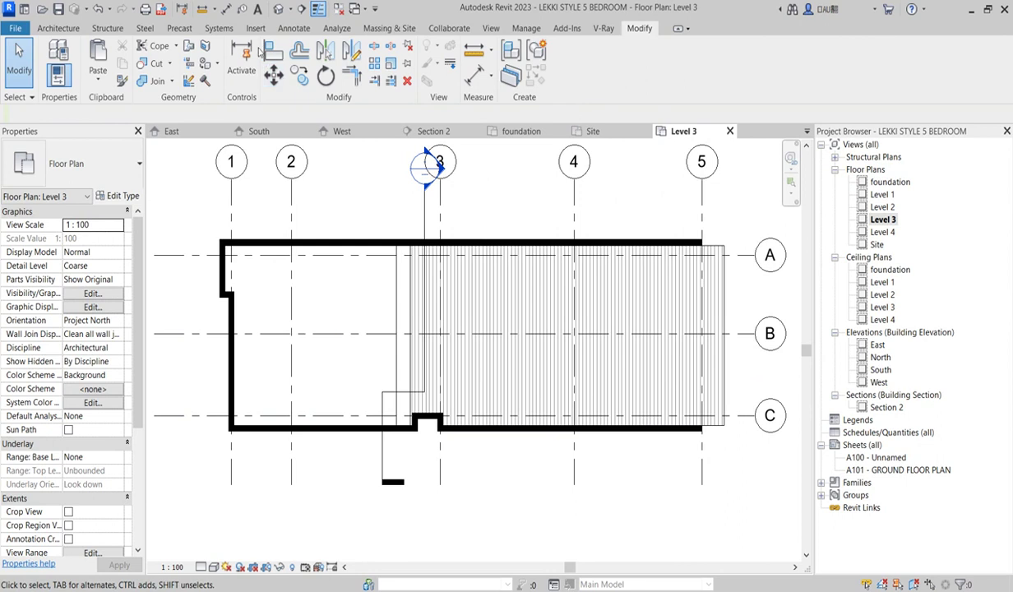
# Examine the Level 3 walls, front recess and roof in the 3D view from the front-right and front-left corners
pyautogui.click(280, 9)
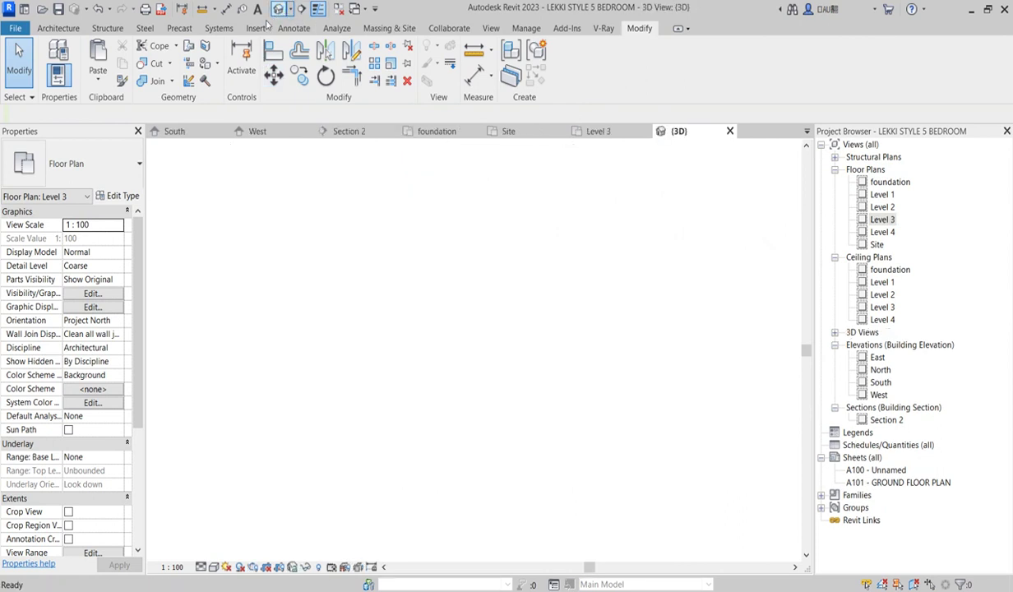
pyautogui.scroll(3, 545, 362)
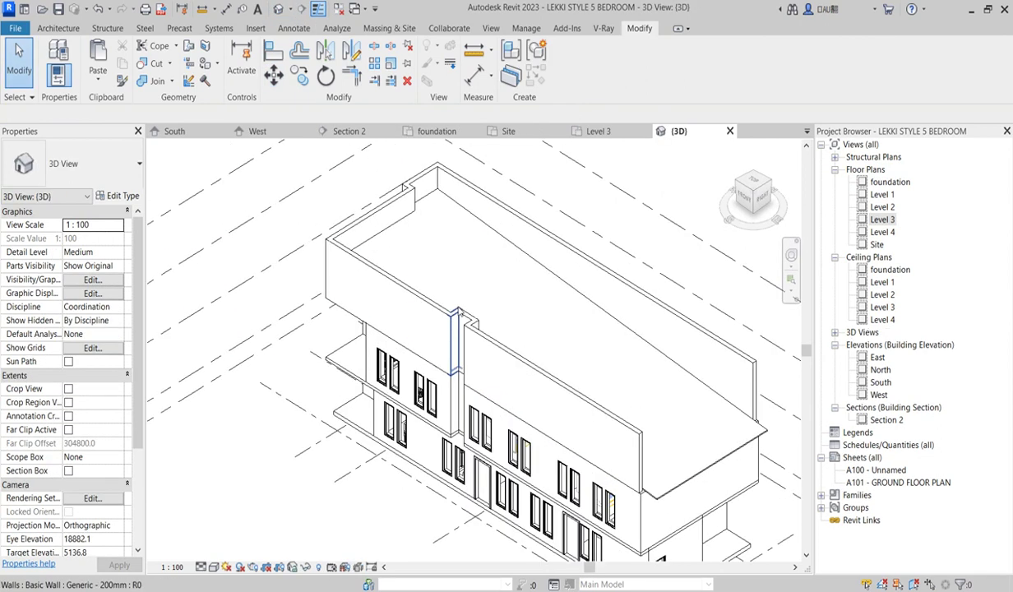
pyautogui.scroll(-2, 658, 246)
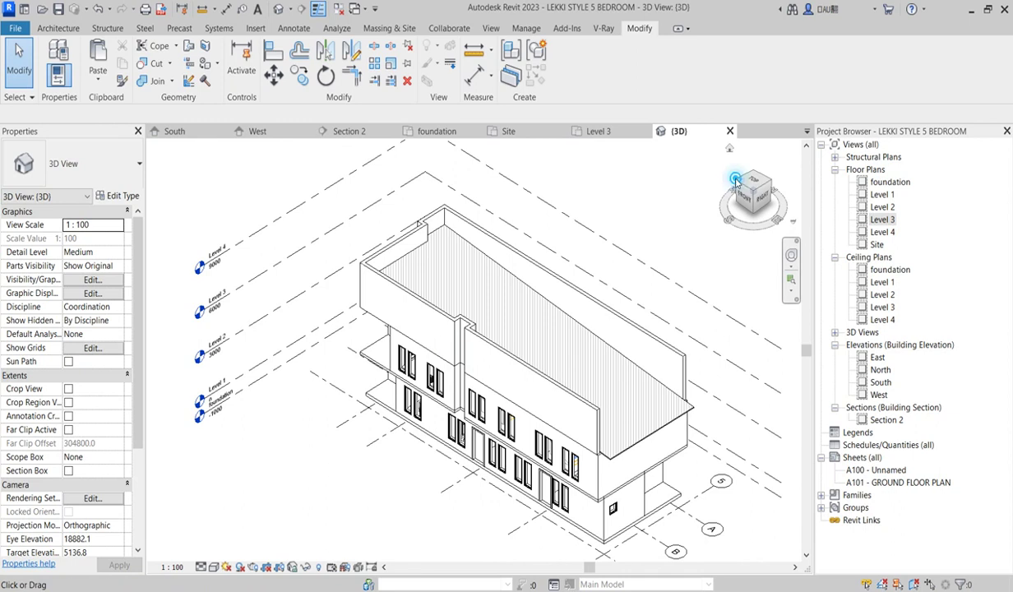
pyautogui.click(738, 182)
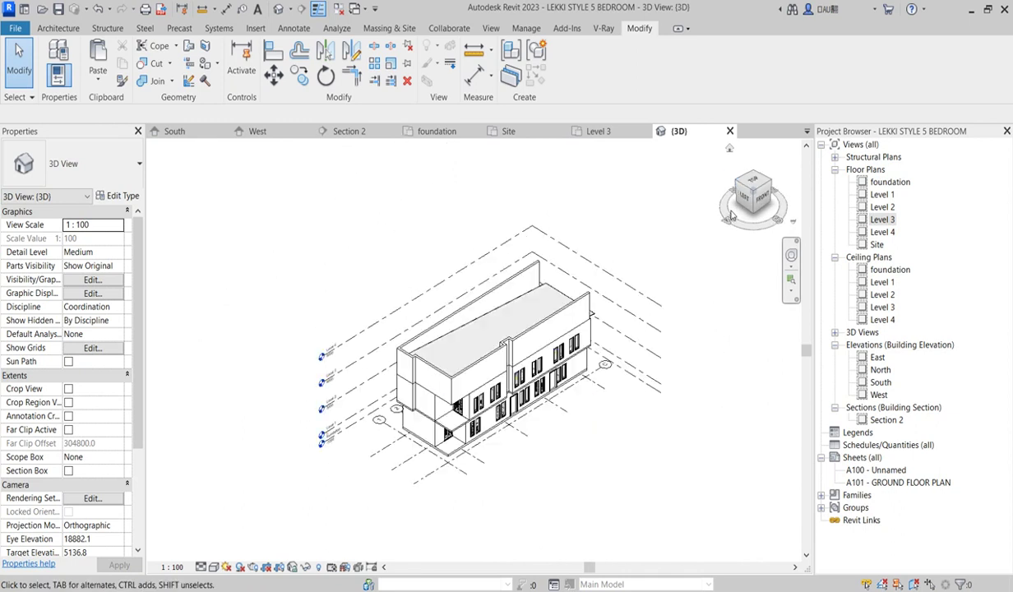
pyautogui.scroll(5, 444, 399)
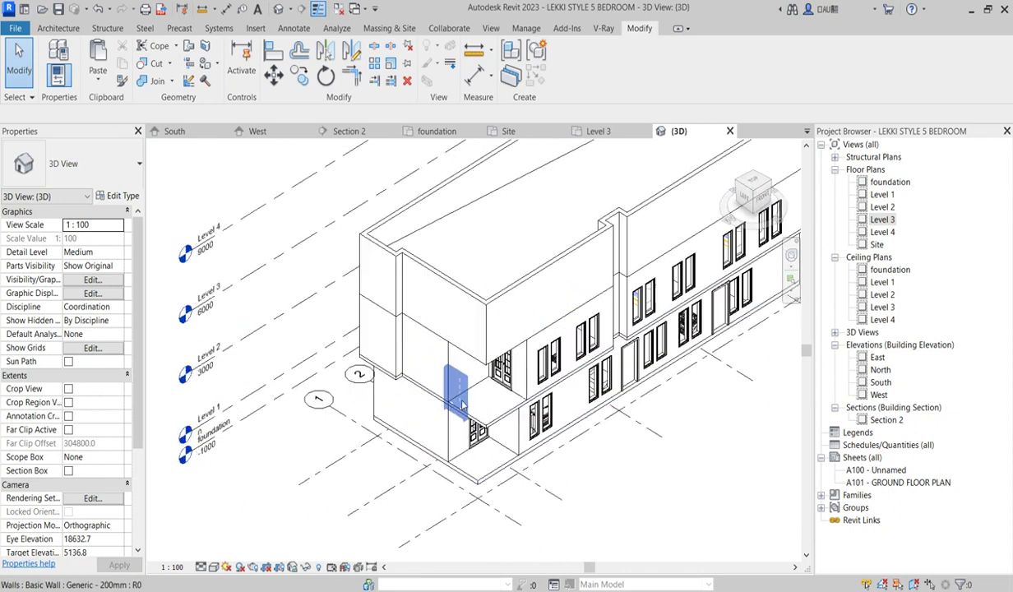
pyautogui.scroll(-5, 527, 411)
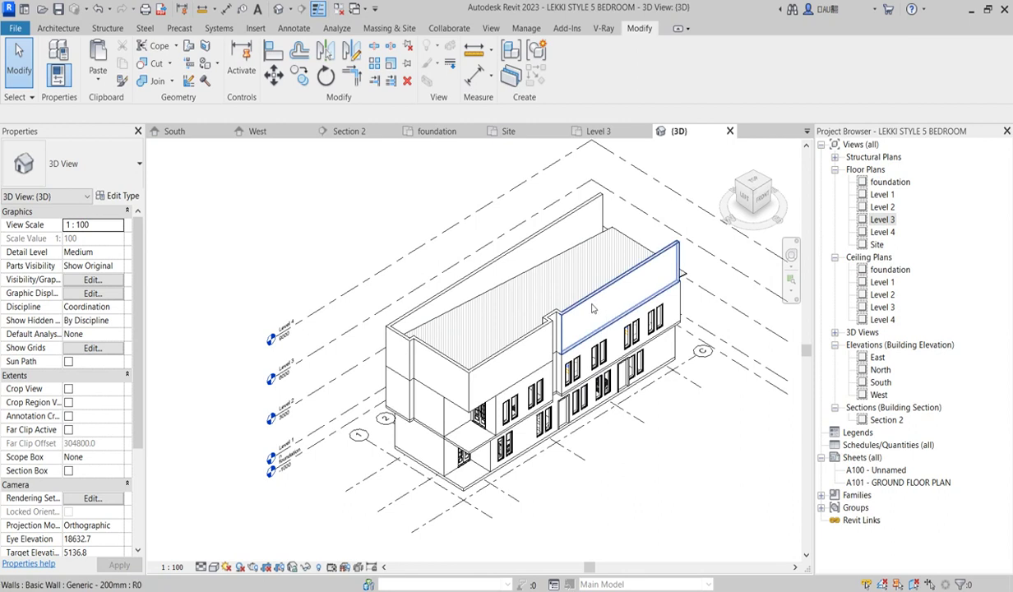
pyautogui.scroll(1, 564, 333)
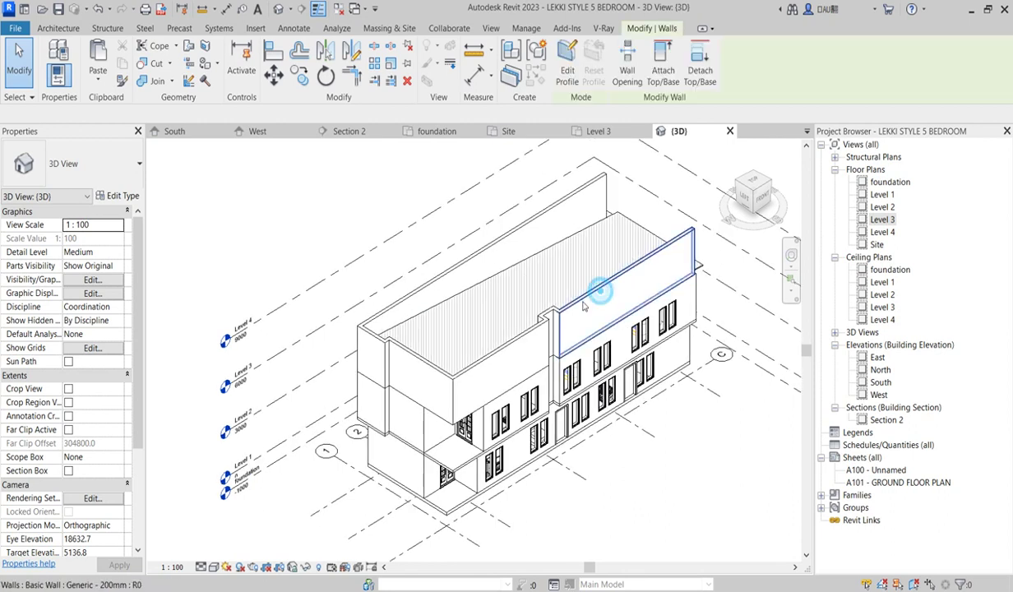
# Select all matching walls visible in the Level 3 floor plan and set their unconnected height to 2200 mm from the South elevation
pyautogui.click(599, 295)
pyautogui.doubleClick(882, 219)
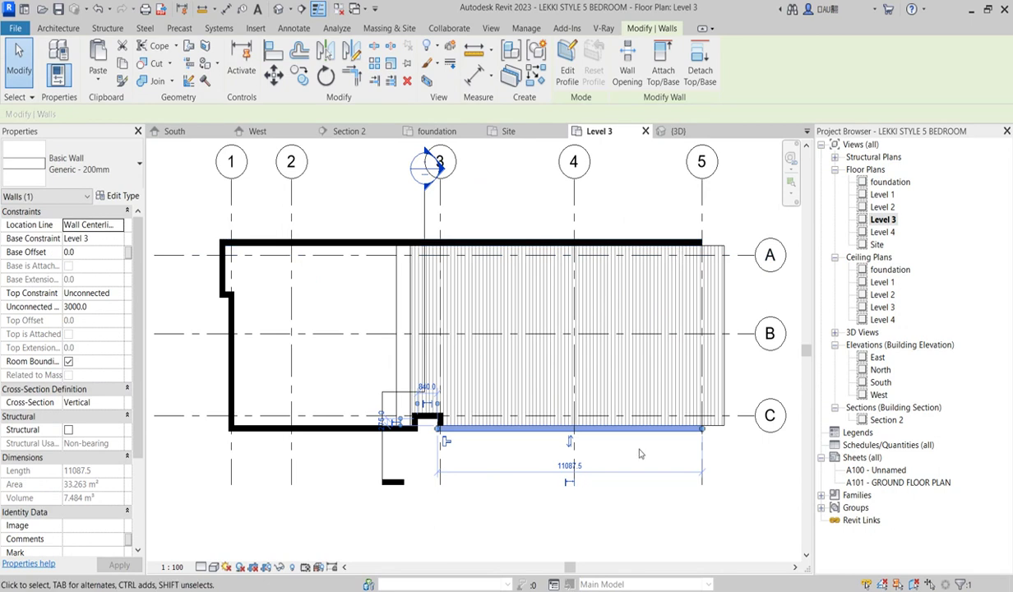
pyautogui.rightClick(656, 422)
pyautogui.moveTo(755, 273)
pyautogui.click(835, 267)
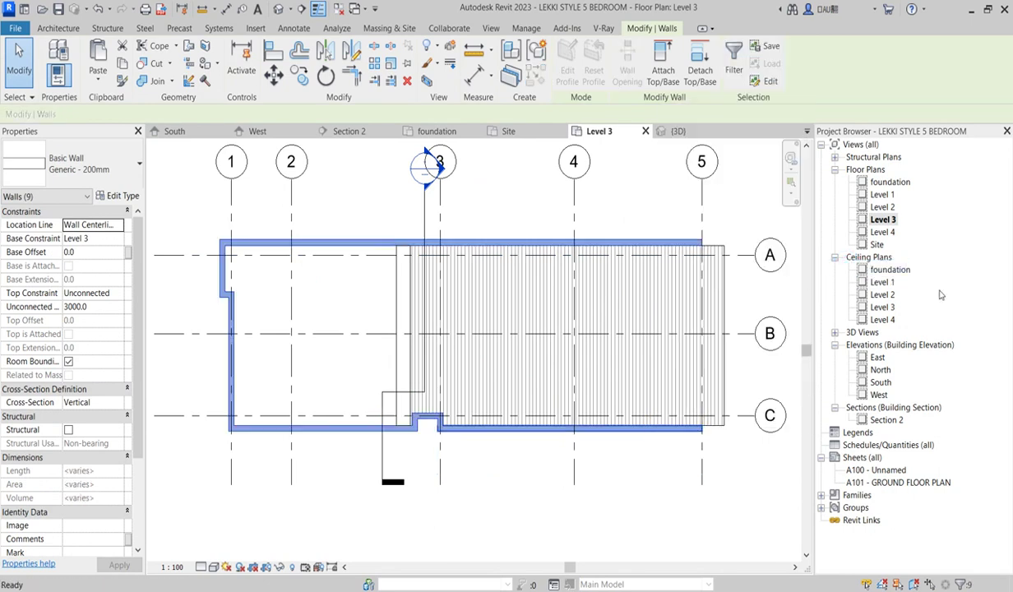
pyautogui.doubleClick(880, 382)
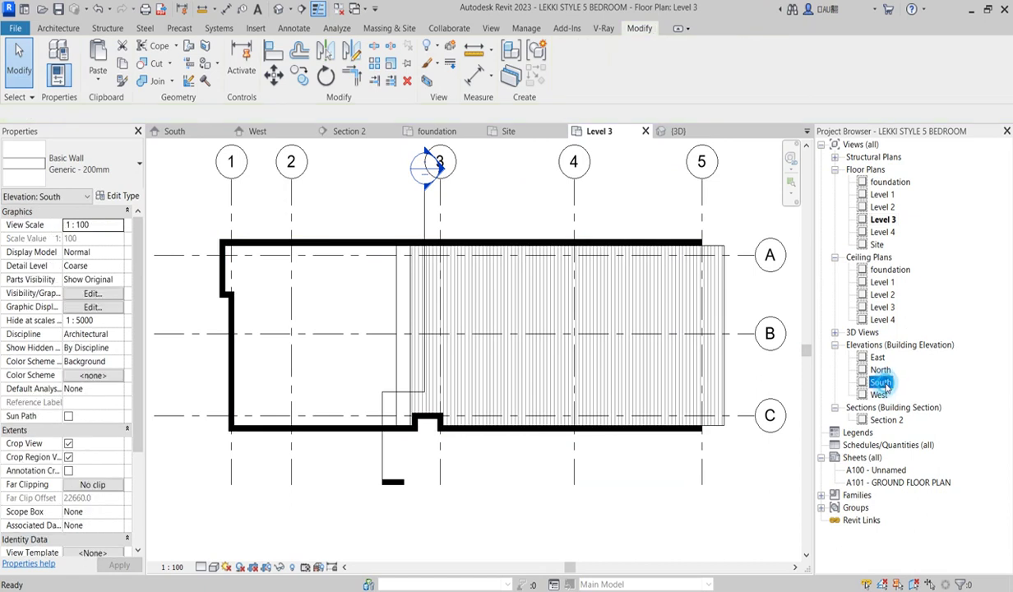
pyautogui.scroll(-5, 618, 396)
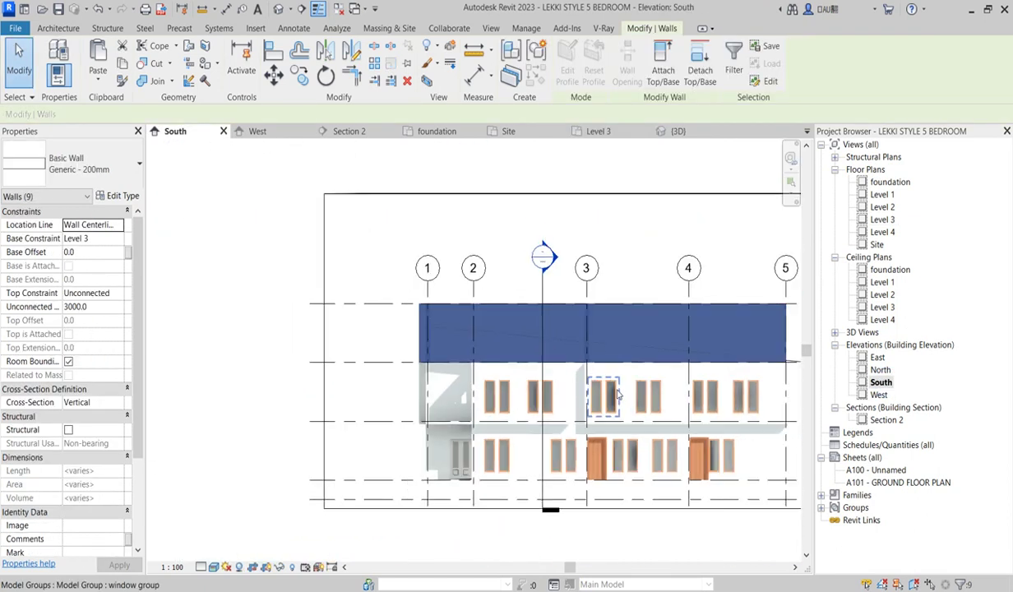
pyautogui.click(111, 308)
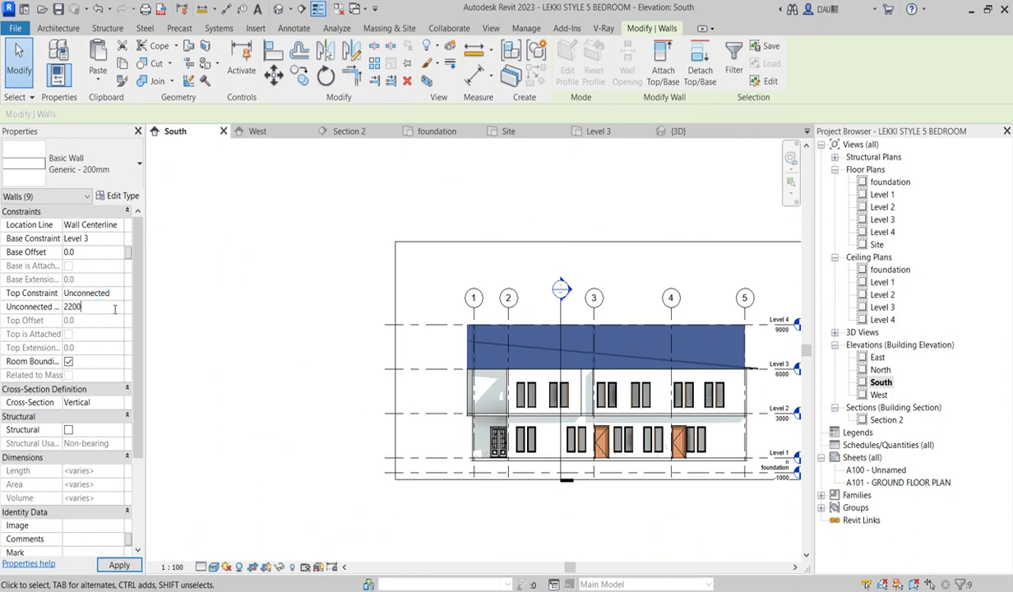
pyautogui.press('Return')
pyautogui.click(265, 358)
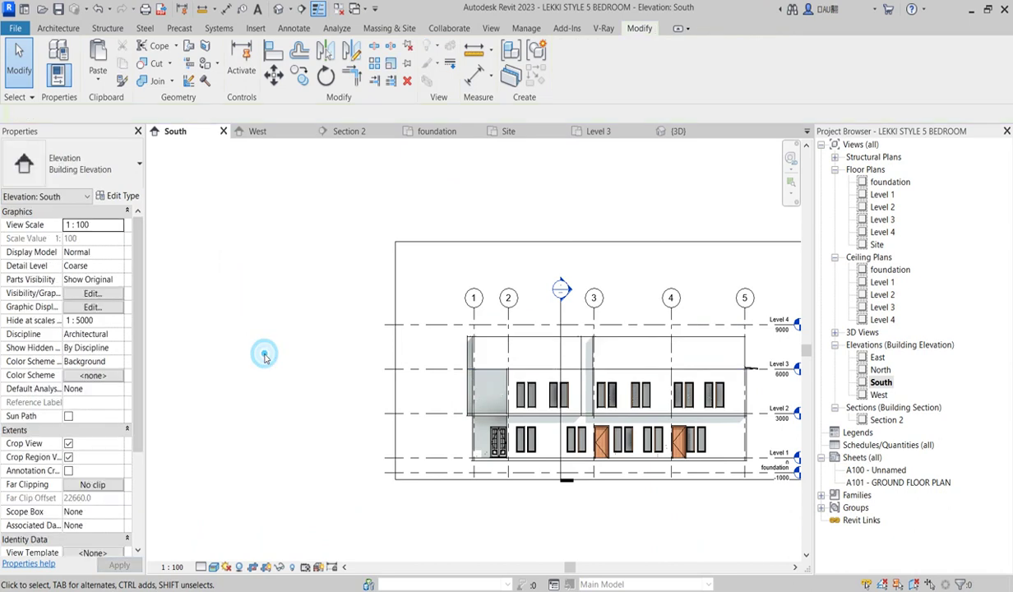
# Examine the height of the Level 3 walls around the roof in the South and West elevations
pyautogui.scroll(1, 760, 376)
pyautogui.scroll(2, 761, 376)
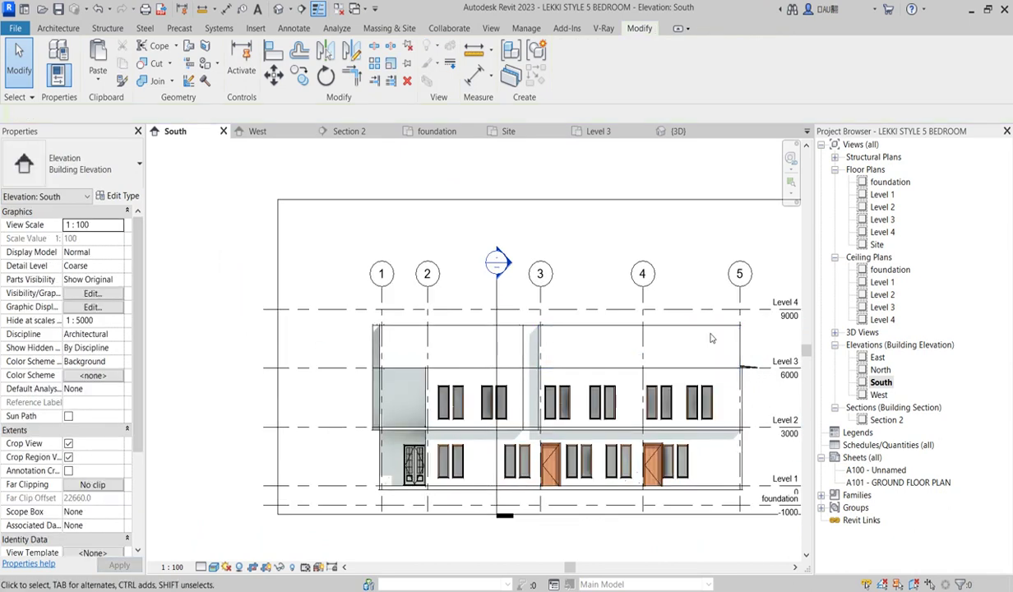
pyautogui.scroll(-1, 711, 338)
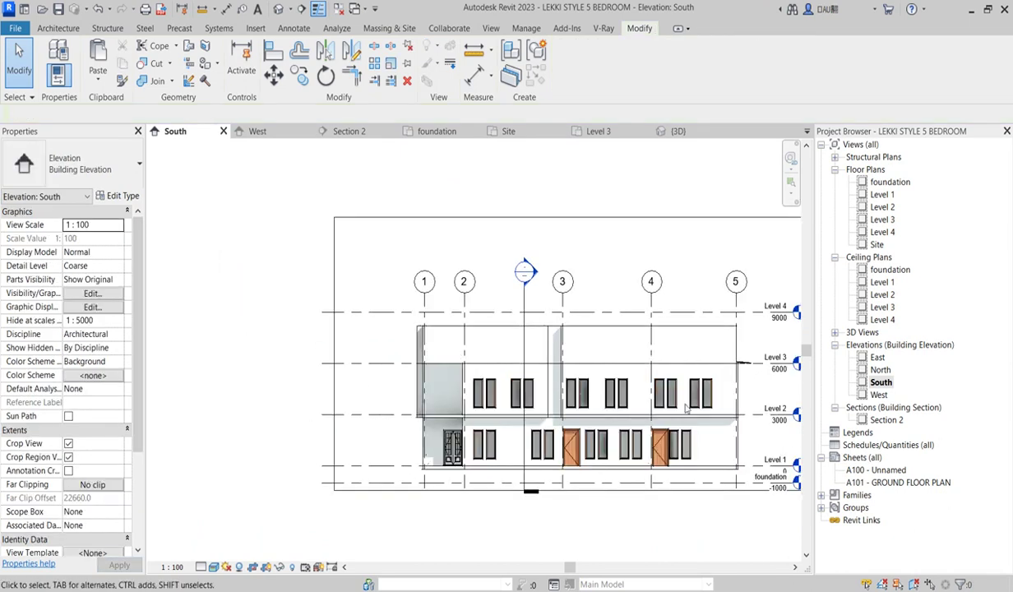
pyautogui.doubleClick(878, 395)
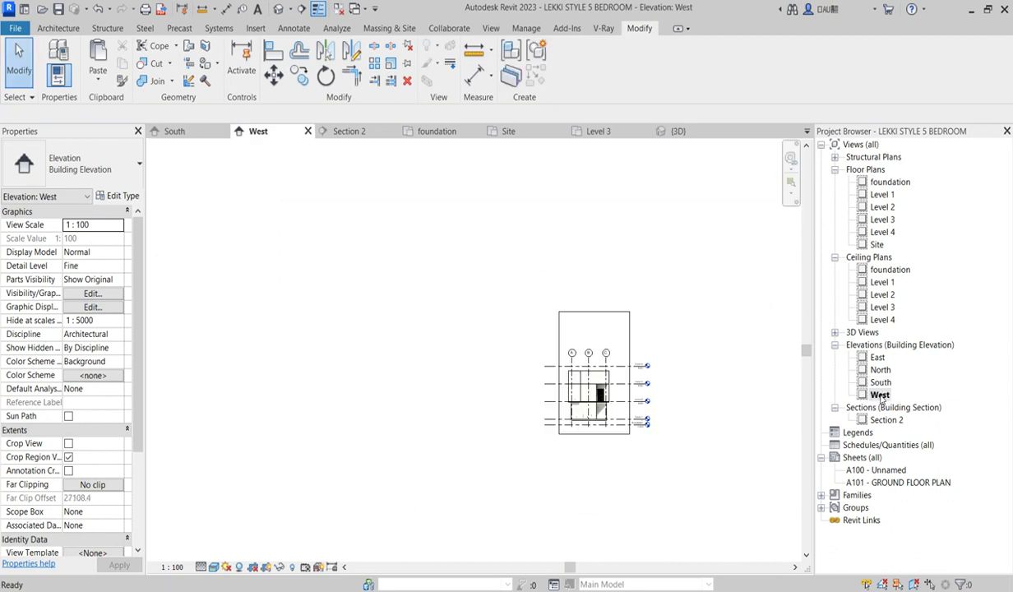
pyautogui.scroll(3, 639, 368)
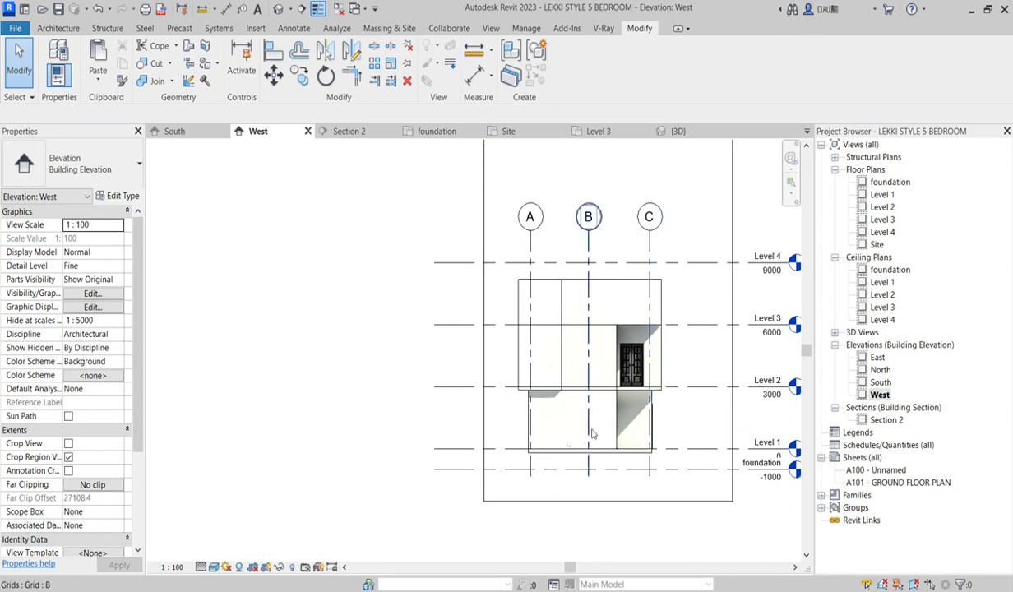
pyautogui.scroll(2, 575, 341)
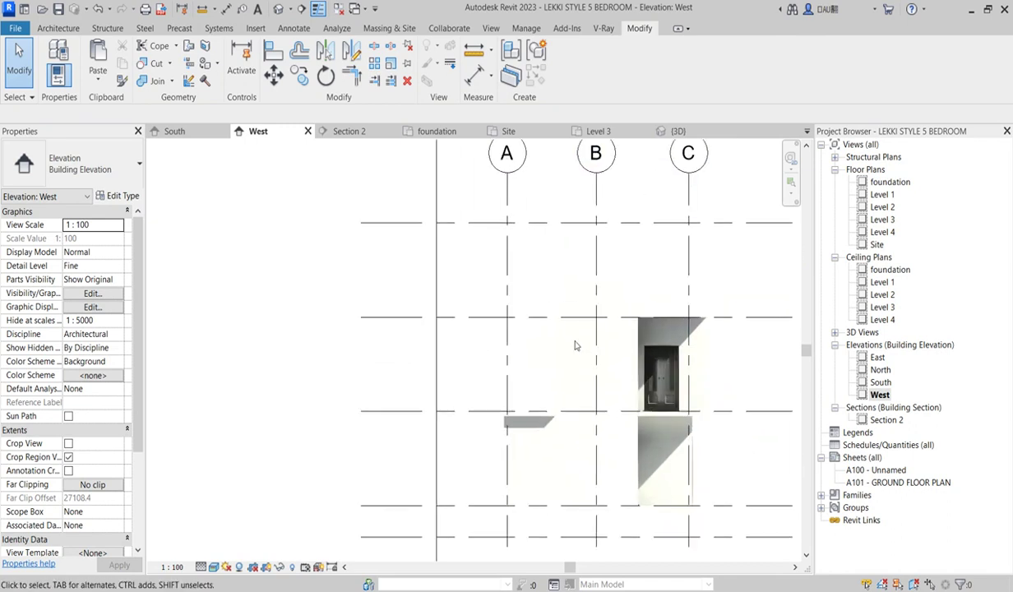
# Open the Level 1 floor plan at the anti-room and start an architectural wall with the Storefront curtain wall type
pyautogui.doubleClick(883, 195)
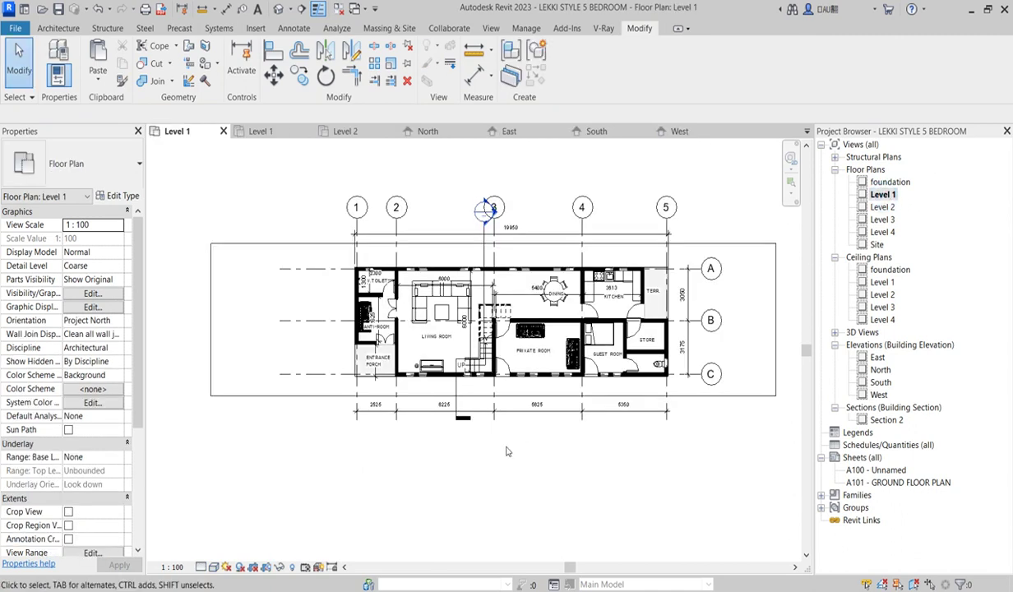
pyautogui.scroll(4, 347, 330)
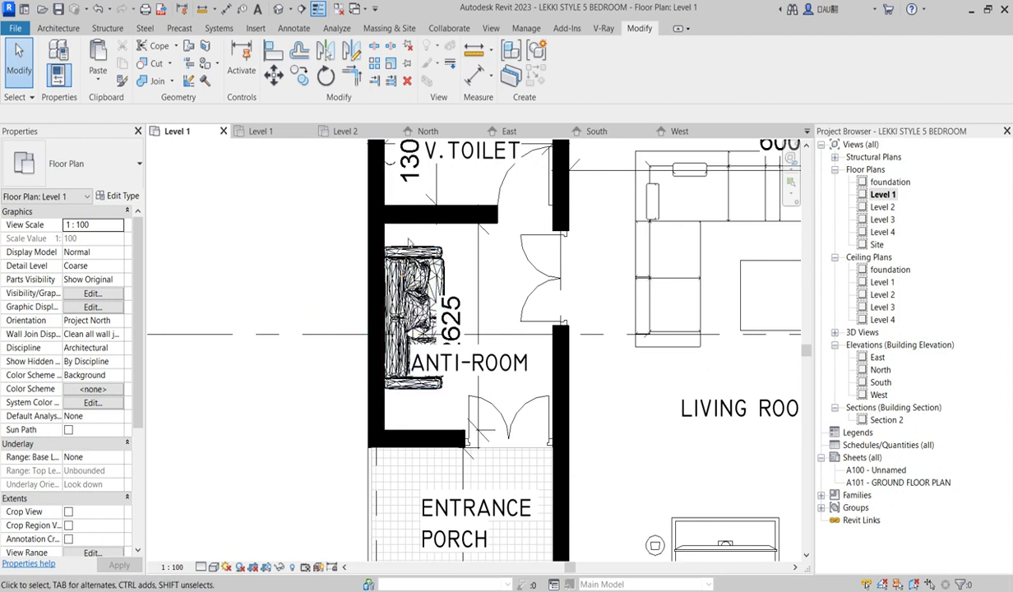
pyautogui.click(58, 28)
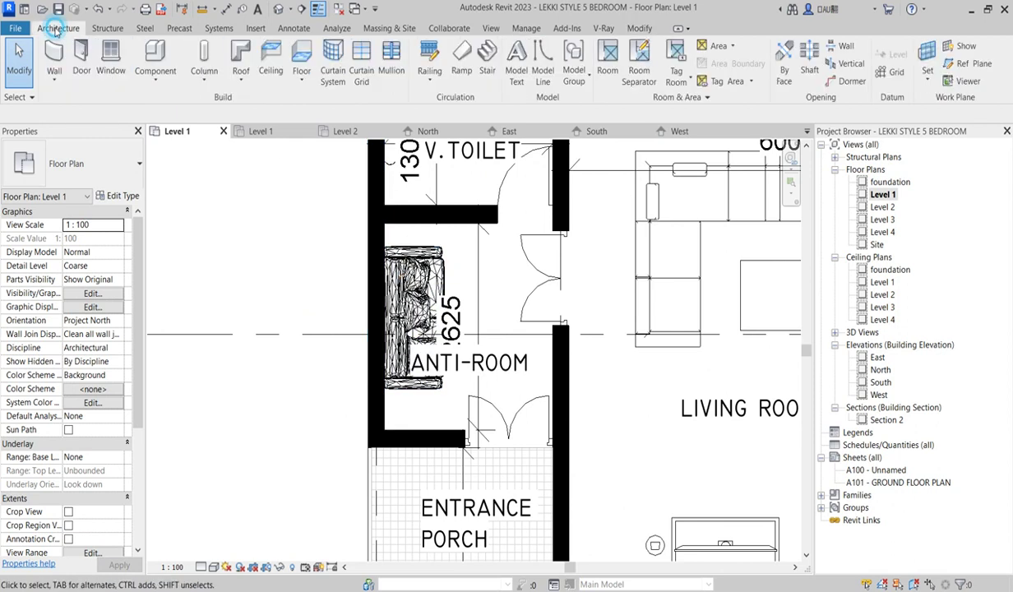
pyautogui.click(54, 81)
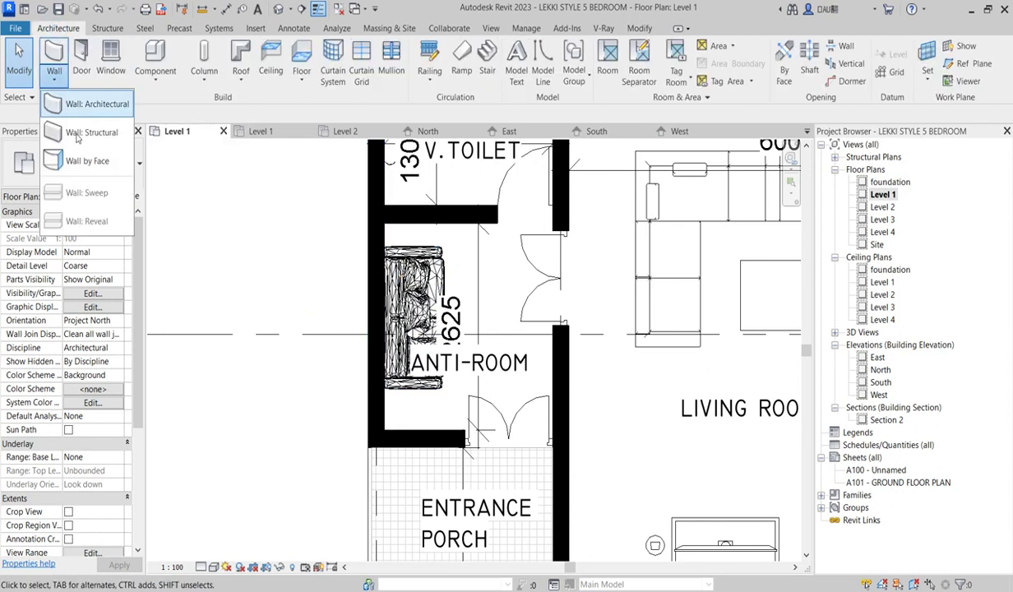
pyautogui.click(104, 104)
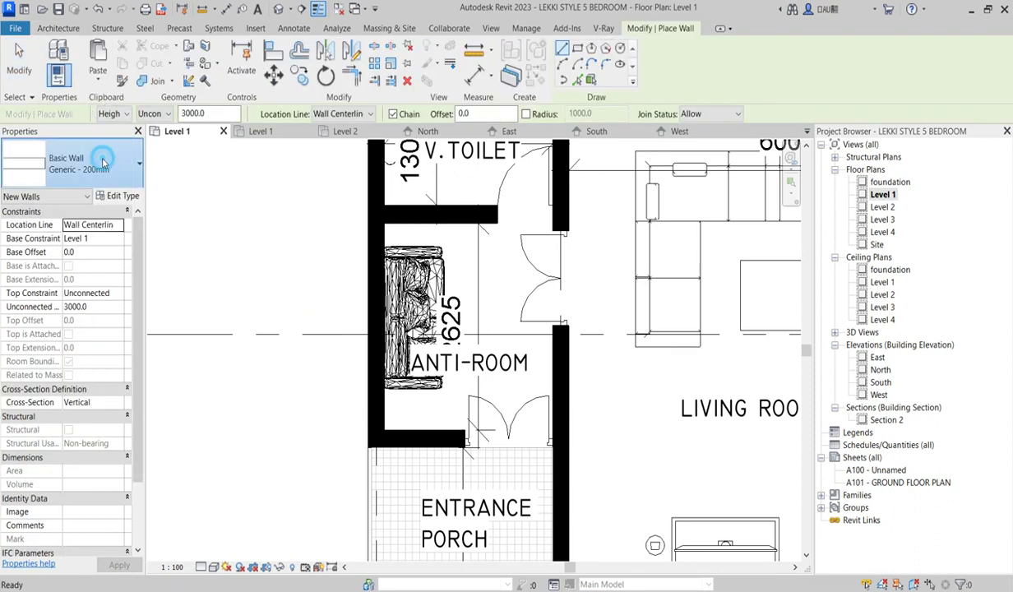
pyautogui.click(98, 161)
pyautogui.scroll(-3, 107, 482)
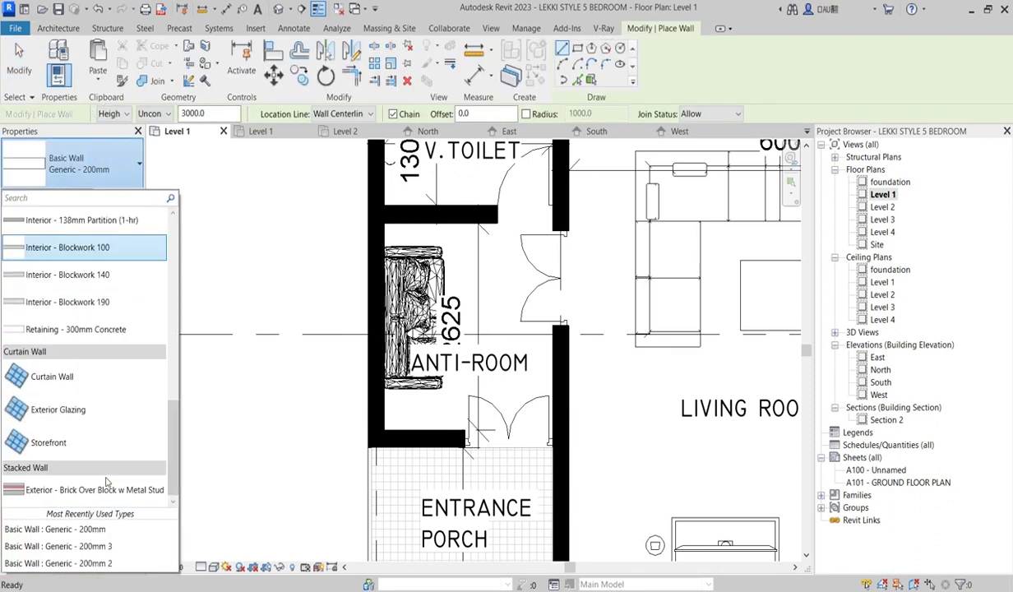
pyautogui.click(66, 429)
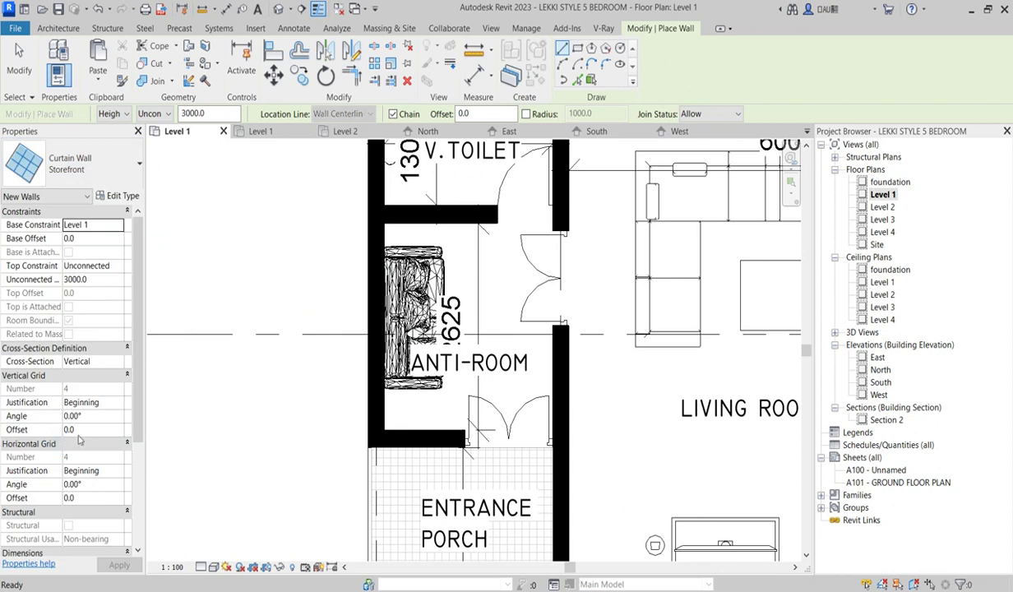
# Draw a storefront curtain wall about 800 mm long within the anti-room's outer wall, starting 400 mm from the toilet partition
pyautogui.scroll(2, 380, 246)
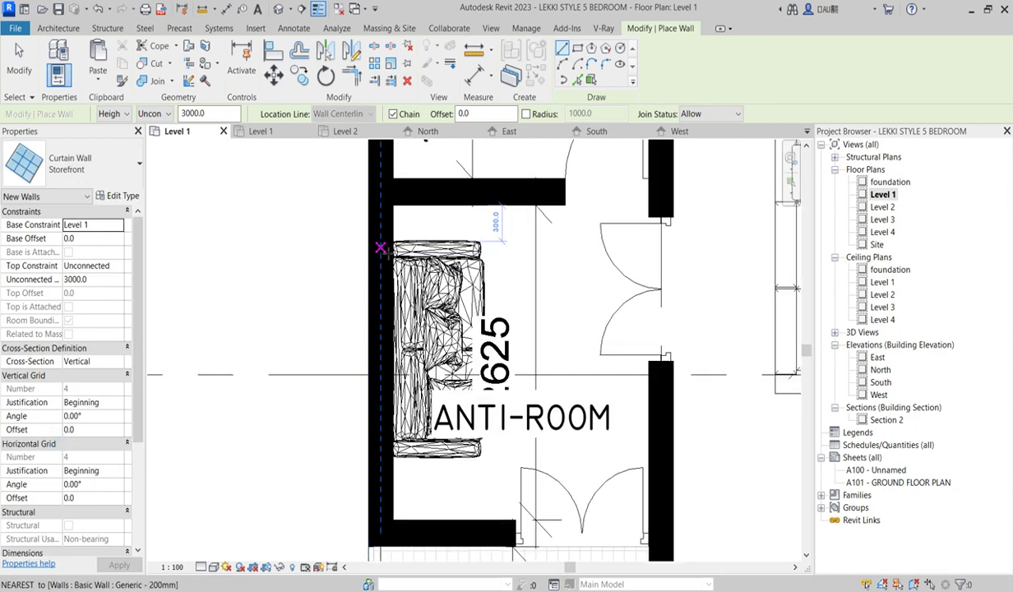
pyautogui.click(380, 247)
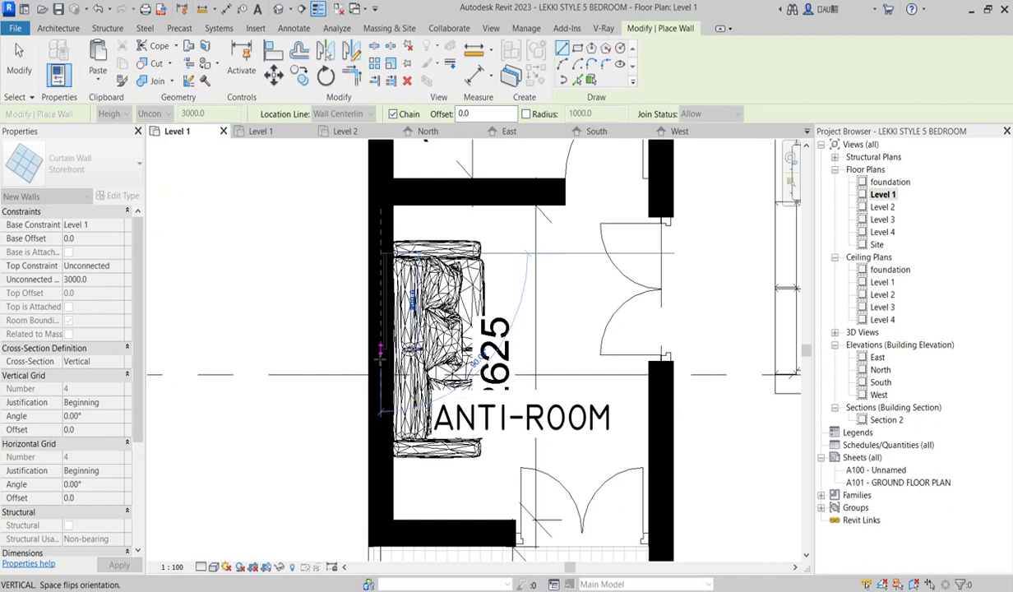
pyautogui.rightClick(265, 271)
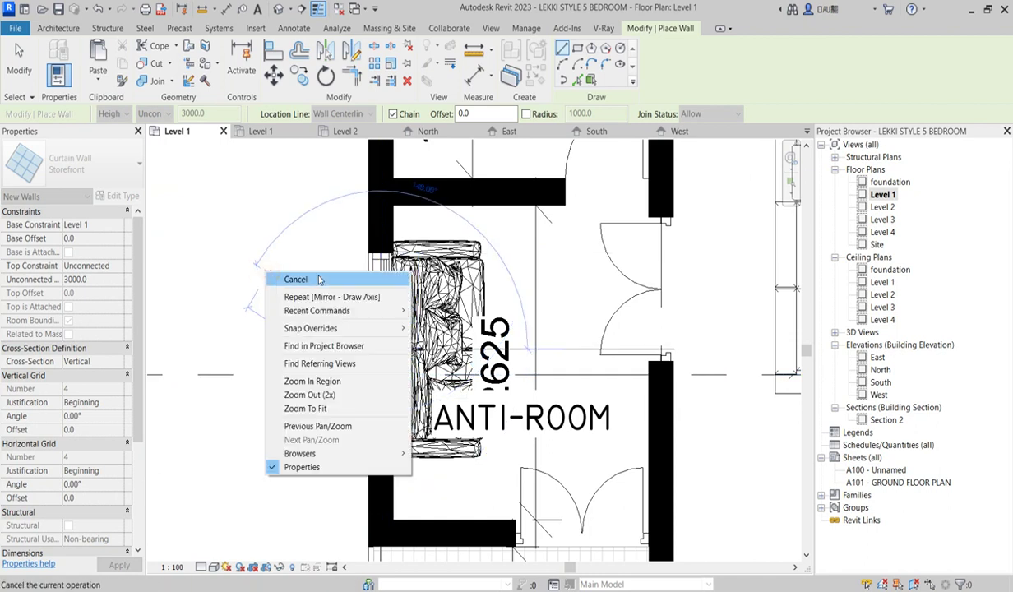
pyautogui.click(320, 280)
pyautogui.rightClick(265, 278)
pyautogui.click(294, 280)
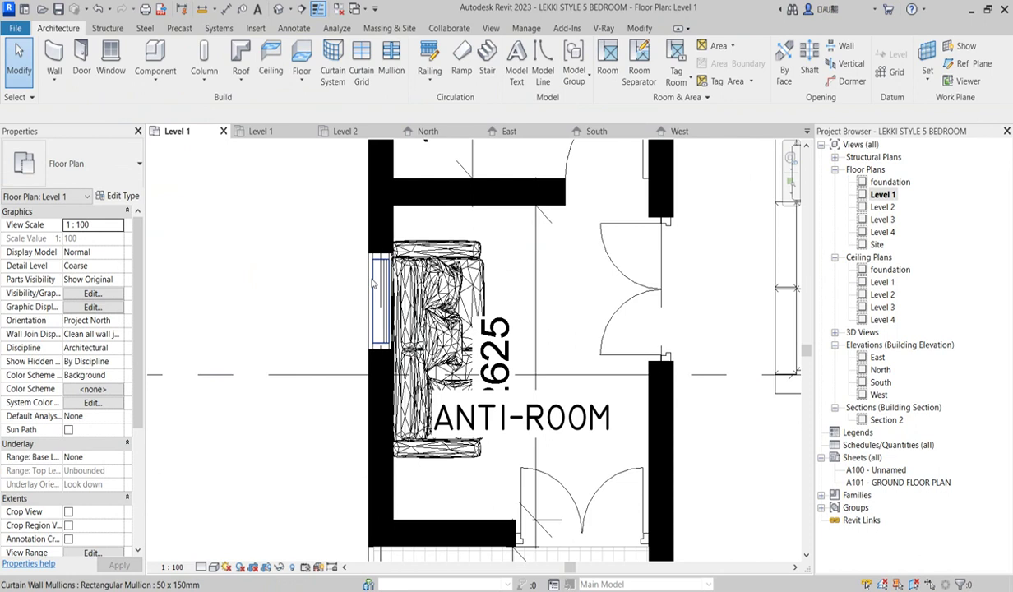
# Select the storefront curtain wall embedded in the anti-room's outer wall
pyautogui.click(369, 260)
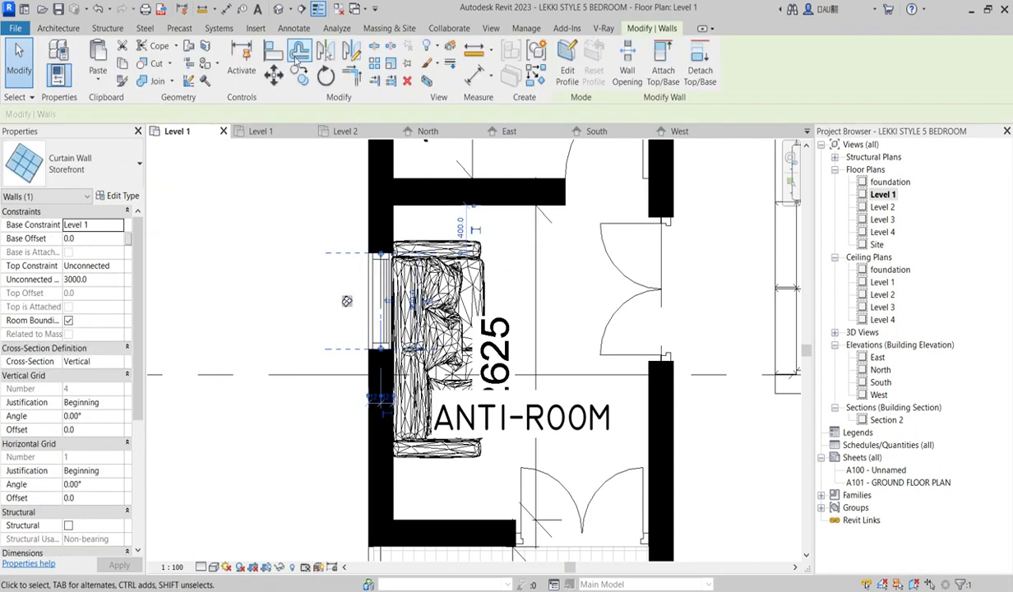
# Mirror a copy of the anti-room's Storefront curtain wall about grid line B in the Level 1 plan
pyautogui.click(351, 51)
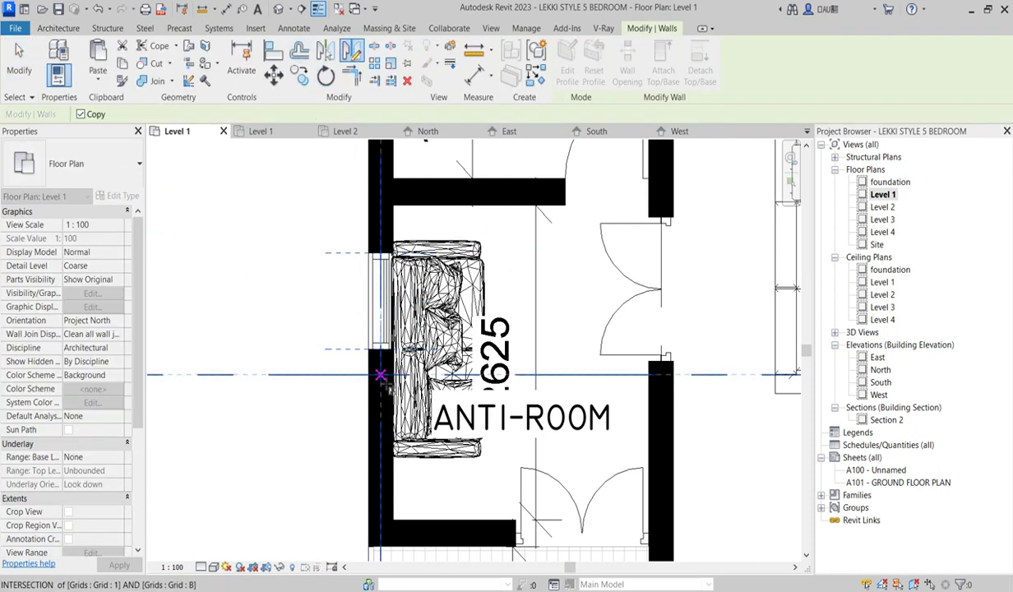
pyautogui.click(380, 375)
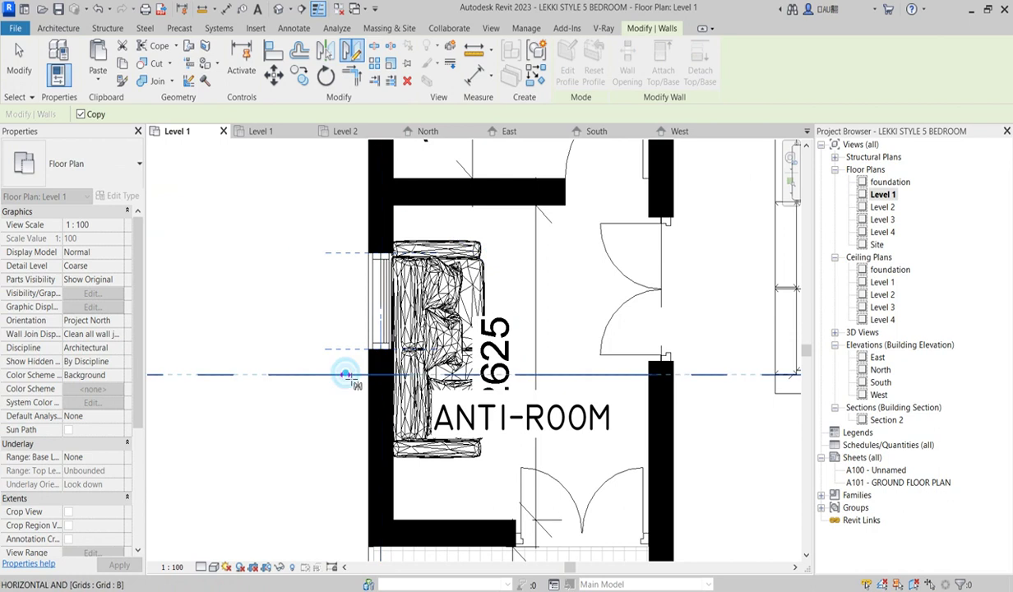
pyautogui.click(345, 375)
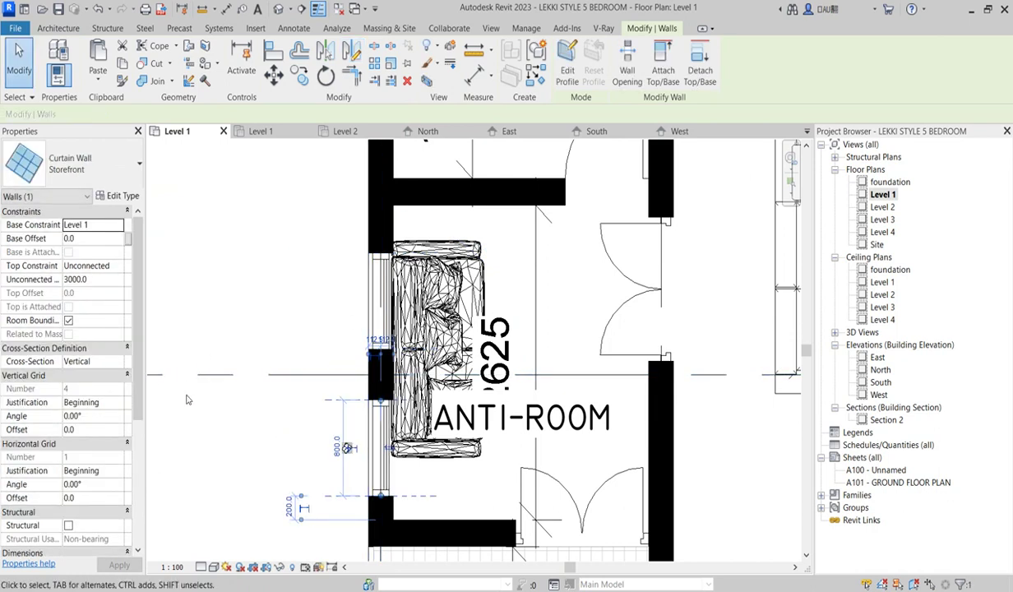
# In the West elevation, set the base offset of both Storefront curtain walls to 900
pyautogui.doubleClick(880, 384)
pyautogui.doubleClick(879, 395)
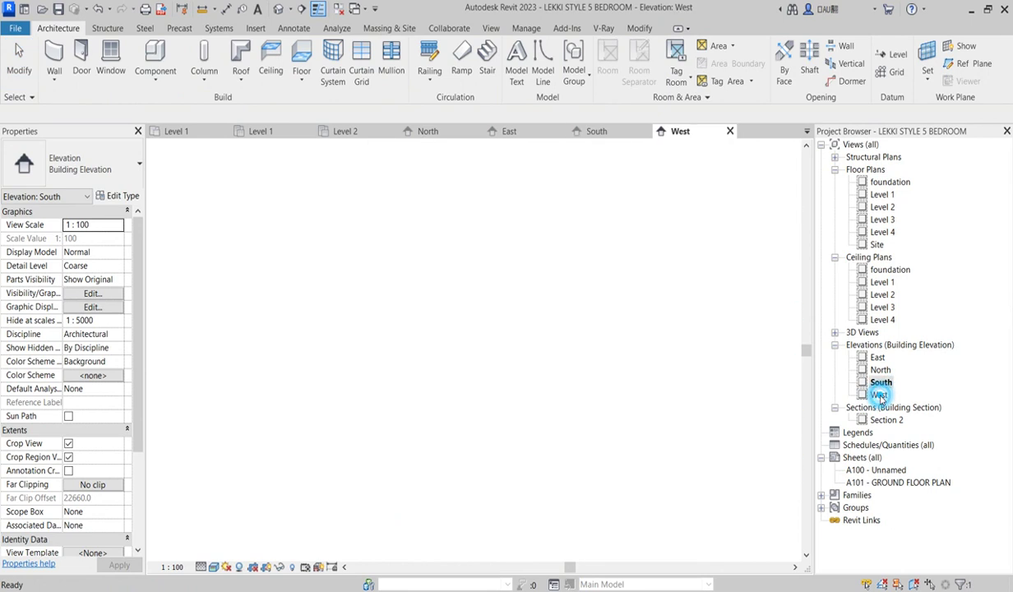
pyautogui.click(592, 444)
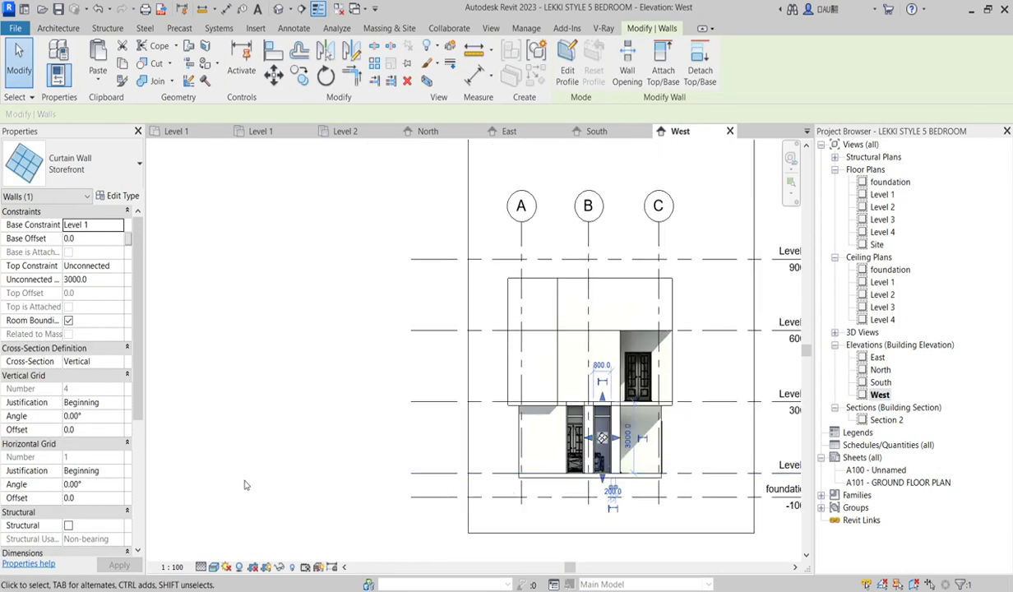
pyautogui.click(97, 238)
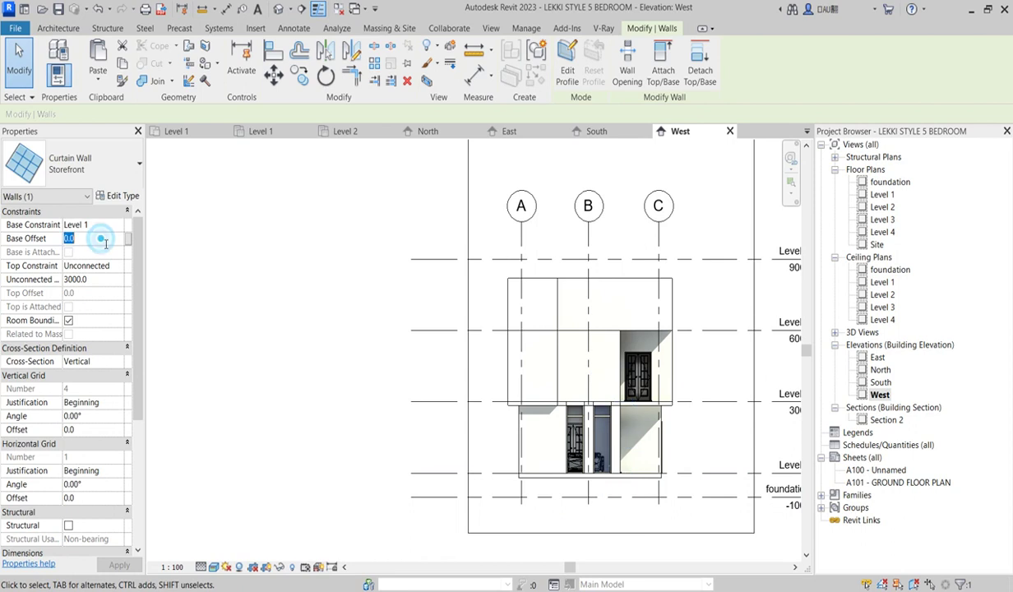
pyautogui.click(369, 378)
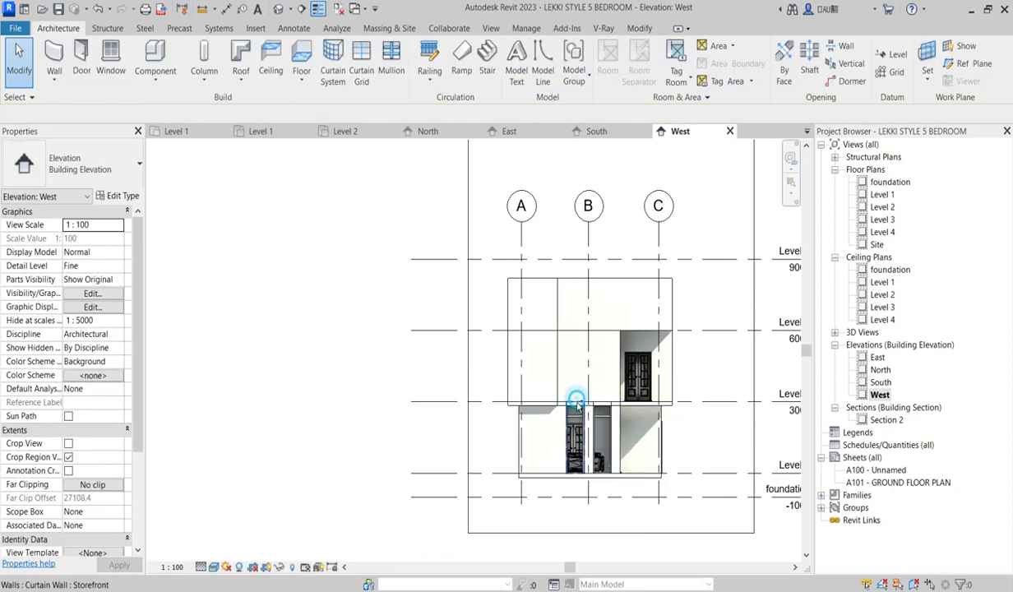
pyautogui.click(576, 402)
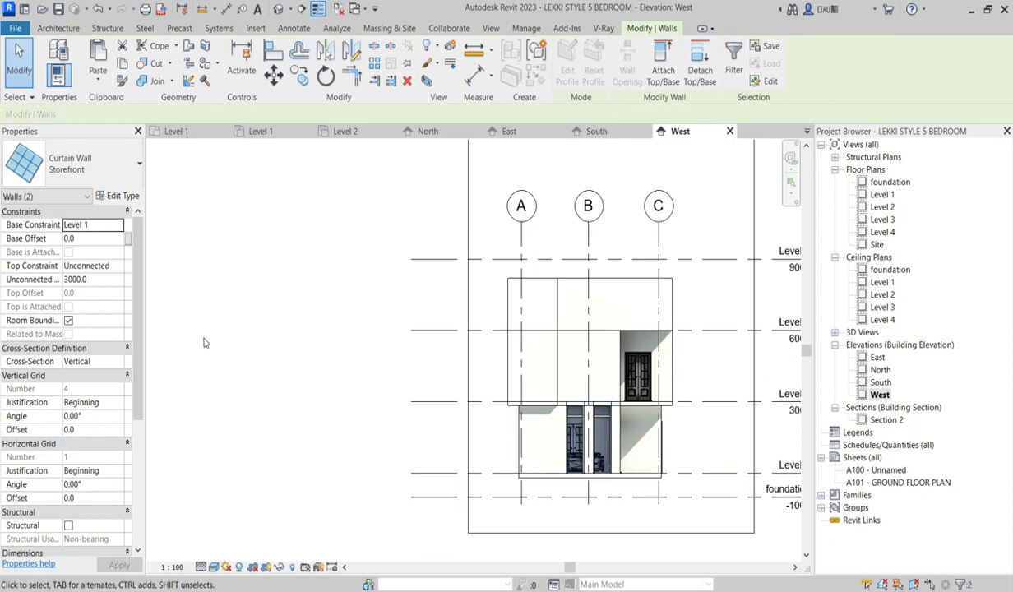
pyautogui.click(106, 243)
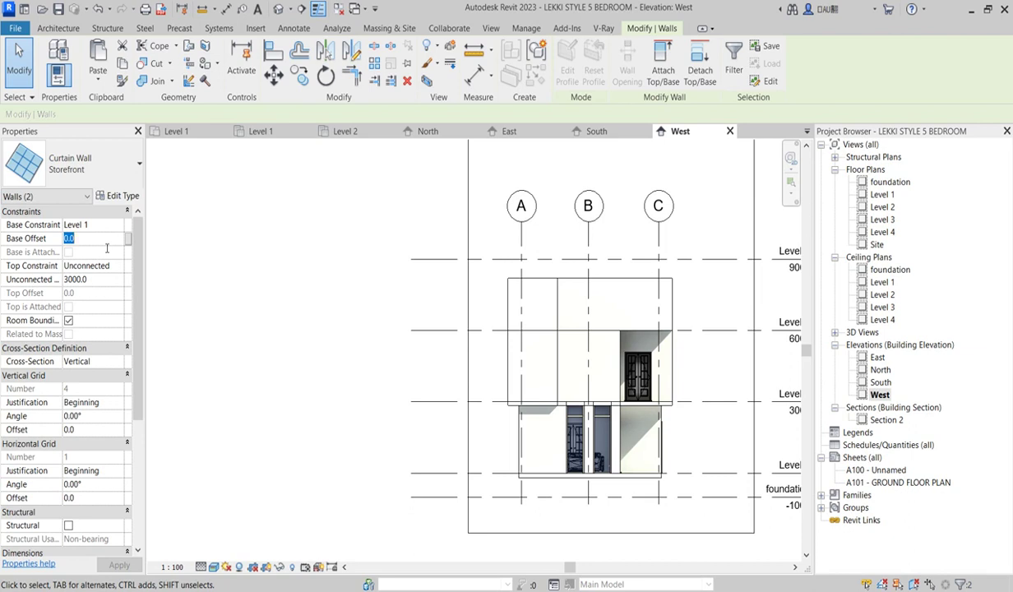
pyautogui.press('Return')
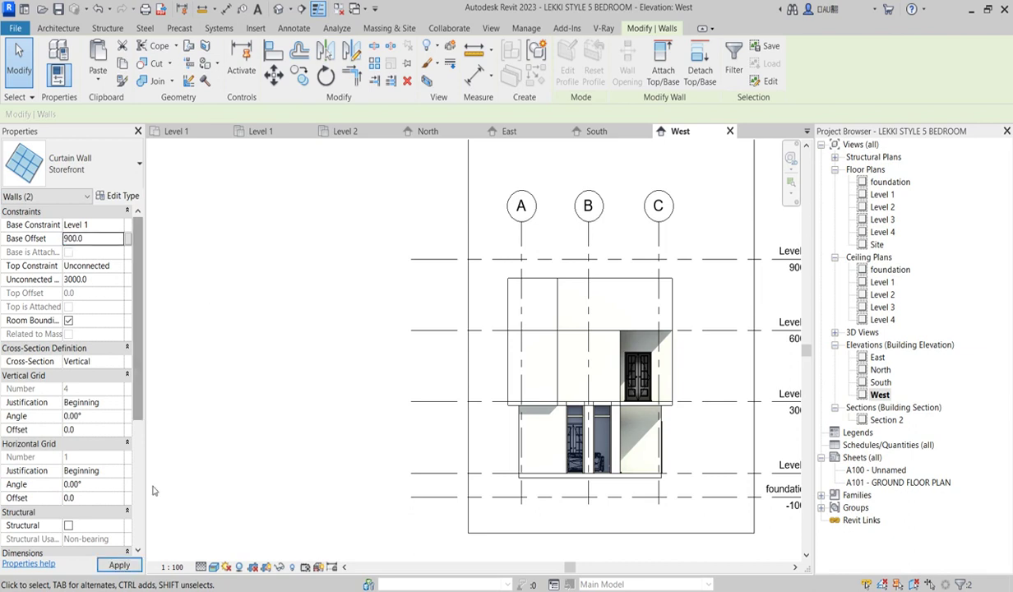
pyautogui.click(114, 569)
# Set the unconnected height of both Storefront curtain walls to 4900, after trying 4200
pyautogui.click(110, 280)
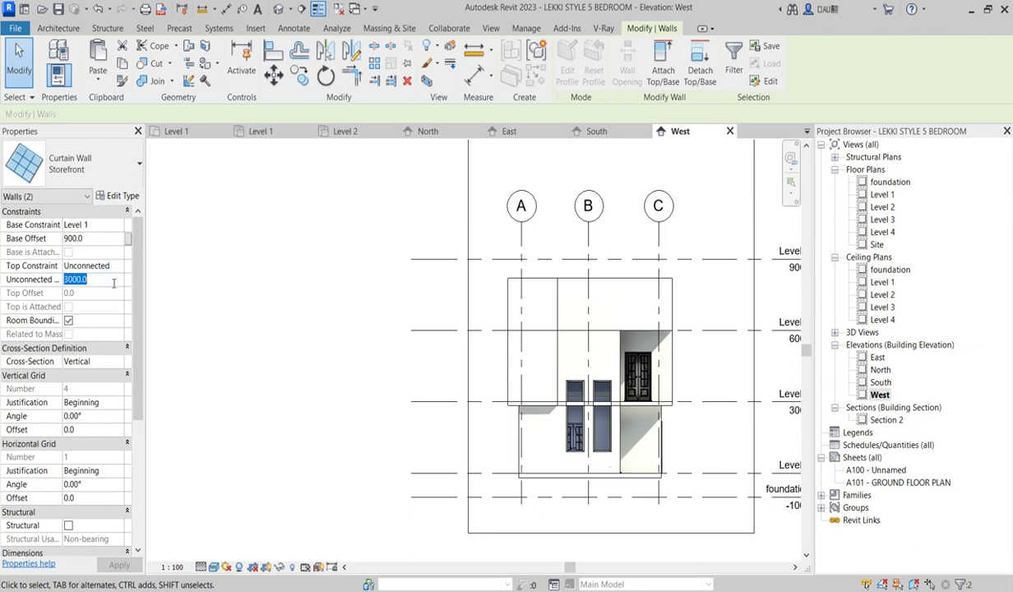
pyautogui.write('42')
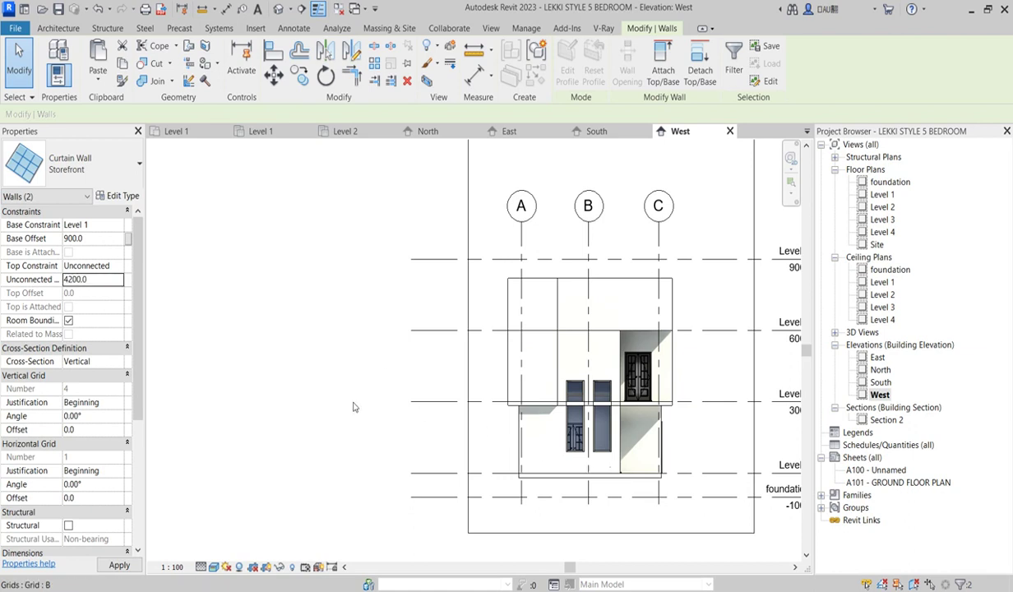
pyautogui.click(101, 285)
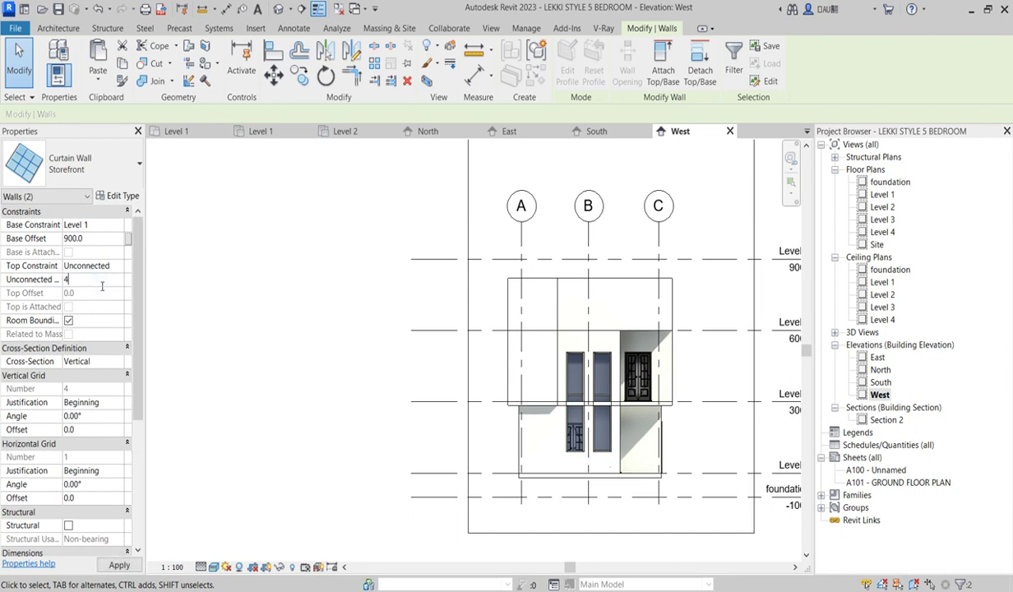
pyautogui.press('Return')
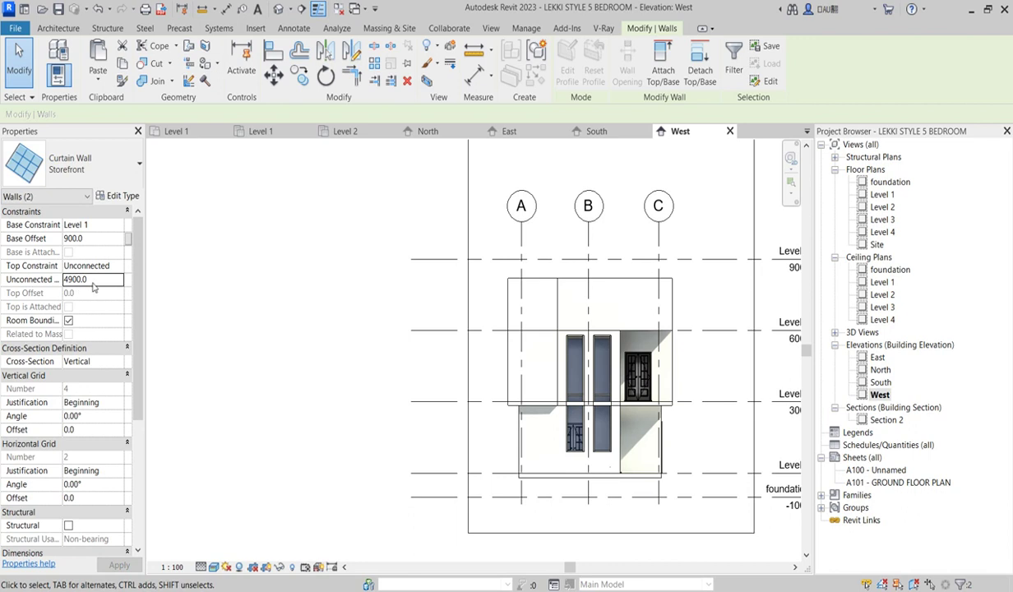
pyautogui.scroll(-3, 582, 469)
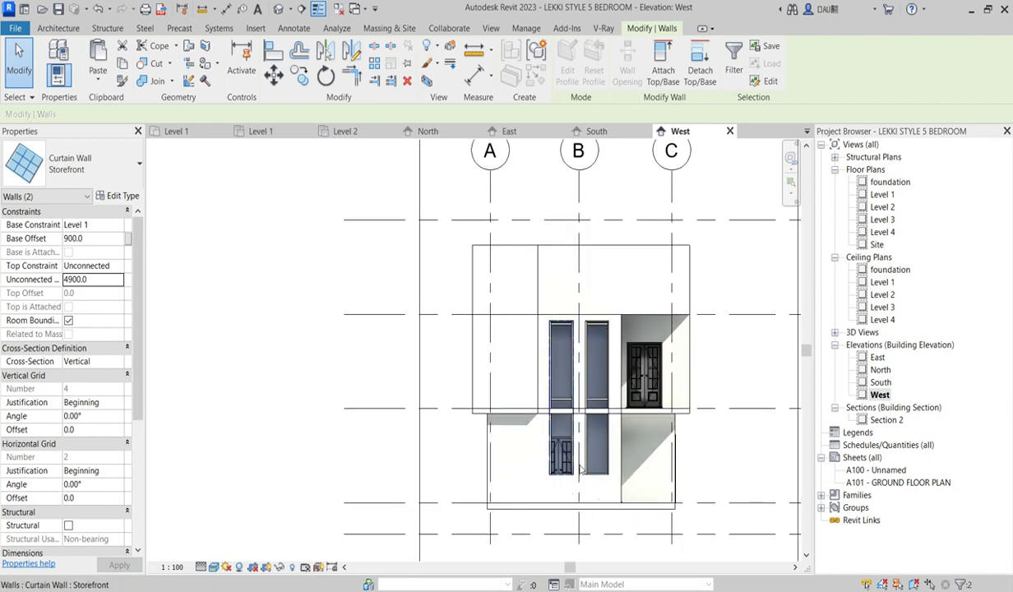
pyautogui.click(310, 356)
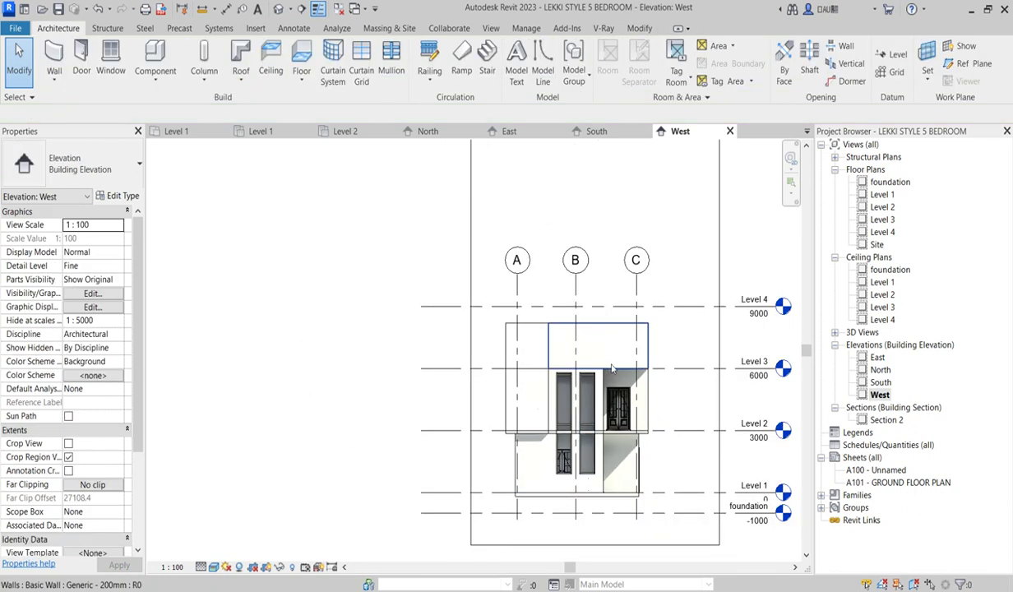
# Open the boundary sketch of the floor slab crossing the curtain walls in the Level 2 floor plan
pyautogui.scroll(5, 583, 407)
pyautogui.click(583, 407)
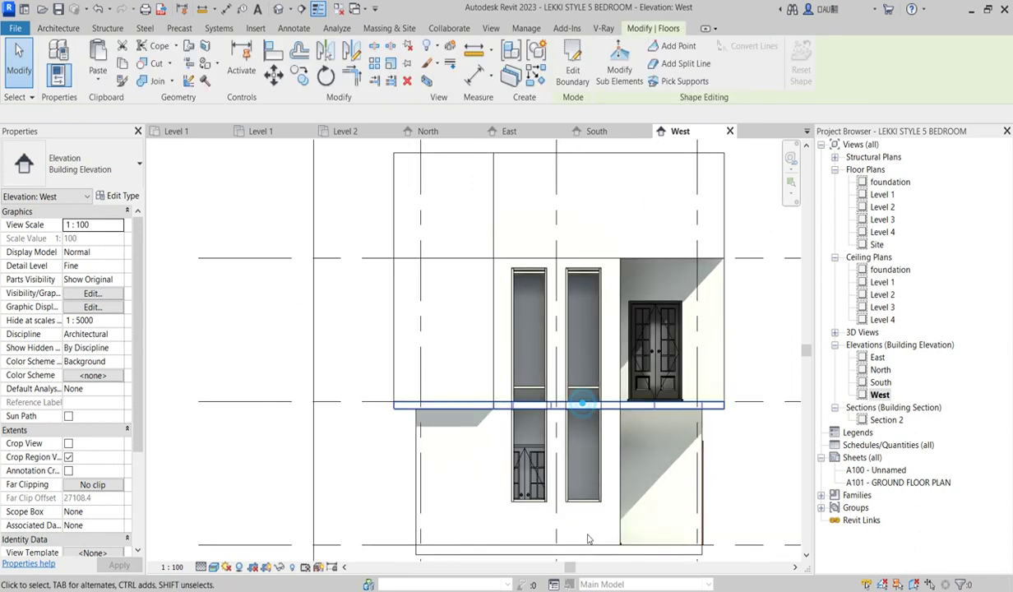
pyautogui.click(572, 74)
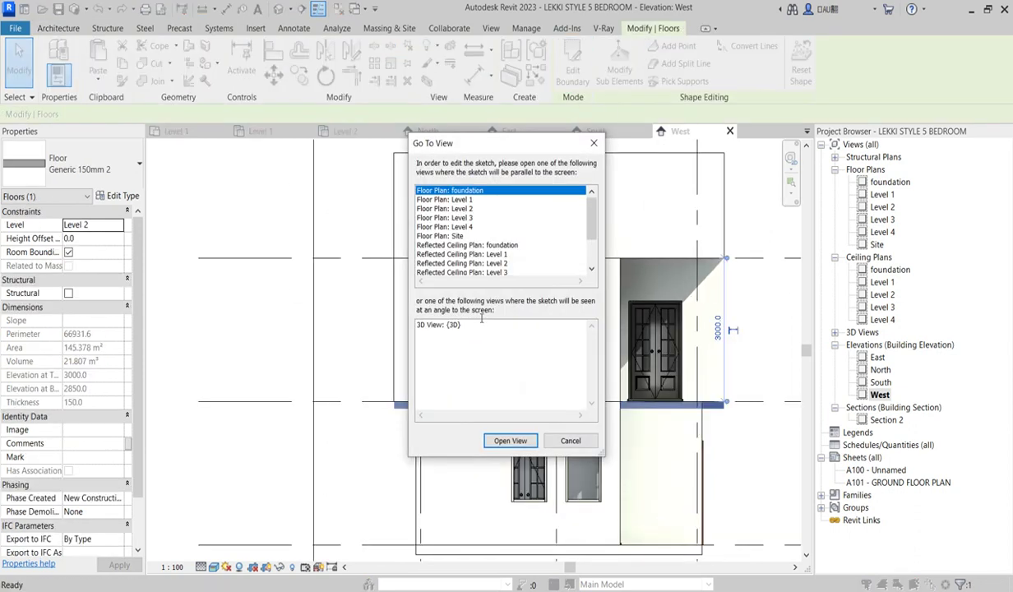
pyautogui.click(459, 210)
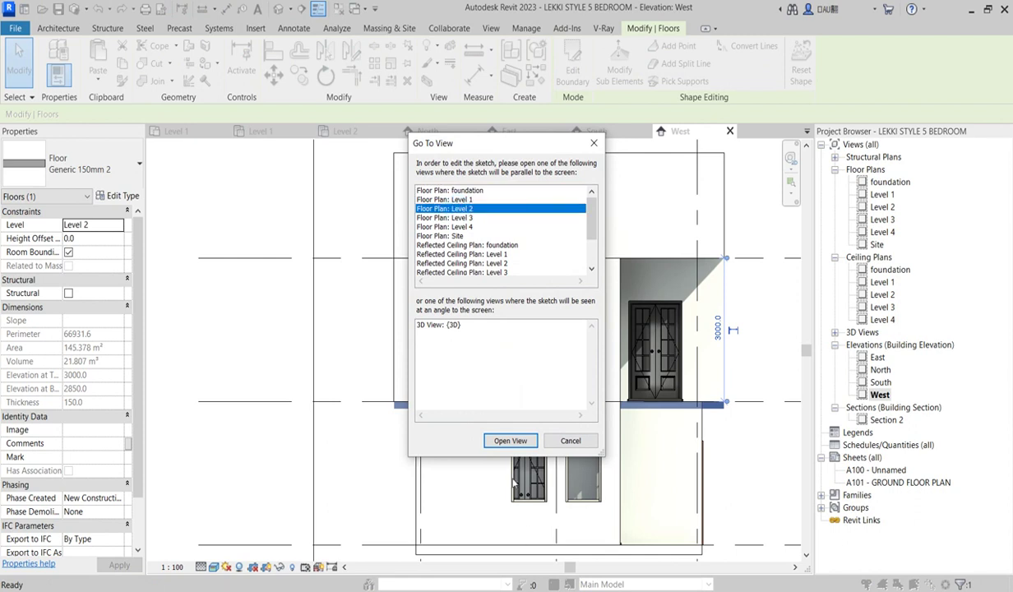
pyautogui.click(511, 442)
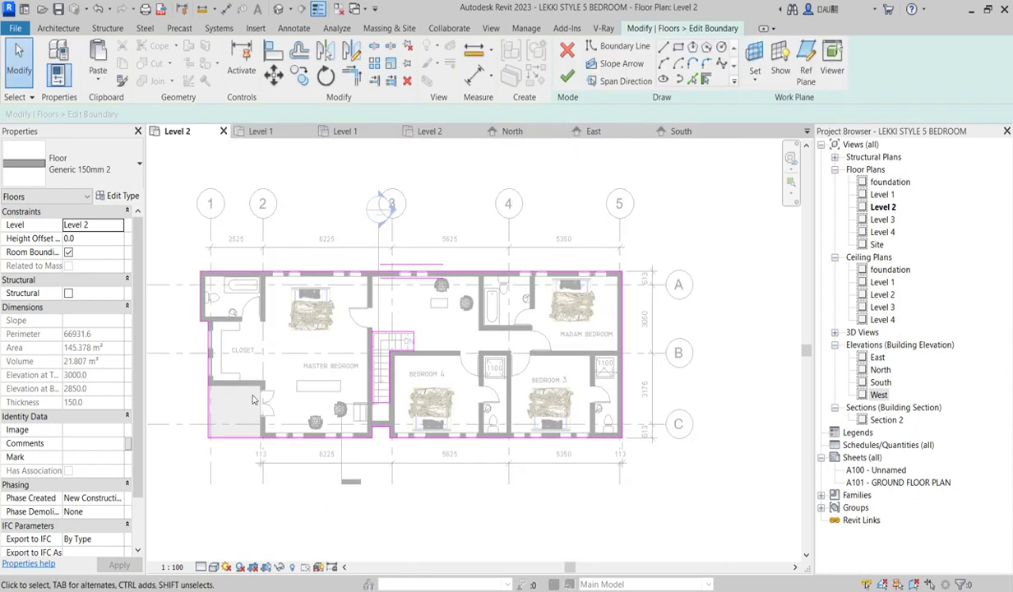
# Draw a straight floor boundary line along the inner face of the closet's exterior wall, from its lower to its upper inside corner
pyautogui.scroll(4, 208, 336)
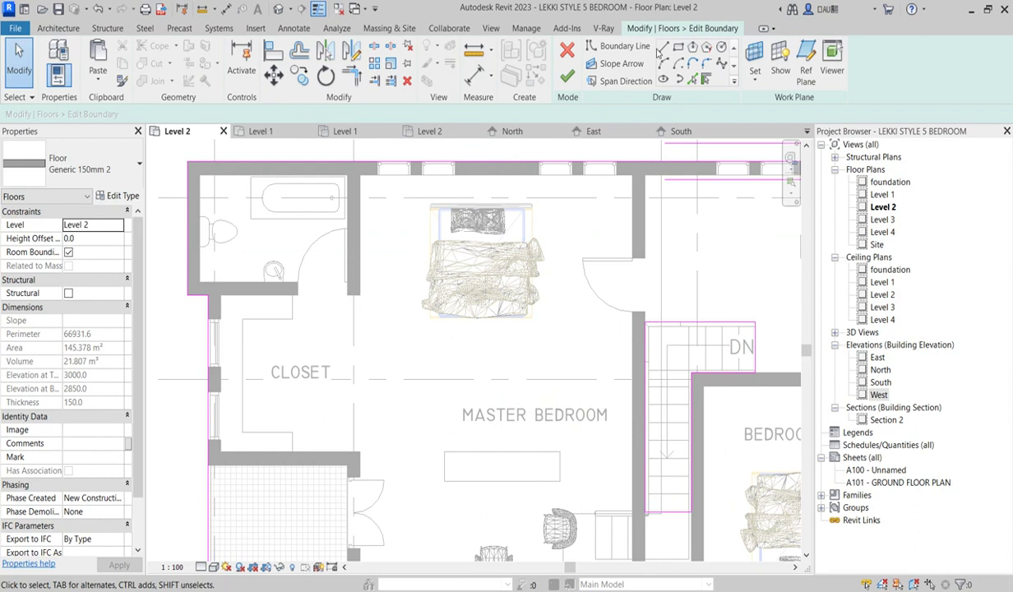
pyautogui.click(662, 47)
pyautogui.scroll(3, 205, 296)
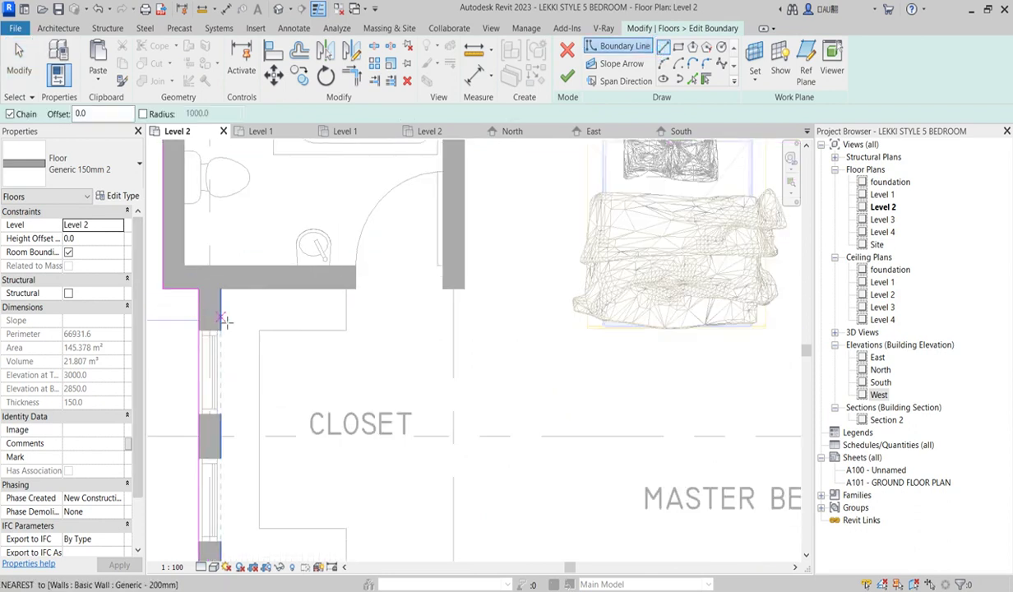
pyautogui.scroll(-2, 246, 321)
pyautogui.scroll(1, 239, 484)
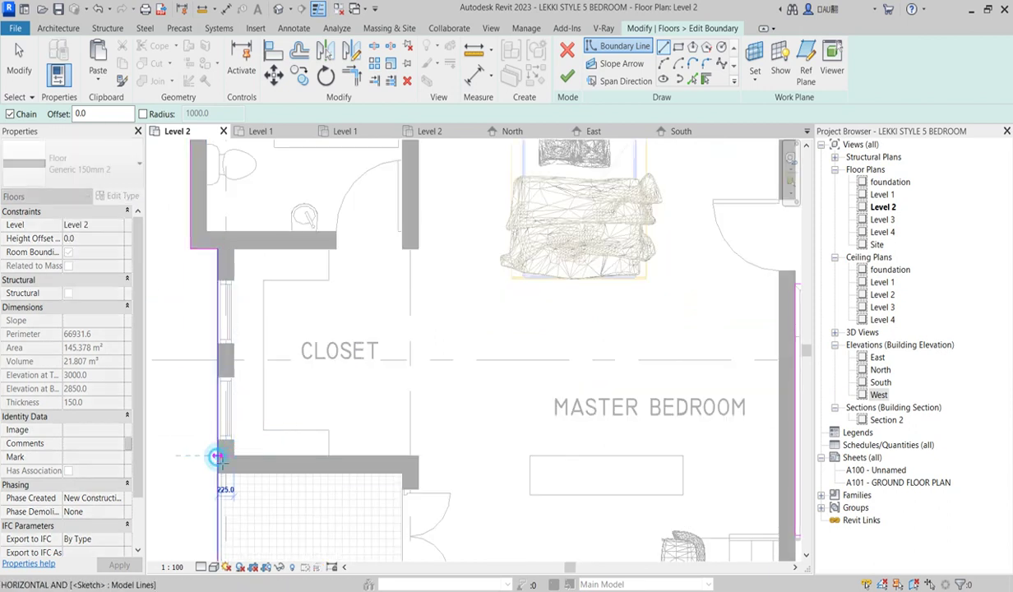
pyautogui.click(234, 454)
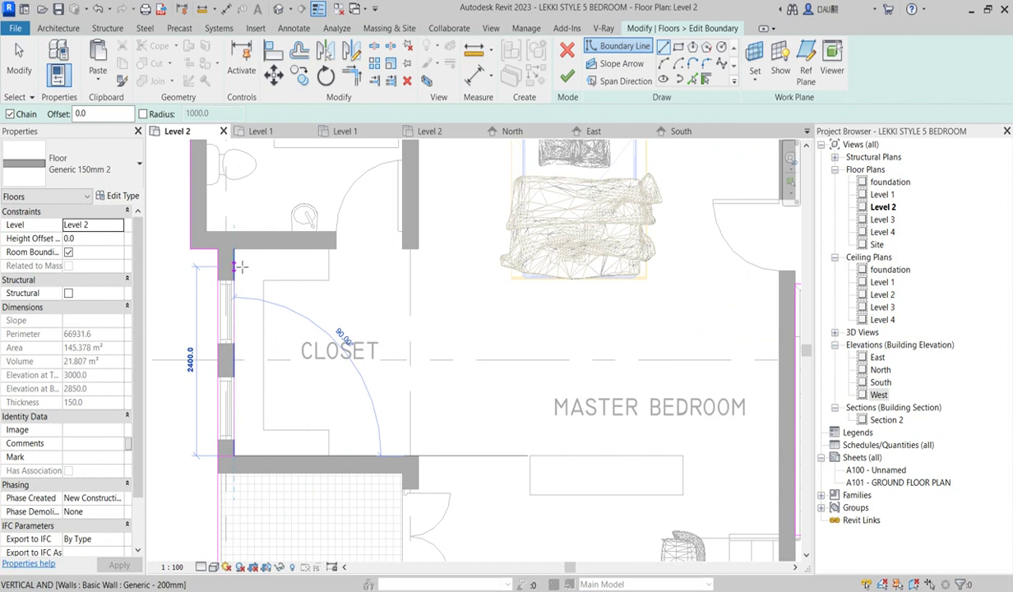
pyautogui.click(233, 244)
# Trim the floor boundary into corners around the new closet line and finish the sketch
pyautogui.click(351, 76)
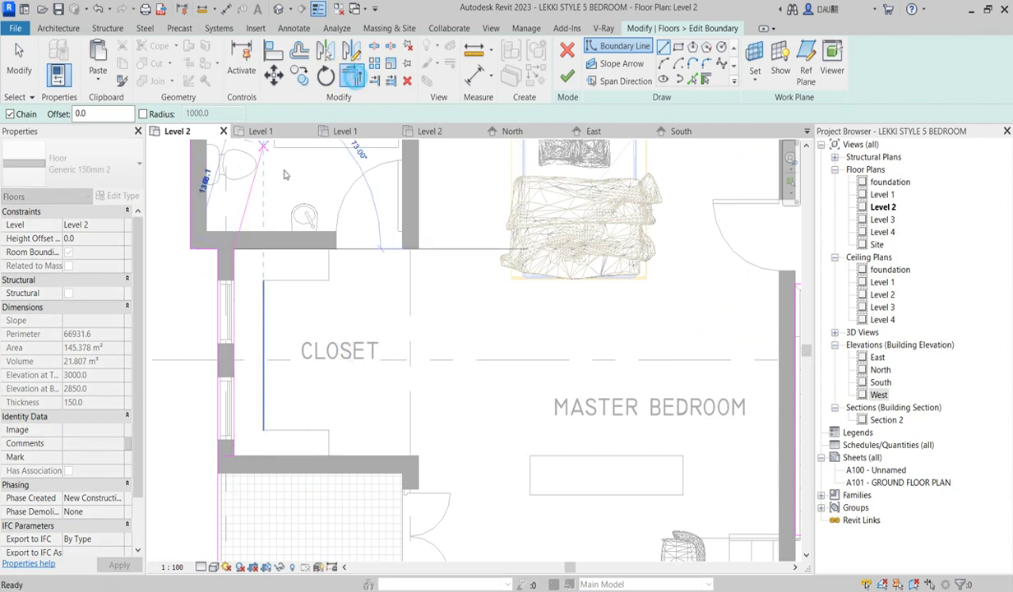
pyautogui.click(235, 264)
pyautogui.click(222, 469)
pyautogui.press('Escape')
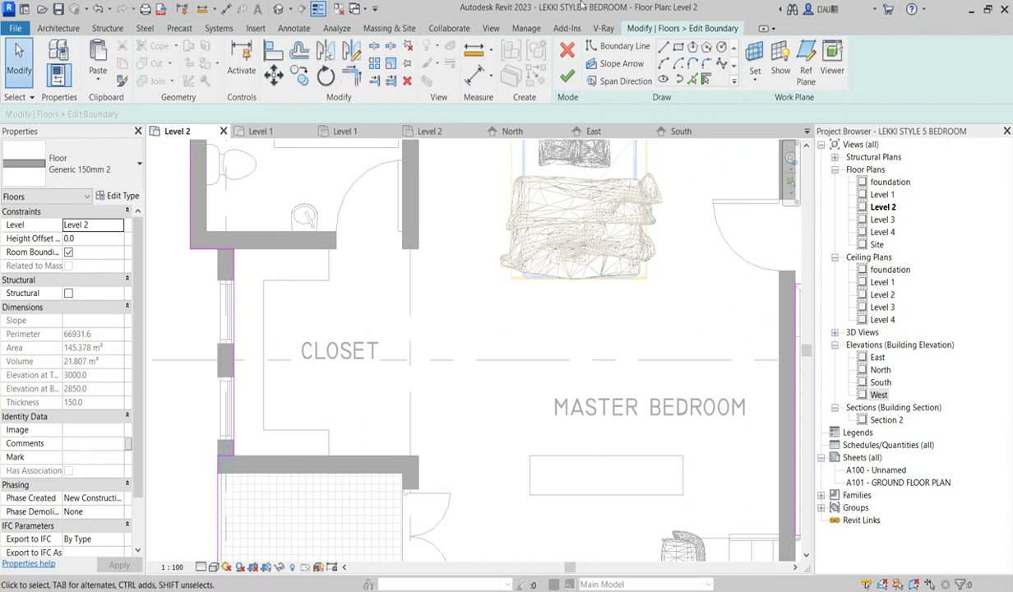
pyautogui.click(566, 75)
pyautogui.scroll(-3, 428, 366)
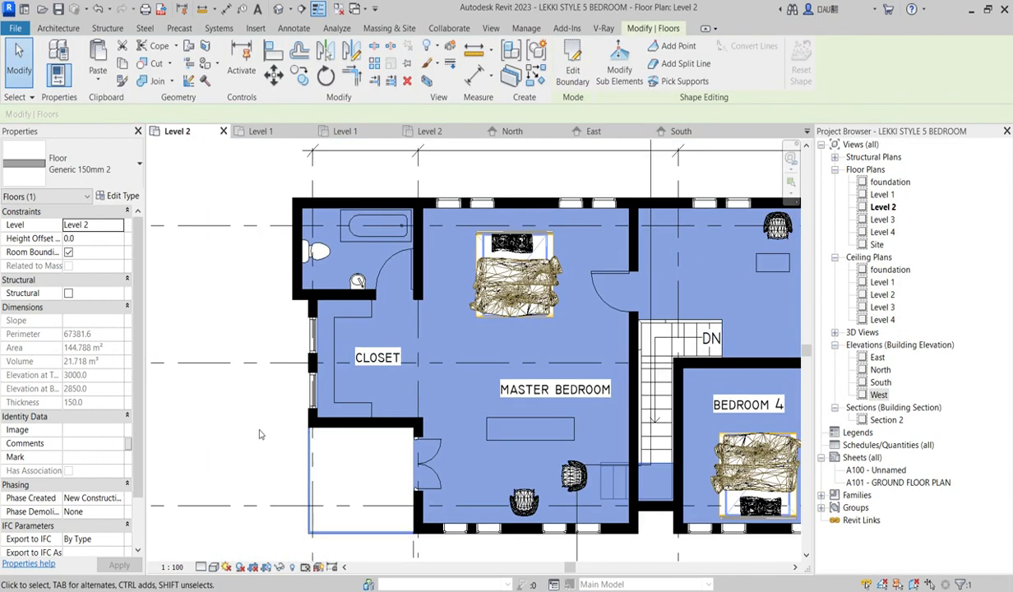
pyautogui.click(256, 398)
pyautogui.scroll(-3, 257, 411)
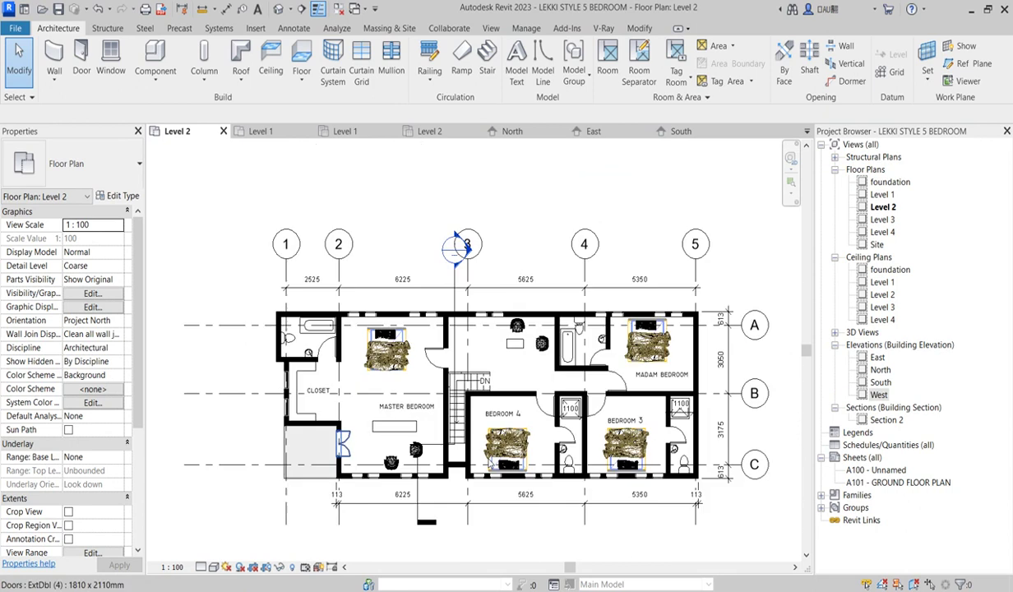
# Examine the two tall curtain walls and the slab edge in the West elevation
pyautogui.doubleClick(878, 394)
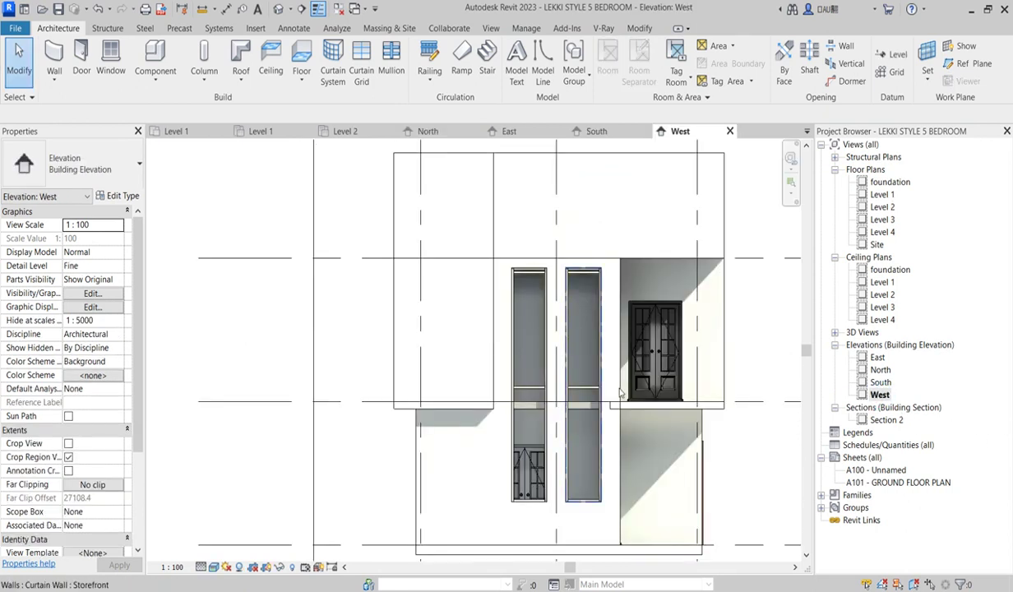
pyautogui.scroll(-2, 490, 453)
pyautogui.scroll(-1, 490, 453)
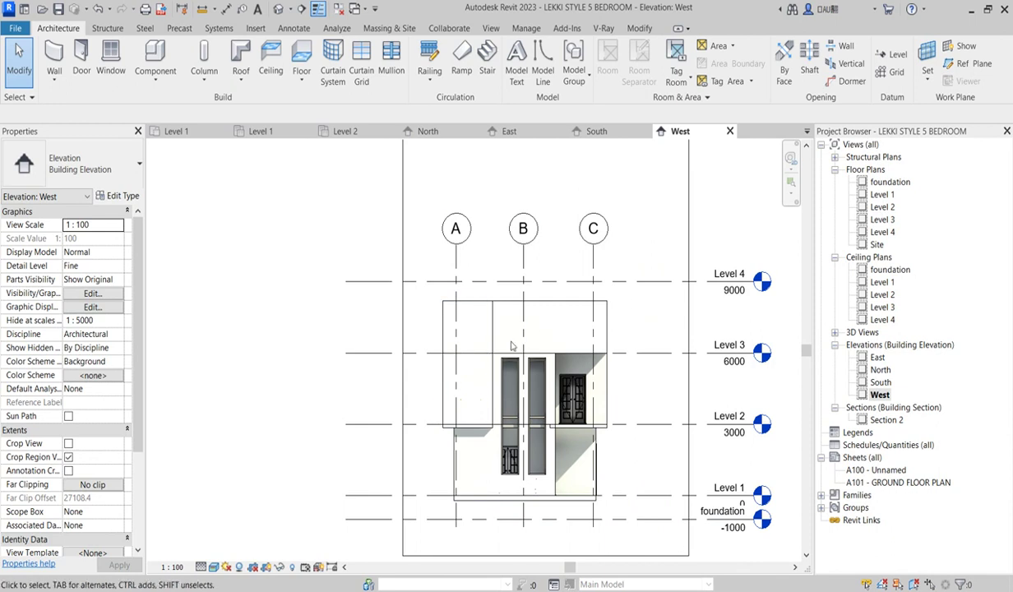
pyautogui.click(649, 281)
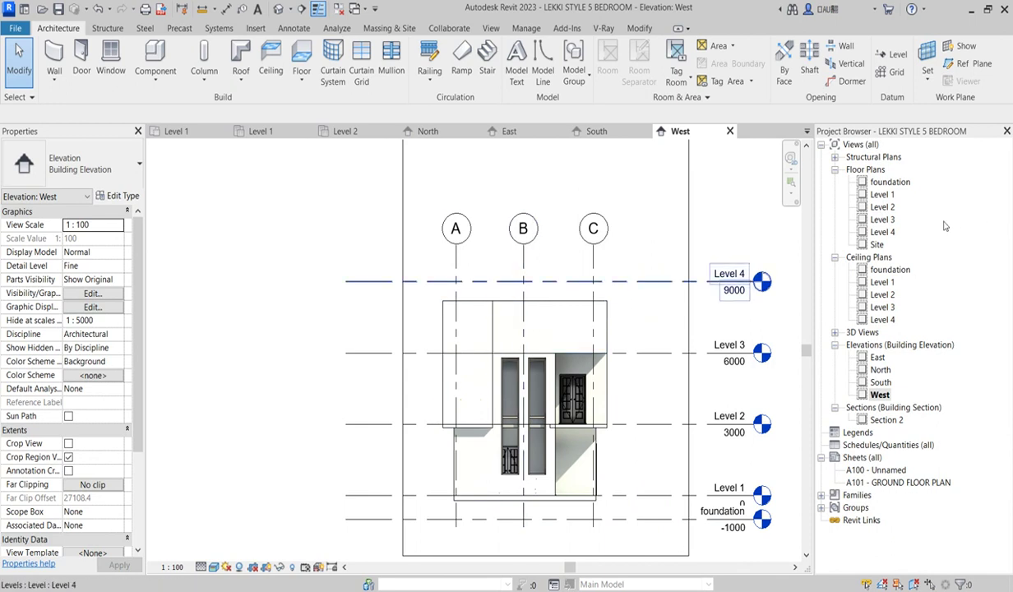
# Open the Level 1 floor plan at the V. Toilet and anti-room's exterior wall
pyautogui.doubleClick(882, 195)
pyautogui.scroll(-5, 451, 451)
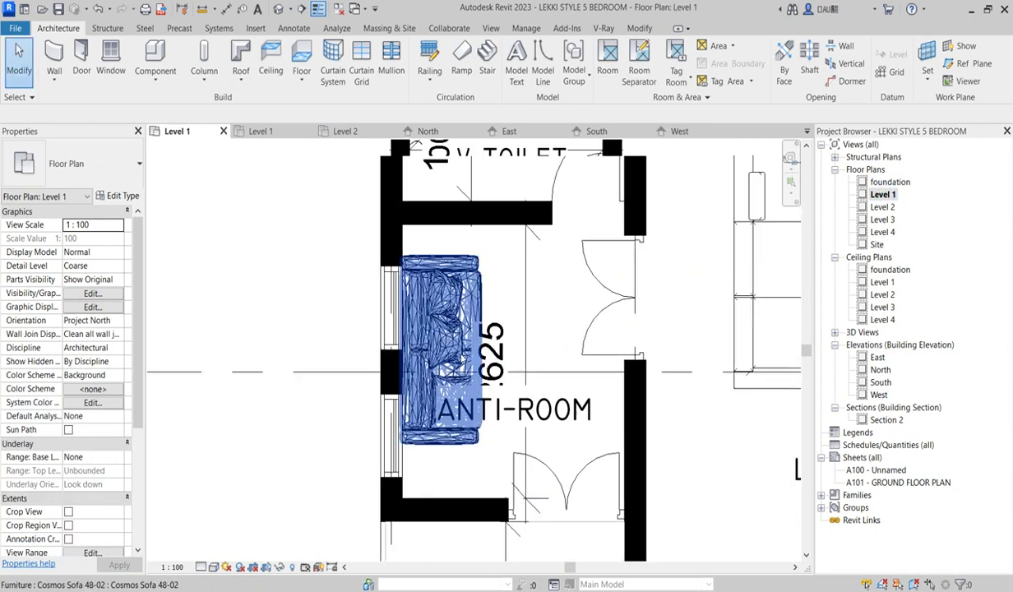
pyautogui.scroll(8, 444, 359)
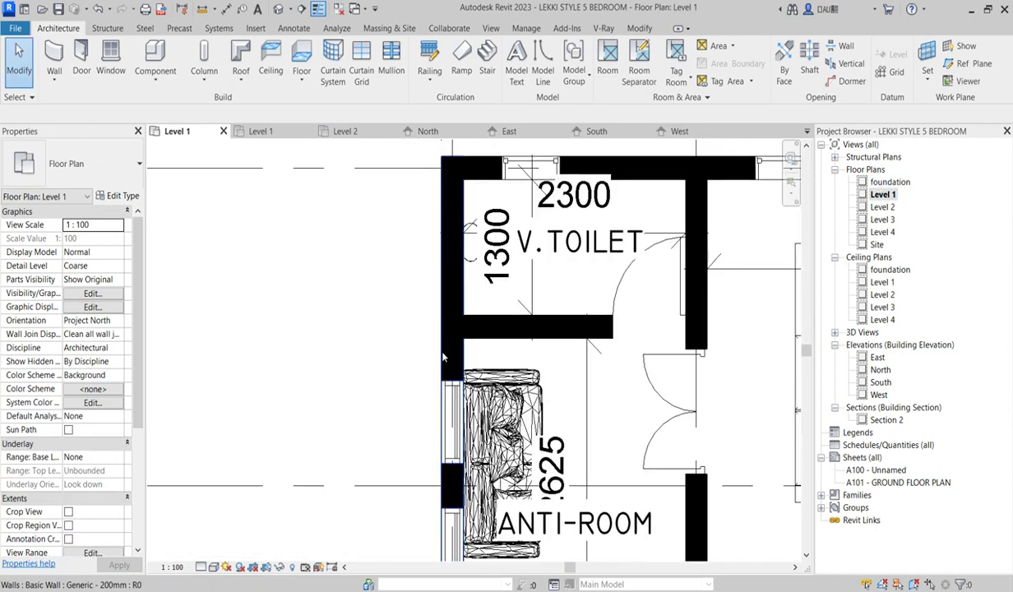
pyautogui.click(441, 345)
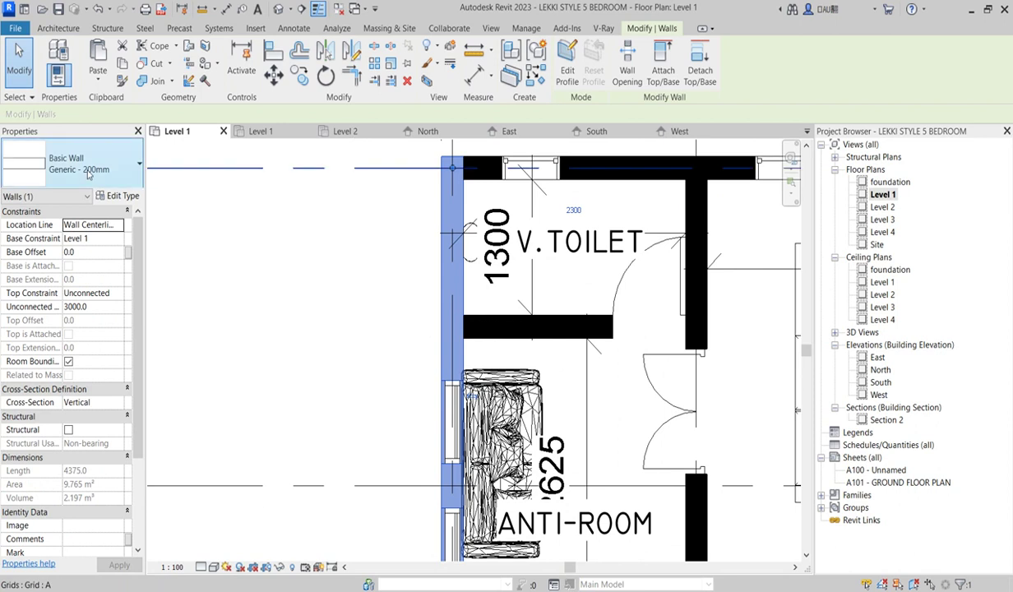
pyautogui.click(511, 74)
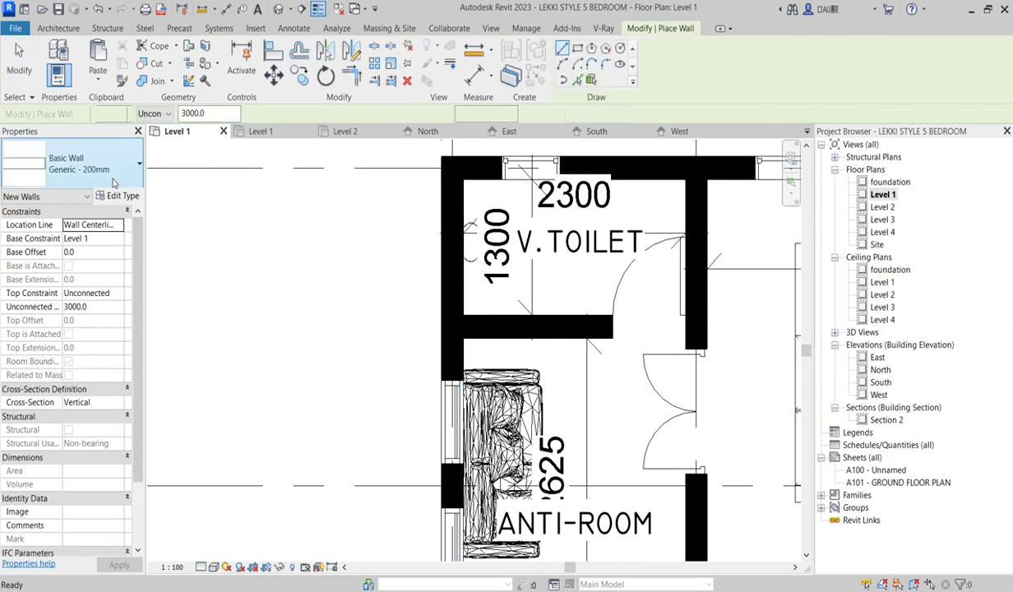
pyautogui.click(120, 175)
pyautogui.moveTo(155, 350); pyautogui.dragTo(170, 411)
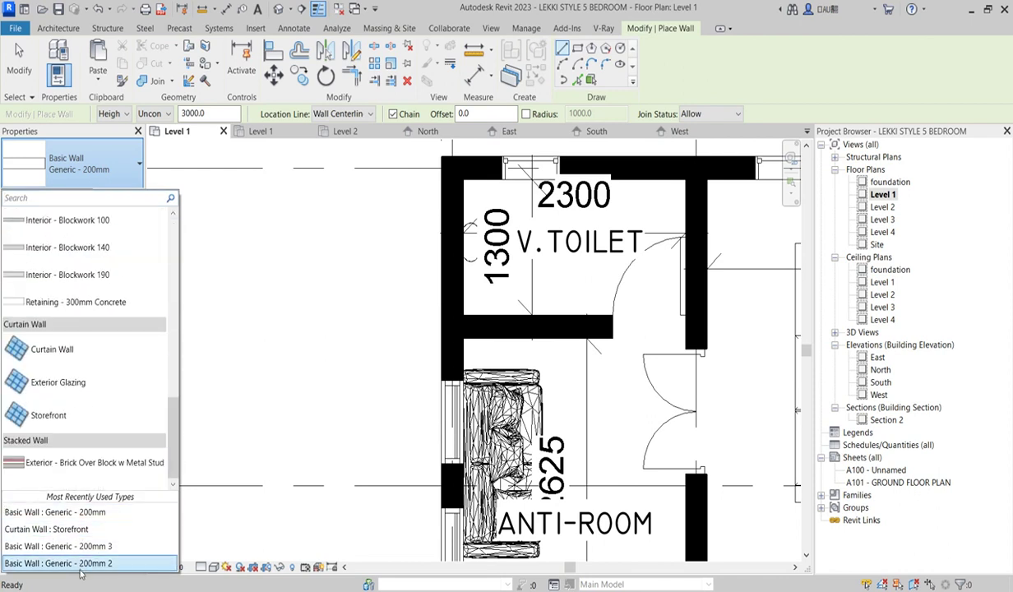
pyautogui.click(115, 196)
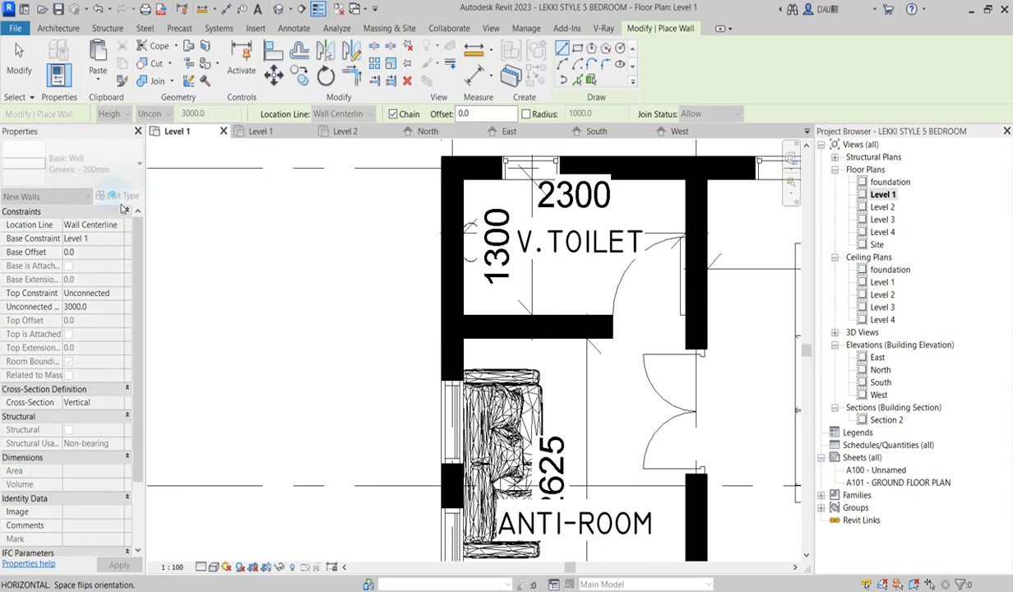
pyautogui.press('Escape')
pyautogui.press('Escape')
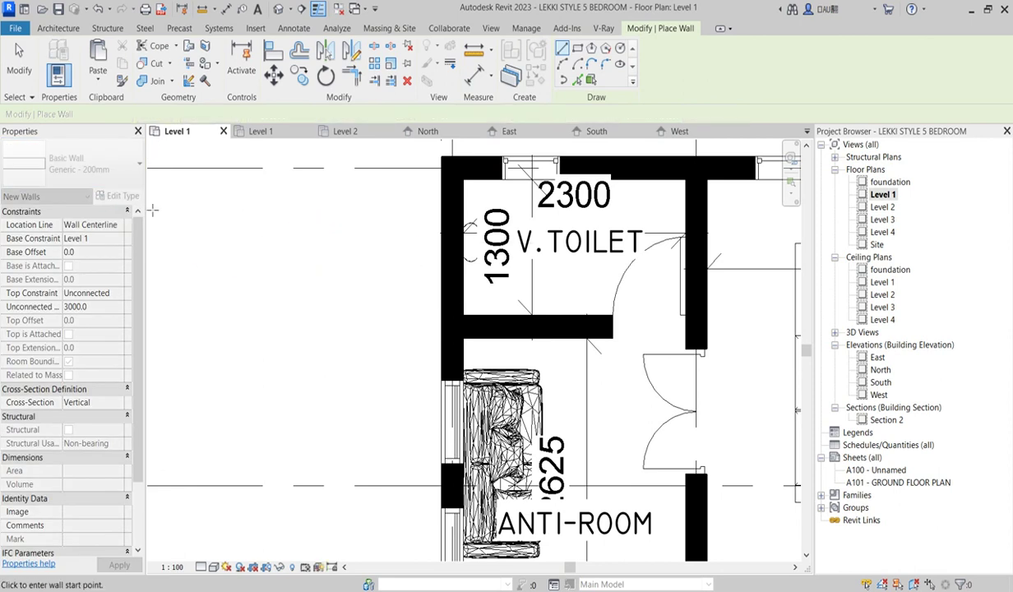
# Start a new wall and duplicate the Generic - 200mm type under the name "thin wall"
pyautogui.click(452, 327)
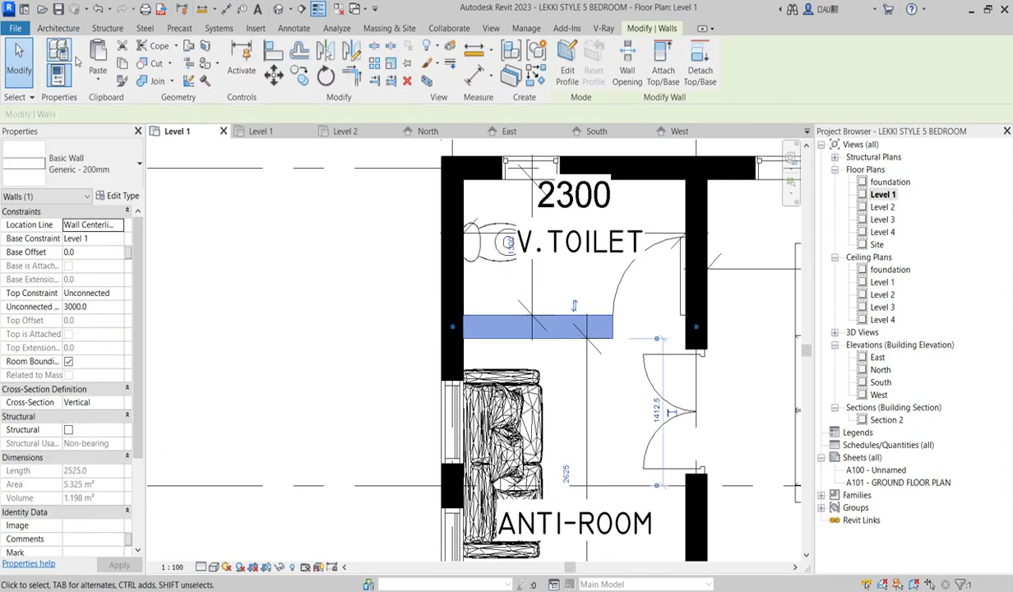
pyautogui.click(59, 29)
pyautogui.click(58, 68)
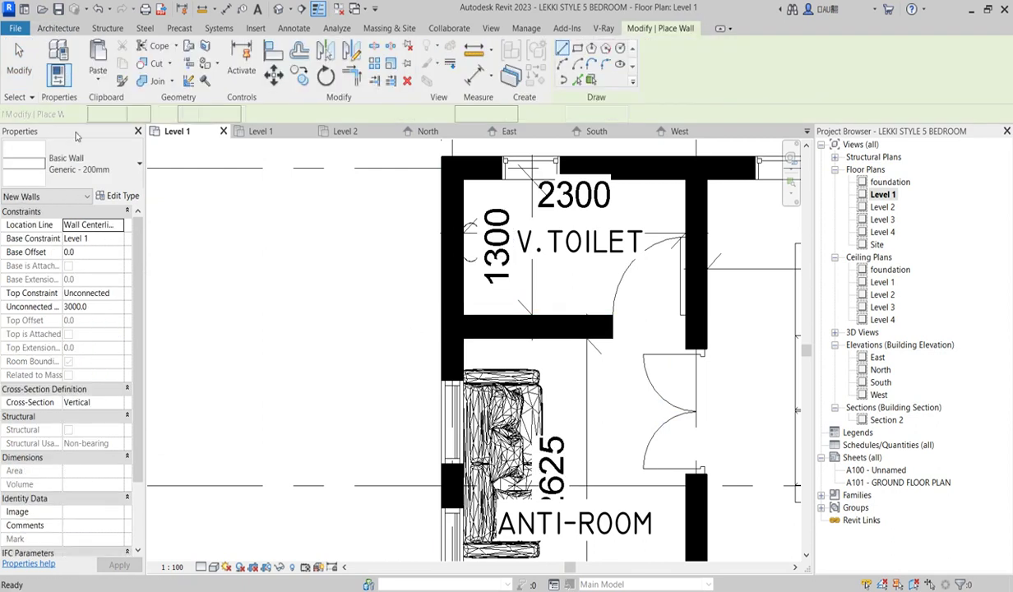
pyautogui.click(123, 199)
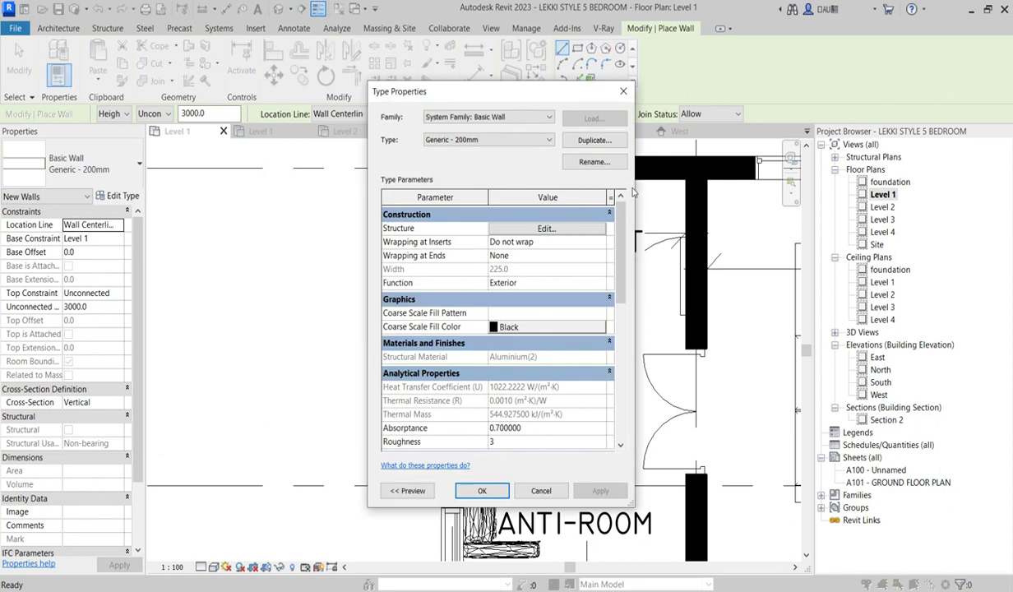
pyautogui.click(593, 142)
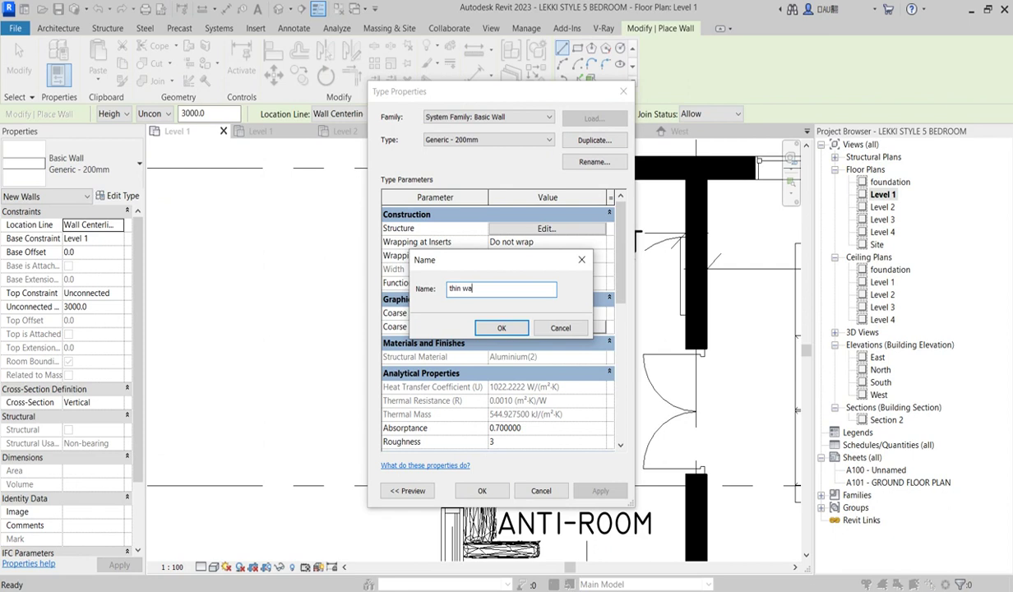
pyautogui.click(502, 329)
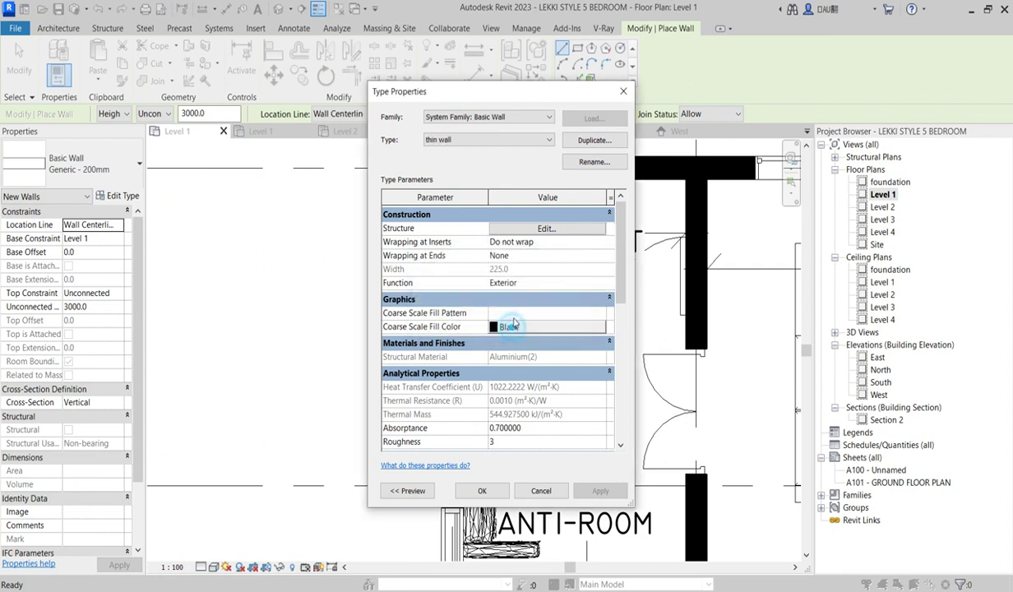
# Set the thin wall's structure layer thickness to 10 mm and duplicate its Aluminium(2) material together with its assets
pyautogui.click(548, 229)
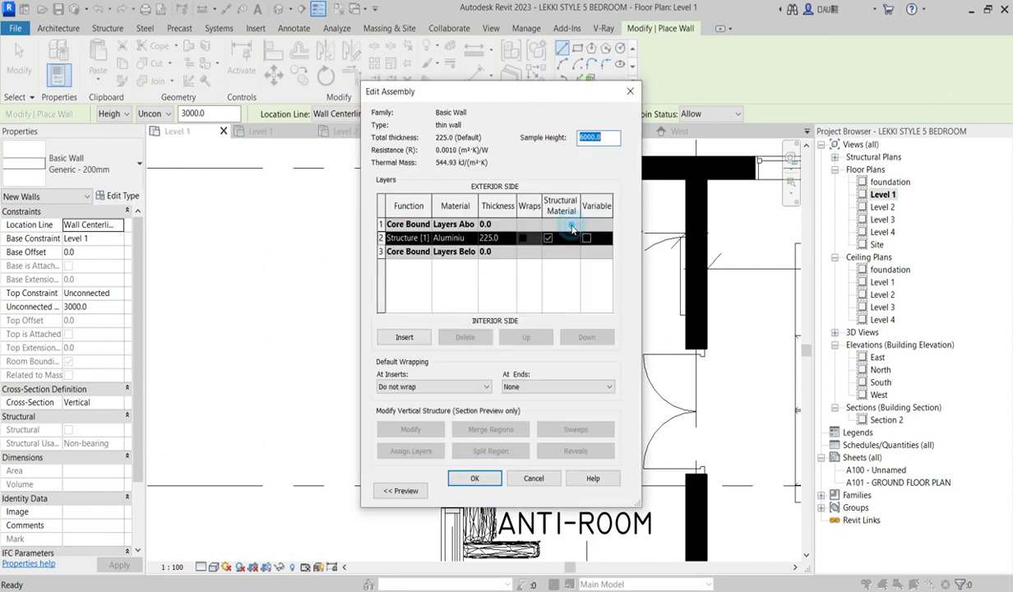
pyautogui.click(510, 241)
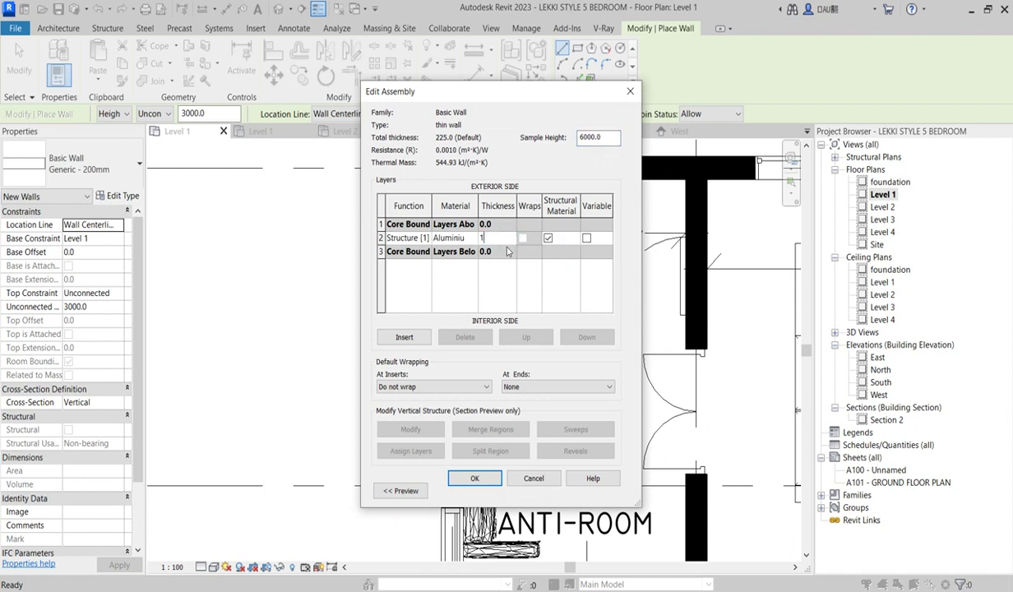
pyautogui.click(471, 238)
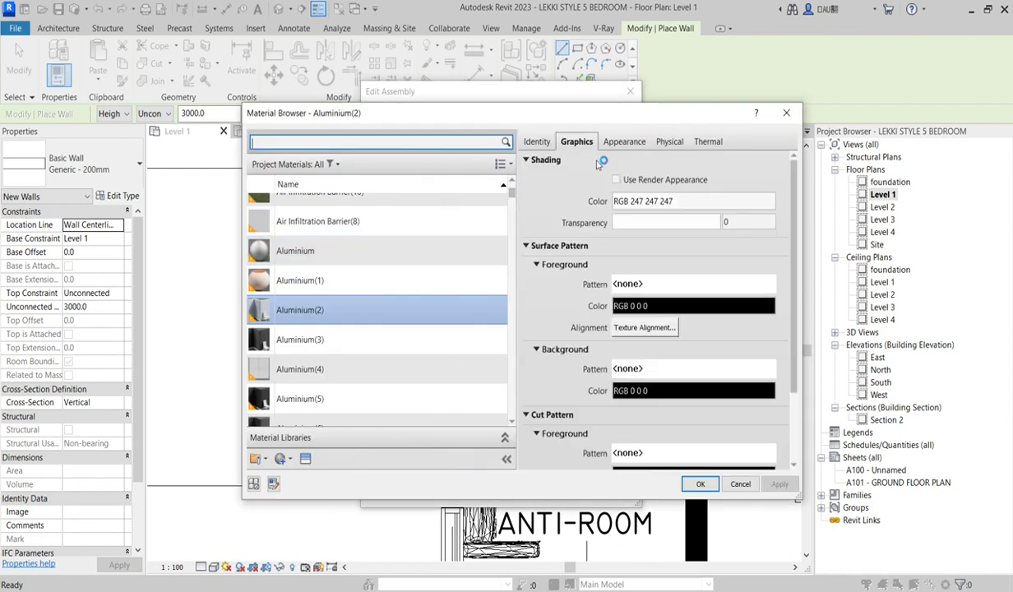
pyautogui.rightClick(376, 313)
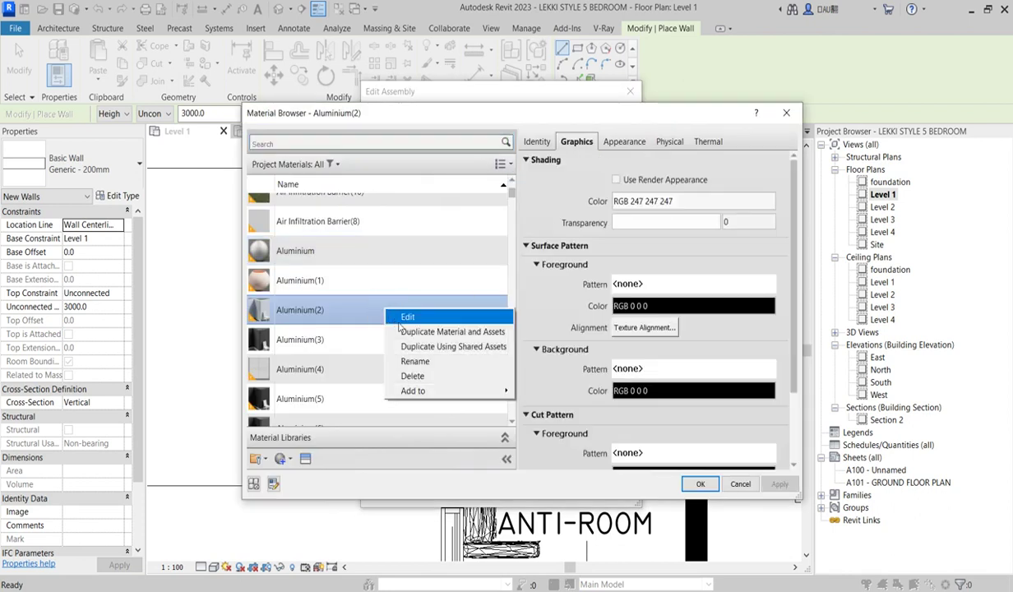
pyautogui.click(407, 333)
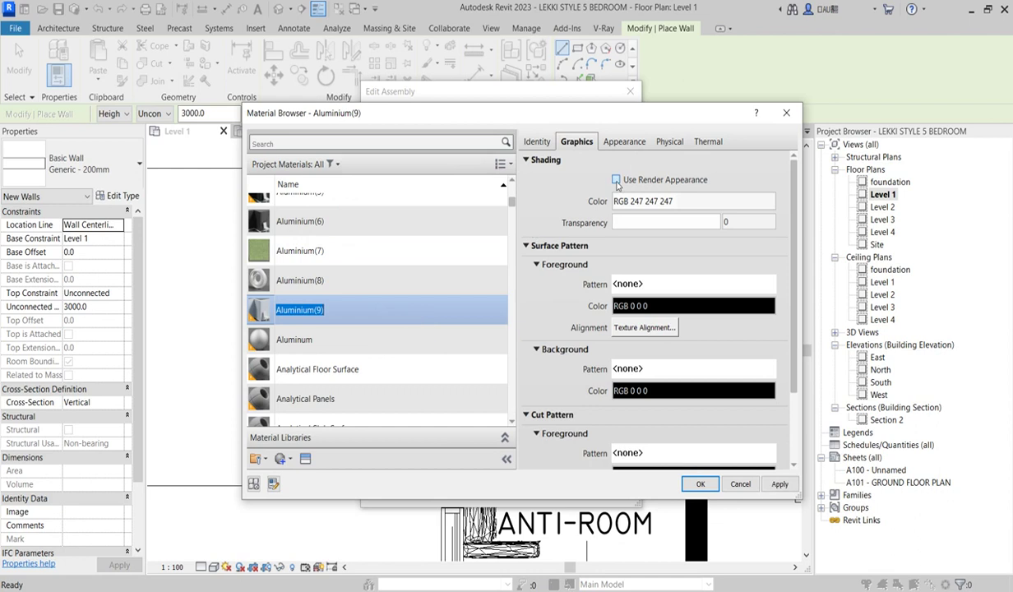
# Enable render appearance shading for the duplicated material and replace its appearance with Clapboards - Wood - 8" from the Siding category of the Appearance Library
pyautogui.click(617, 180)
pyautogui.click(622, 142)
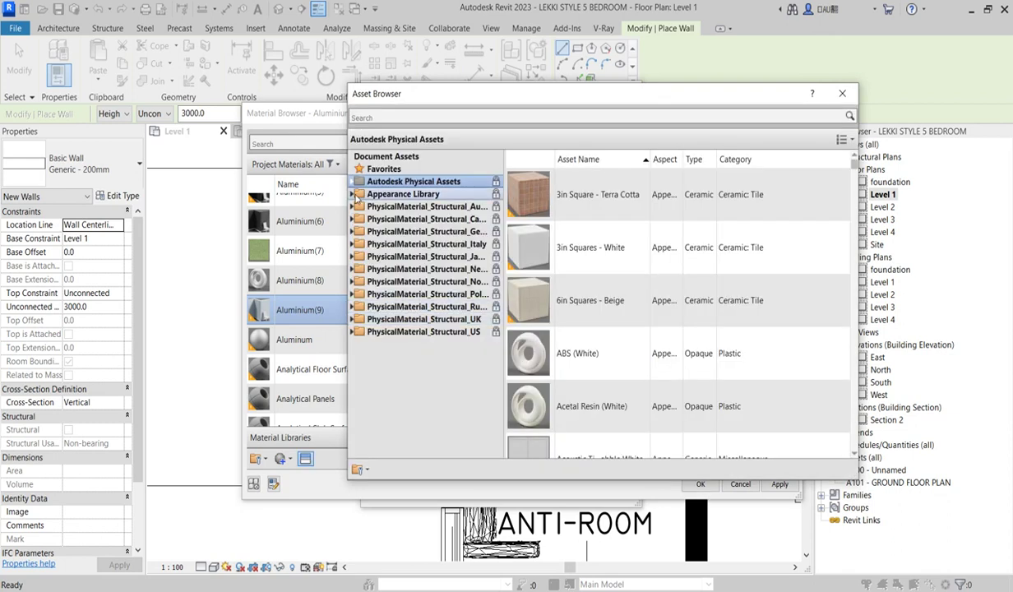
pyautogui.click(352, 195)
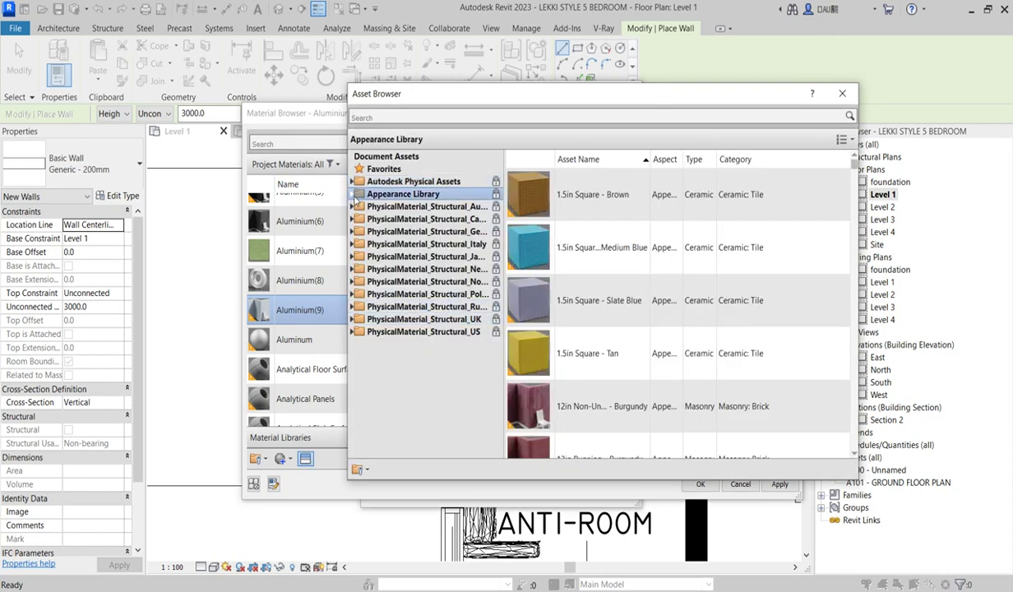
pyautogui.click(352, 194)
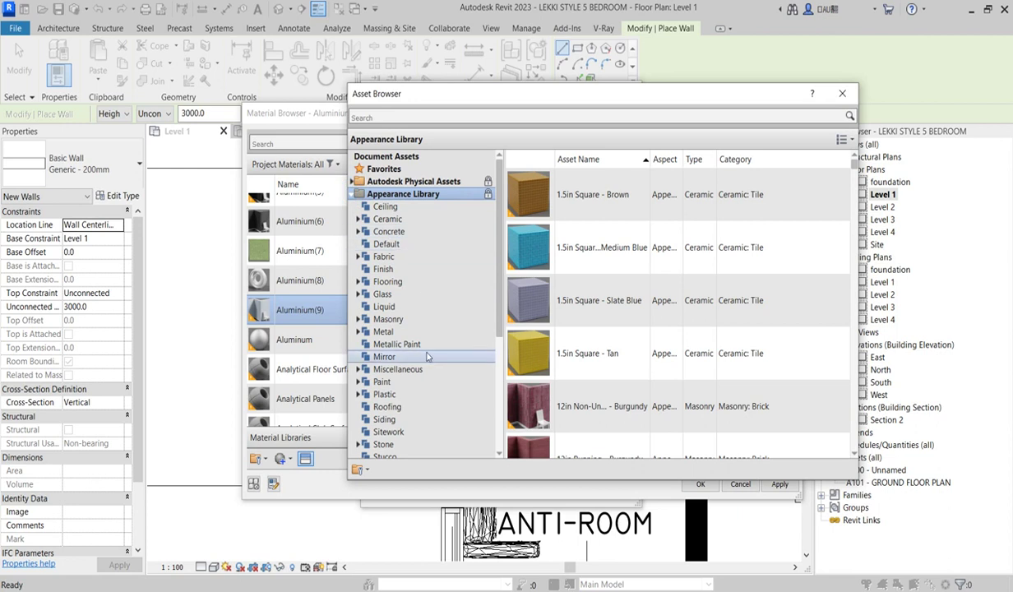
pyautogui.scroll(-2, 429, 353)
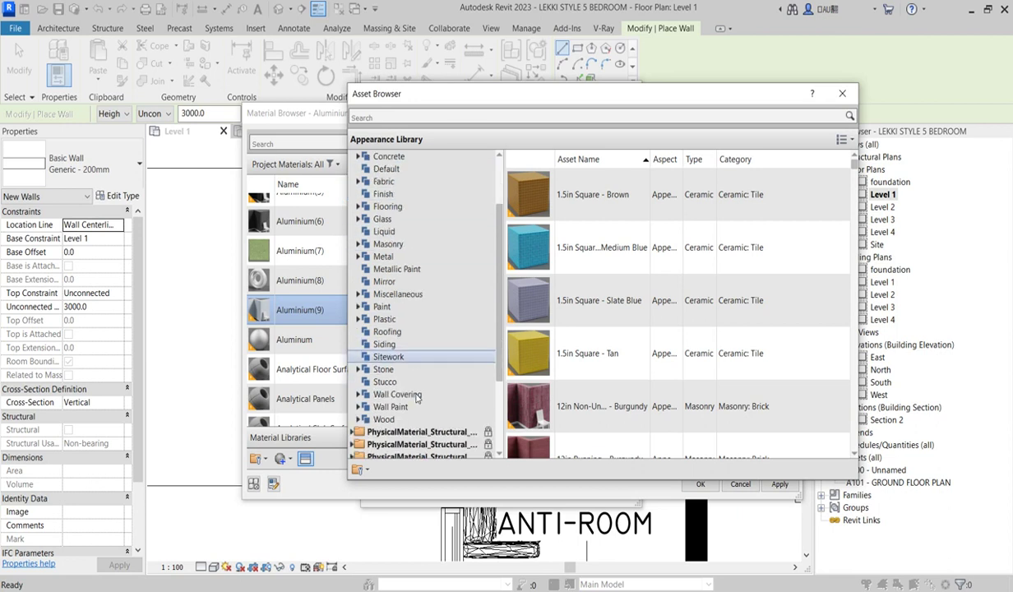
pyautogui.click(393, 344)
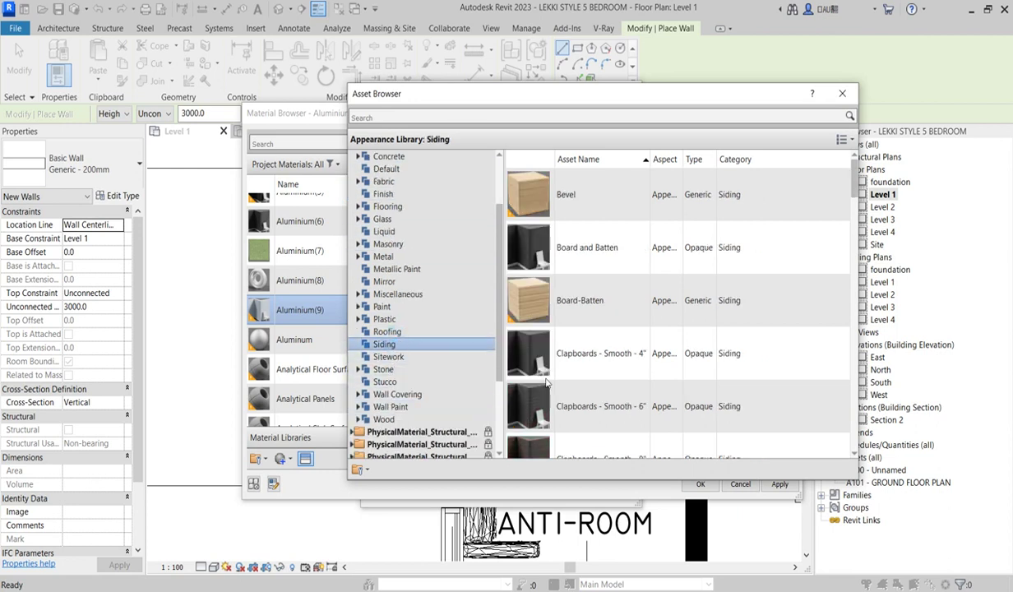
pyautogui.scroll(-5, 559, 395)
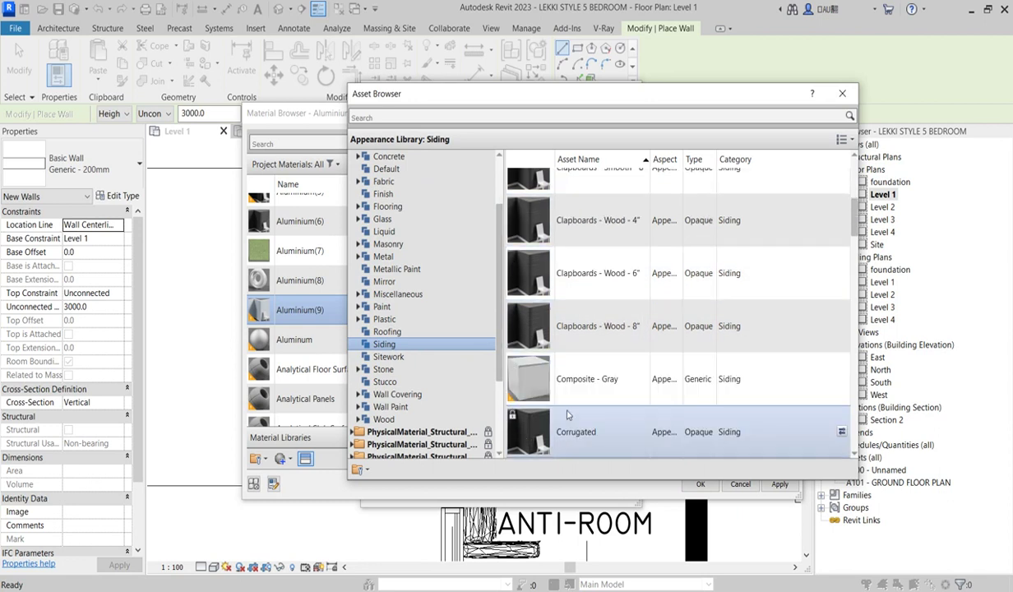
pyautogui.scroll(-5, 567, 370)
pyautogui.scroll(-10, 575, 387)
pyautogui.scroll(15, 583, 354)
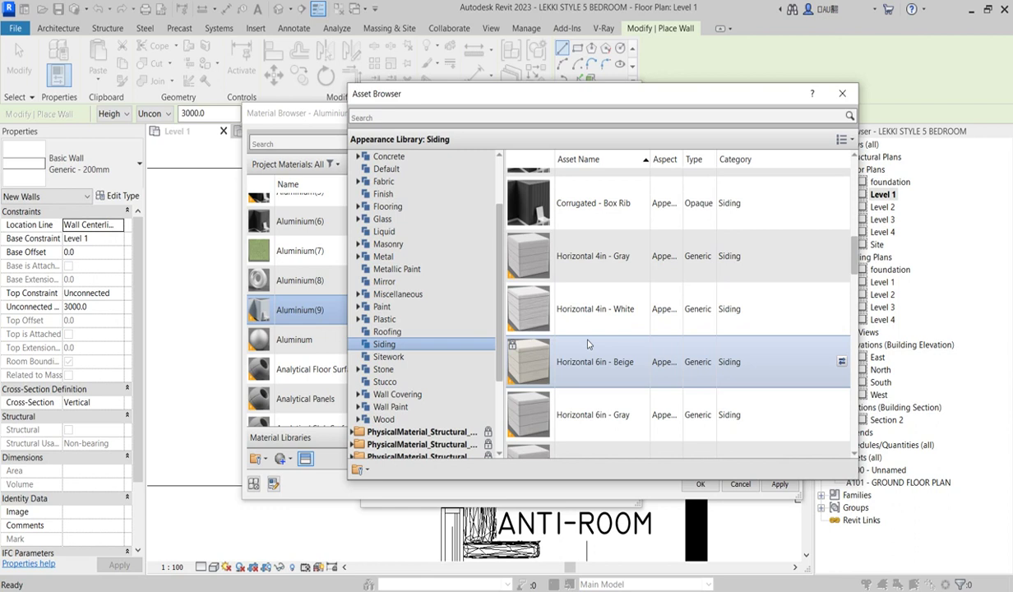
pyautogui.scroll(3, 588, 342)
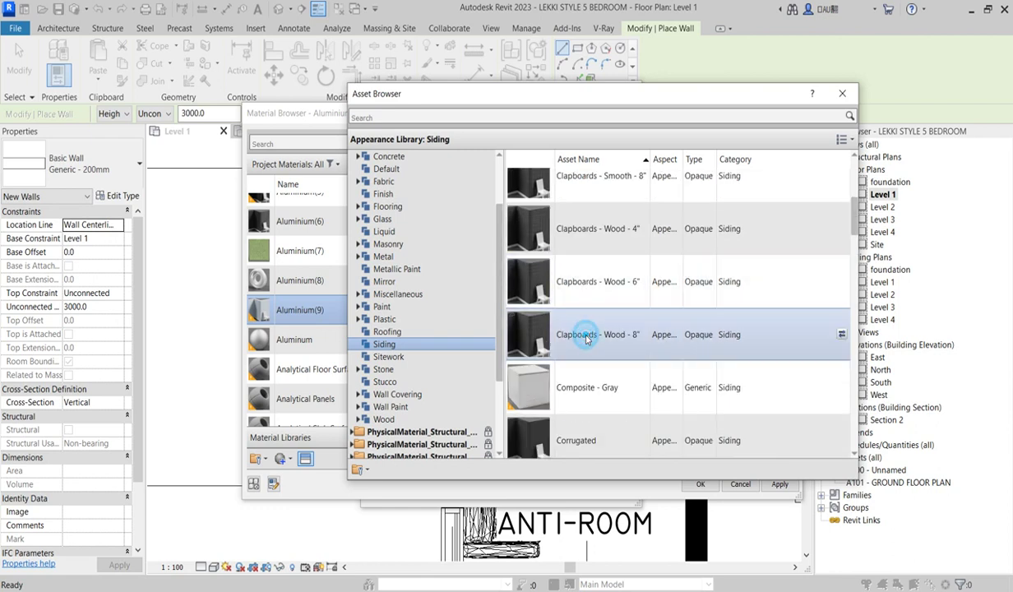
pyautogui.scroll(-1, 764, 405)
pyautogui.click(842, 93)
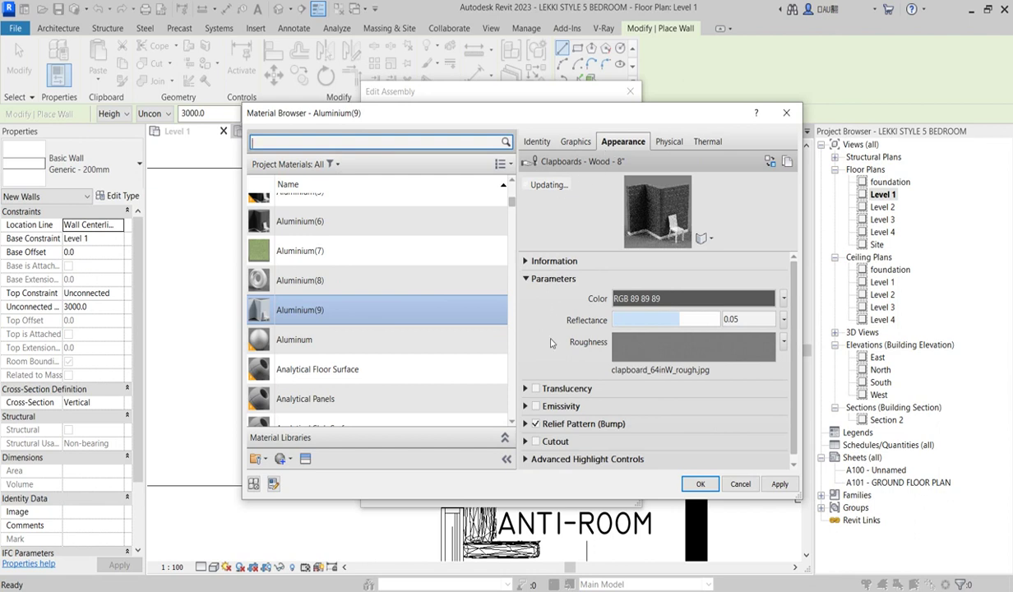
# Review the clapboard material's relief pattern image and accept the material, layer structure and thin wall type
pyautogui.scroll(-1, 551, 345)
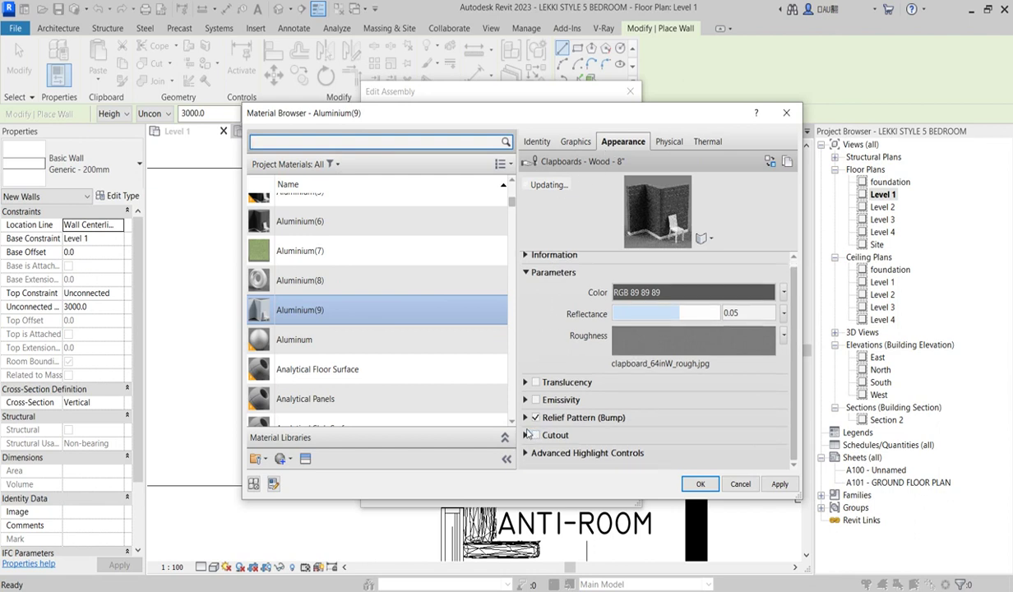
pyautogui.click(526, 419)
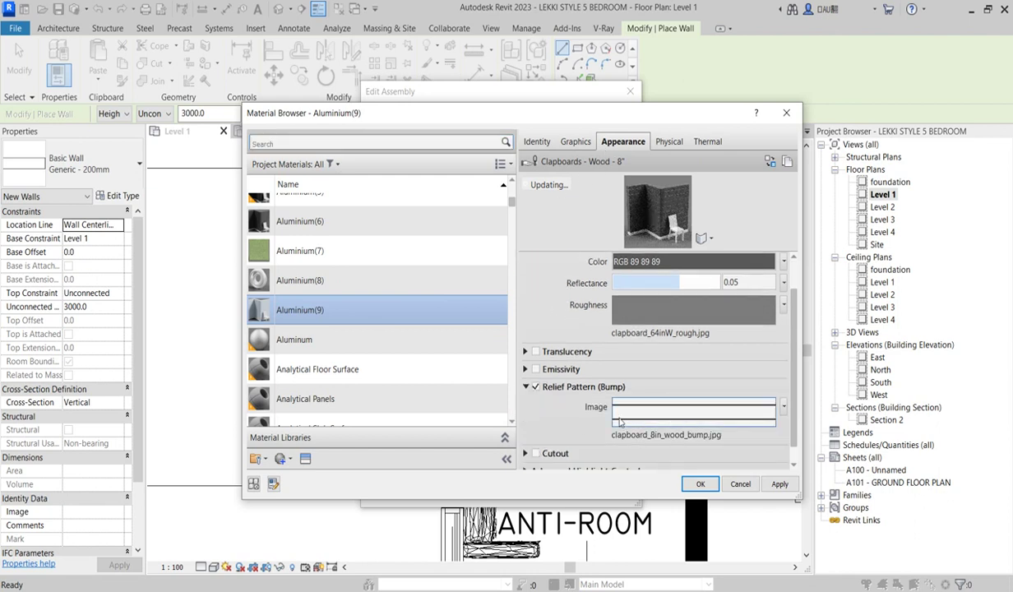
pyautogui.click(526, 386)
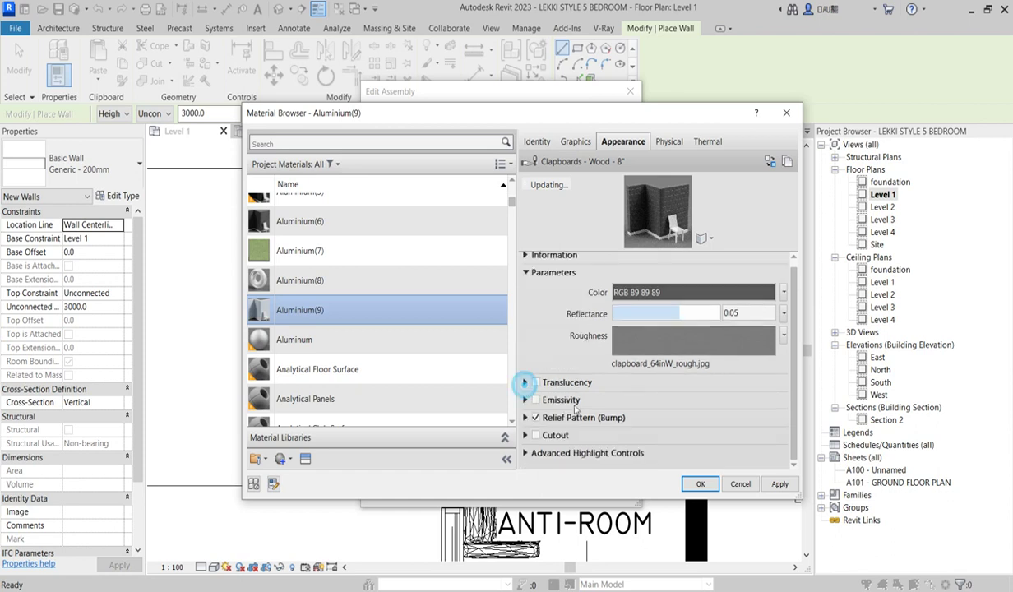
pyautogui.click(709, 486)
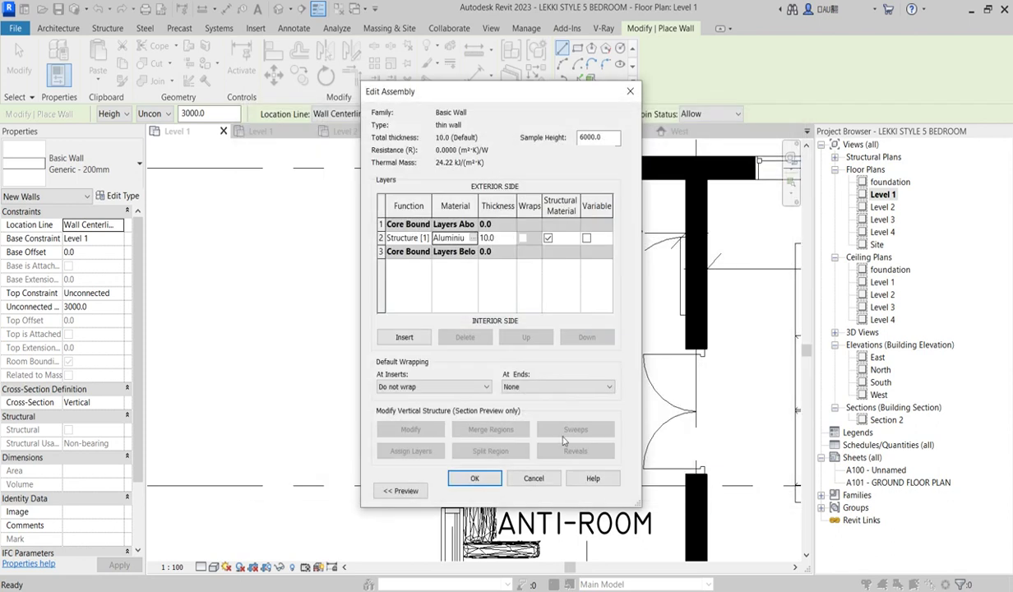
pyautogui.click(474, 479)
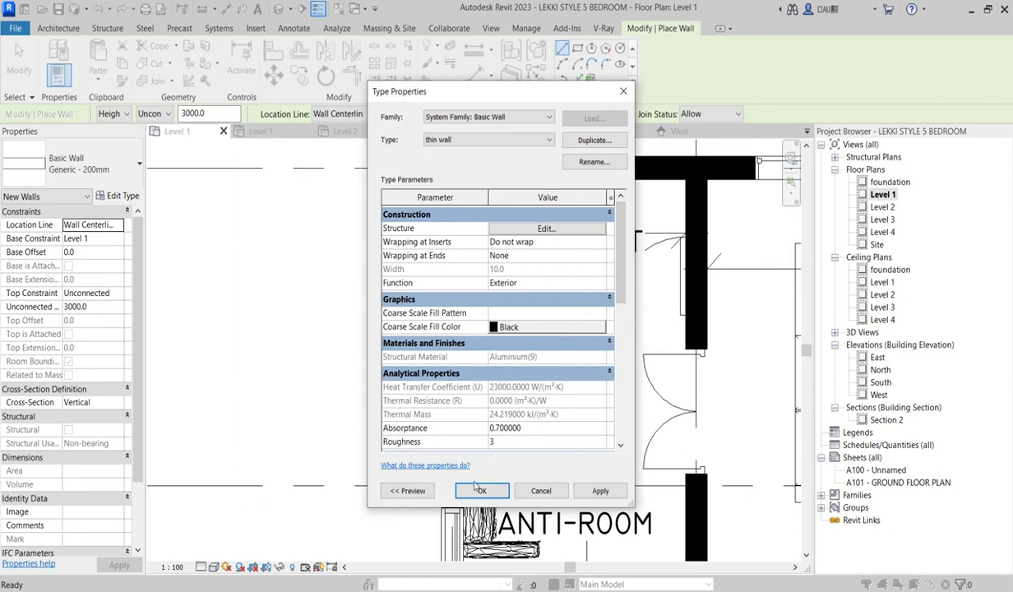
pyautogui.click(480, 491)
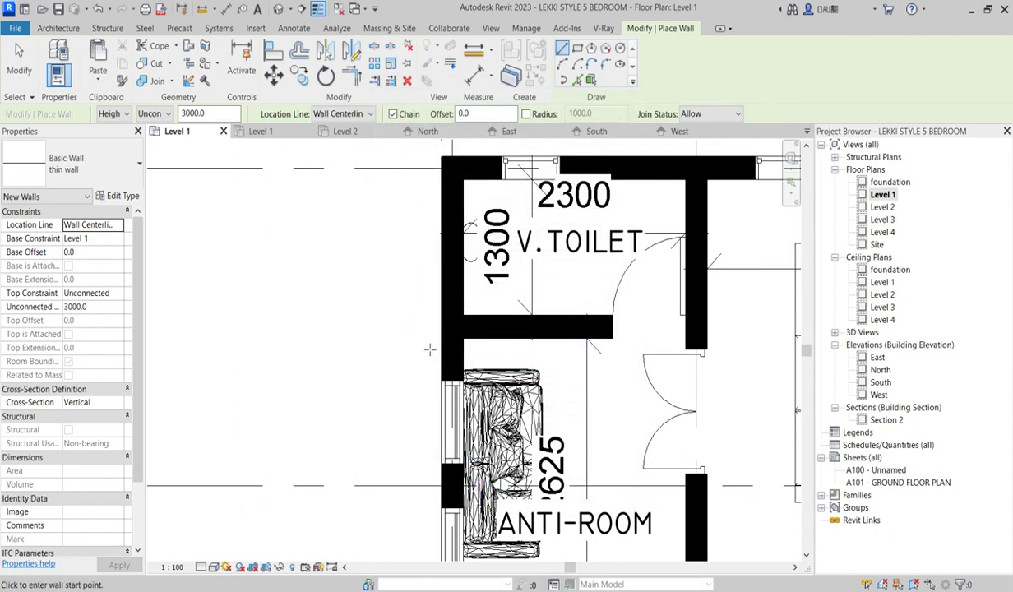
# Draw a straight vertical thin wall just outside the west wall, from beside the toilet partition to the anti-room's lower exterior corner
pyautogui.scroll(-5, 436, 345)
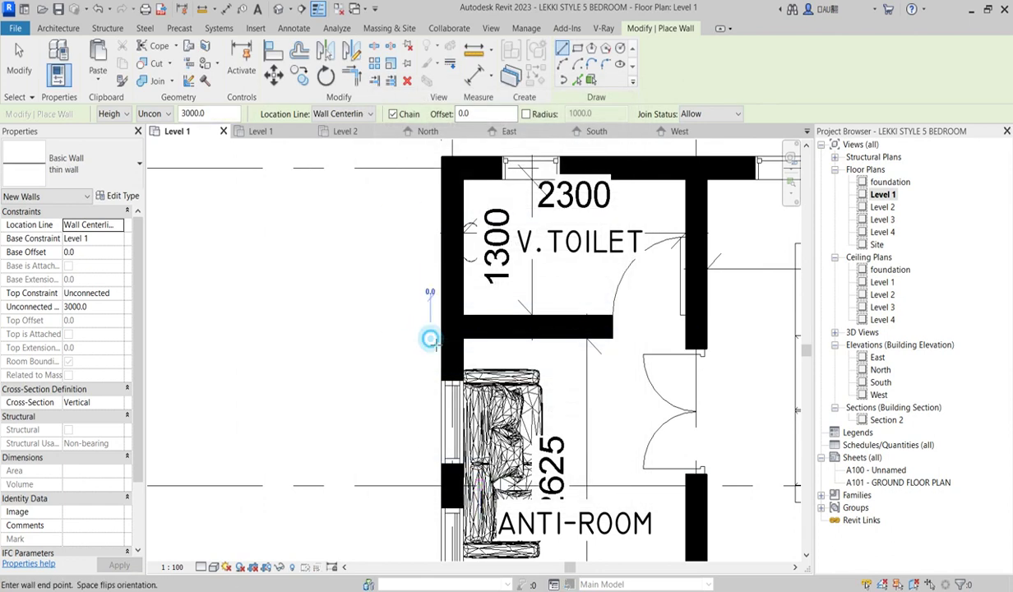
pyautogui.scroll(6, 423, 487)
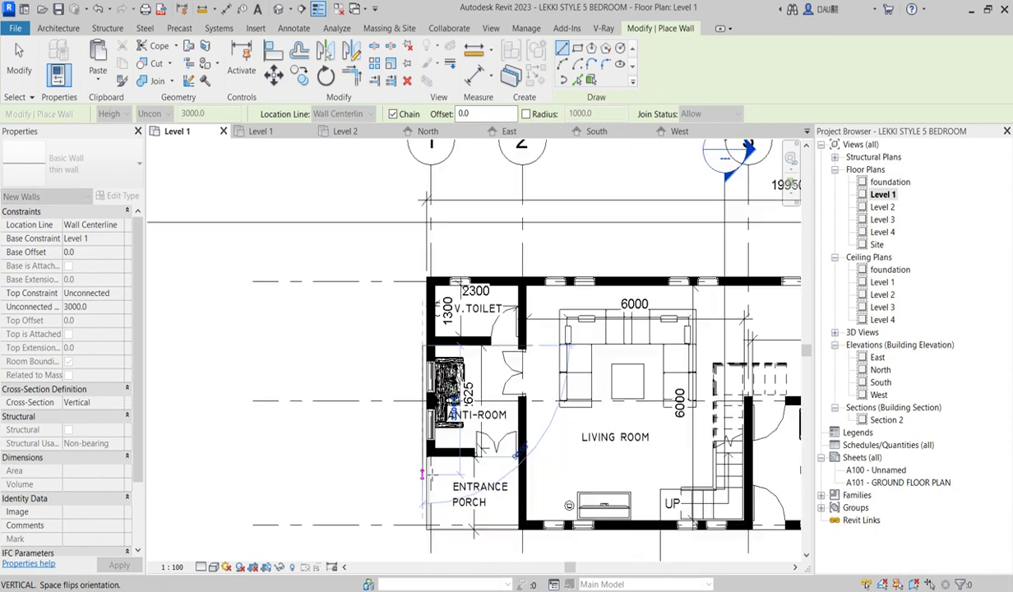
pyautogui.click(415, 445)
pyautogui.press('Escape')
pyautogui.press('Escape')
# Align the thin wall with the outer face of the anti-room's west exterior wall
pyautogui.press('w')
pyautogui.press('a')
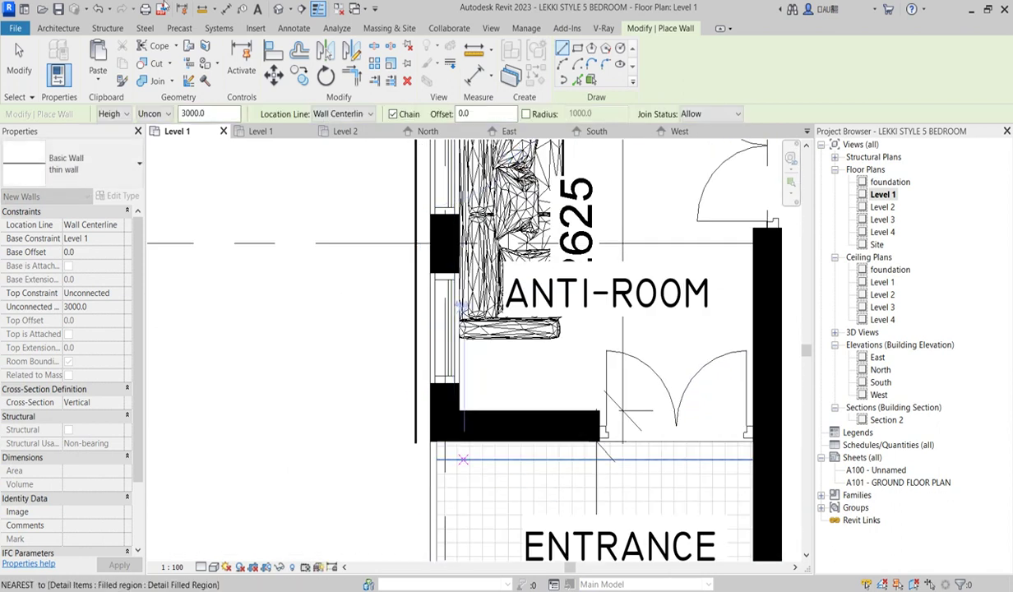
pyautogui.click(271, 60)
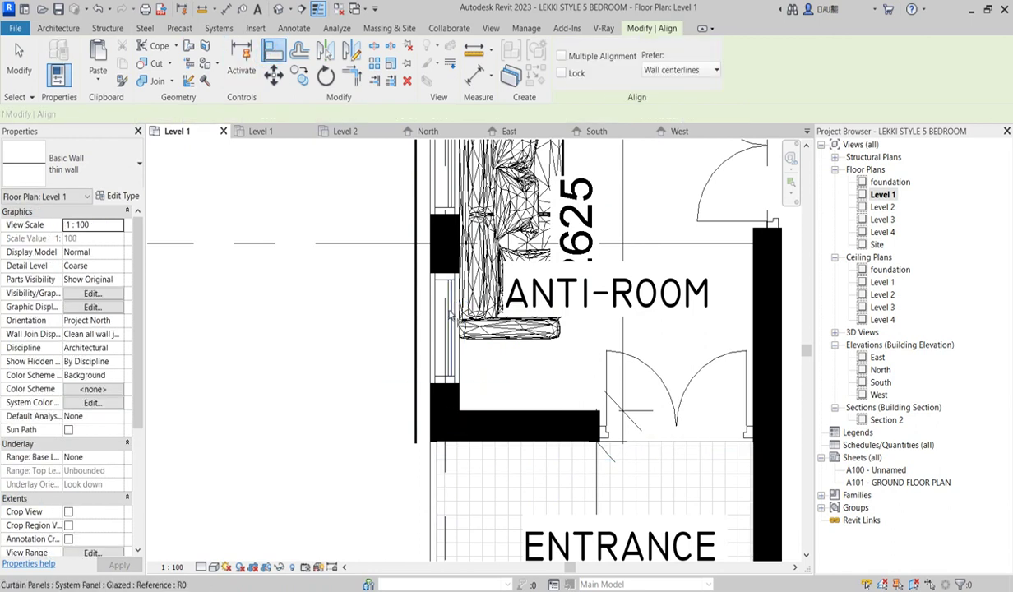
pyautogui.scroll(3, 411, 236)
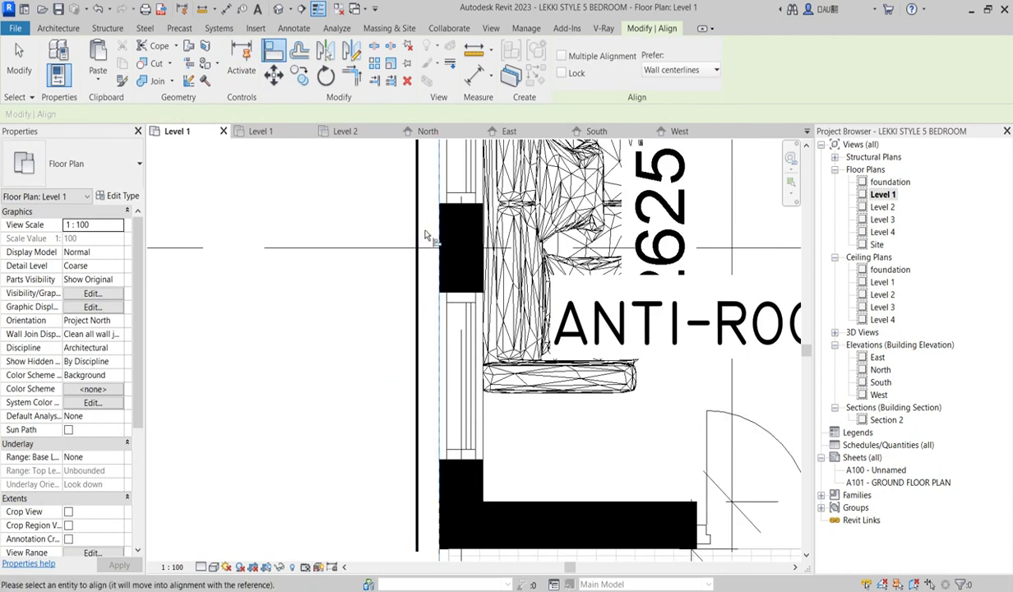
pyautogui.click(419, 230)
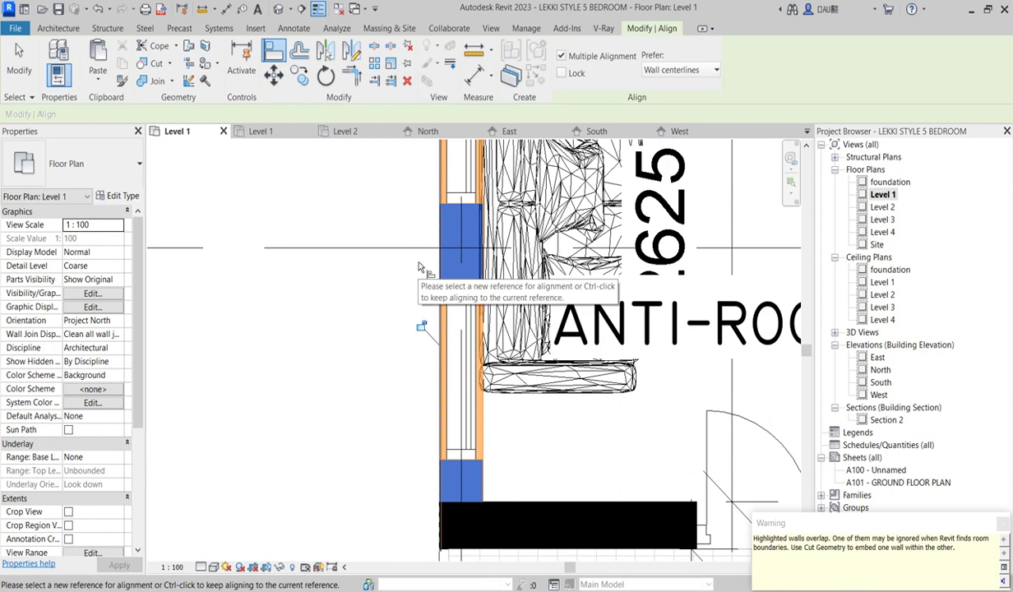
pyautogui.scroll(2, 446, 265)
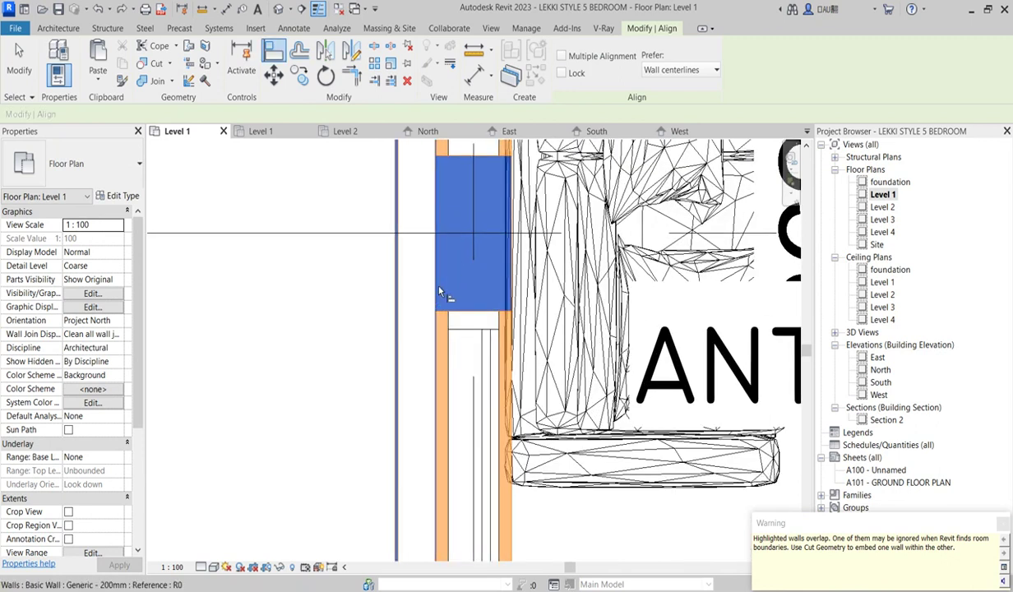
pyautogui.scroll(2, 444, 296)
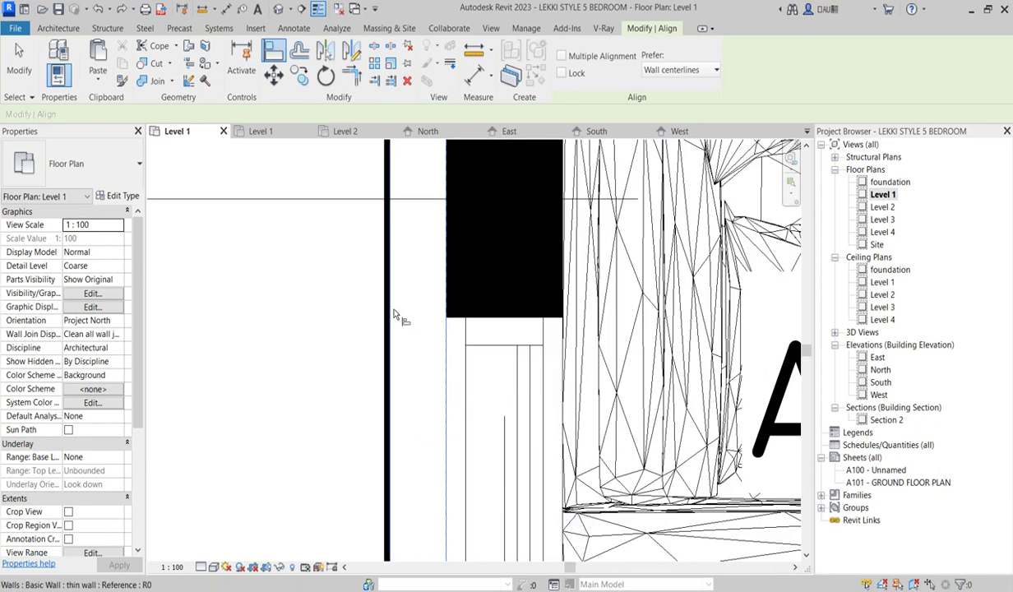
pyautogui.click(392, 312)
pyautogui.scroll(-3, 395, 321)
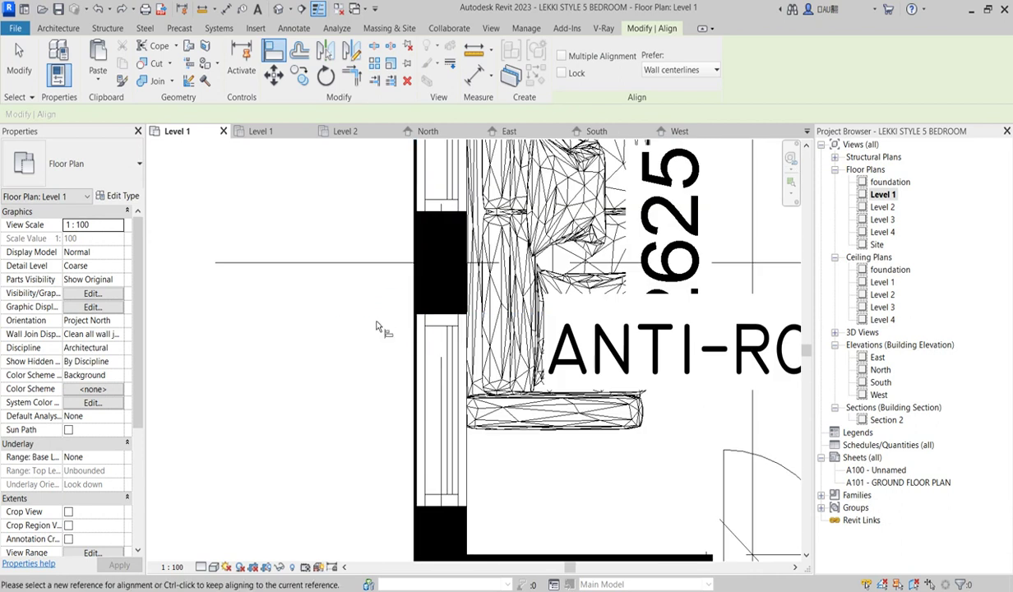
pyautogui.press('Escape')
pyautogui.press('Escape')
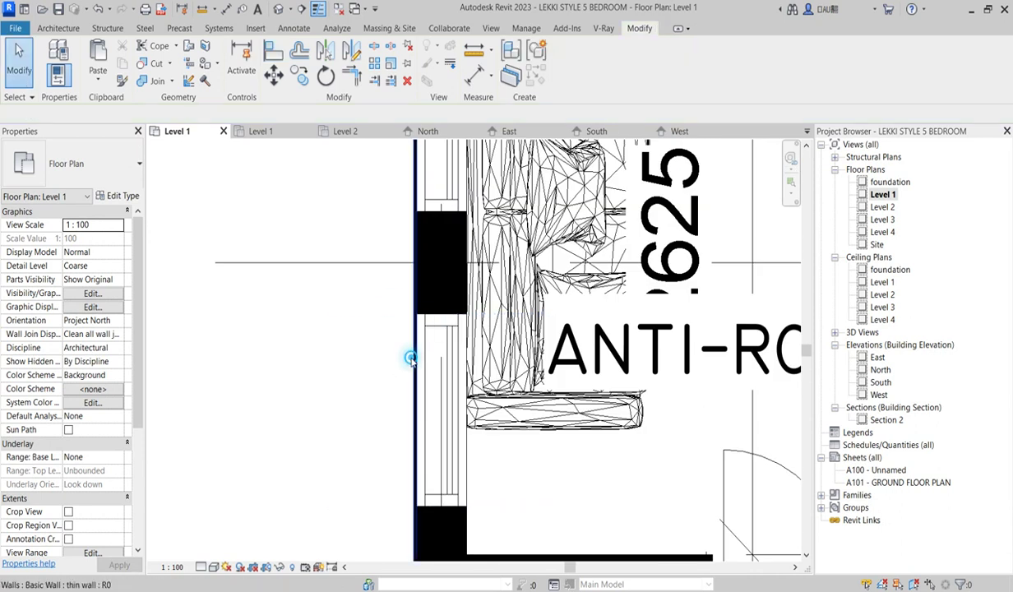
# In the West elevation, stretch the thin wall's top to about 8400 mm above Level 1 and extend its base down to foundation level
pyautogui.click(410, 360)
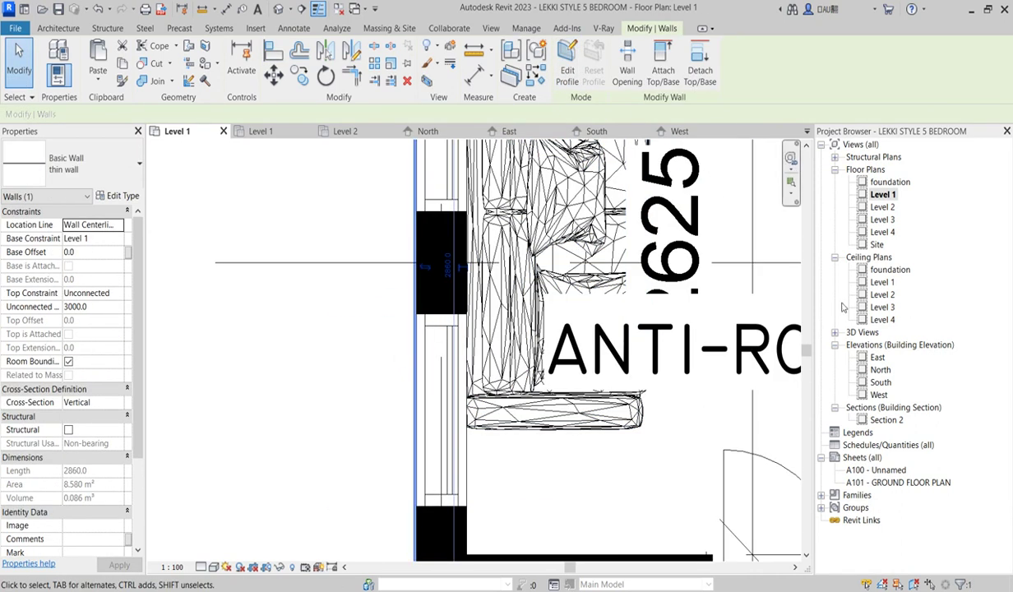
pyautogui.doubleClick(878, 394)
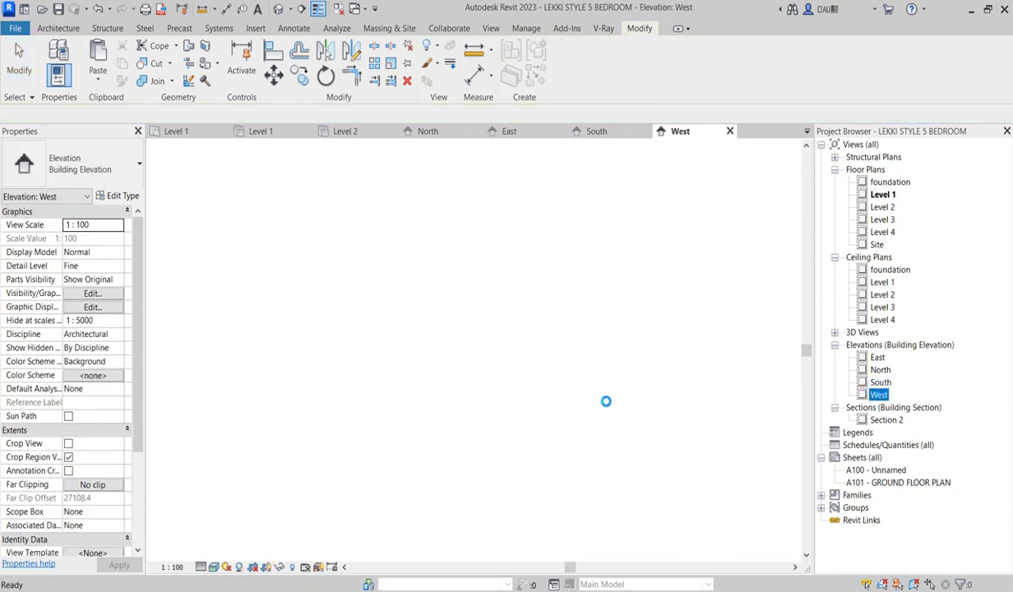
pyautogui.scroll(2, 524, 380)
pyautogui.moveTo(524, 380); pyautogui.dragTo(517, 192)
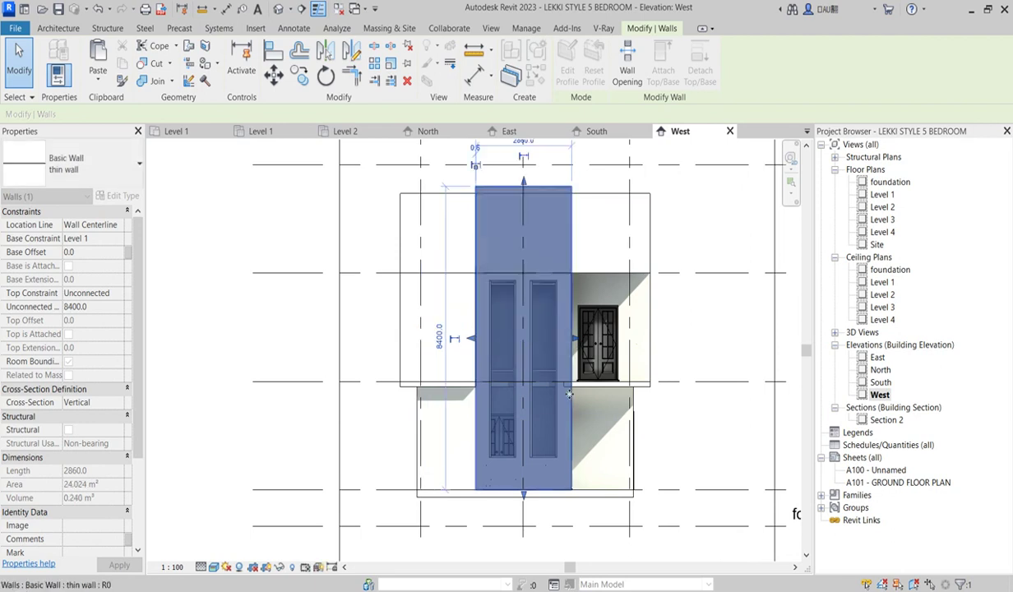
pyautogui.scroll(2, 530, 543)
pyautogui.moveTo(521, 477); pyautogui.dragTo(532, 526)
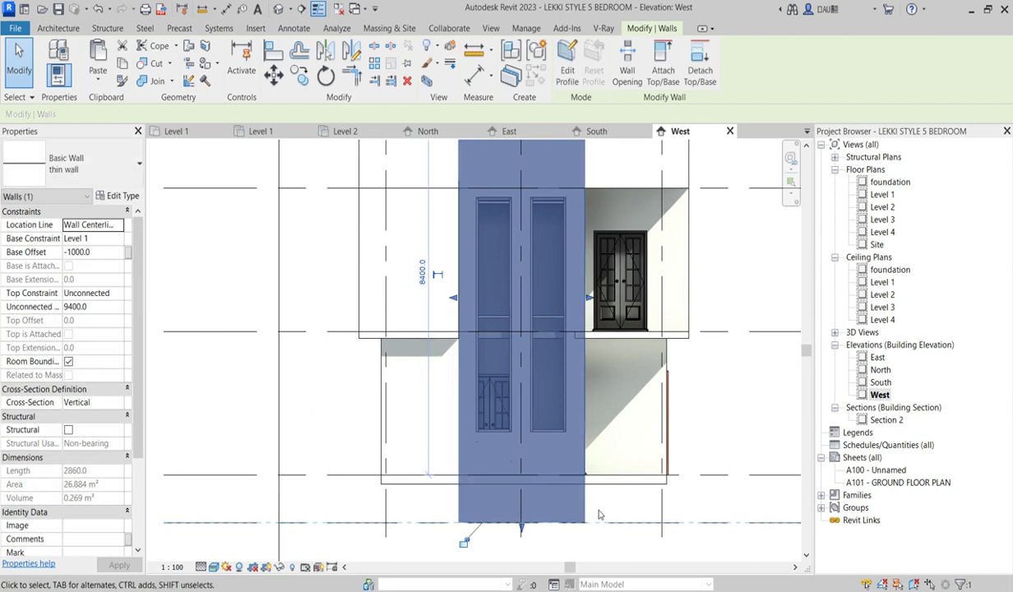
pyautogui.click(589, 494)
# Edit the thin wall's profile to cut two 4900 mm tall openings, about 750 and 800 mm wide, around the curtain walls
pyautogui.scroll(-2, 600, 452)
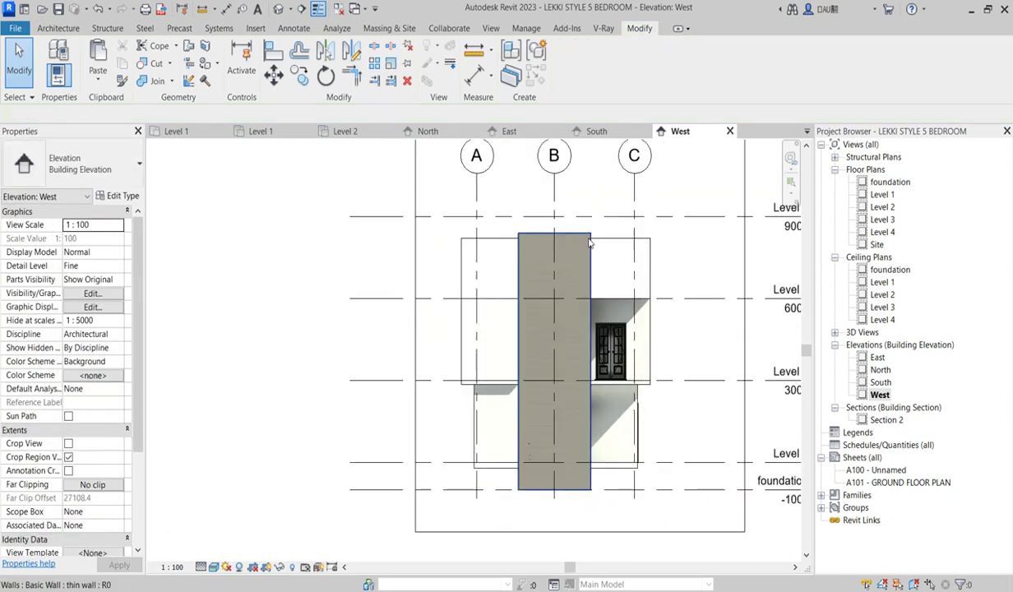
pyautogui.click(590, 265)
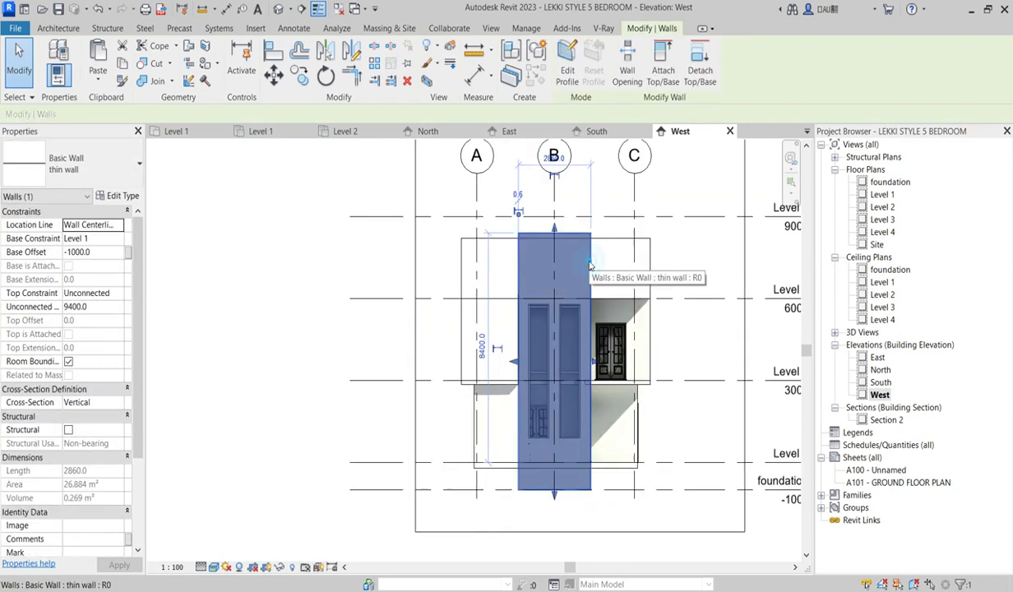
pyautogui.click(568, 66)
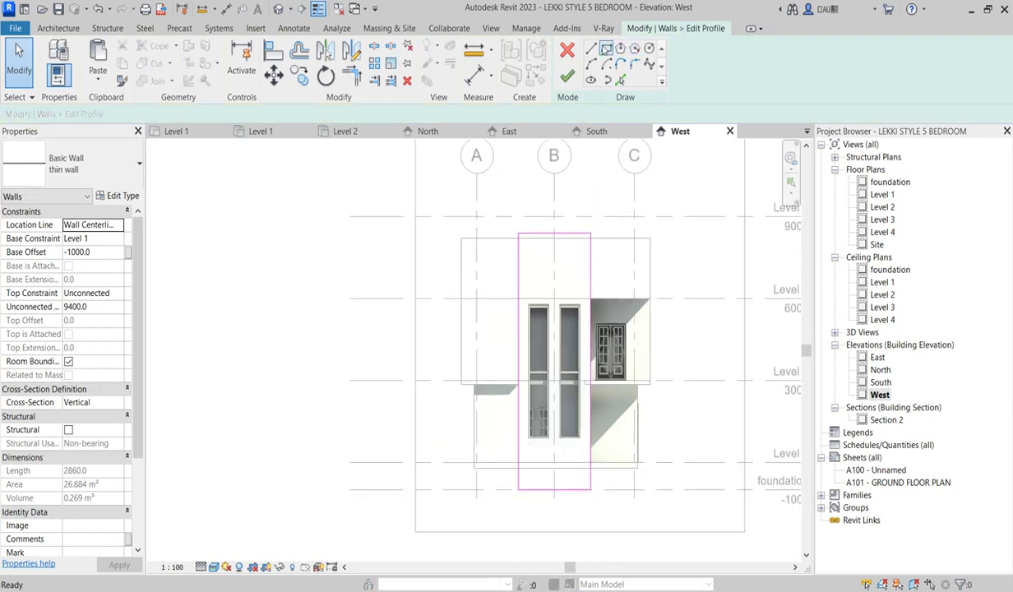
pyautogui.click(605, 47)
pyautogui.scroll(4, 526, 304)
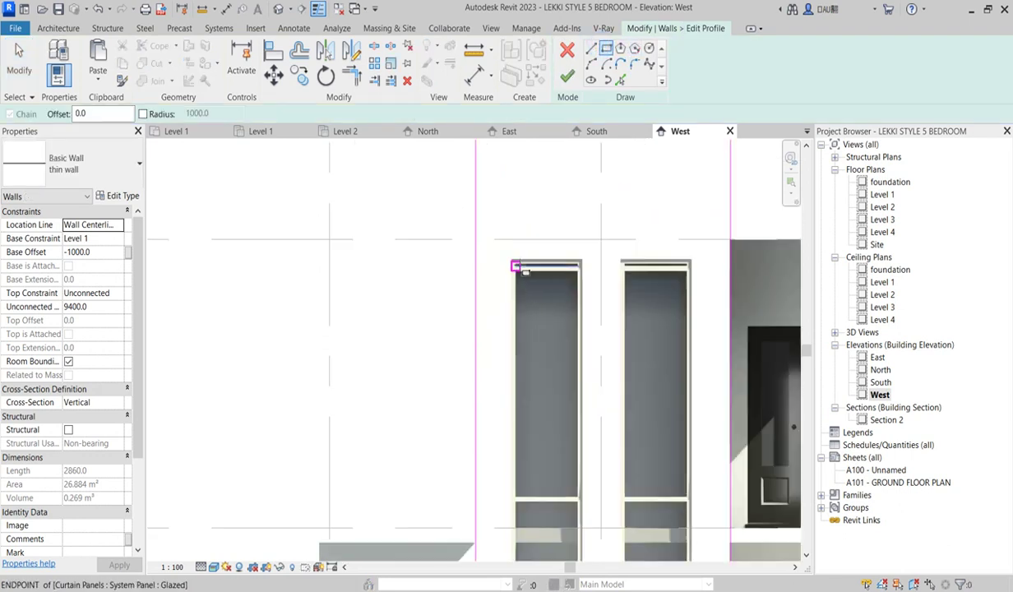
pyautogui.click(511, 259)
pyautogui.scroll(-4, 574, 537)
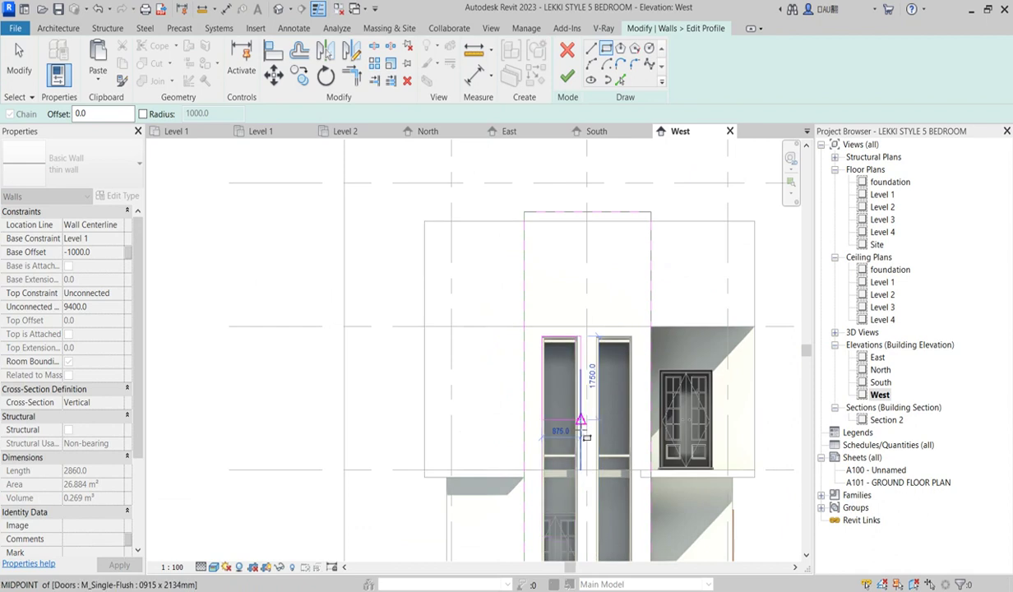
pyautogui.scroll(2, 584, 552)
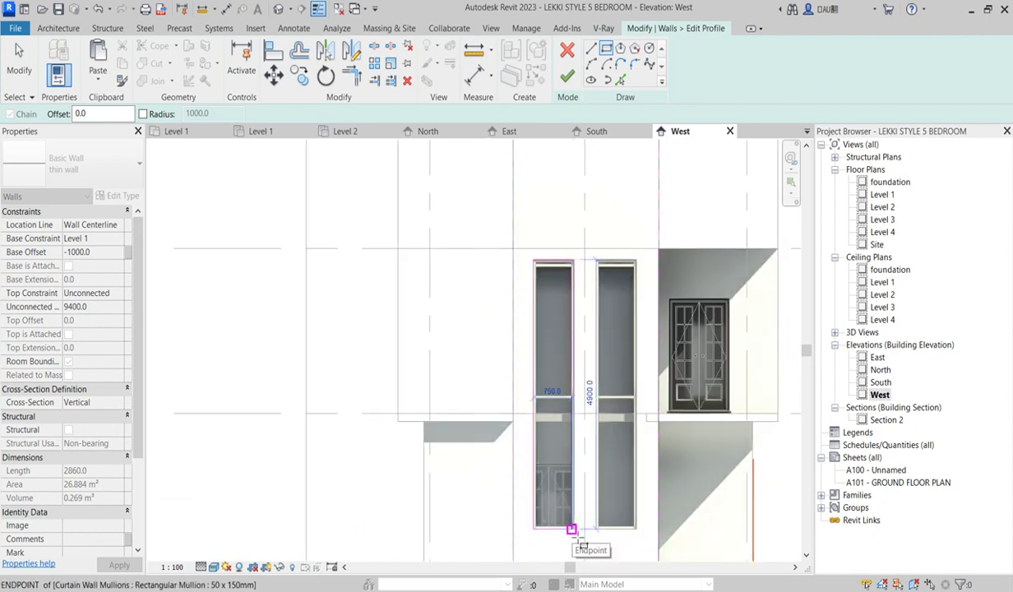
pyautogui.click(658, 521)
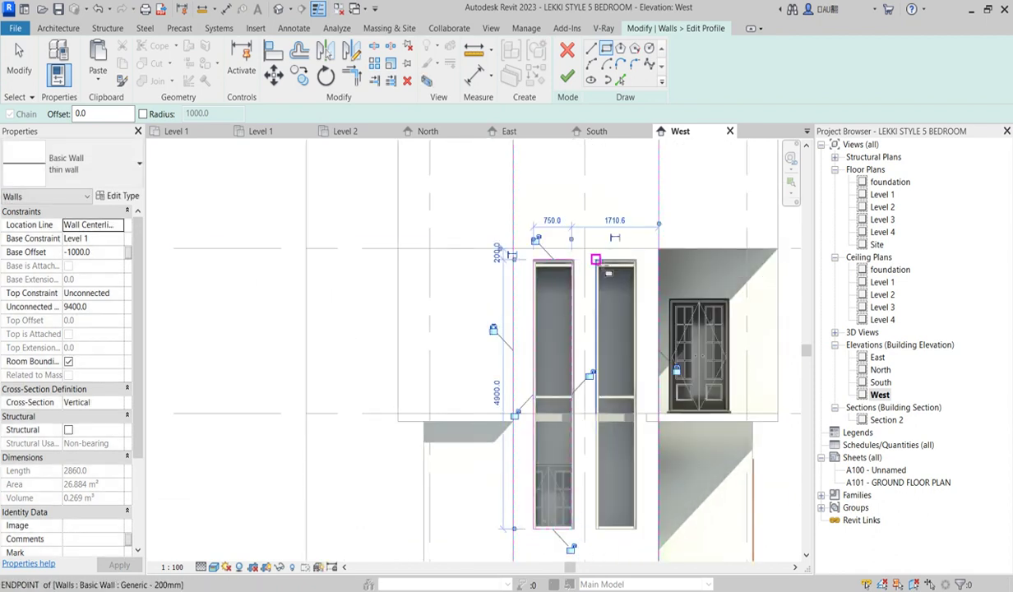
pyautogui.click(636, 528)
pyautogui.click(567, 76)
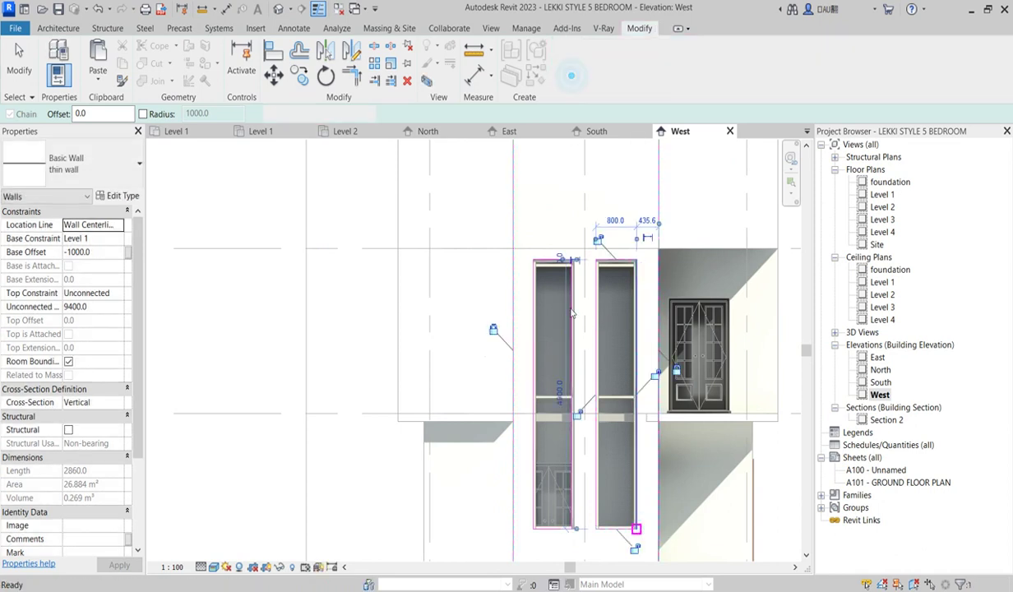
# Narrow the West elevation's crop region by pulling the edge beyond grid C closer to the building
pyautogui.scroll(-3, 437, 368)
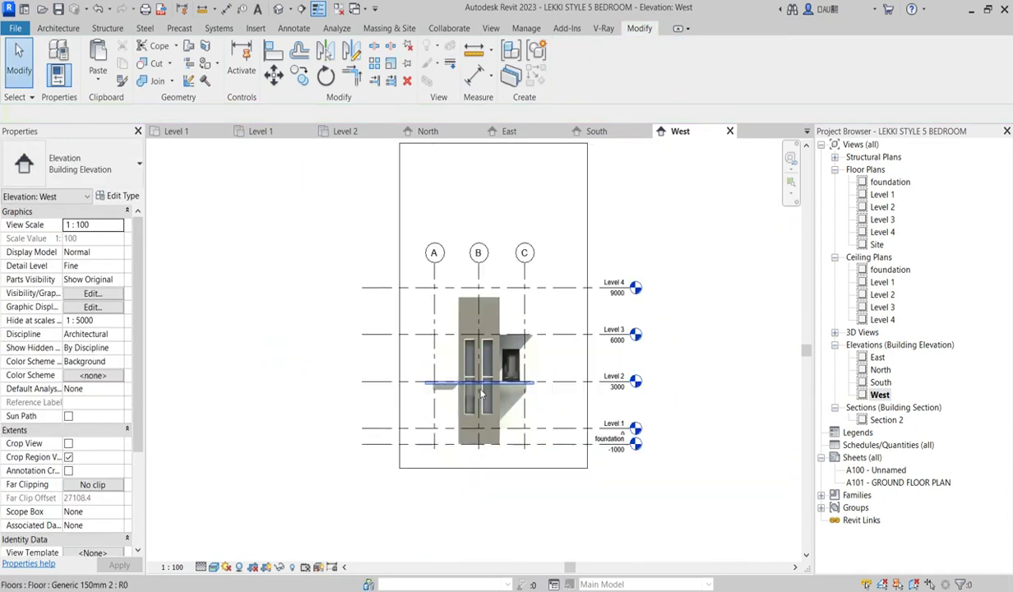
pyautogui.click(586, 248)
pyautogui.click(588, 316)
pyautogui.moveTo(569, 312); pyautogui.dragTo(563, 311)
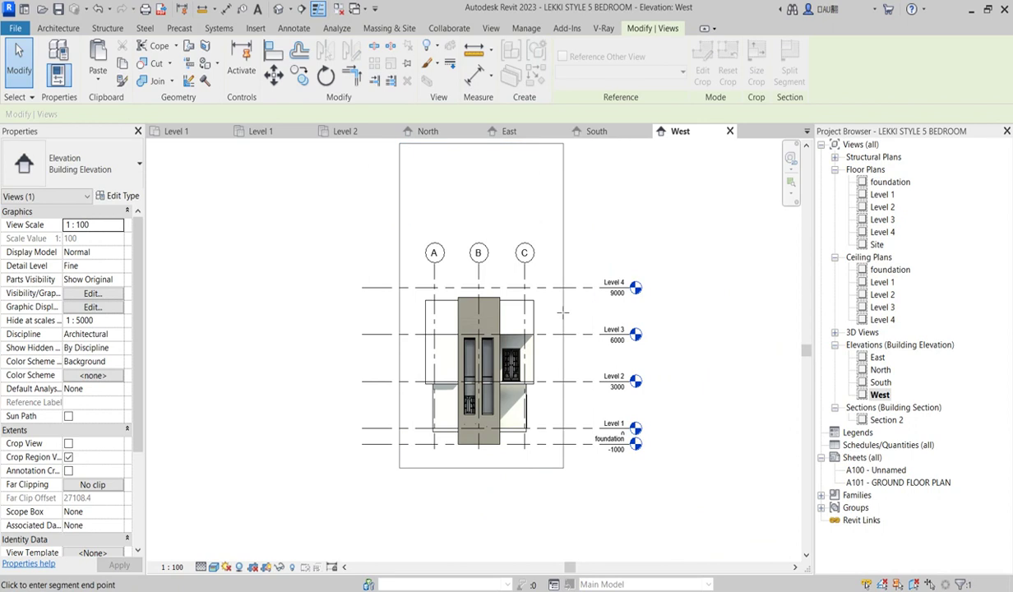
pyautogui.click(287, 252)
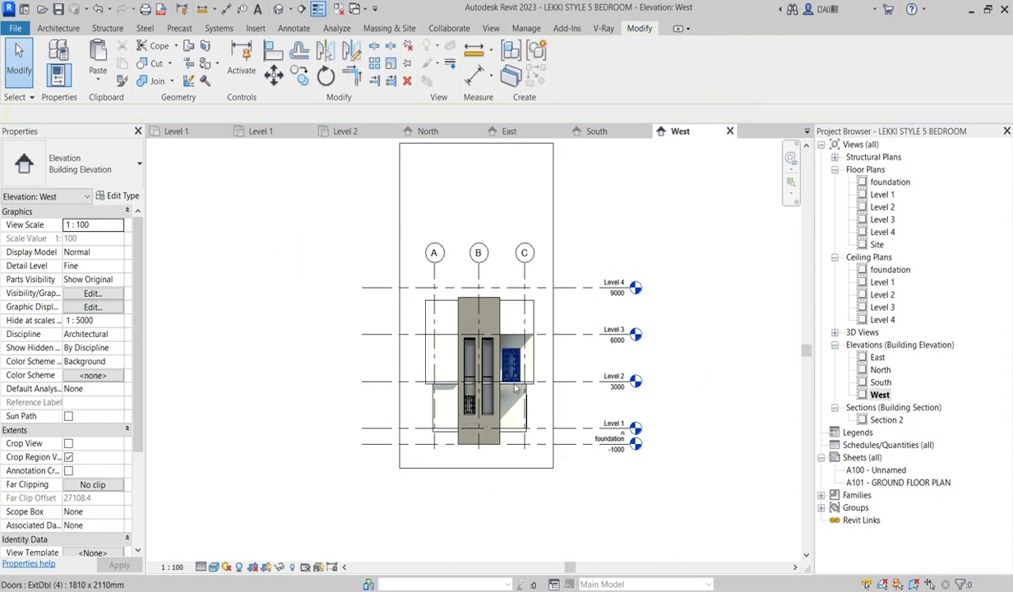
pyautogui.scroll(2, 514, 431)
pyautogui.scroll(1, 514, 430)
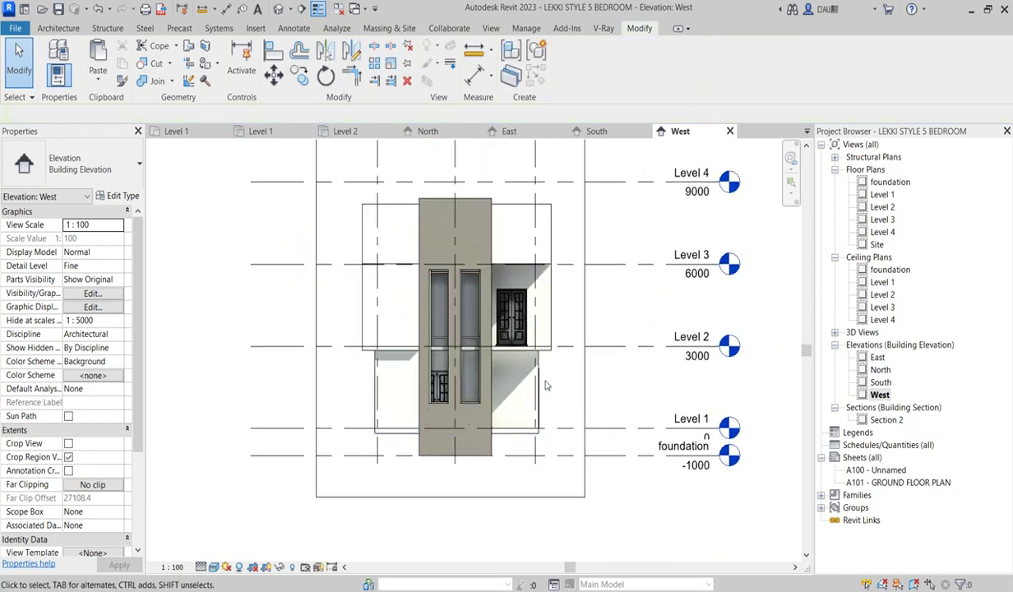
# Copy all Generic - 200mm walls visible in the Level 1 plan and paste them into the foundation plan aligned to the current view
pyautogui.doubleClick(883, 195)
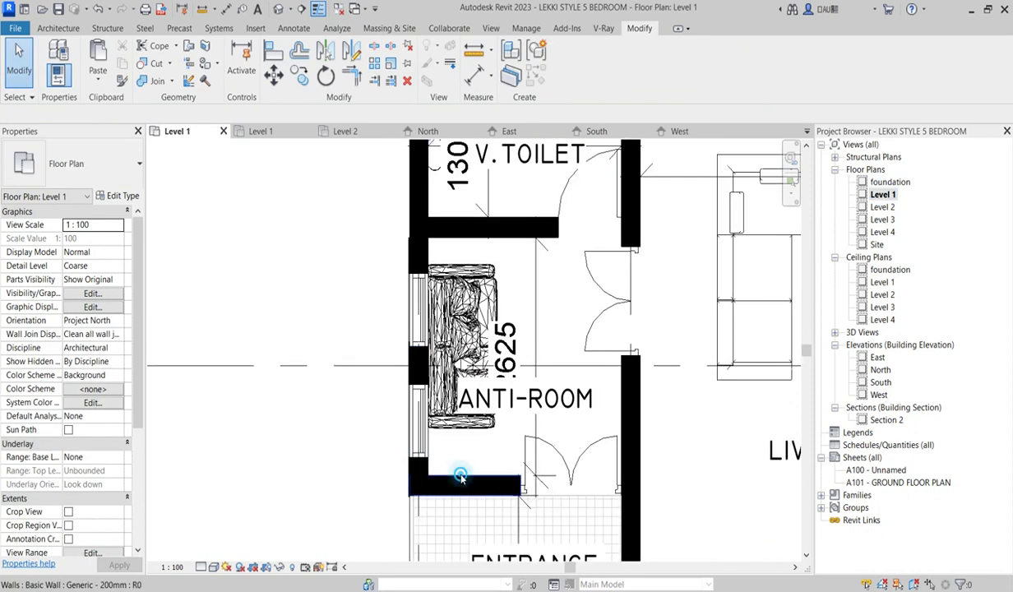
pyautogui.click(446, 479)
pyautogui.rightClick(475, 477)
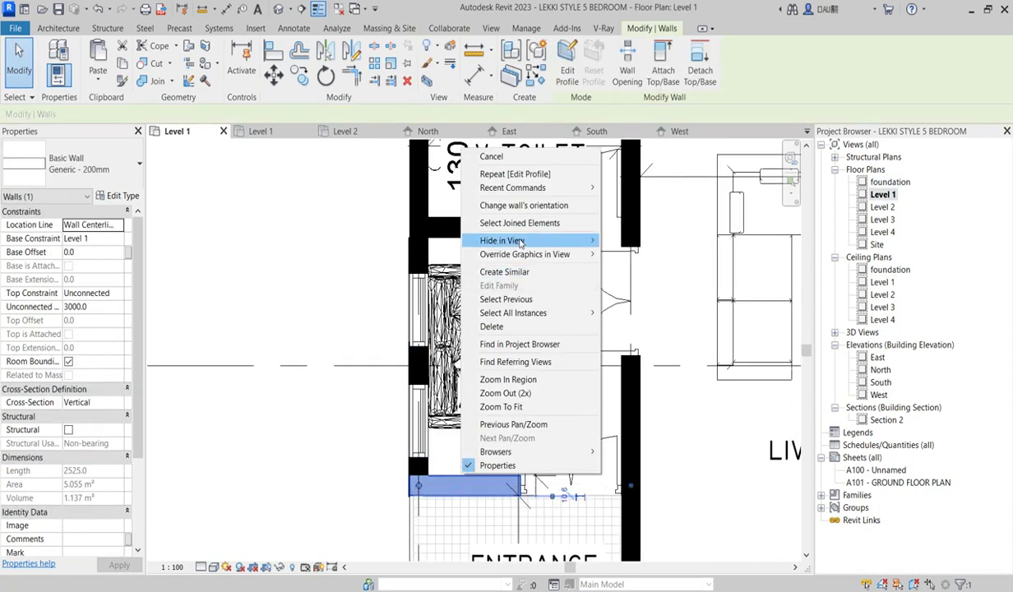
pyautogui.moveTo(578, 317)
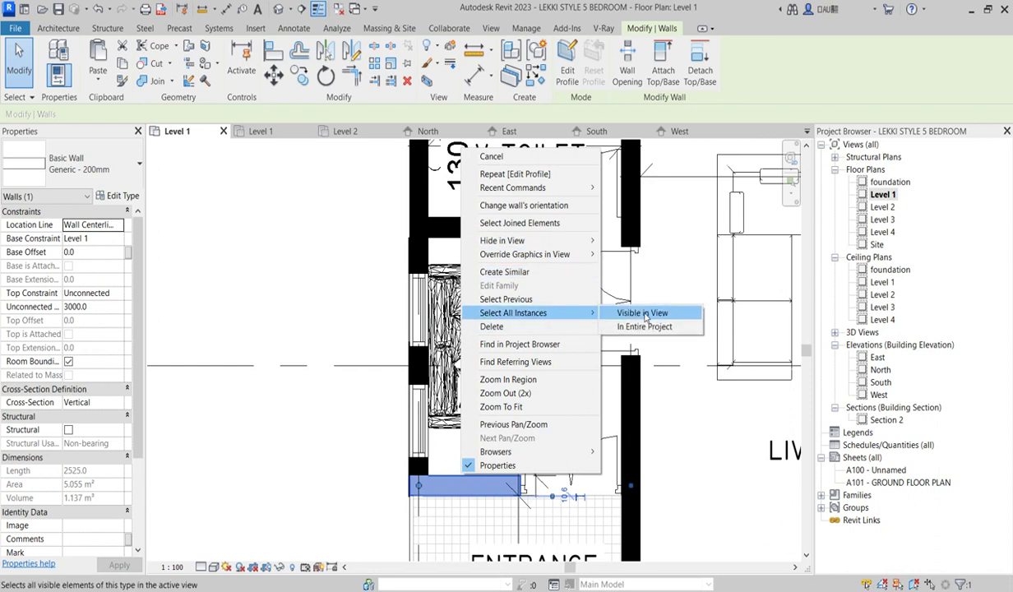
pyautogui.click(649, 312)
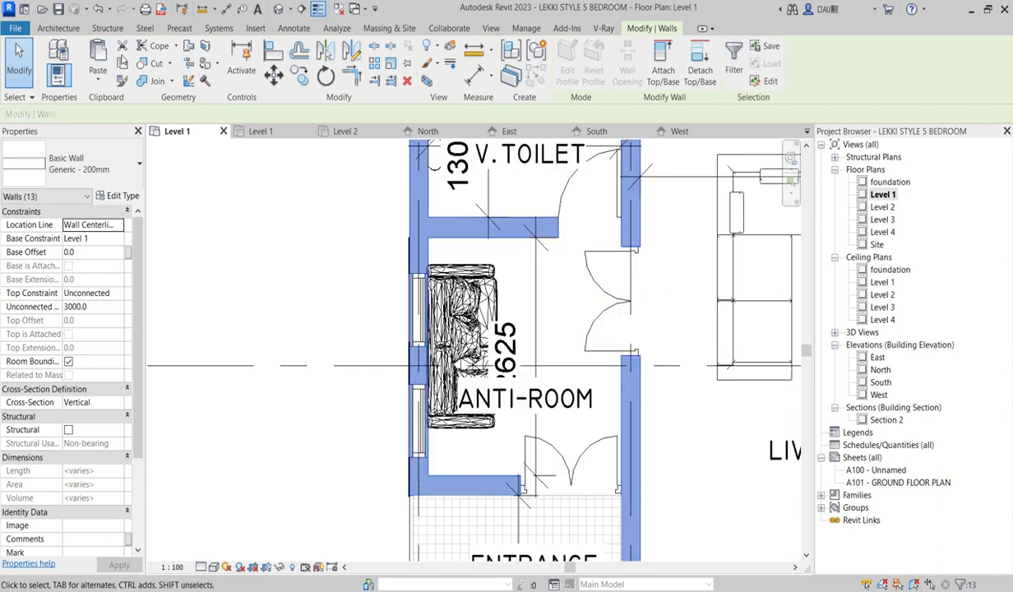
pyautogui.doubleClick(886, 182)
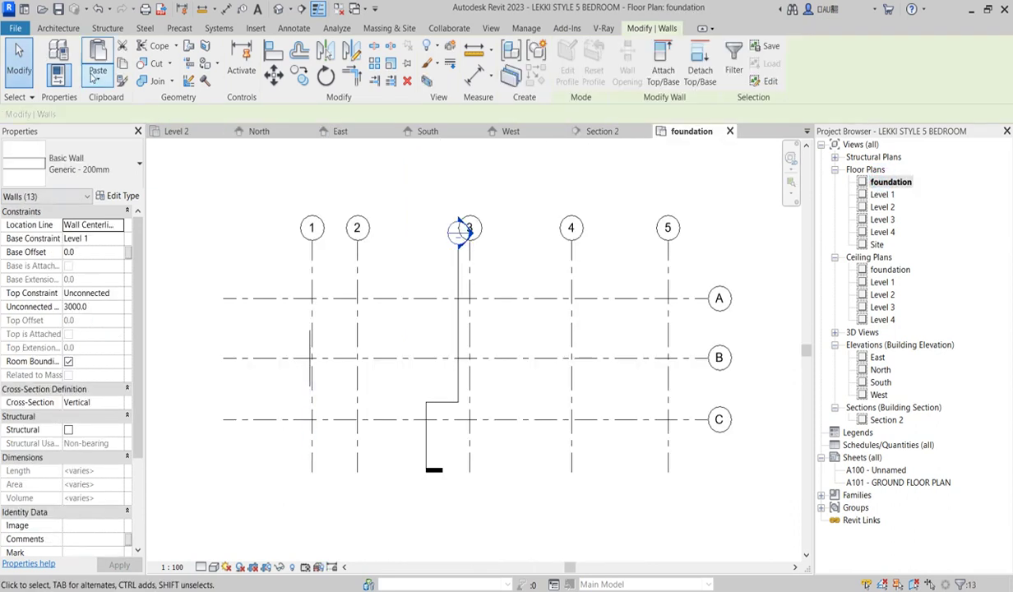
pyautogui.click(94, 77)
pyautogui.click(140, 190)
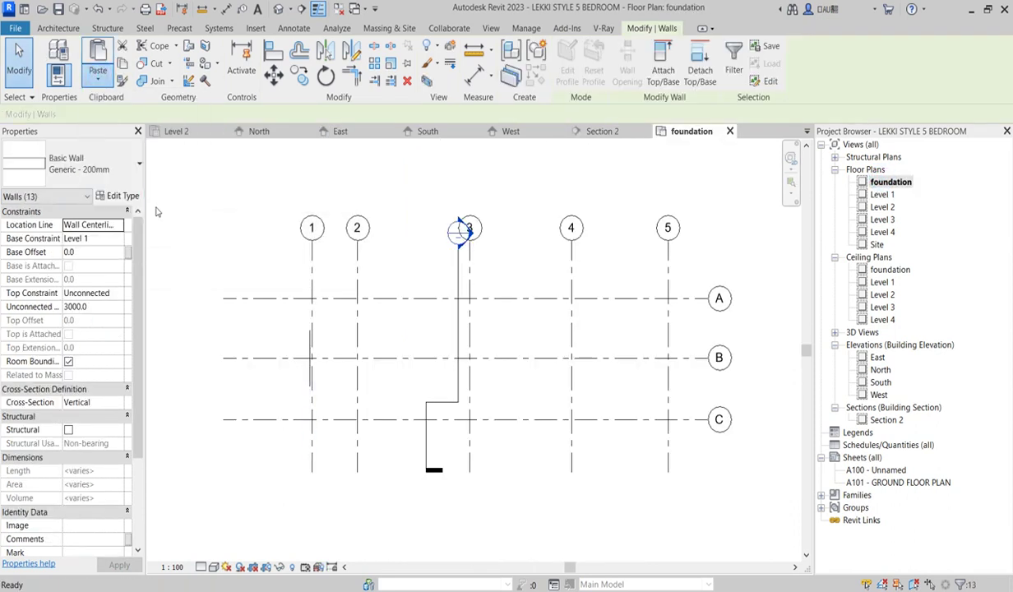
# Set the pasted foundation walls' unconnected height to 800 mm and delete the instances that can no longer cut them
pyautogui.click(106, 309)
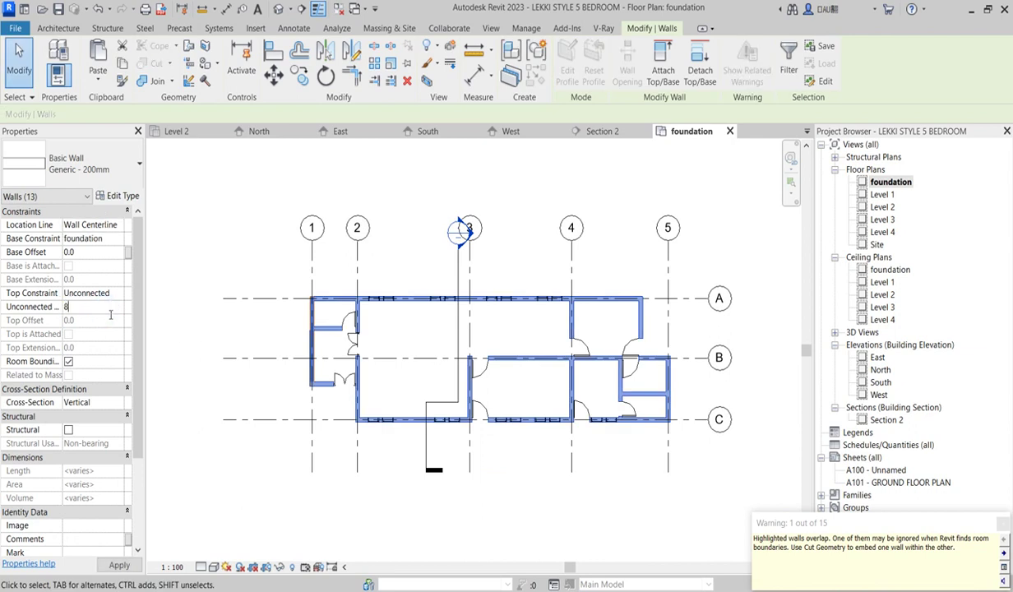
pyautogui.press('Return')
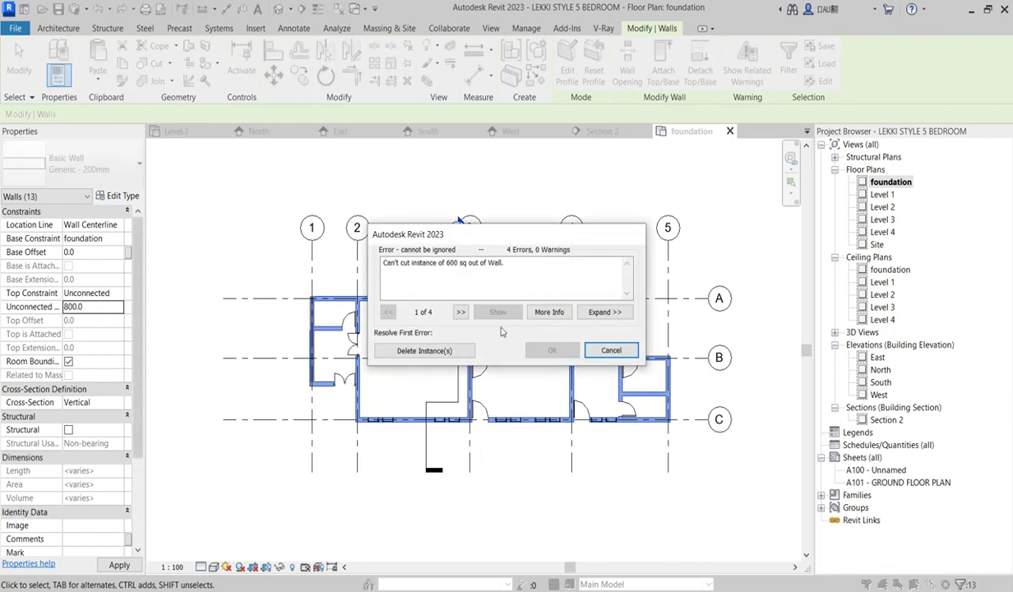
pyautogui.click(424, 351)
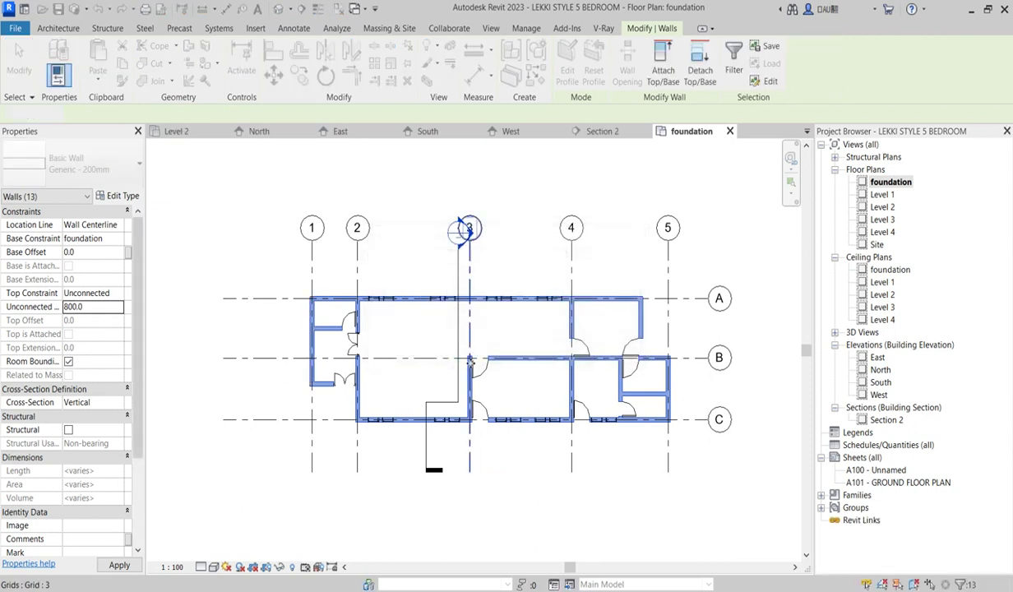
pyautogui.click(511, 466)
# Select all window group instances of the same type visible in the foundation plan and delete them
pyautogui.click(509, 413)
pyautogui.rightClick(511, 432)
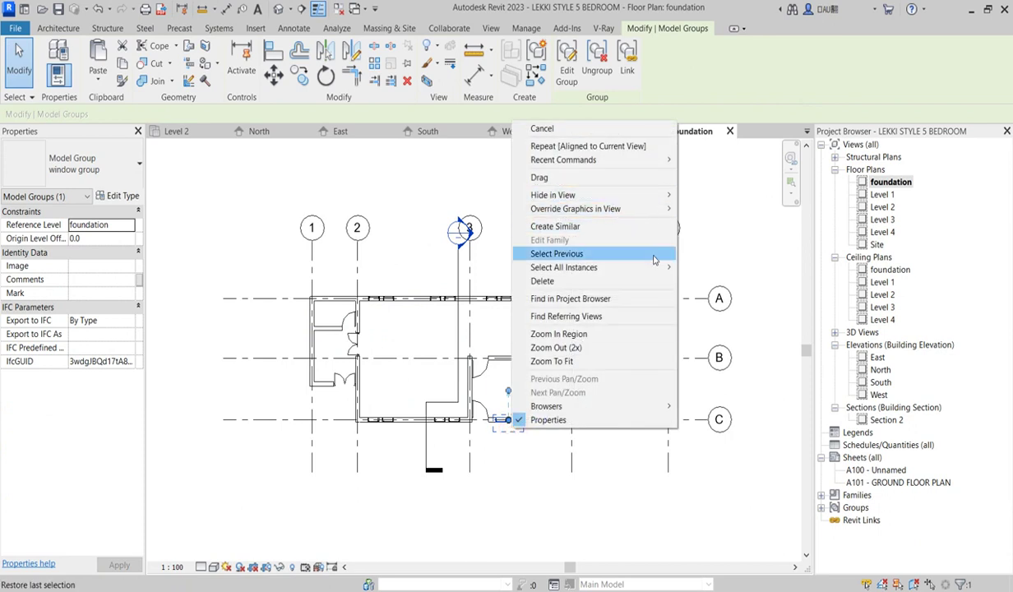
pyautogui.moveTo(653, 267)
pyautogui.click(707, 258)
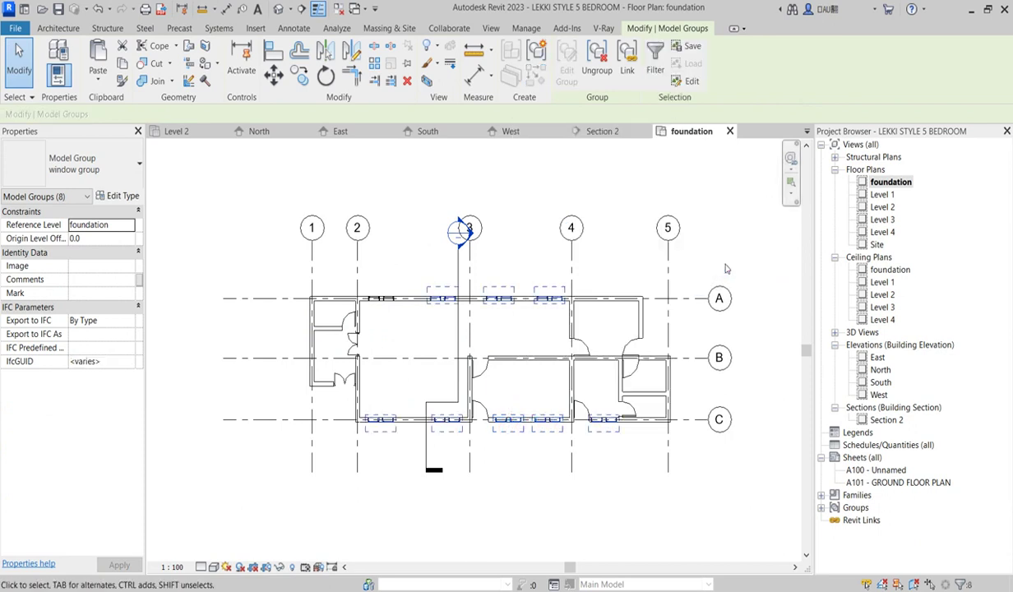
pyautogui.press('Delete')
# Select every M_Single-Flush 0915 x 2134mm door visible in the foundation plan and delete them
pyautogui.click(482, 409)
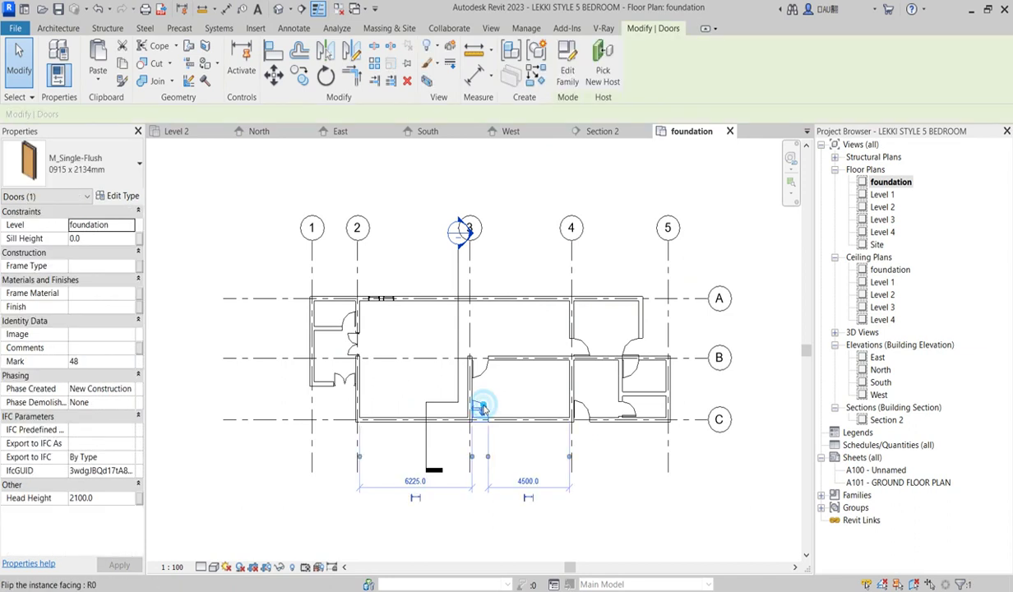
pyautogui.rightClick(482, 409)
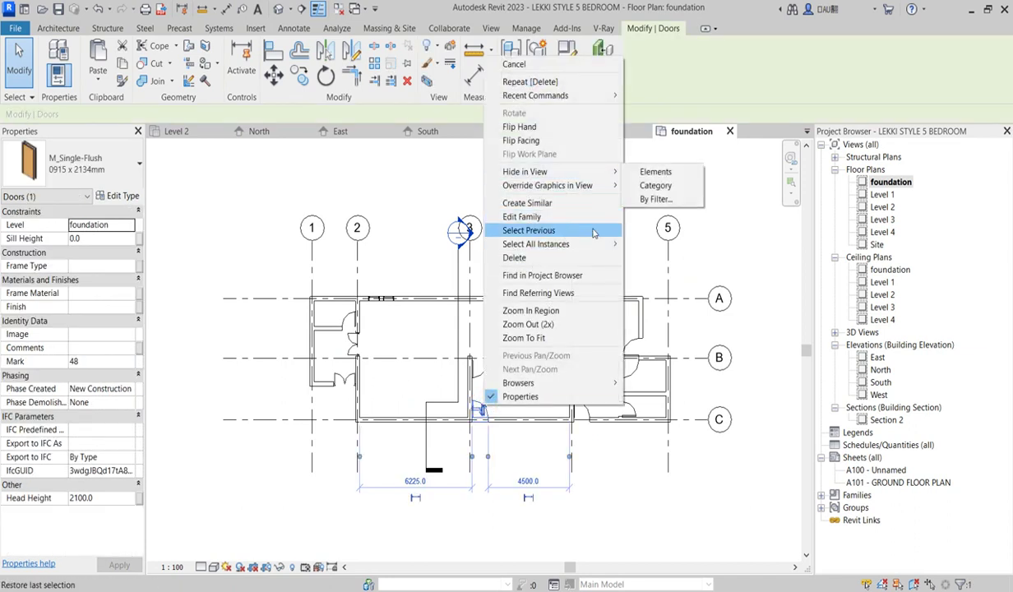
pyautogui.moveTo(578, 240)
pyautogui.click(650, 245)
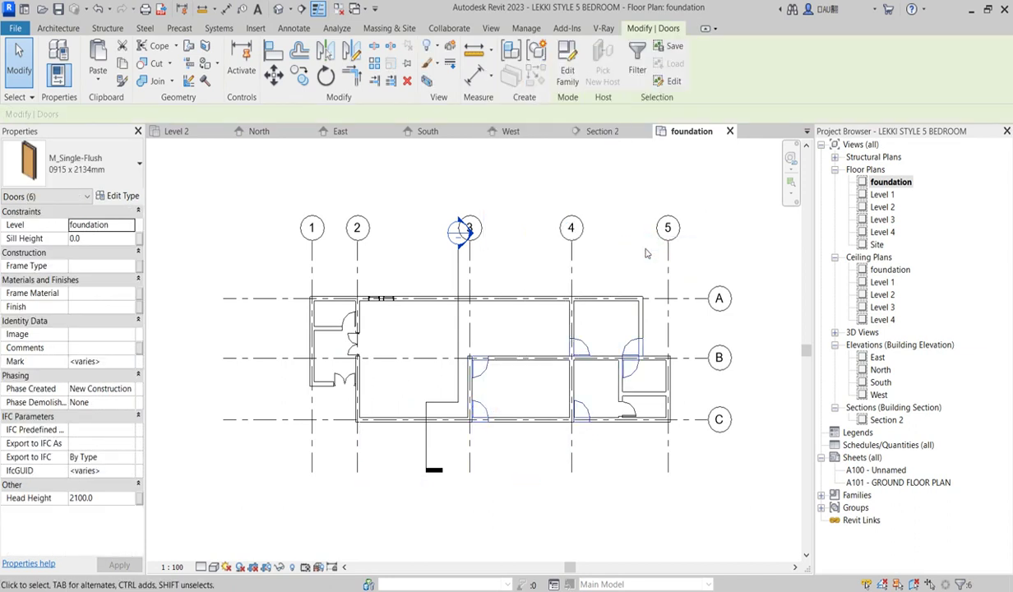
pyautogui.click(645, 253)
# Select every M_Single-Flush TOILET DOOR visible in the foundation plan and delete them
pyautogui.click(603, 396)
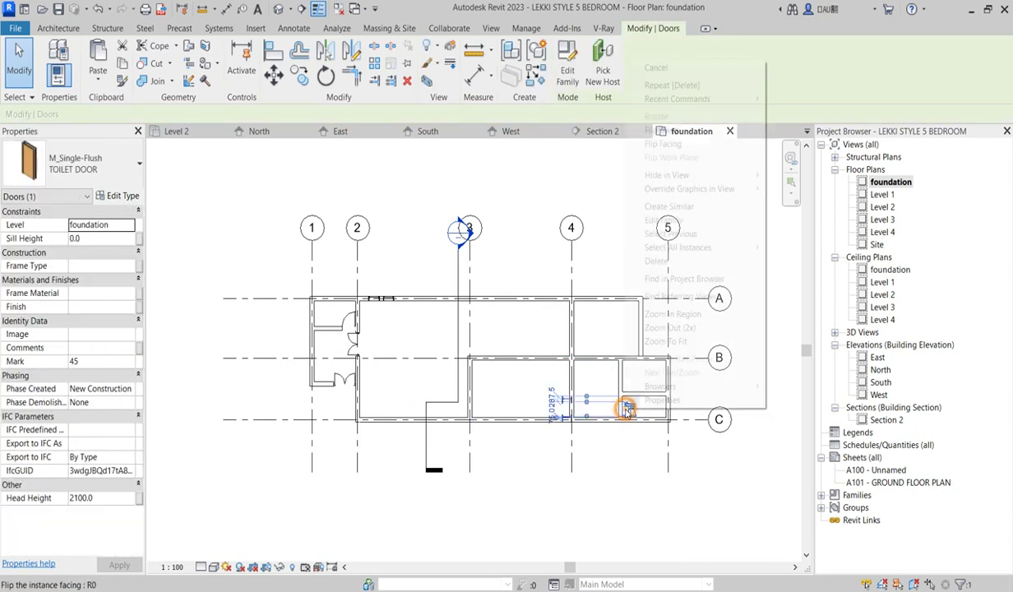
pyautogui.rightClick(627, 409)
pyautogui.moveTo(740, 248)
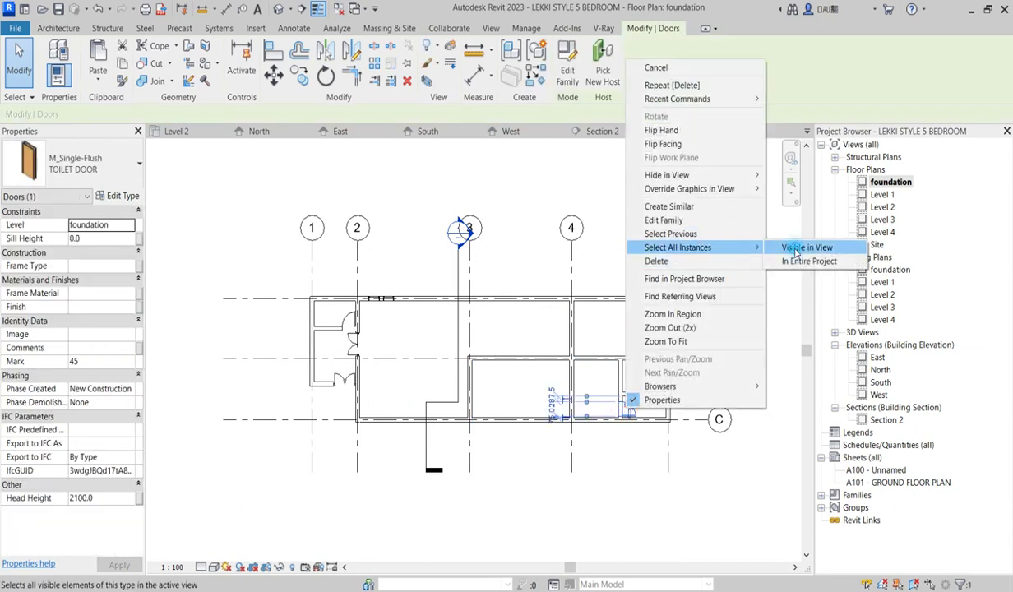
pyautogui.click(795, 248)
pyautogui.press('Escape')
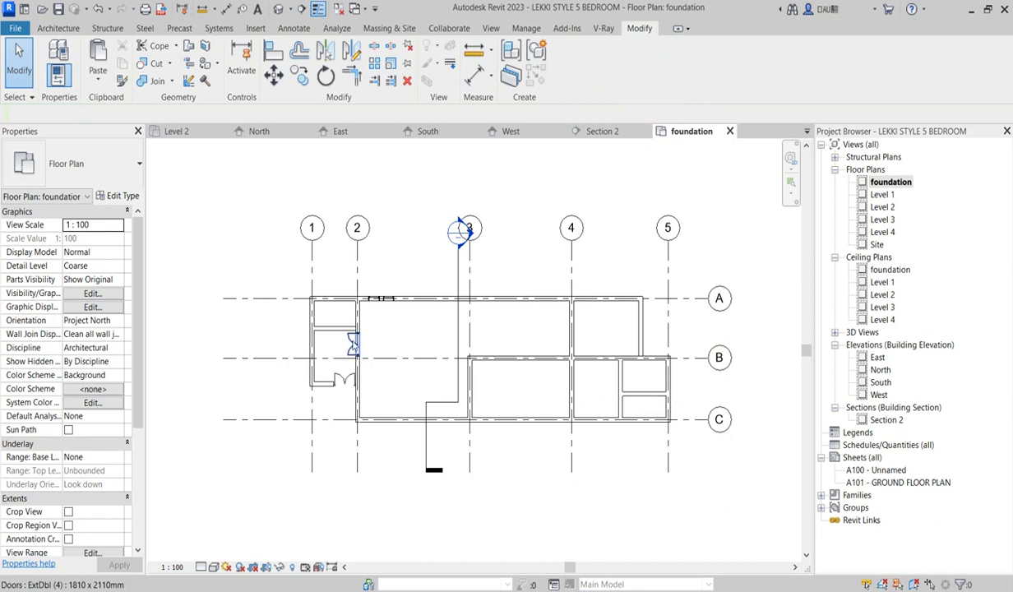
# Delete the ExtDbl (4) double doors and the remaining window on grid A from the foundation plan
pyautogui.click(347, 354)
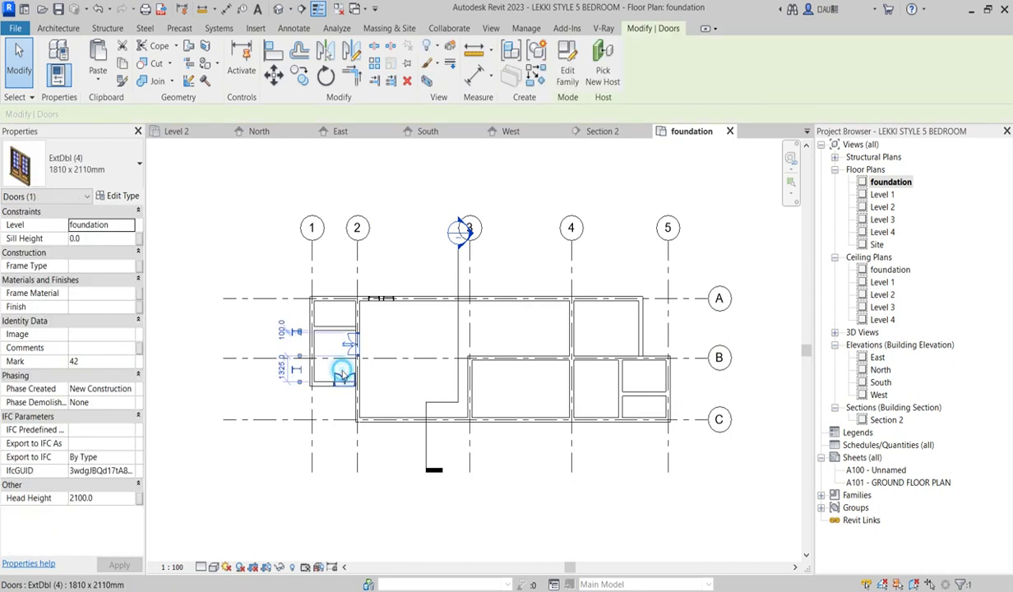
pyautogui.press('Delete')
pyautogui.click(385, 297)
pyautogui.press('Delete')
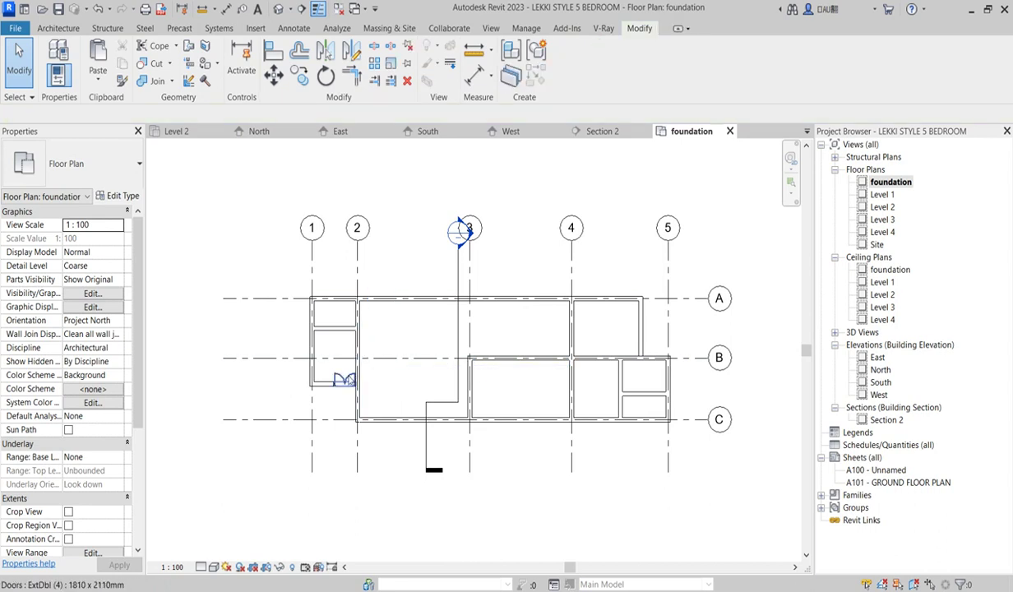
# Trim the outer foundation walls to meet in corners at grids 1 and C and at grids 5 and A
pyautogui.click(352, 80)
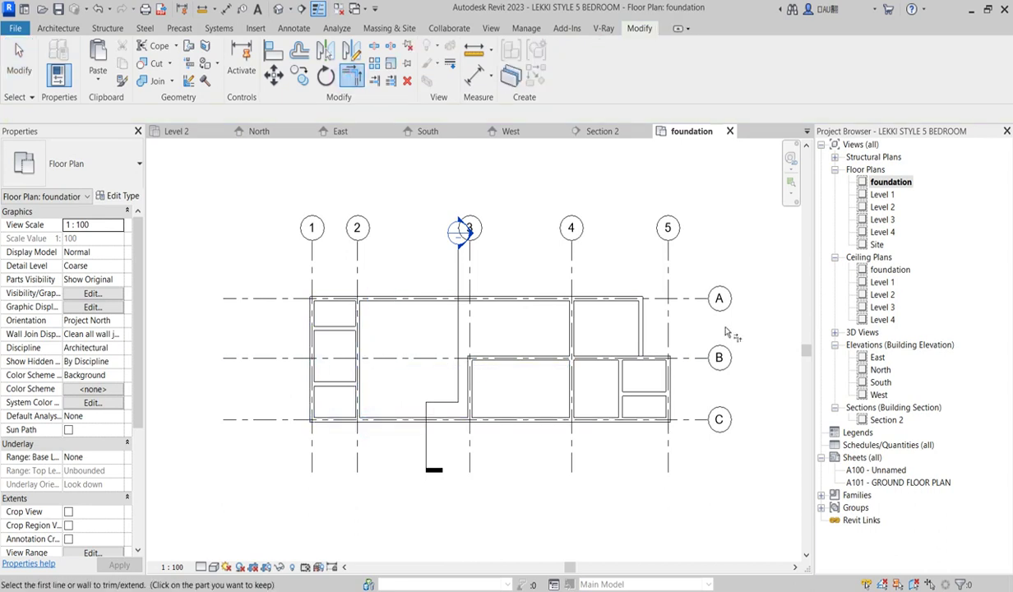
pyautogui.click(669, 385)
pyautogui.click(604, 299)
pyautogui.scroll(-3, 623, 309)
pyautogui.rightClick(564, 216)
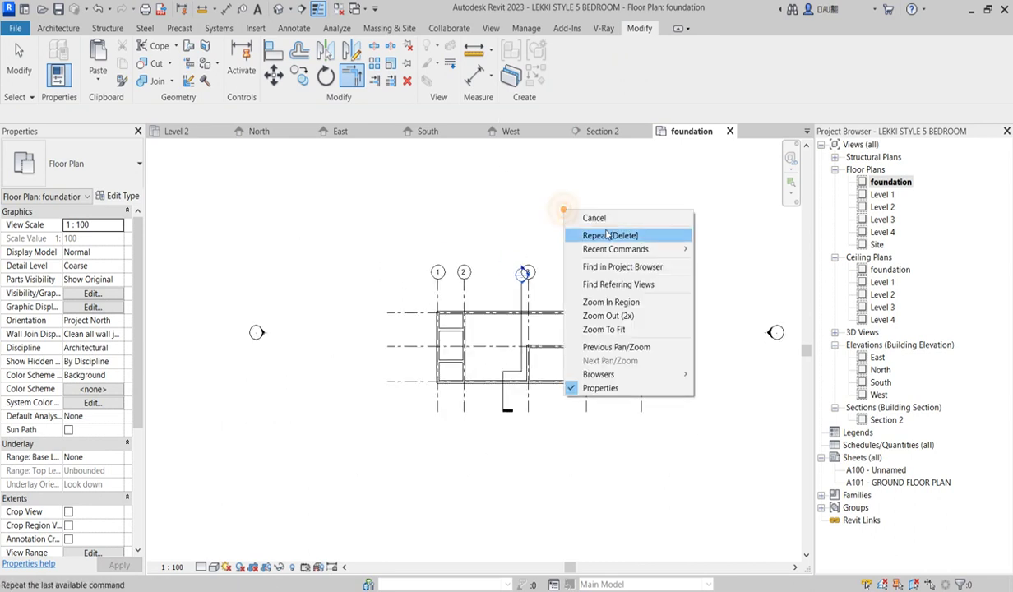
pyautogui.click(588, 216)
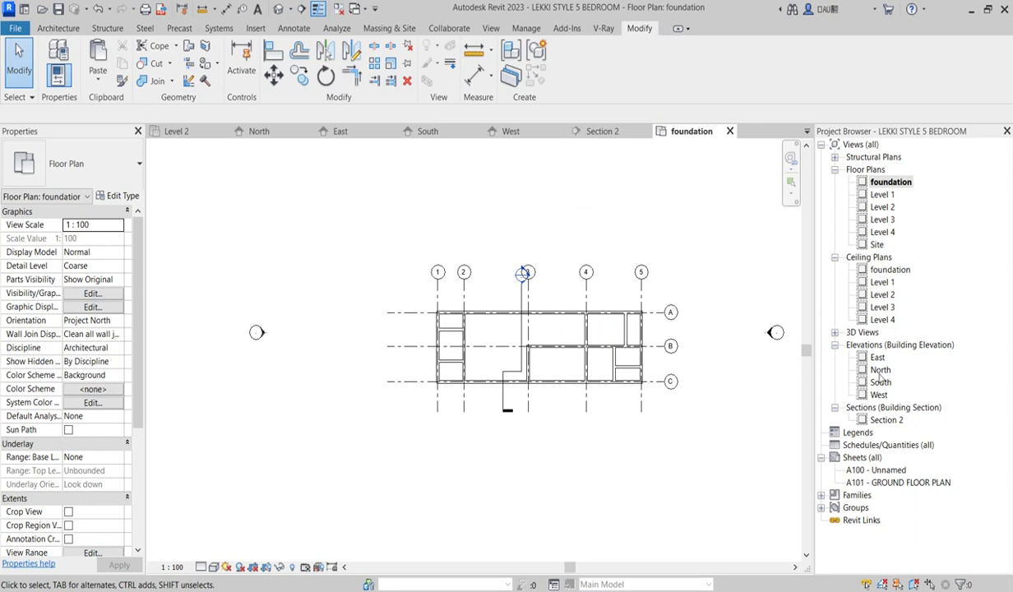
# Open the {3D} view of the house and turn on shadows
pyautogui.click(834, 332)
pyautogui.doubleClick(876, 345)
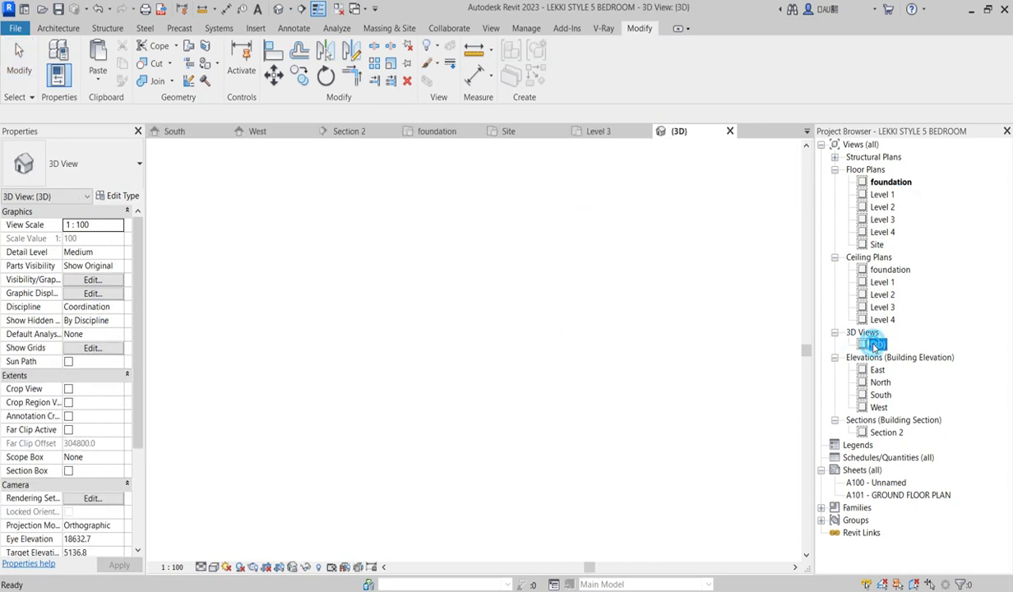
pyautogui.scroll(-3, 567, 386)
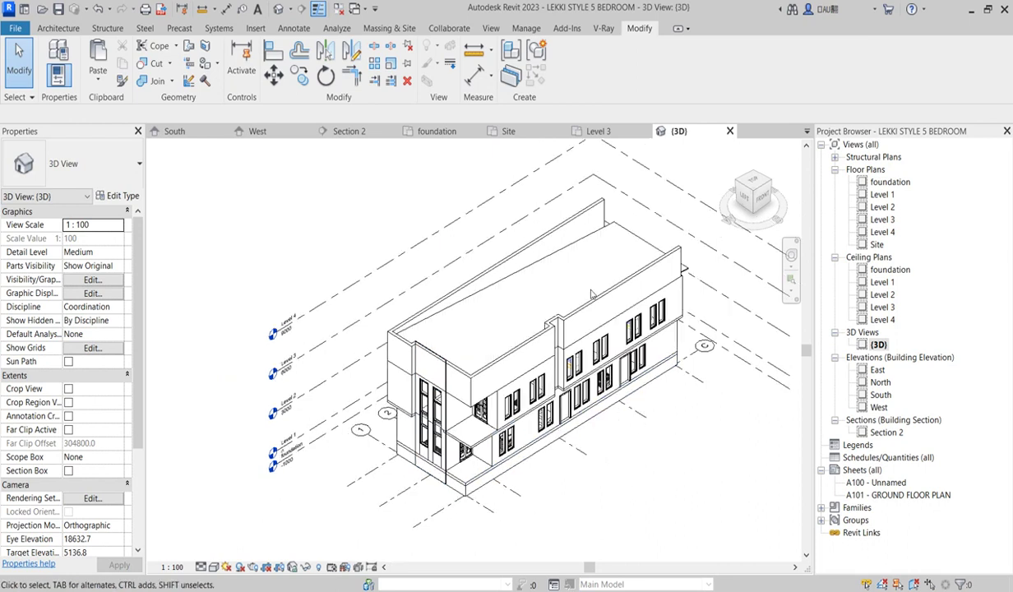
pyautogui.scroll(4, 549, 469)
pyautogui.scroll(-3, 545, 477)
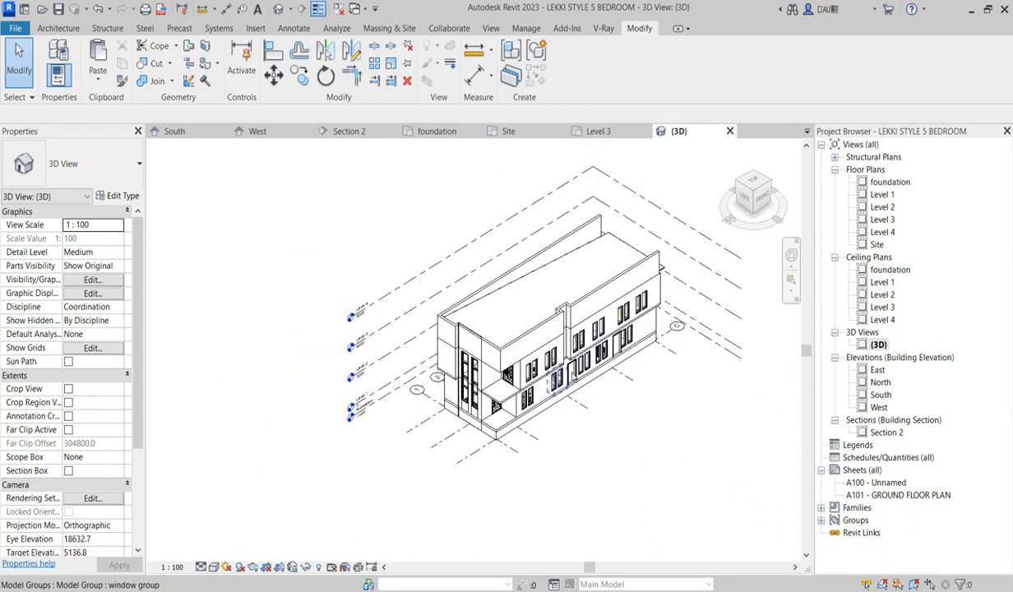
pyautogui.scroll(2, 588, 362)
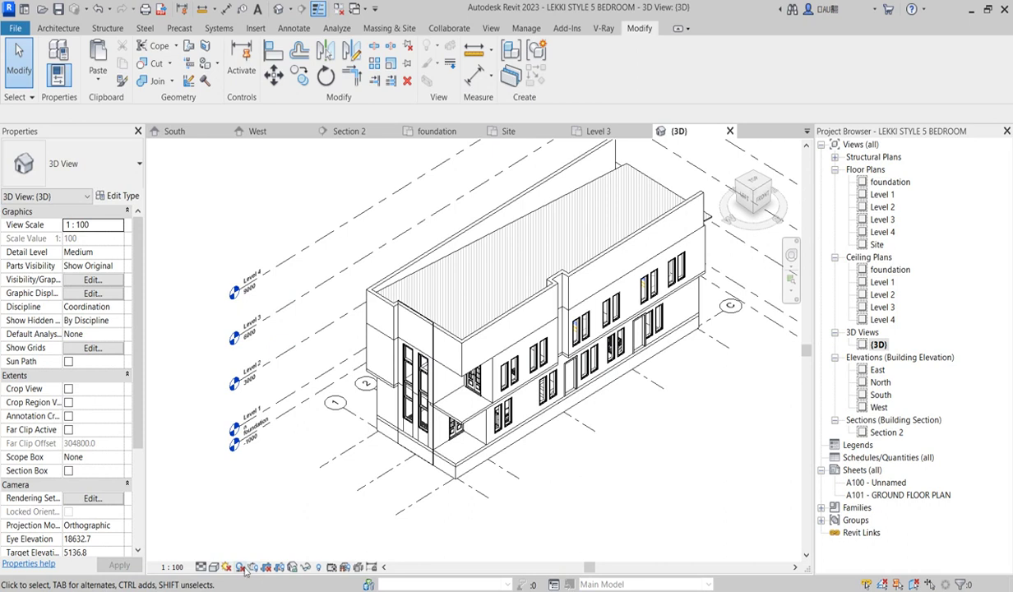
pyautogui.click(240, 568)
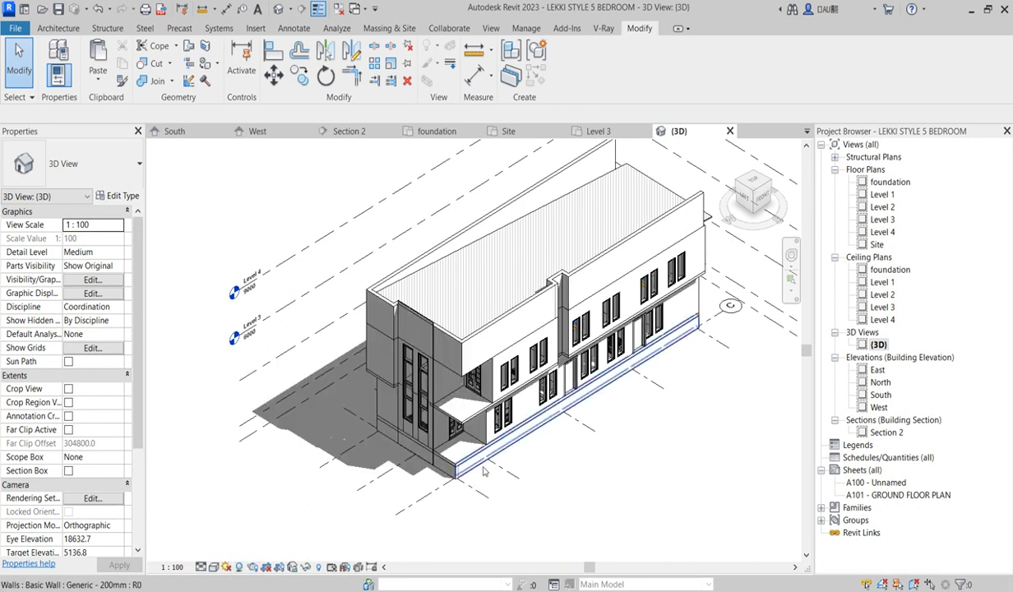
# Examine the foundation walls and the facade with the tall curtain walls from several distances in the 3D view
pyautogui.scroll(3, 289, 469)
pyautogui.moveTo(289, 470); pyautogui.dragTo(483, 470, button='middle')
pyautogui.scroll(-2, 657, 384)
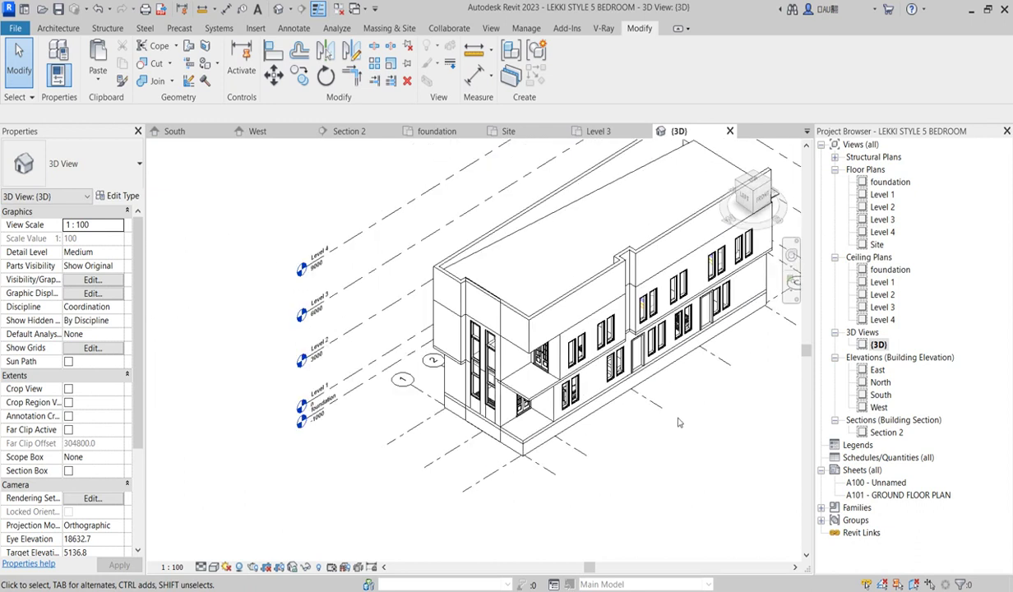
pyautogui.scroll(2, 675, 308)
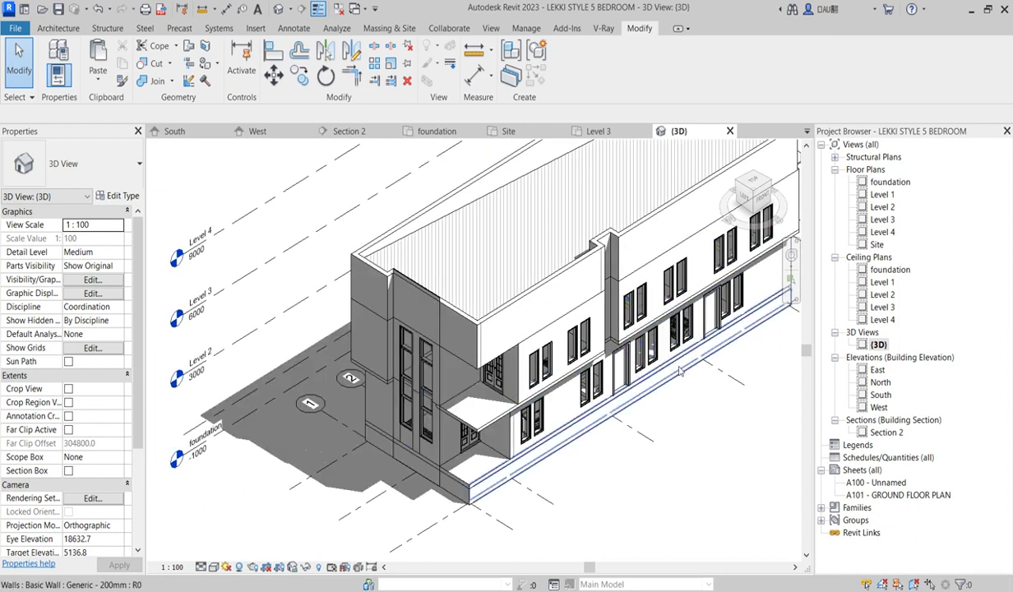
pyautogui.moveTo(635, 377); pyautogui.dragTo(414, 337, button='middle')
pyautogui.scroll(-2, 451, 467)
pyautogui.scroll(2, 428, 399)
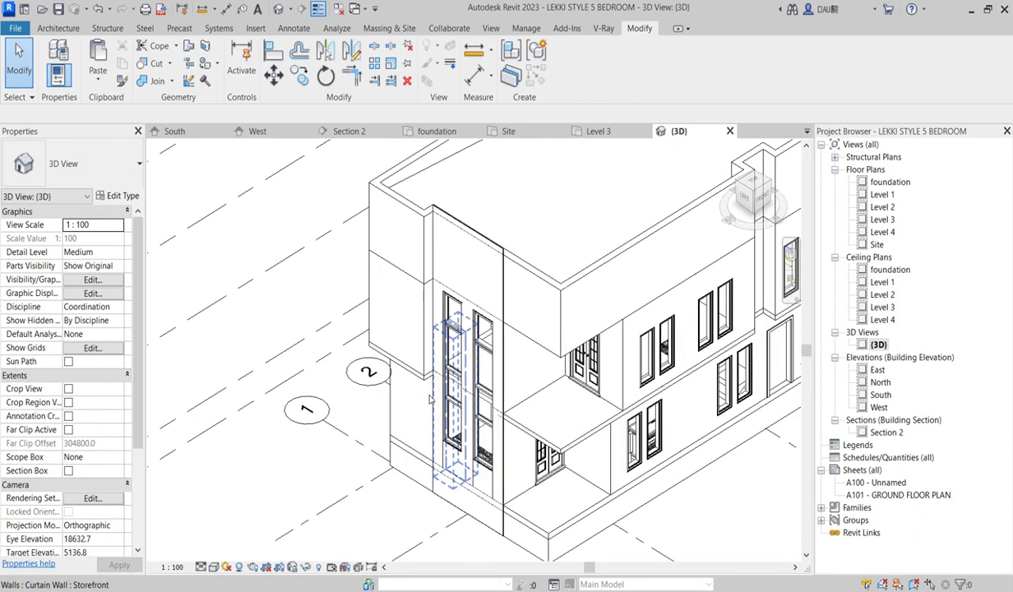
pyautogui.scroll(3, 464, 317)
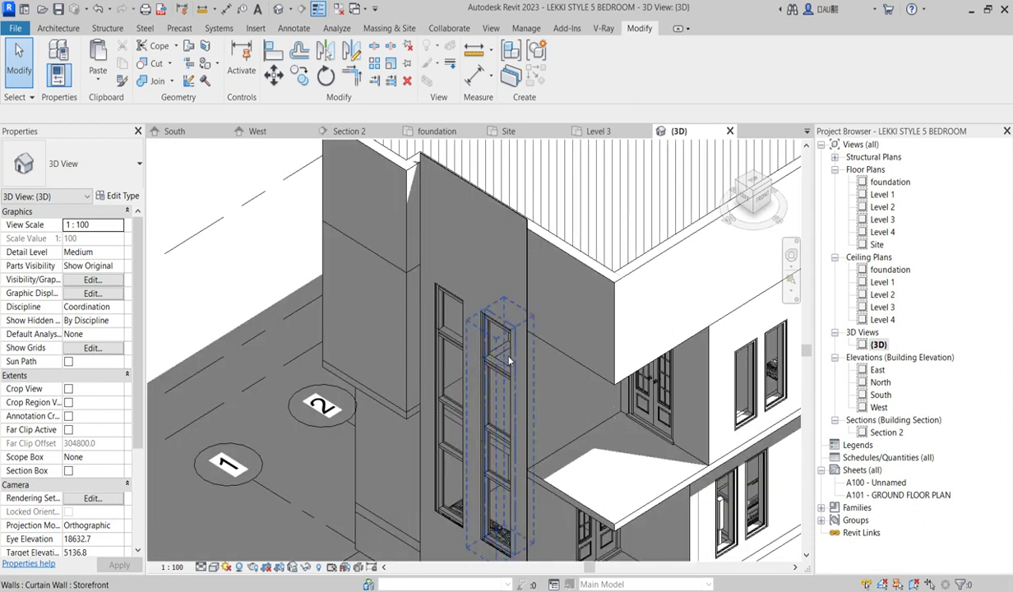
# Set both the vertical and horizontal grid layouts of the Storefront curtain wall type to None
pyautogui.click(500, 339)
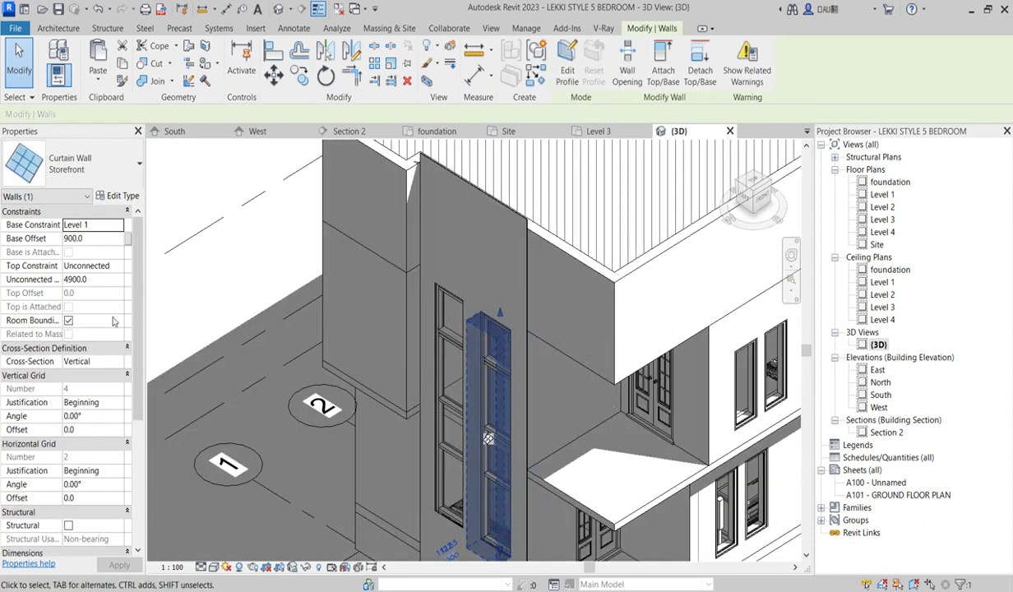
pyautogui.click(120, 196)
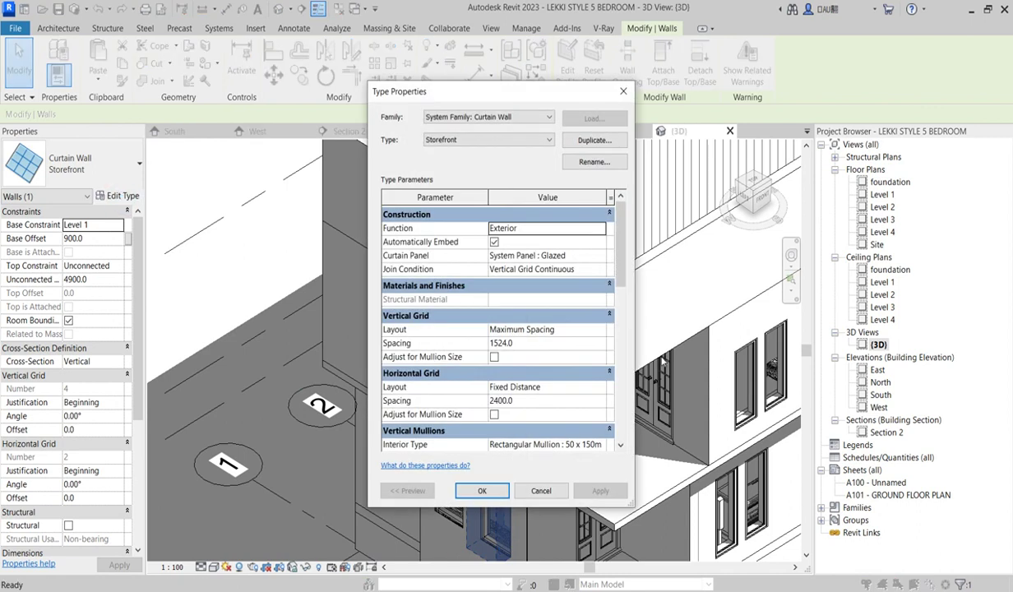
pyautogui.click(586, 328)
pyautogui.click(601, 330)
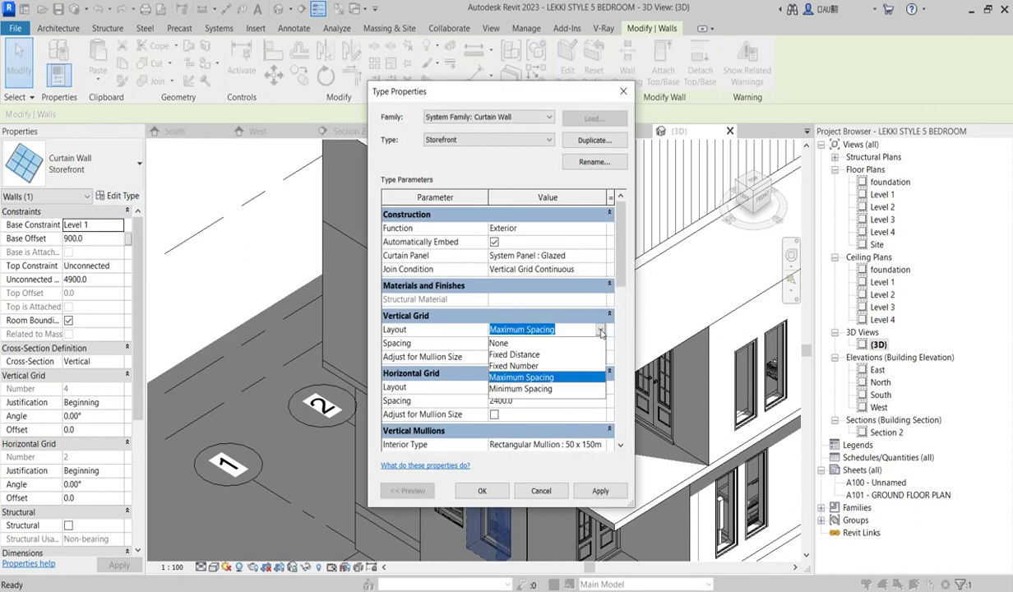
pyautogui.click(500, 343)
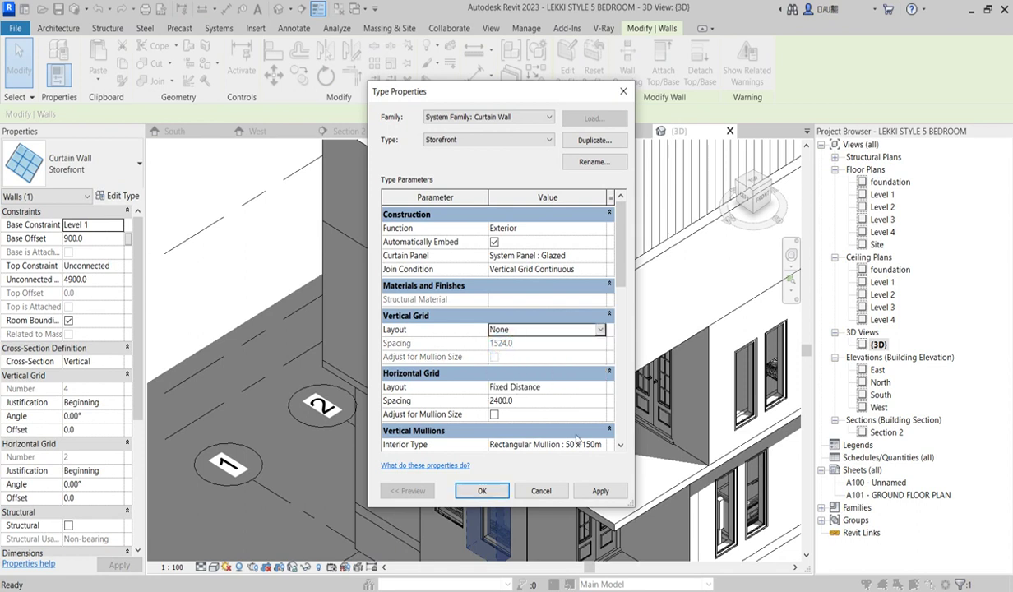
pyautogui.click(603, 392)
pyautogui.click(603, 391)
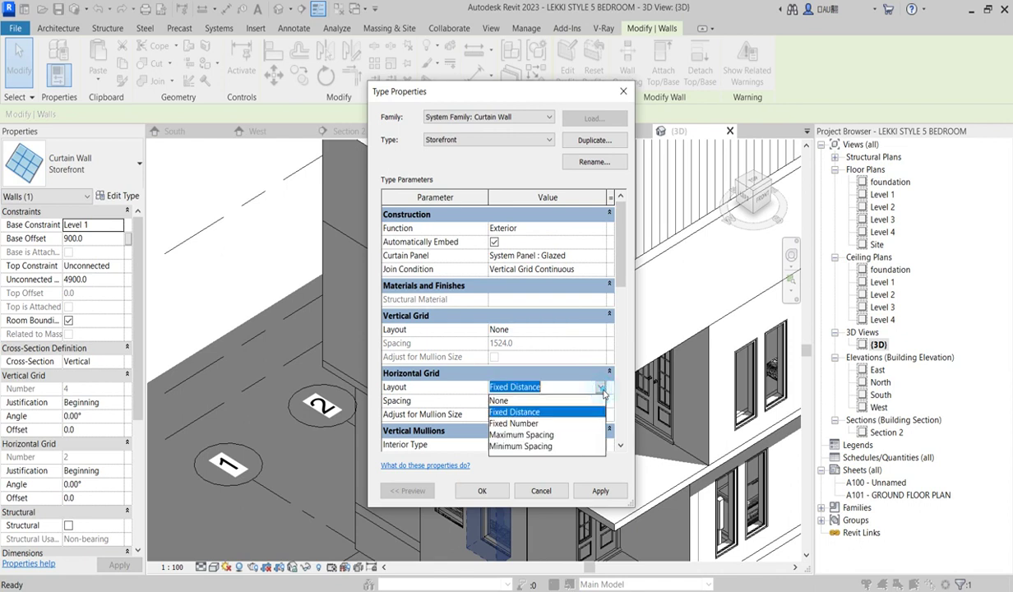
pyautogui.click(527, 400)
pyautogui.click(483, 491)
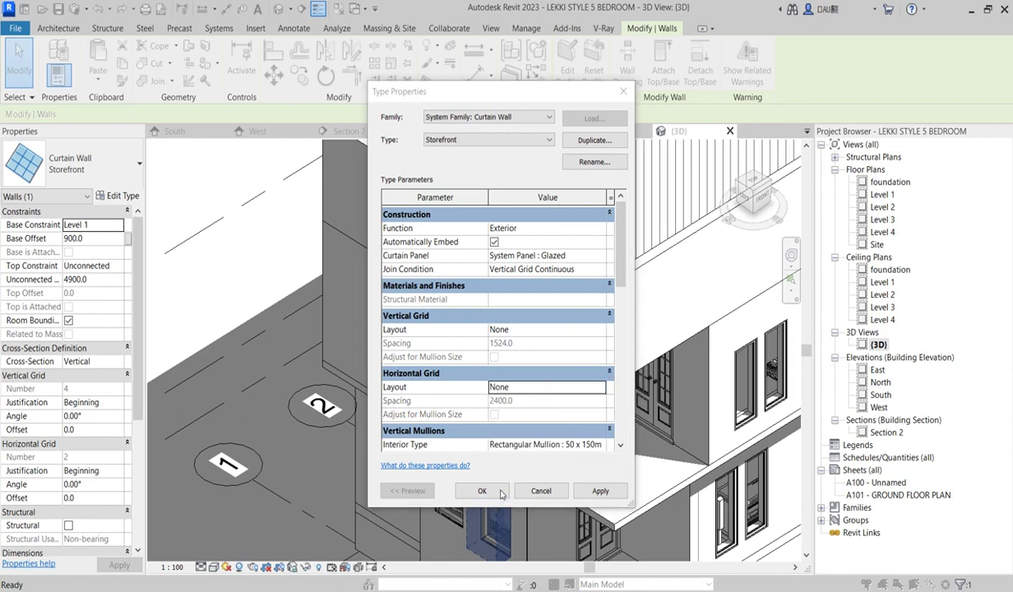
pyautogui.click(547, 349)
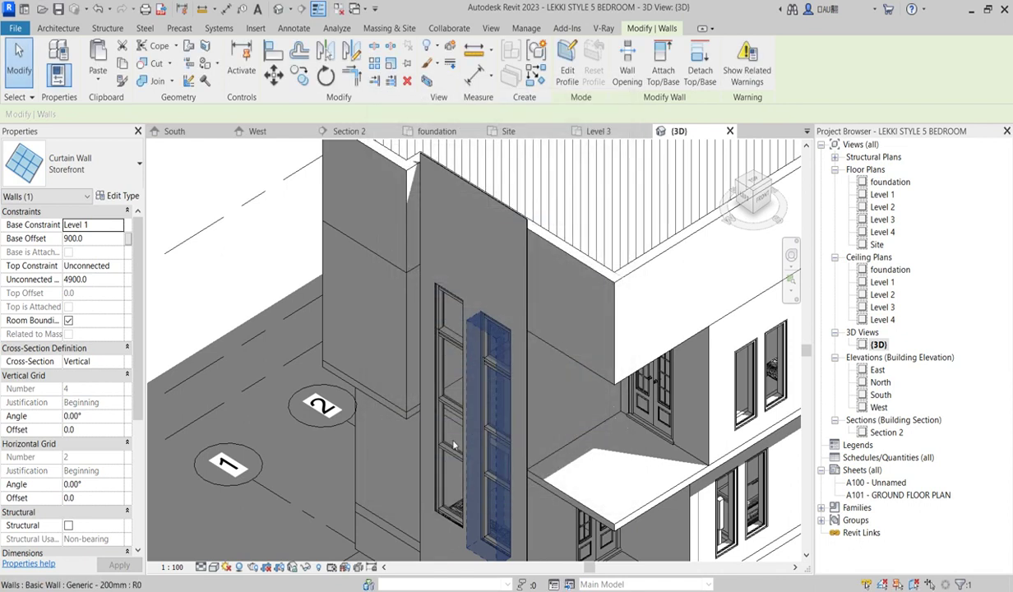
pyautogui.click(222, 241)
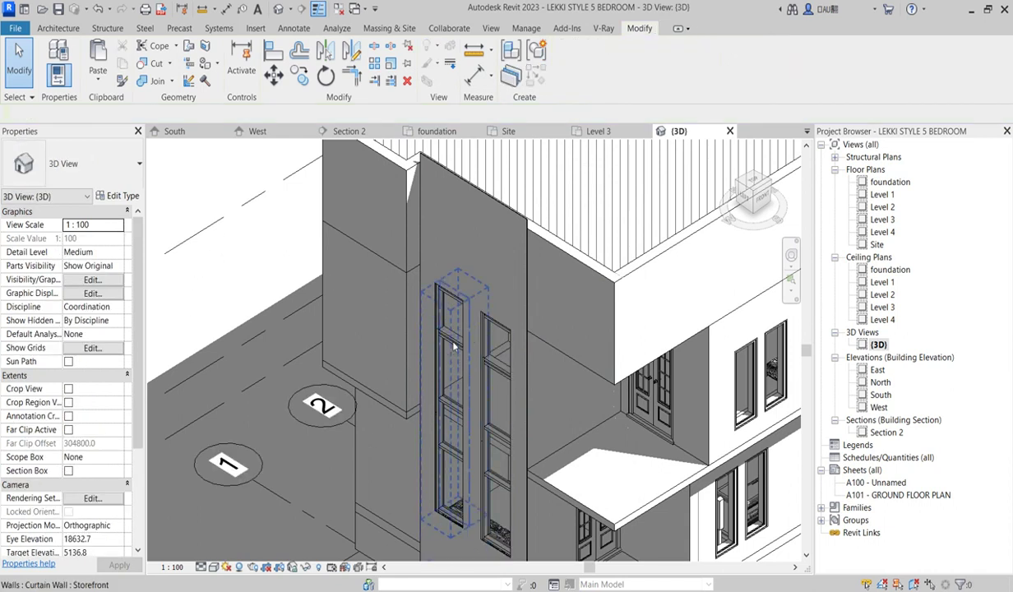
# Set the Interior, Border 1 and Border 2 vertical mullions of the tall facade window's Storefront curtain wall type to None
pyautogui.scroll(4, 456, 310)
pyautogui.click(456, 306)
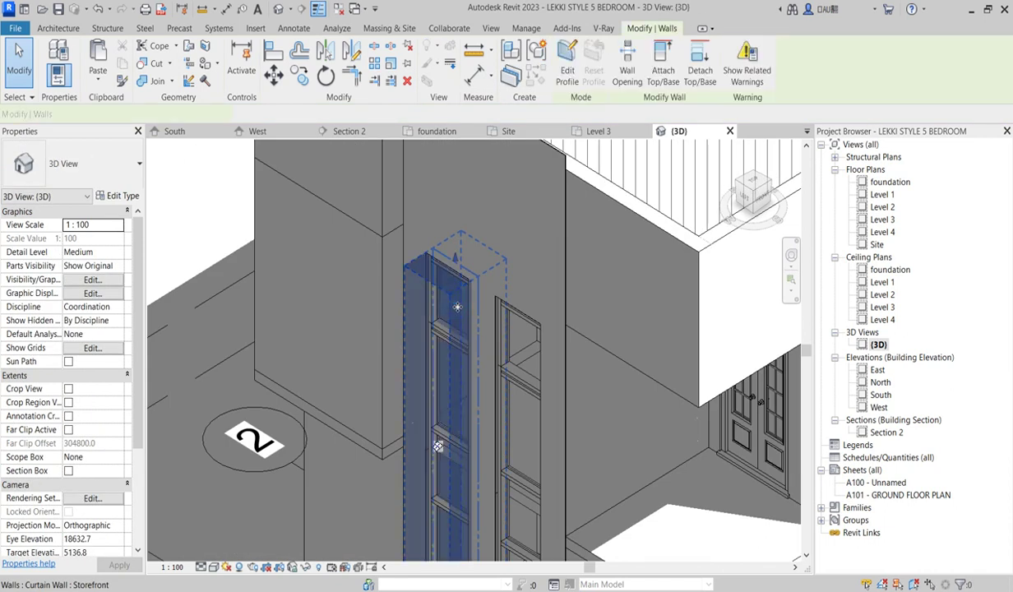
pyautogui.click(120, 197)
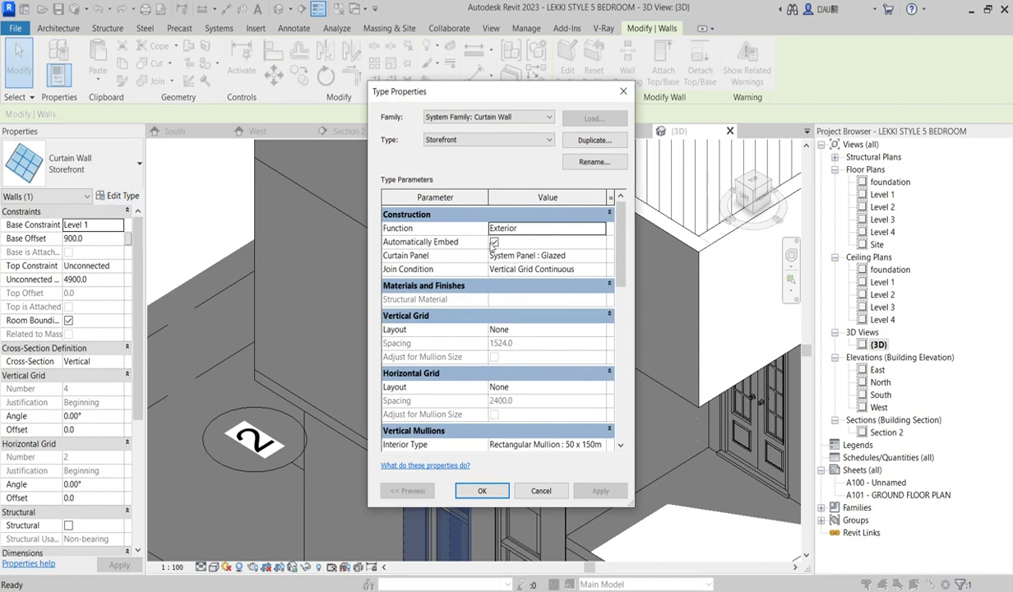
pyautogui.moveTo(622, 272); pyautogui.dragTo(625, 348)
pyautogui.click(587, 269)
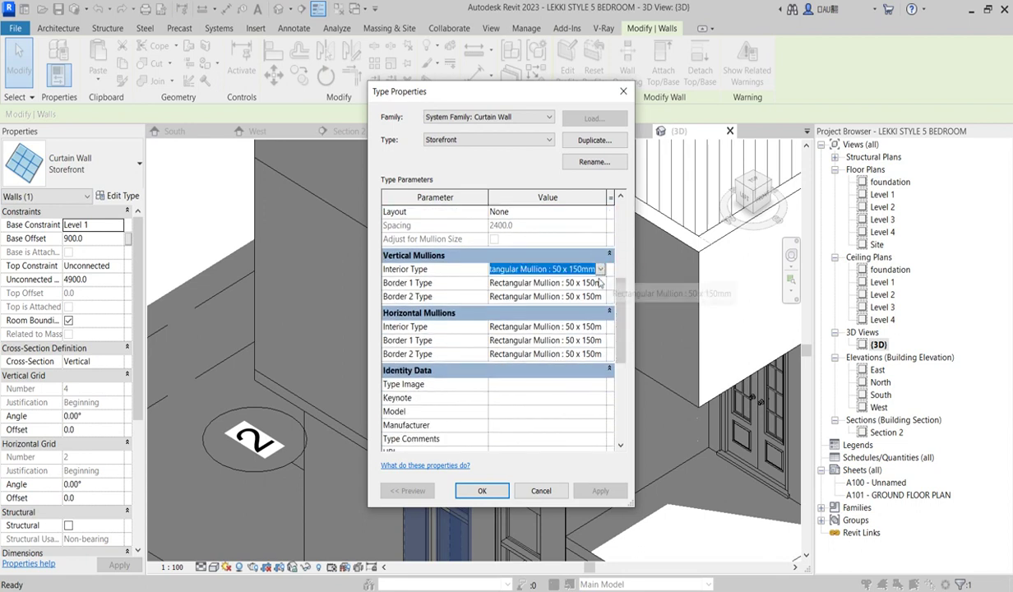
pyautogui.click(601, 270)
pyautogui.click(552, 284)
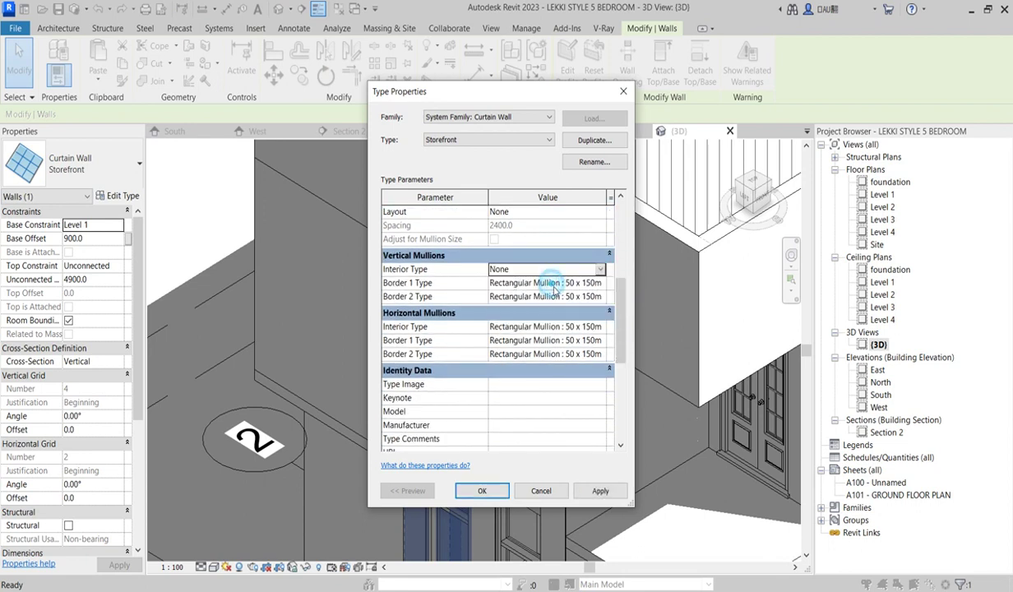
pyautogui.click(605, 283)
pyautogui.click(601, 283)
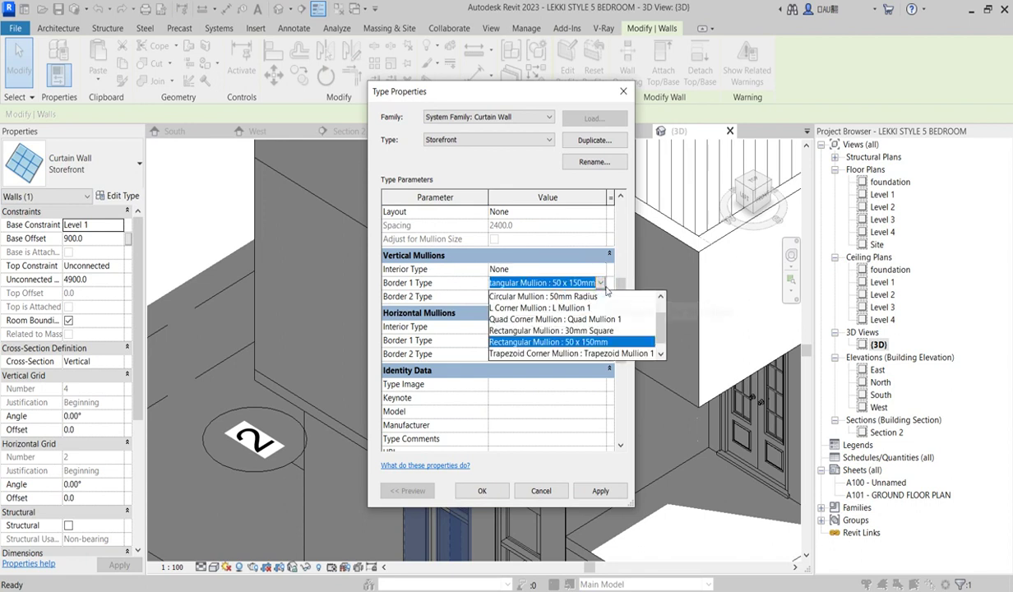
pyautogui.moveTo(658, 337); pyautogui.dragTo(657, 317)
pyautogui.click(543, 296)
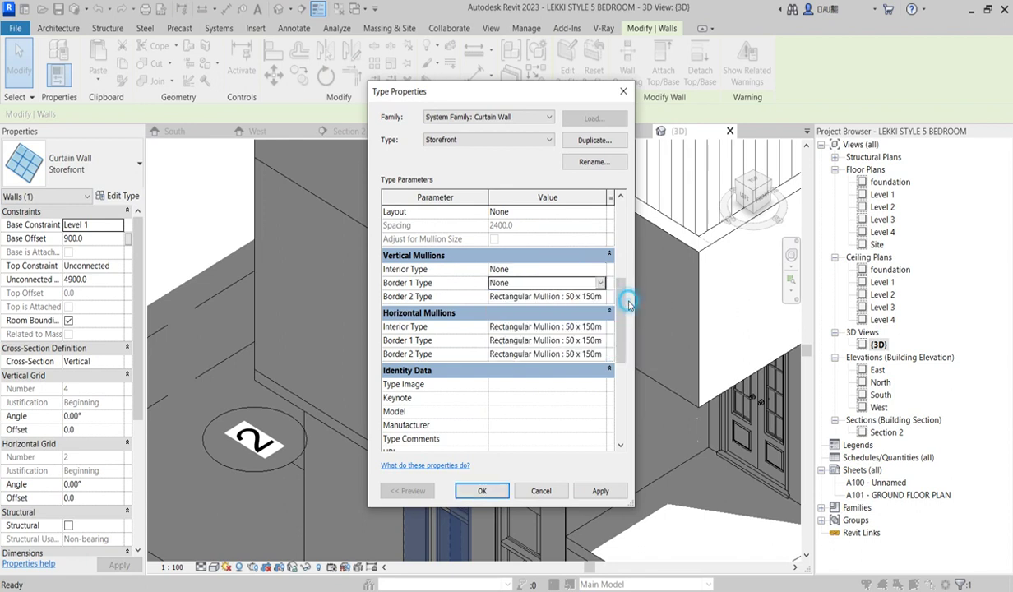
pyautogui.click(584, 296)
pyautogui.click(600, 296)
pyautogui.scroll(3, 594, 308)
pyautogui.click(567, 310)
# Set the Storefront type's Interior, Border 1 and Border 2 horizontal mullions to None and apply the changes, keeping the existing mullions
pyautogui.click(584, 327)
pyautogui.click(602, 326)
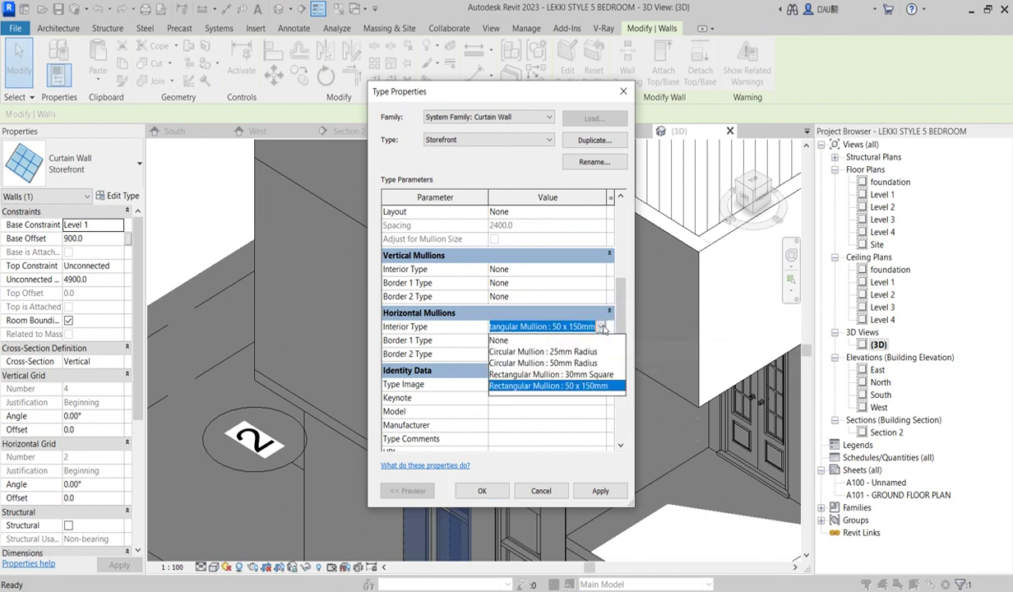
pyautogui.click(530, 351)
pyautogui.click(603, 327)
pyautogui.click(564, 349)
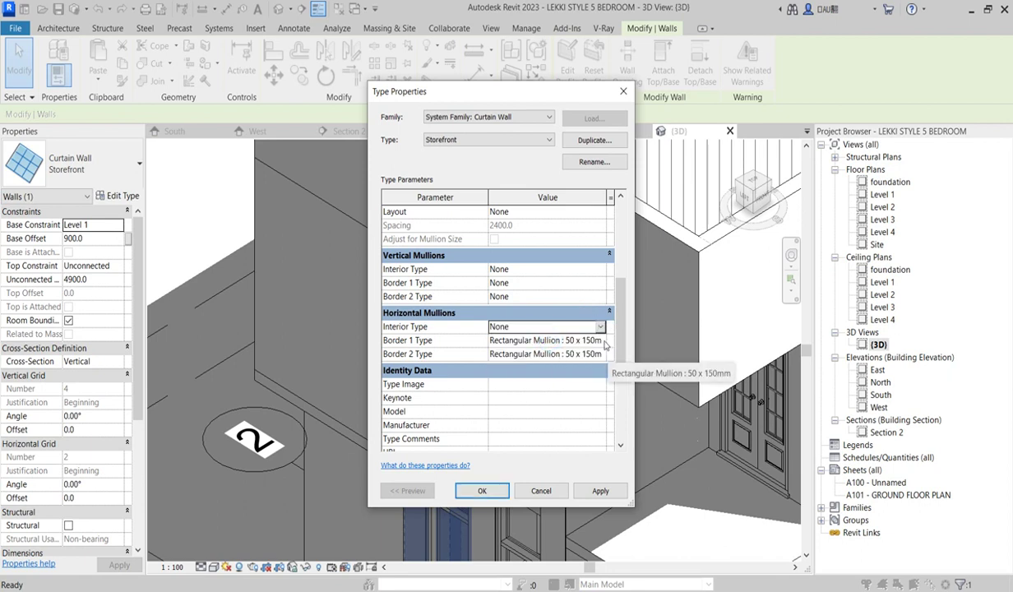
pyautogui.click(603, 340)
pyautogui.scroll(1, 530, 376)
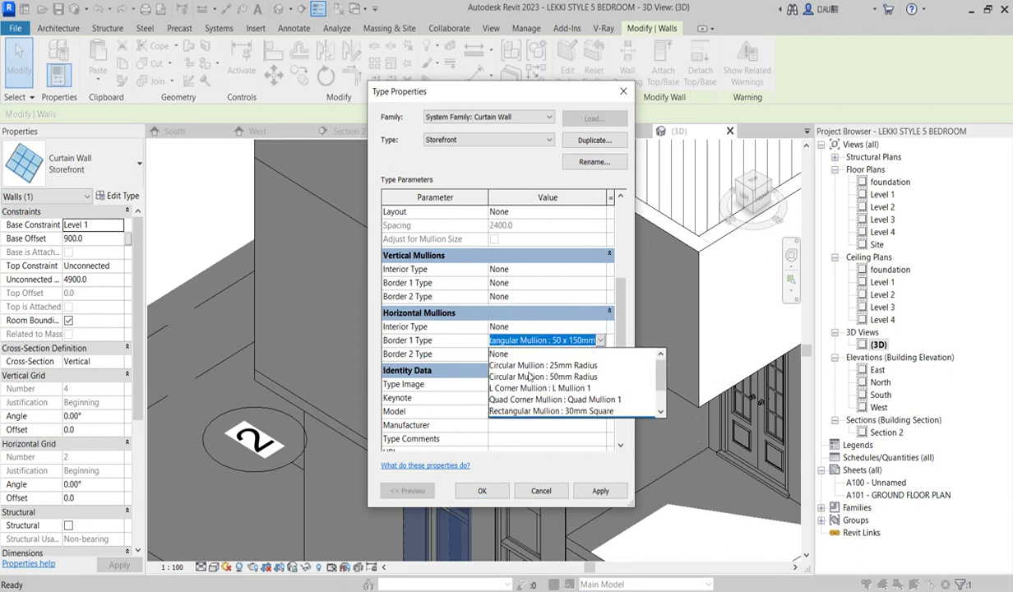
pyautogui.click(529, 355)
pyautogui.click(598, 354)
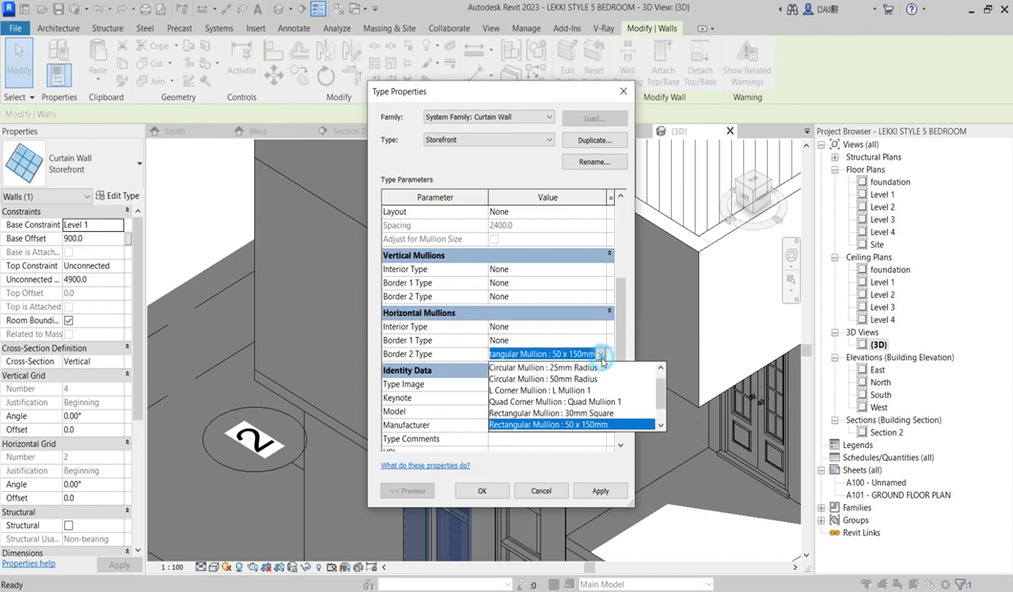
pyautogui.scroll(1, 584, 374)
pyautogui.click(510, 367)
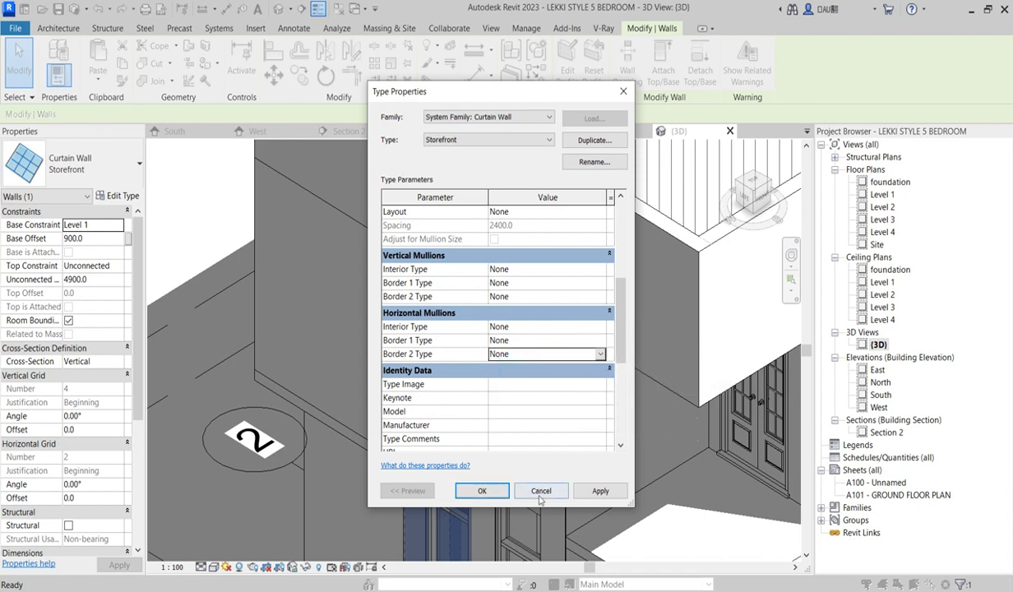
pyautogui.click(482, 491)
pyautogui.click(547, 351)
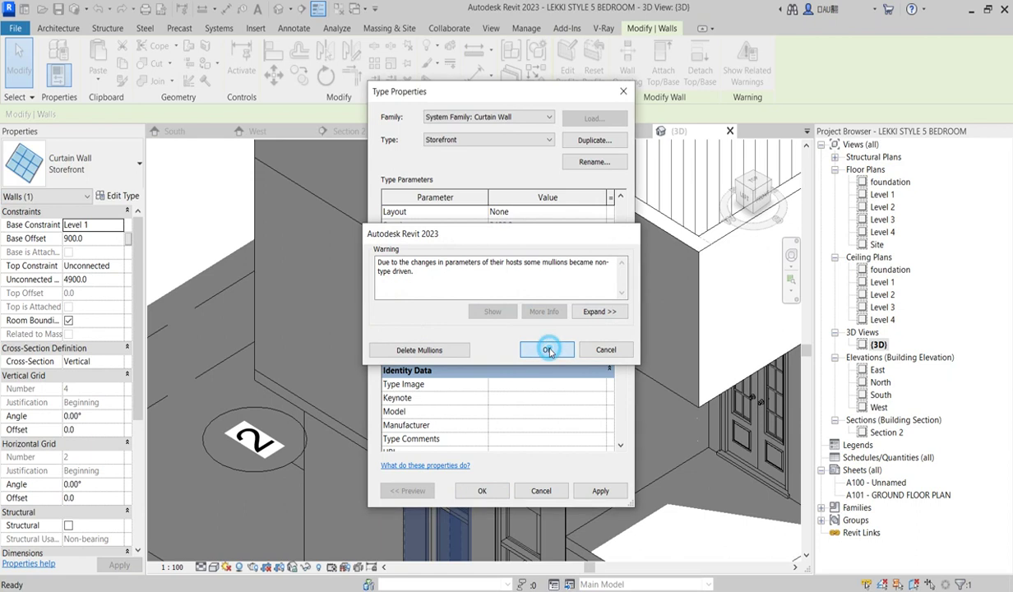
# Save the project and open the West elevation
pyautogui.scroll(-3, 480, 435)
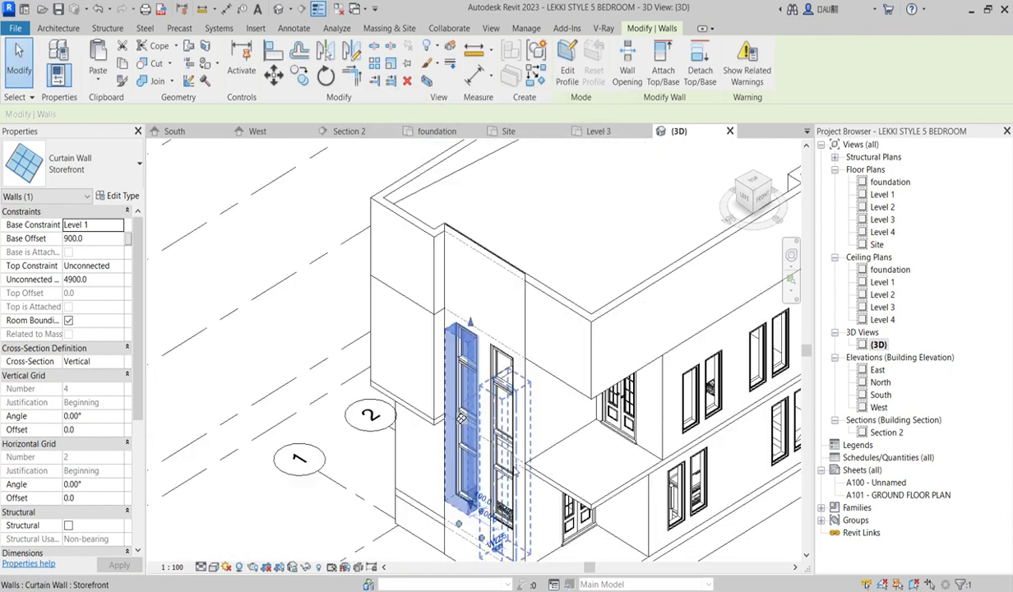
pyautogui.doubleClick(881, 396)
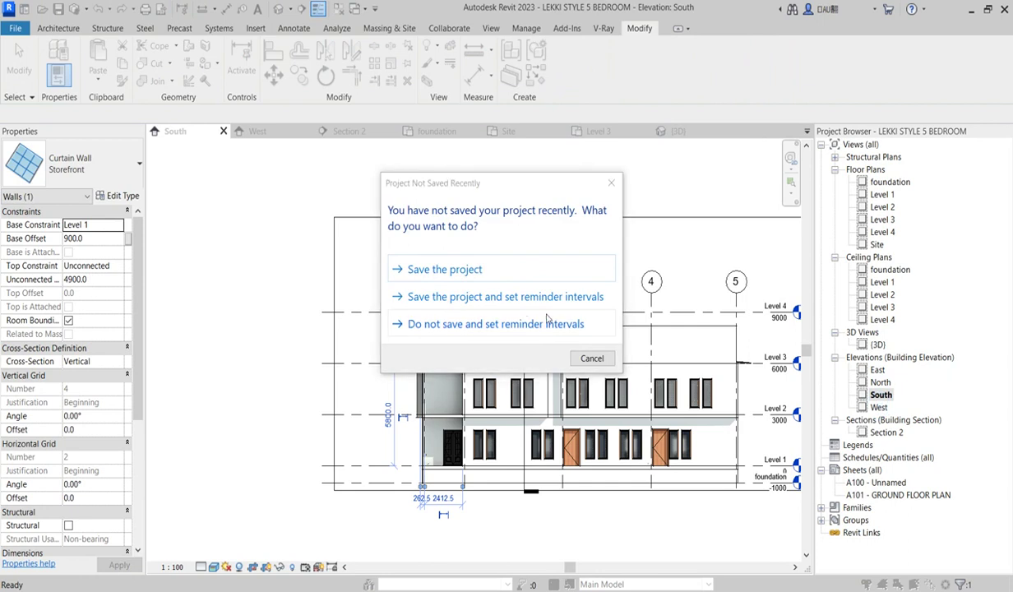
pyautogui.click(446, 271)
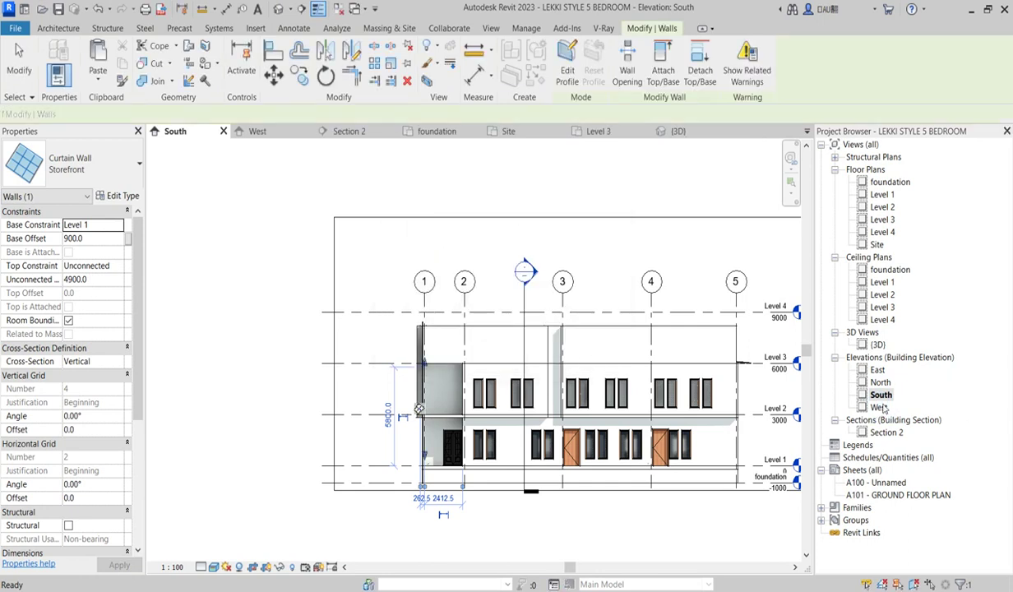
pyautogui.doubleClick(879, 407)
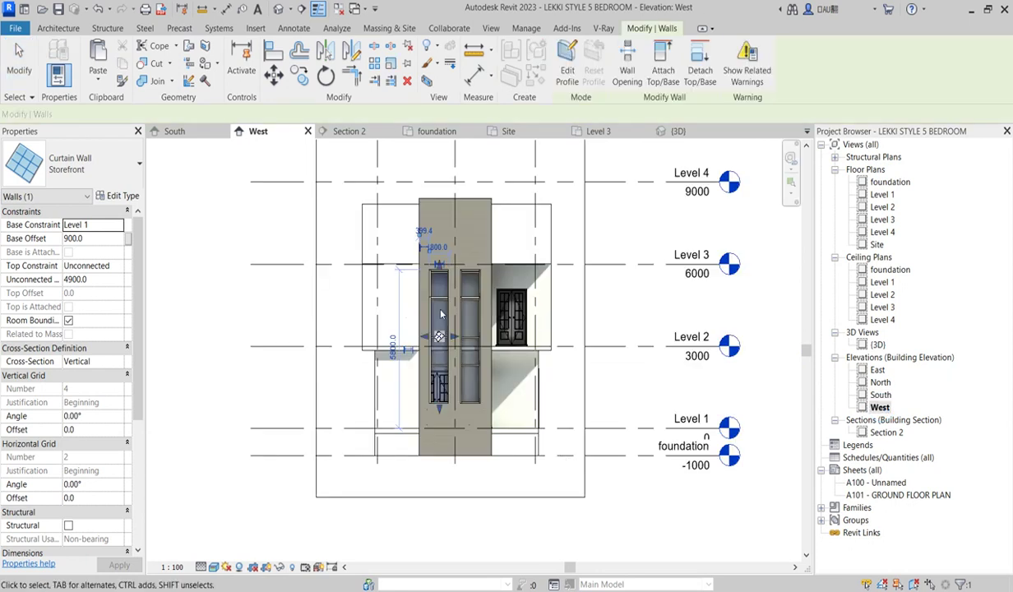
# Set the join condition of the Storefront curtain wall type to Not Defined
pyautogui.scroll(3, 510, 272)
pyautogui.moveTo(438, 255); pyautogui.dragTo(481, 273, button='middle')
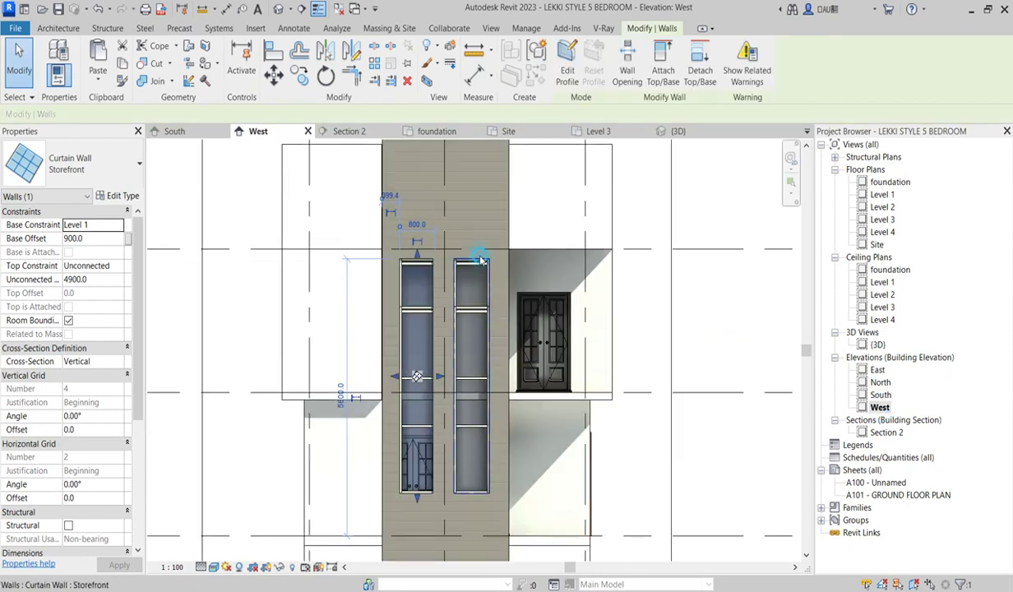
pyautogui.scroll(5, 477, 419)
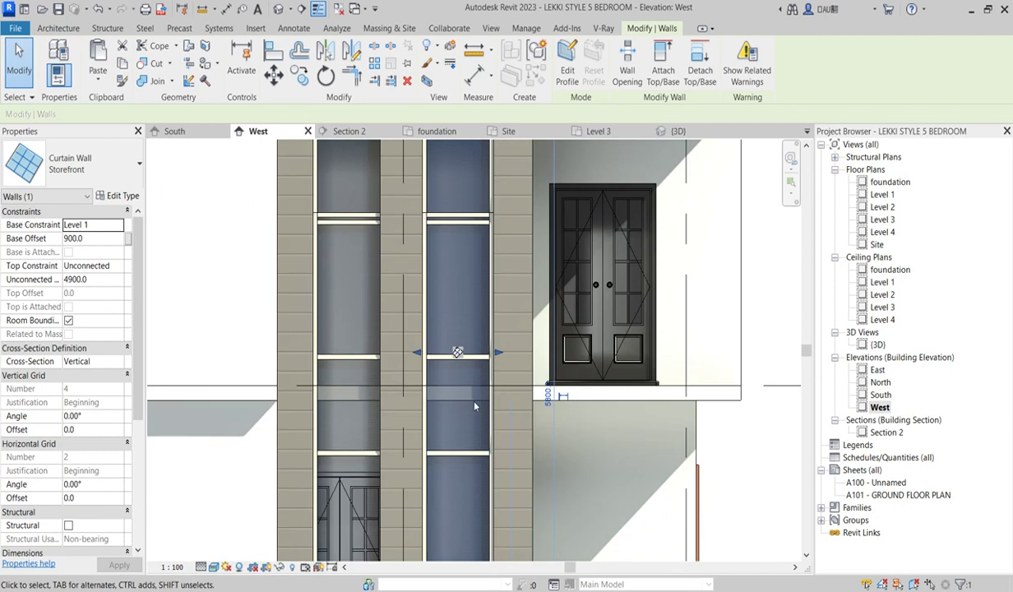
pyautogui.scroll(-3, 474, 441)
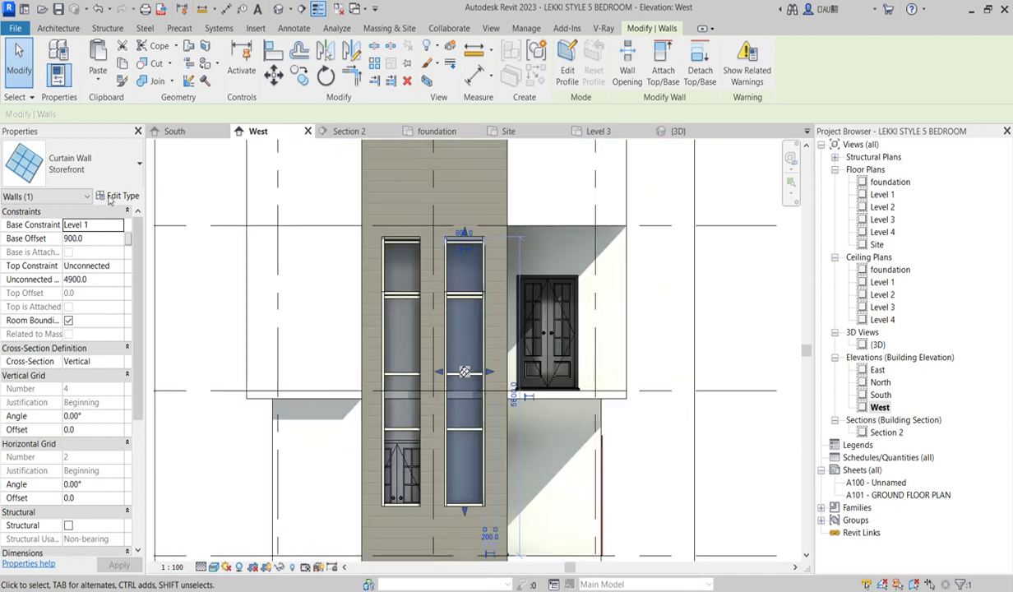
pyautogui.click(110, 198)
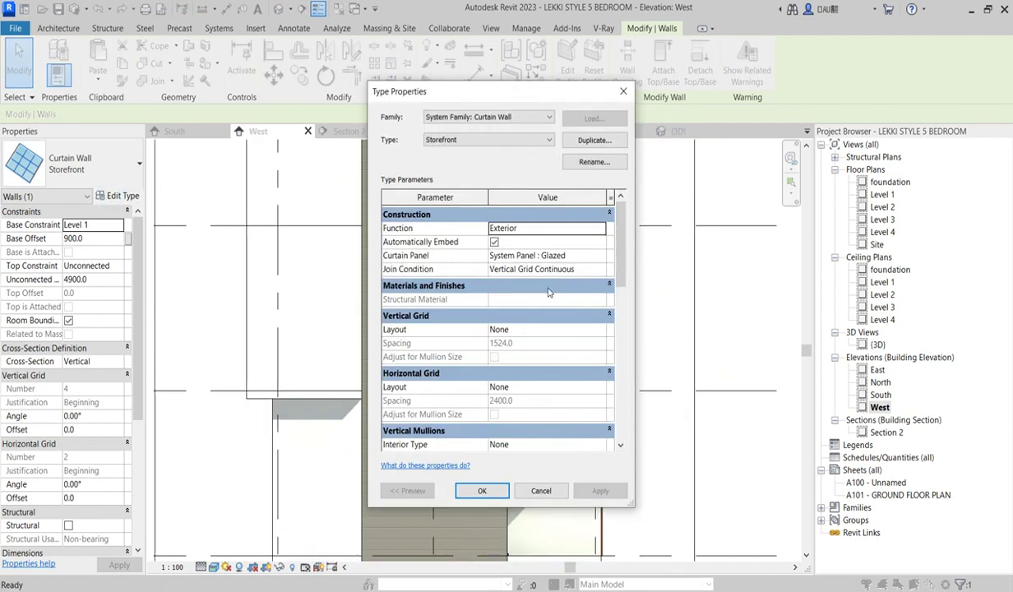
pyautogui.click(527, 271)
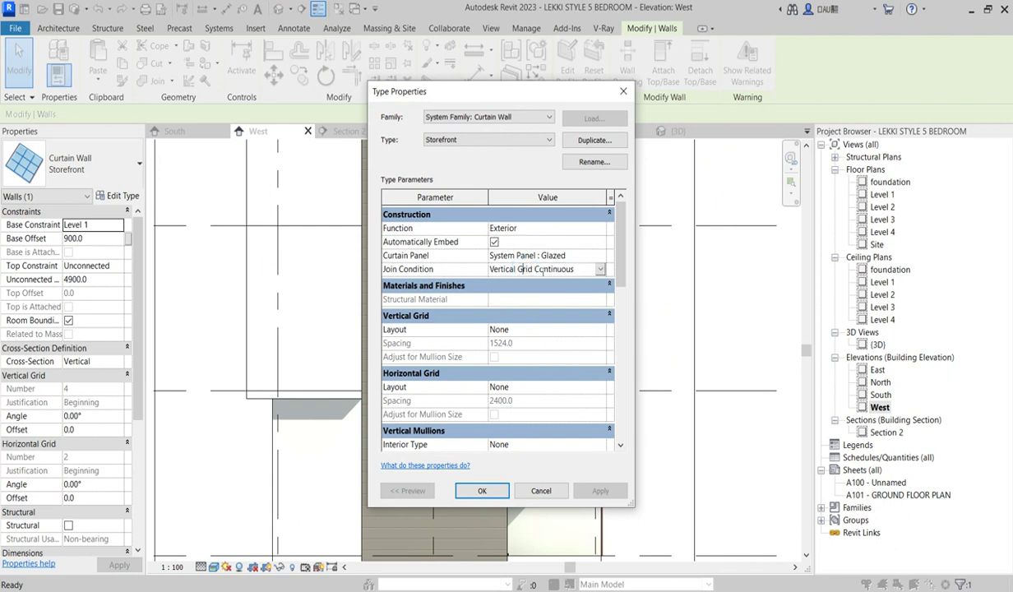
pyautogui.click(601, 269)
pyautogui.click(539, 280)
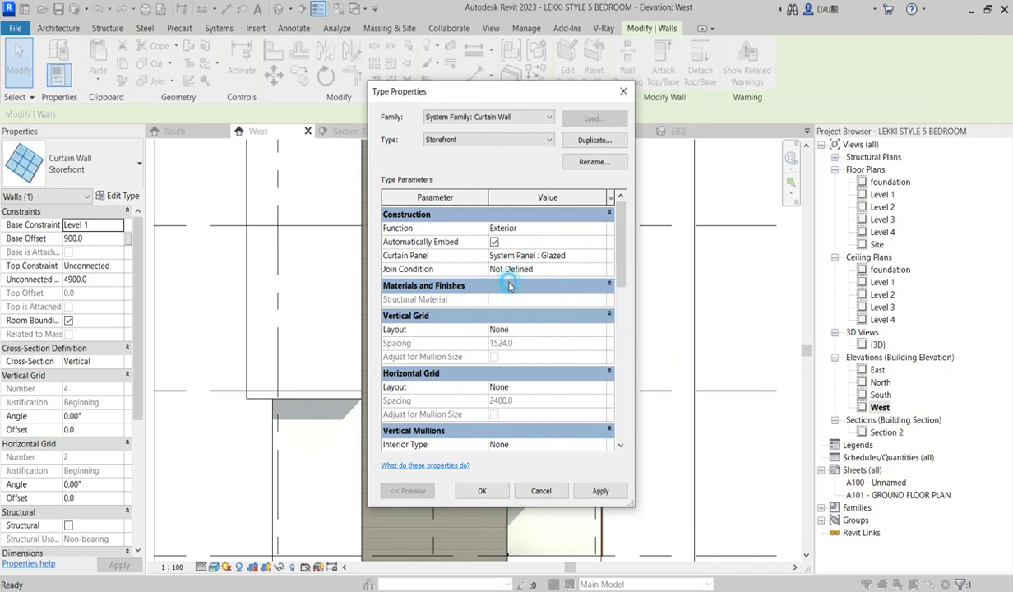
# Set the Storefront type's curtain panel to None, keep its function as Exterior and apply the changes
pyautogui.click(590, 258)
pyautogui.click(600, 257)
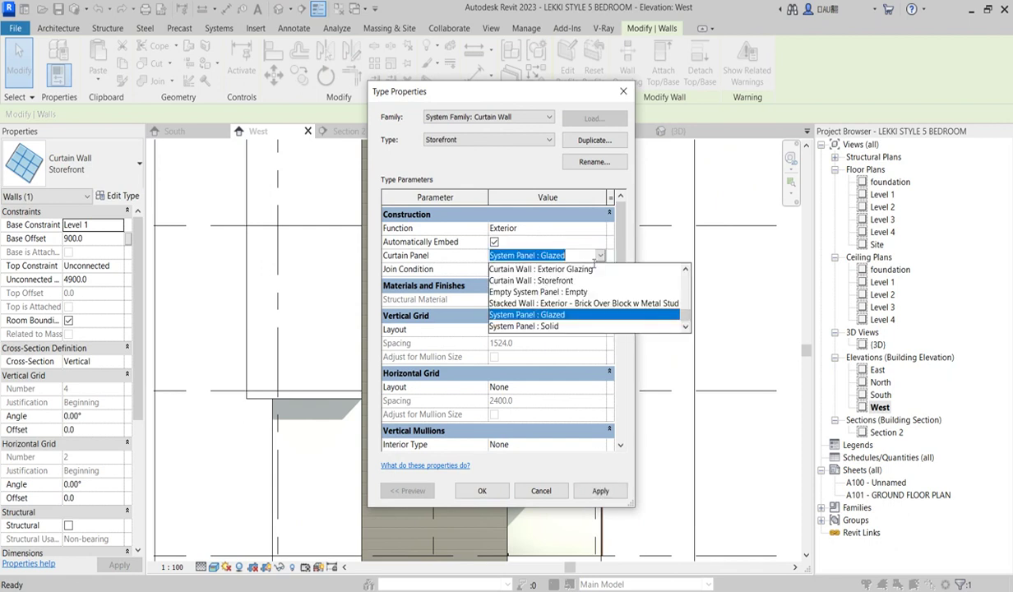
pyautogui.scroll(10, 547, 300)
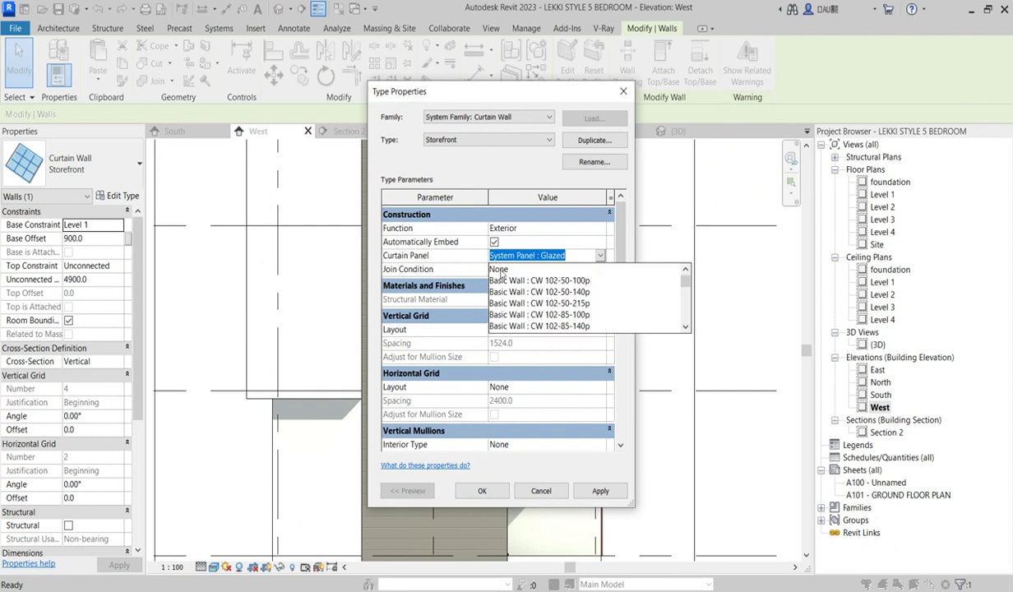
pyautogui.click(500, 271)
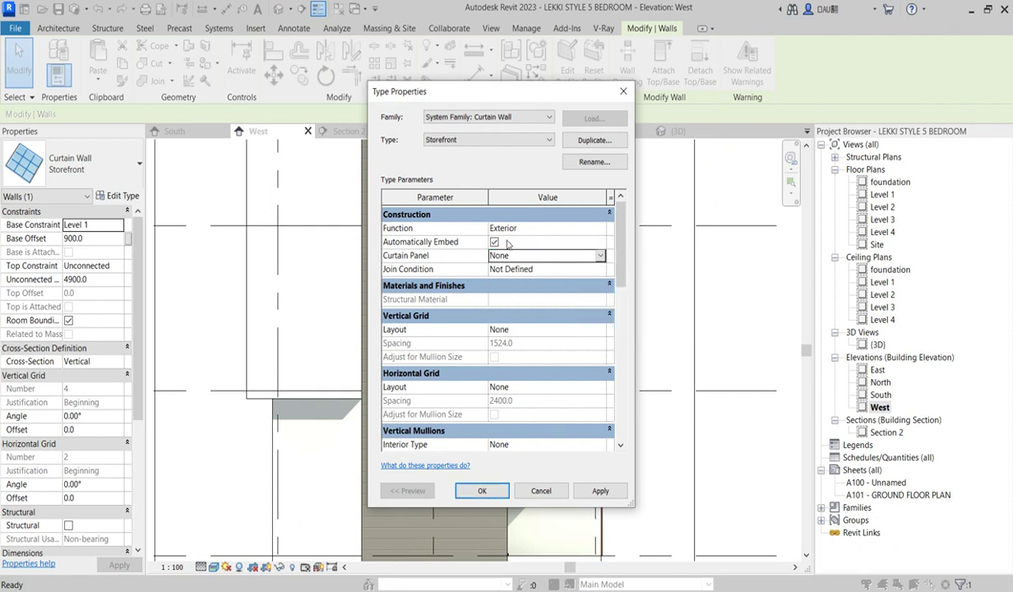
pyautogui.click(586, 228)
pyautogui.click(600, 230)
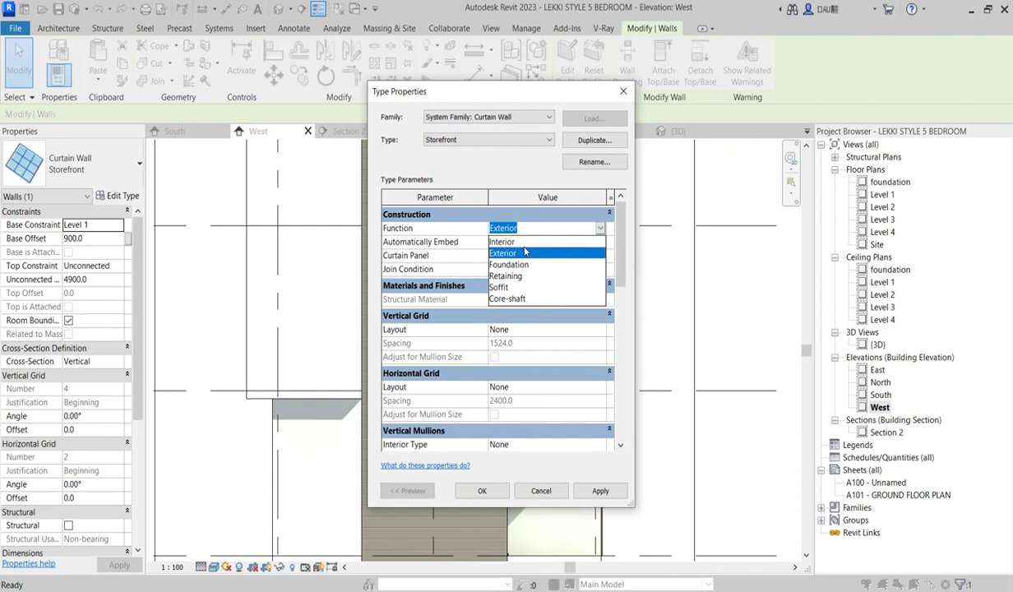
pyautogui.click(497, 491)
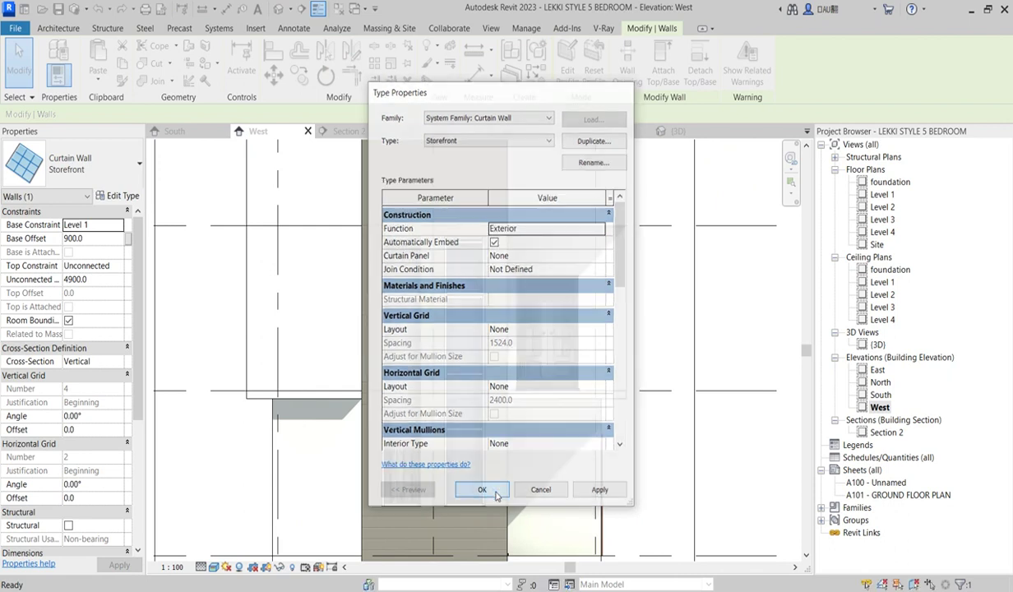
pyautogui.click(546, 442)
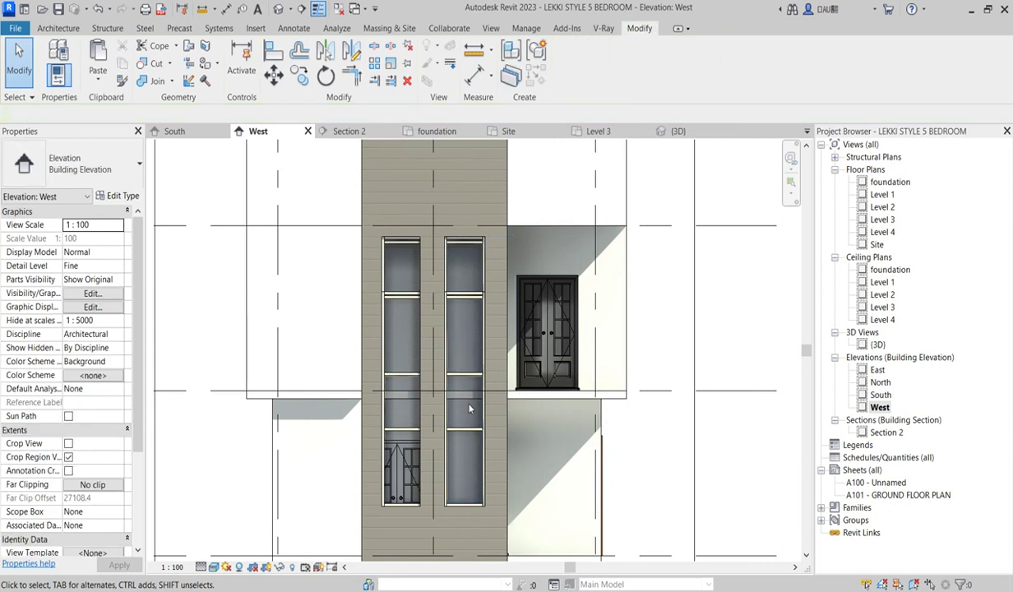
# Delete the two tall Storefront curtain walls on either side of grid B in the West elevation
pyautogui.scroll(4, 457, 267)
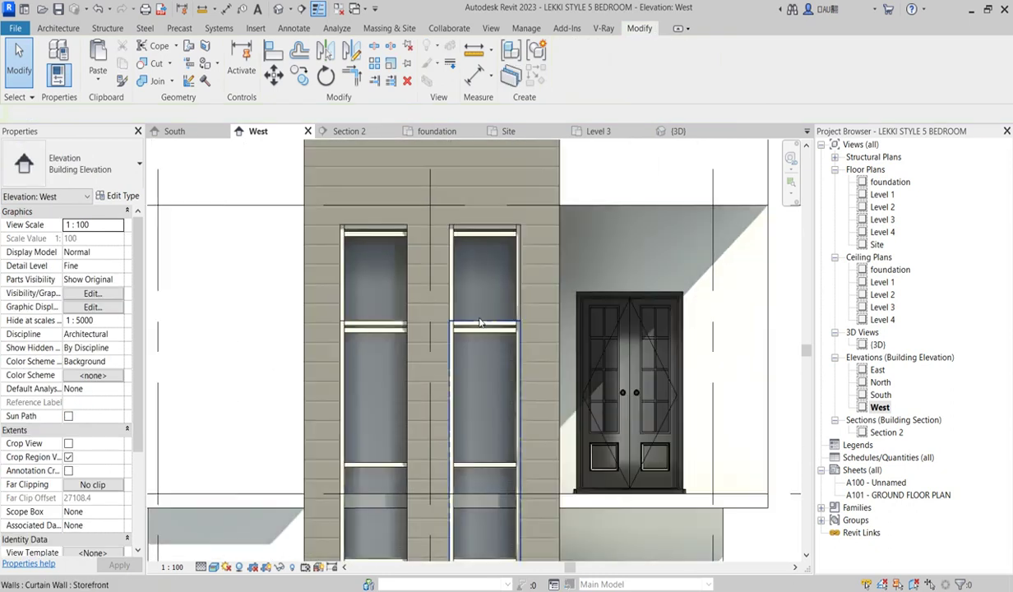
pyautogui.click(458, 224)
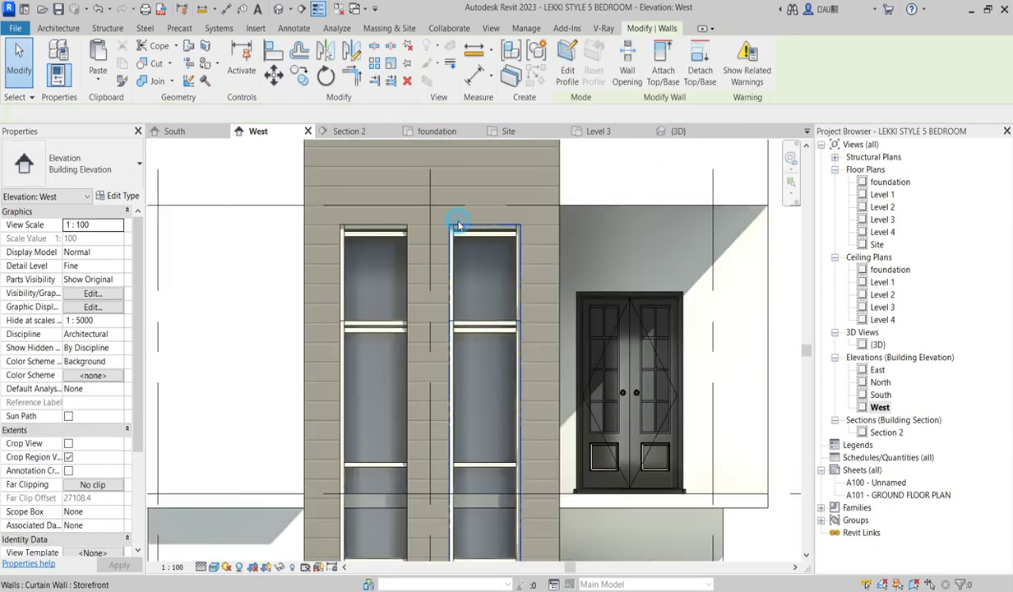
pyautogui.press('Delete')
pyautogui.scroll(-3, 465, 461)
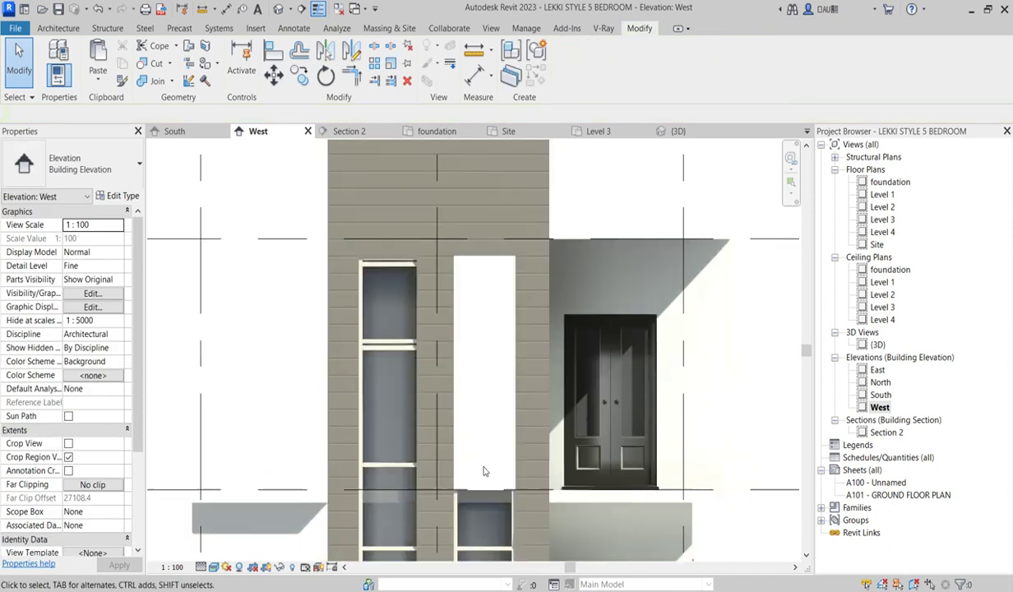
pyautogui.click(442, 373)
pyautogui.press('Delete')
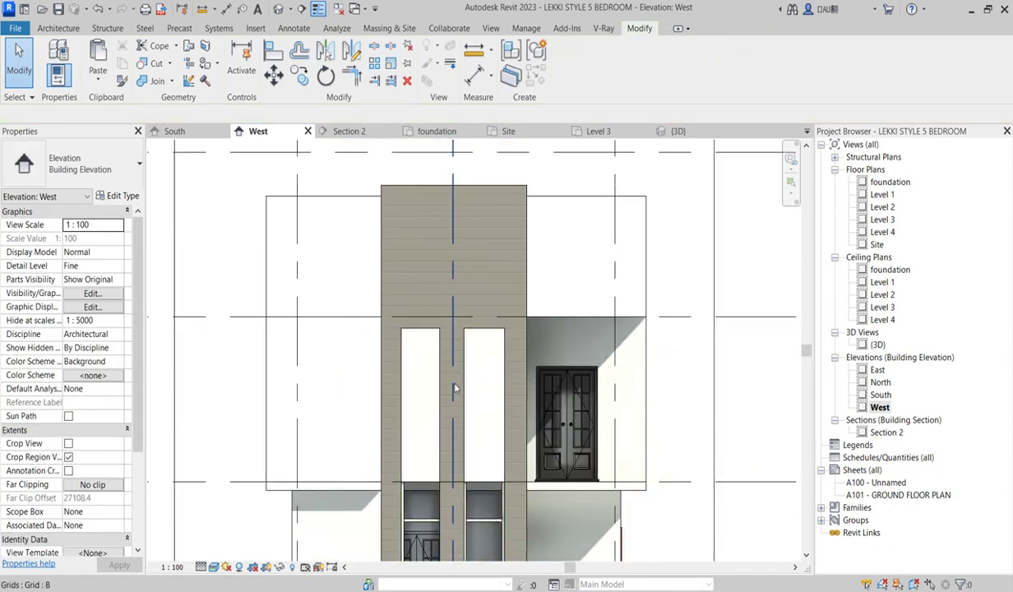
# Inspect the extent and properties of the left foundation-based Storefront curtain wall behind the emptied opening, then deselect it
pyautogui.click(442, 516)
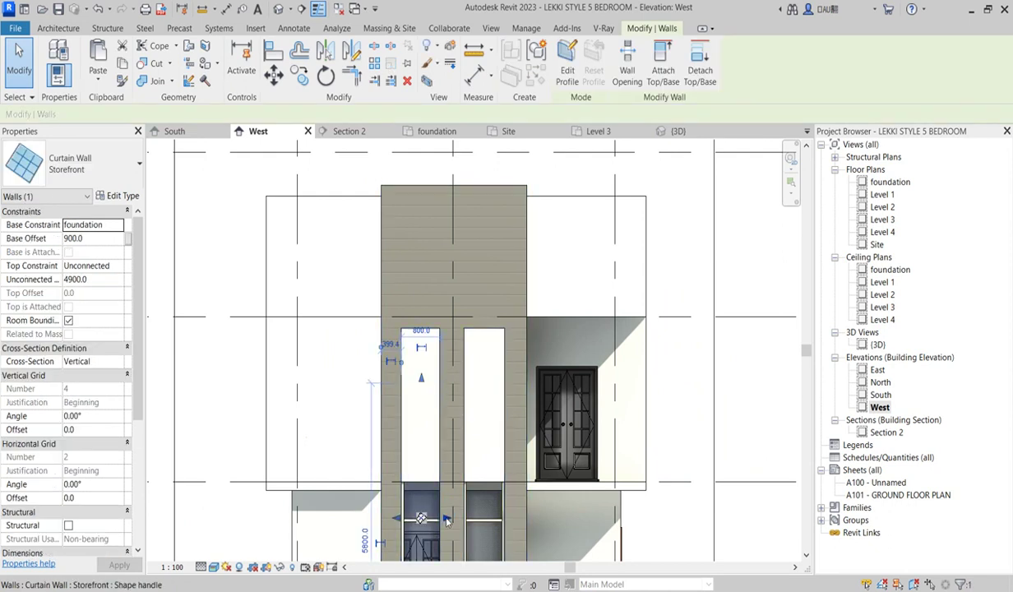
pyautogui.scroll(-2, 448, 531)
pyautogui.scroll(-1, 440, 483)
pyautogui.scroll(5, 436, 485)
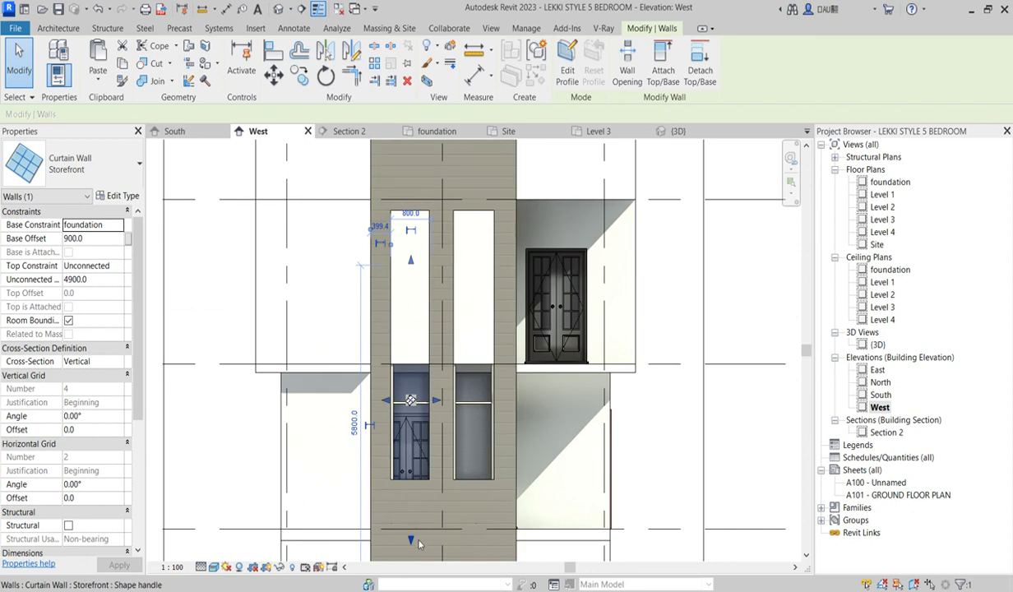
pyautogui.click(208, 436)
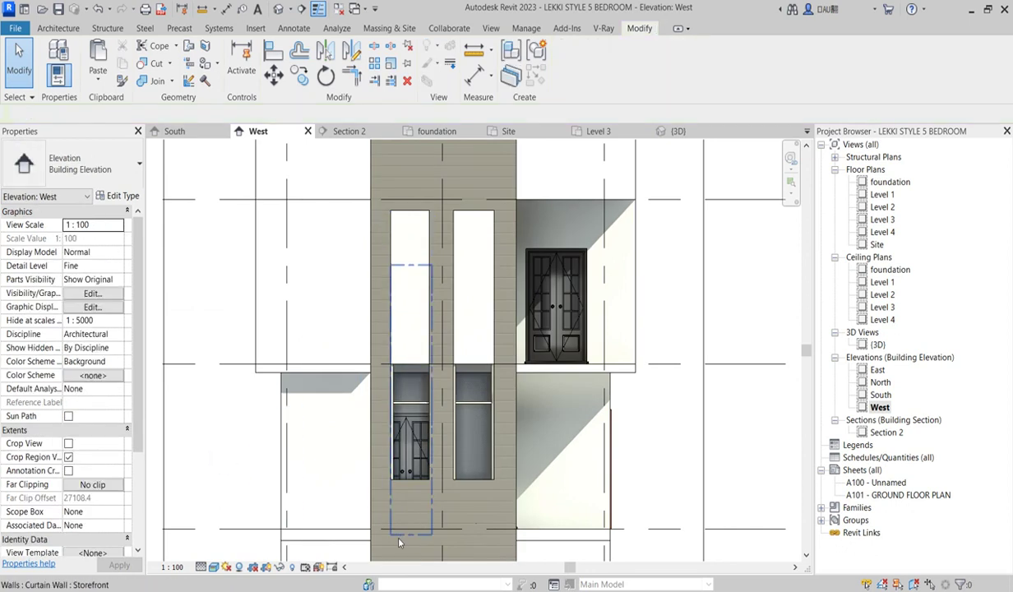
# Delete the left foundation-based Storefront curtain wall and set the base constraint of the right one to Level 1
pyautogui.click(399, 542)
pyautogui.press('Delete')
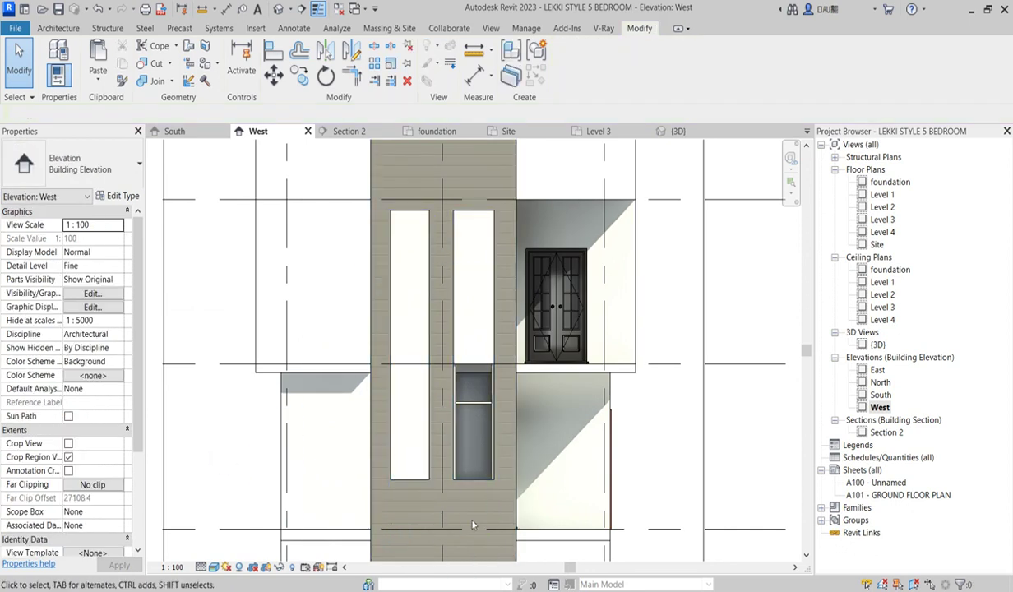
pyautogui.click(491, 437)
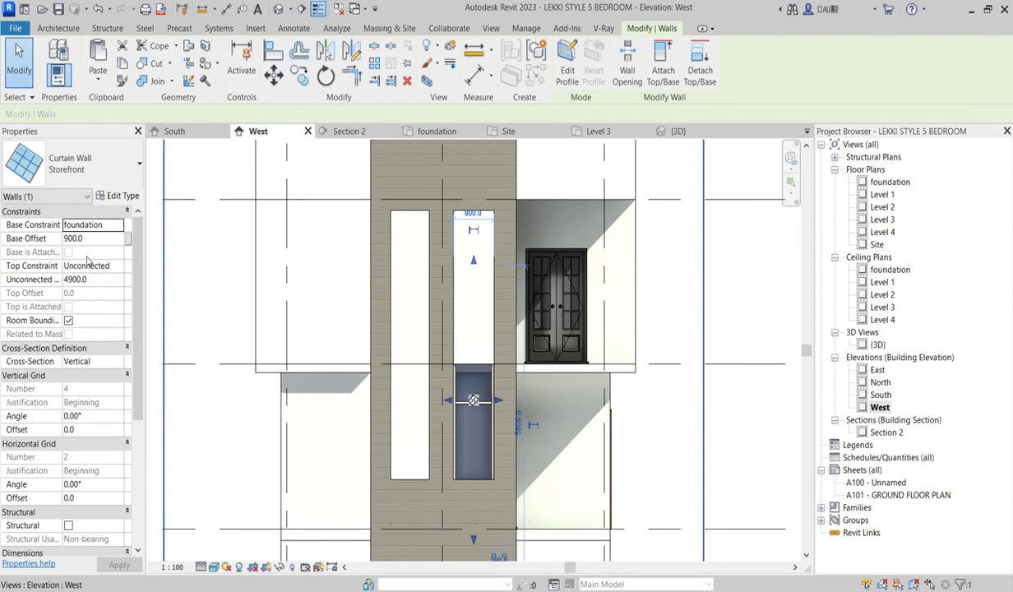
pyautogui.scroll(-2, 556, 352)
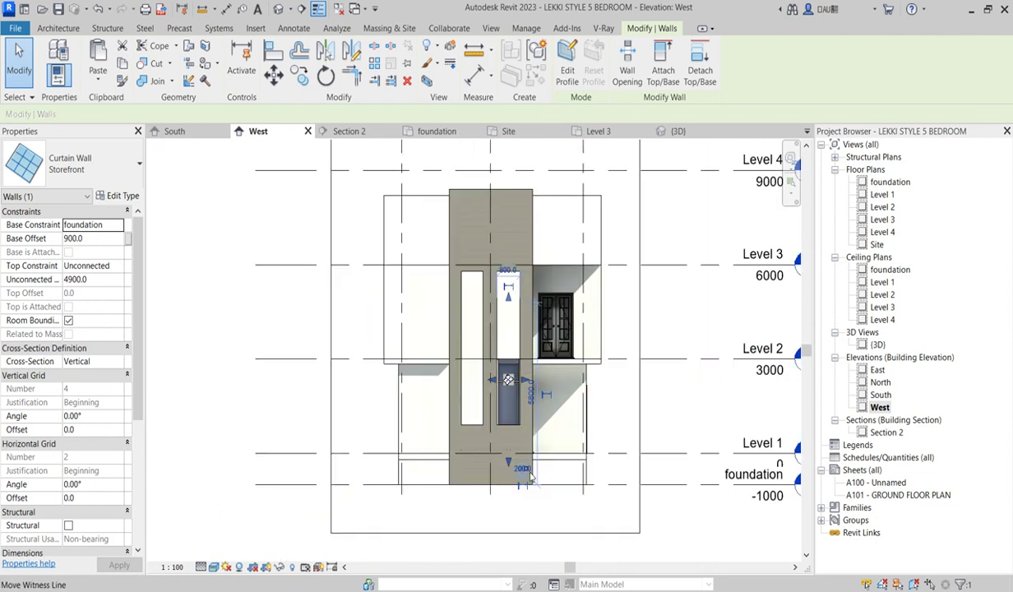
pyautogui.click(121, 227)
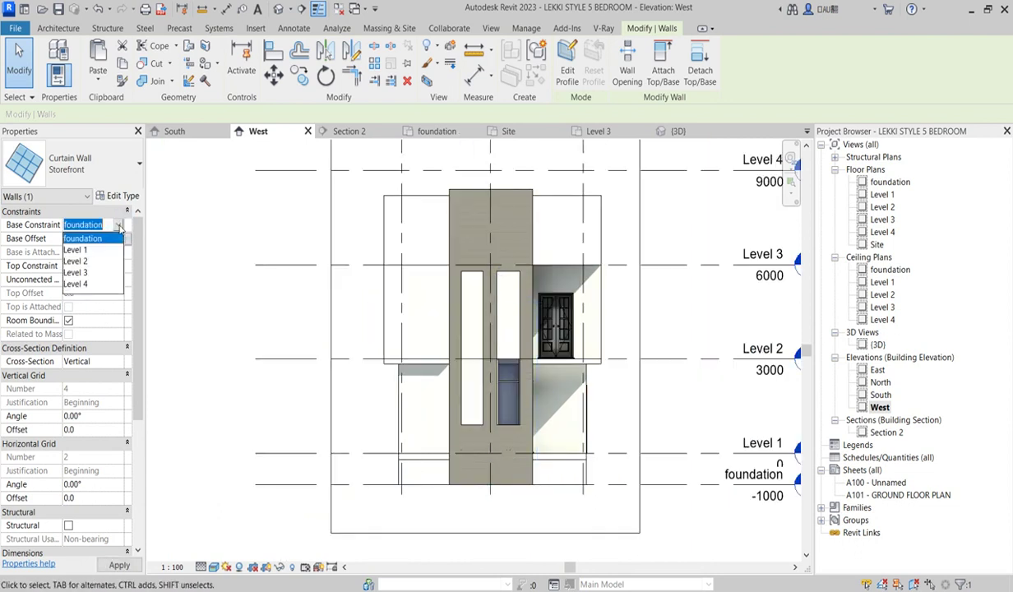
pyautogui.click(83, 253)
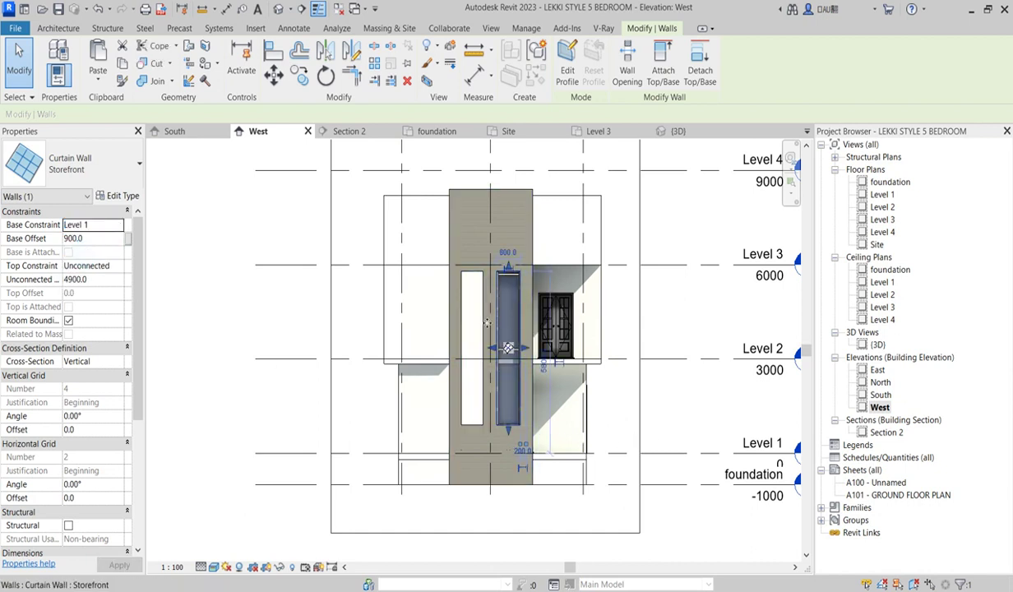
pyautogui.scroll(1, 483, 319)
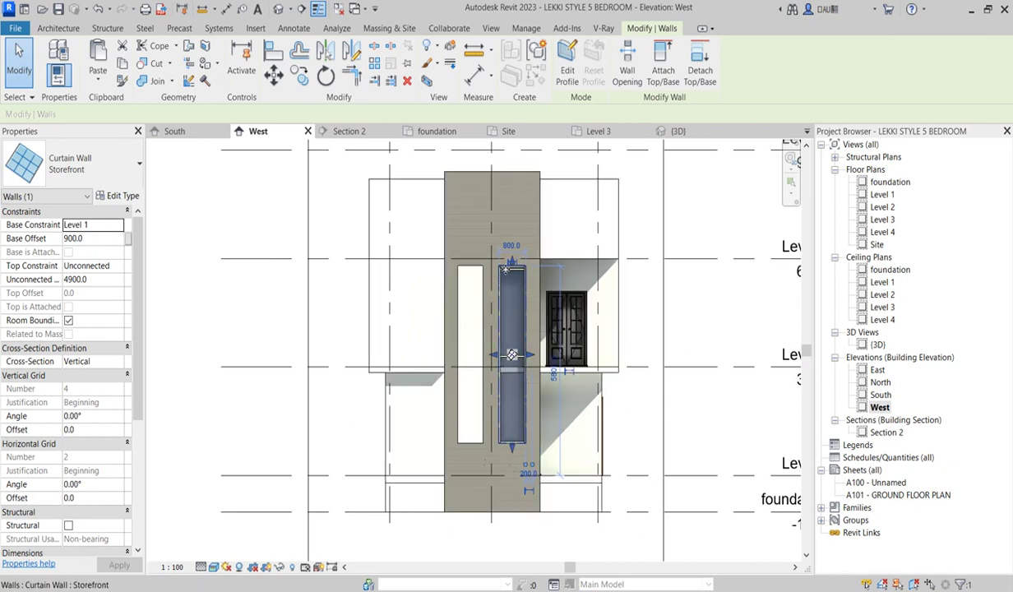
# Mirror a copy of the right Storefront curtain wall about the tower's vertical centreline into the empty left opening
pyautogui.click(353, 51)
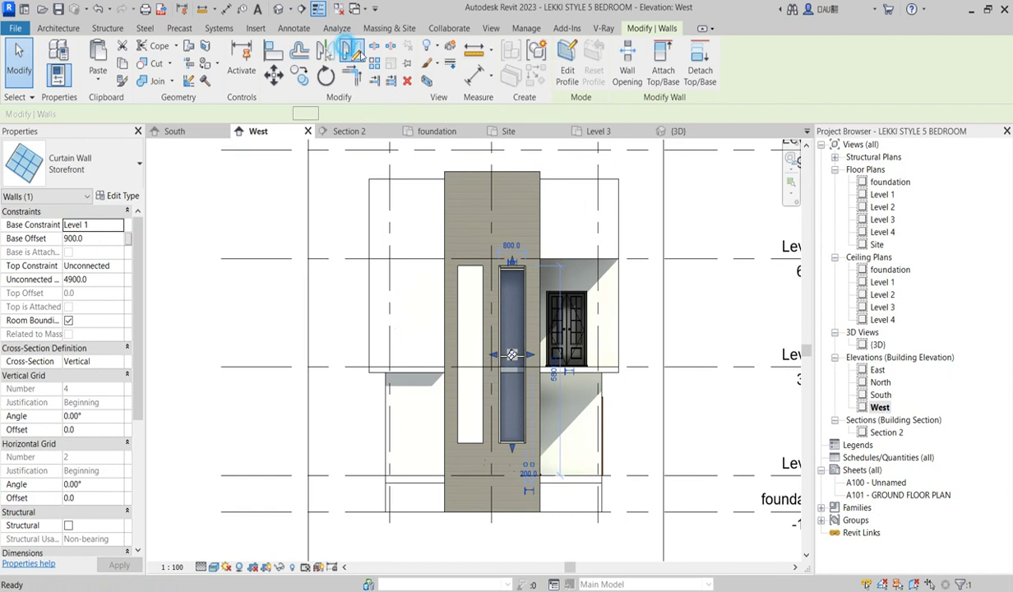
pyautogui.click(493, 174)
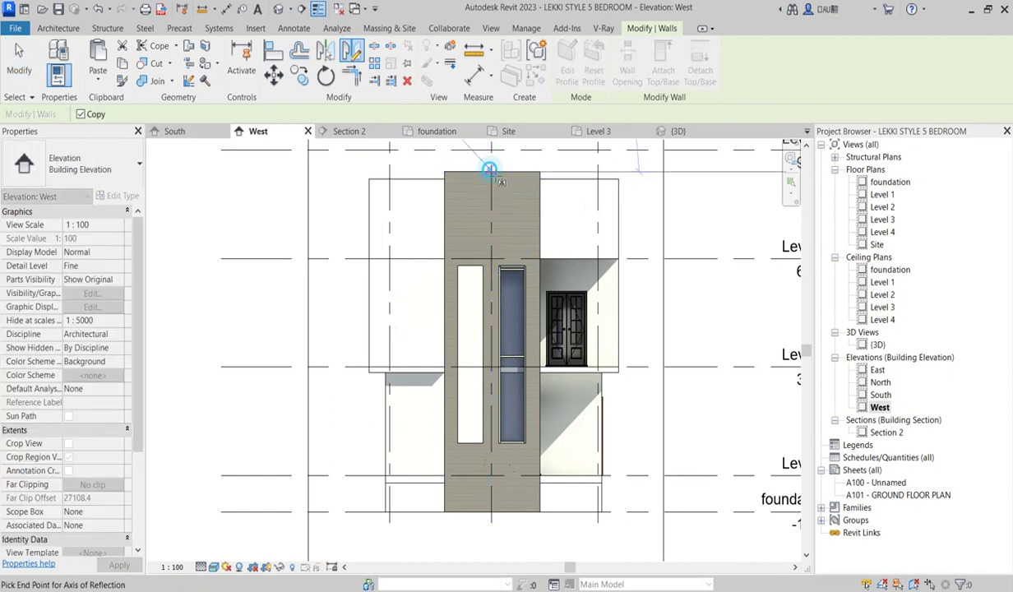
pyautogui.click(493, 160)
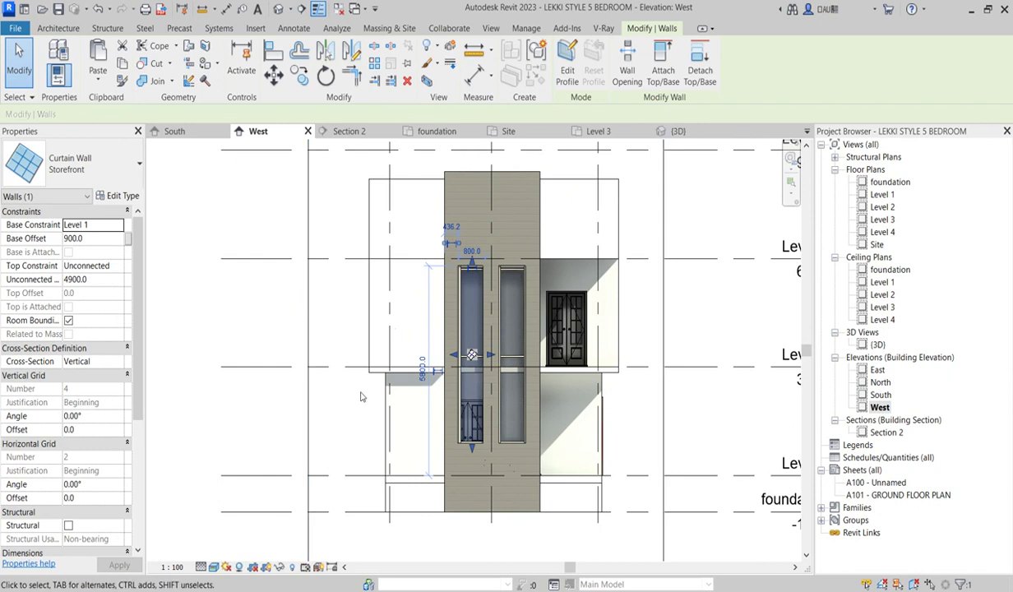
pyautogui.scroll(2, 351, 384)
pyautogui.scroll(2, 513, 364)
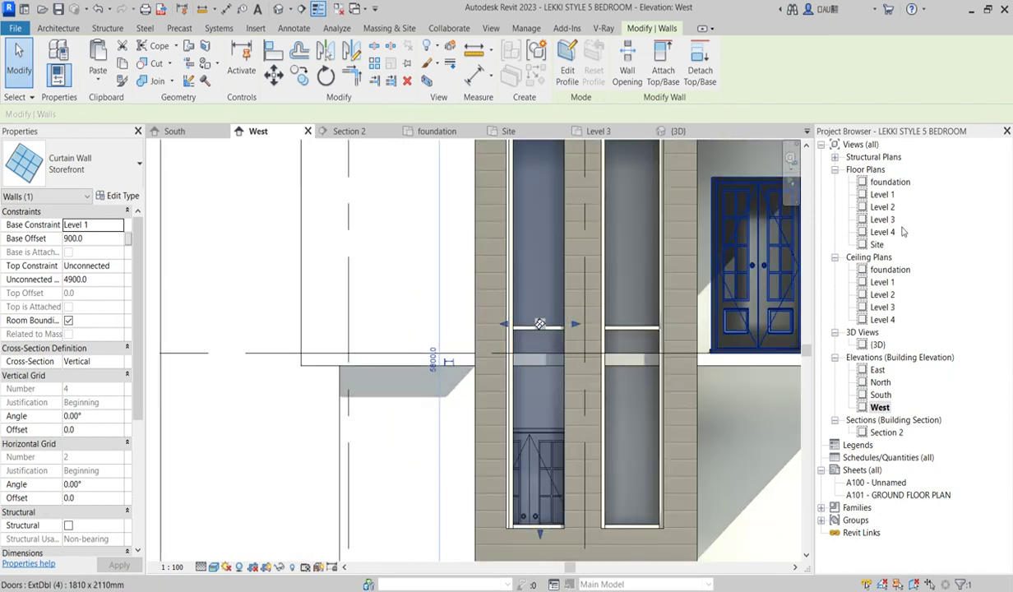
# In the Level 1 floor plan, stretch the upper end of the selected anti-room Storefront curtain wall to a length of 840 mm
pyautogui.doubleClick(880, 195)
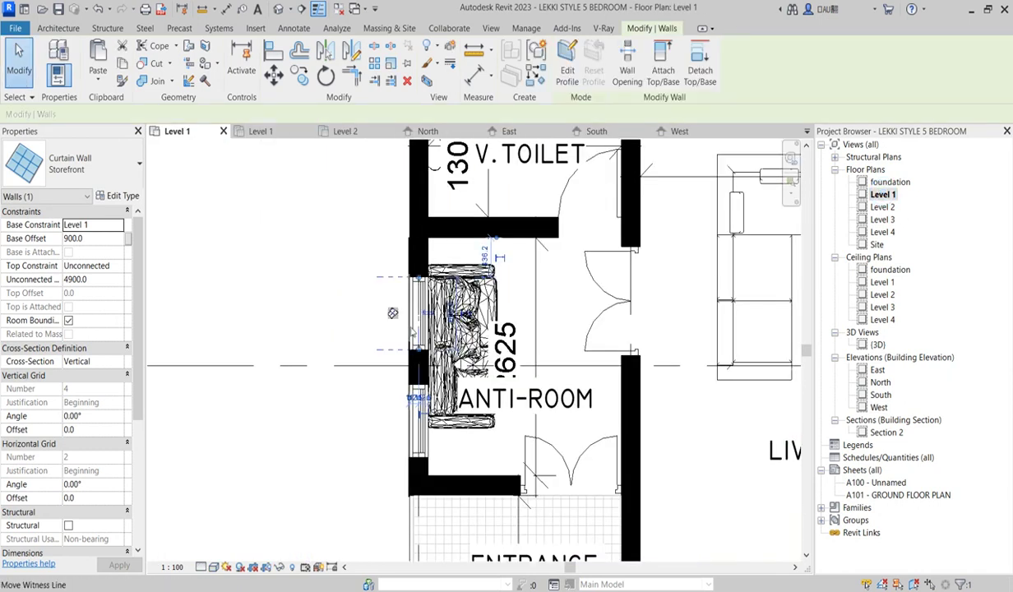
pyautogui.scroll(3, 406, 263)
pyautogui.scroll(3, 426, 306)
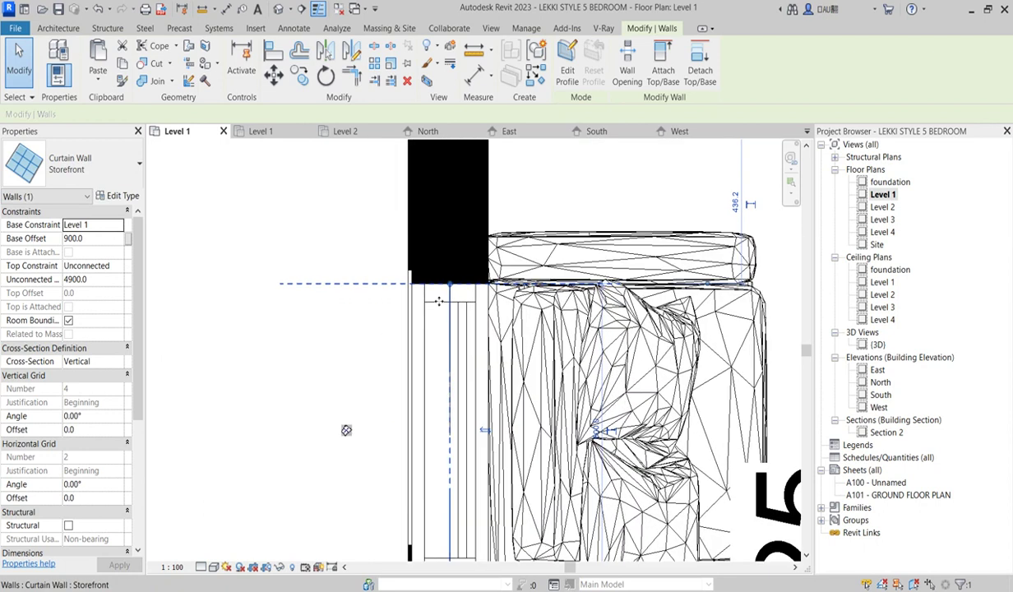
pyautogui.press('r')
pyautogui.press('s')
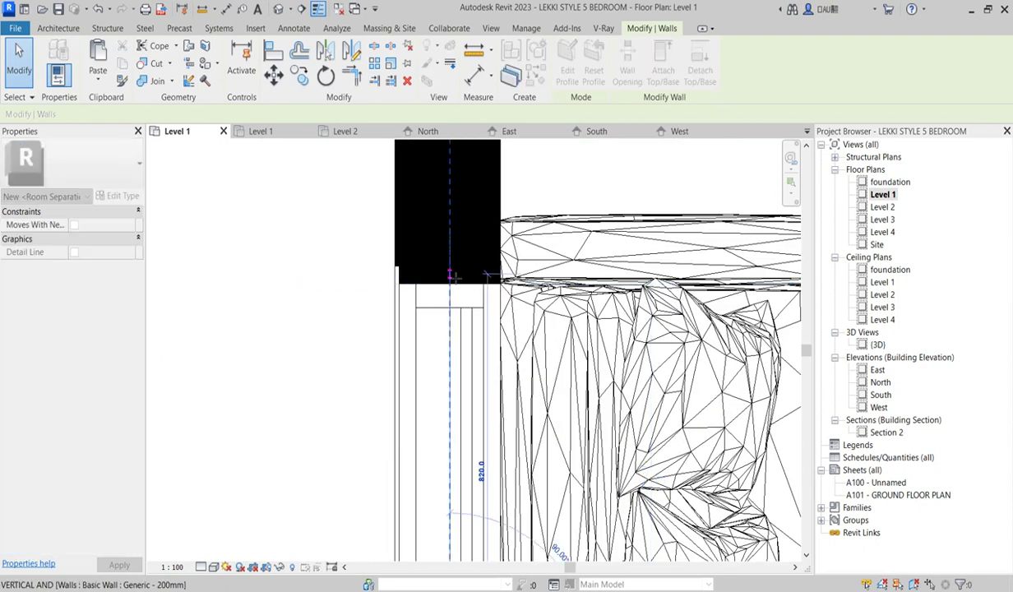
pyautogui.press('Escape')
pyautogui.scroll(-2, 445, 296)
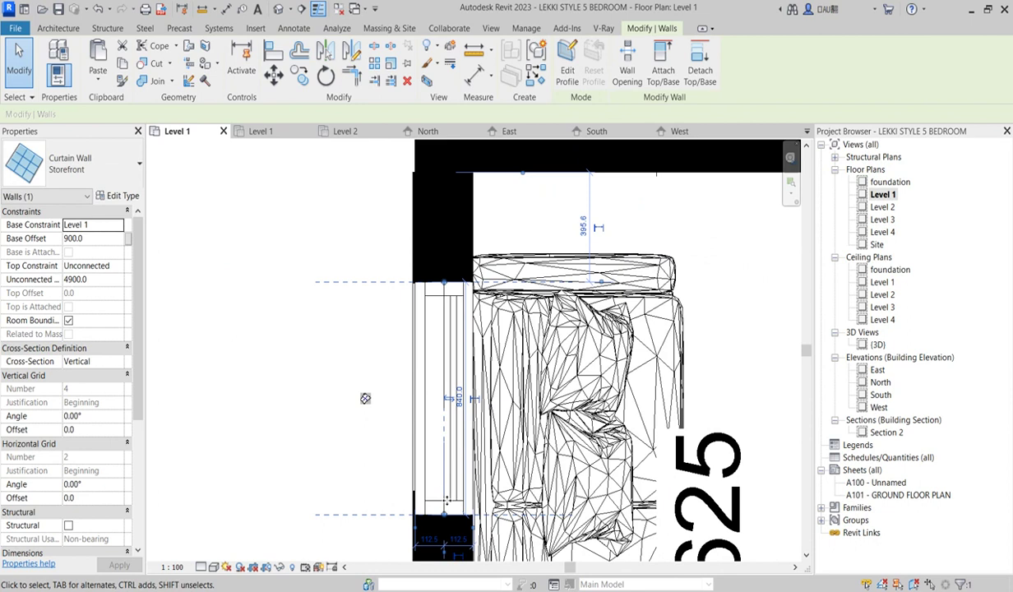
# Align the thin outer wall's opening edge with the lower end of the upper anti-room Storefront curtain wall and exit Align
pyautogui.press('a')
pyautogui.press('l')
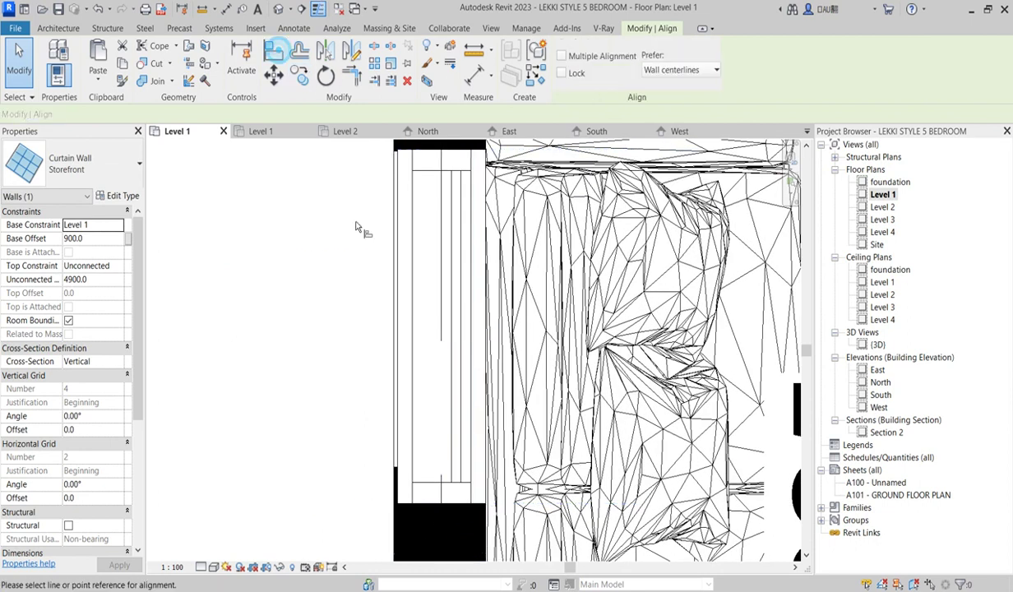
pyautogui.scroll(2, 387, 166)
pyautogui.scroll(-3, 350, 370)
pyautogui.scroll(2, 388, 256)
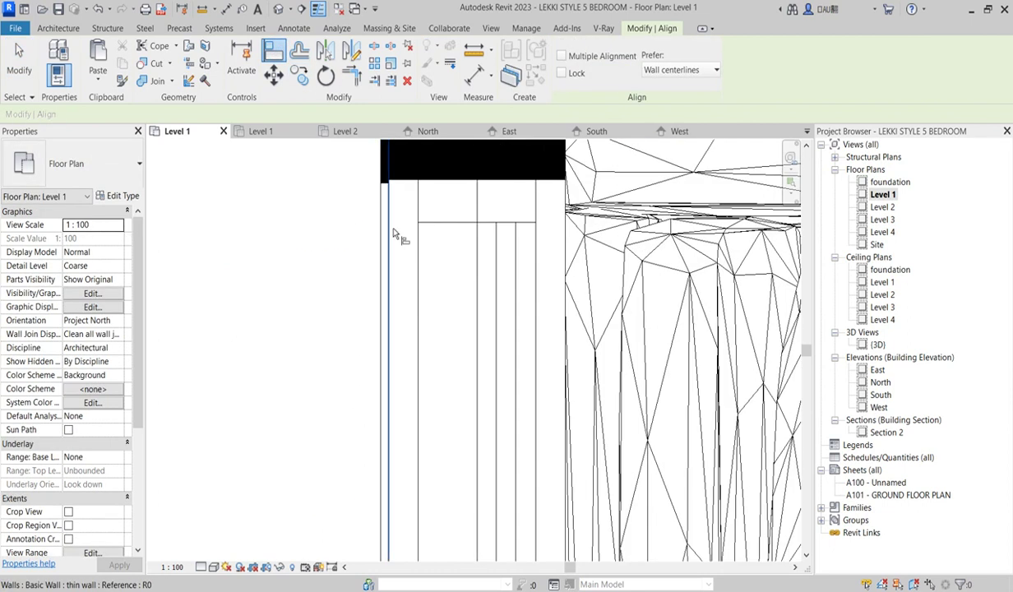
pyautogui.scroll(2, 387, 186)
pyautogui.click(391, 189)
pyautogui.scroll(3, 403, 247)
pyautogui.scroll(-2, 414, 400)
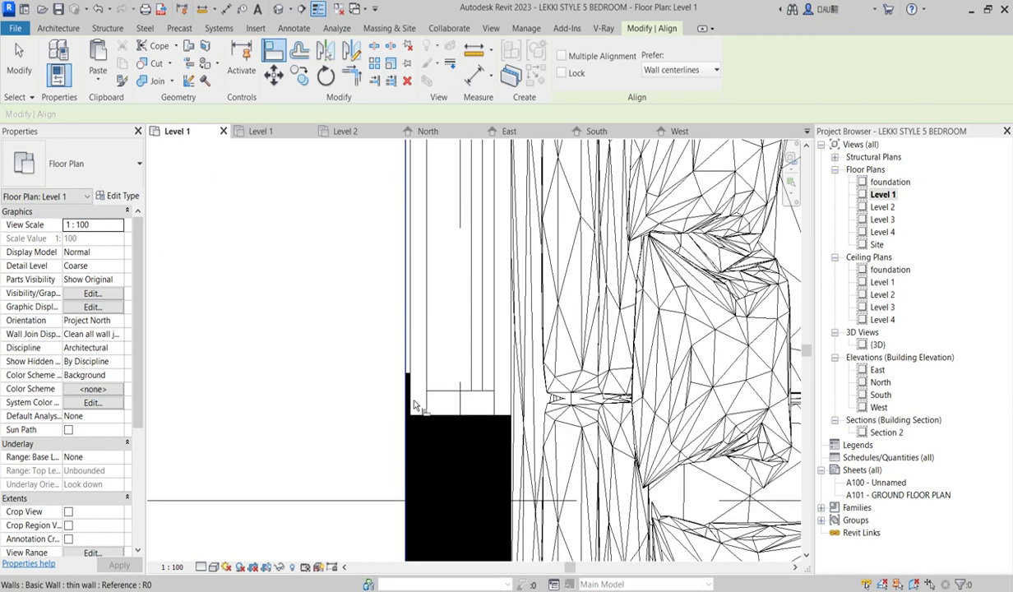
pyautogui.scroll(3, 414, 403)
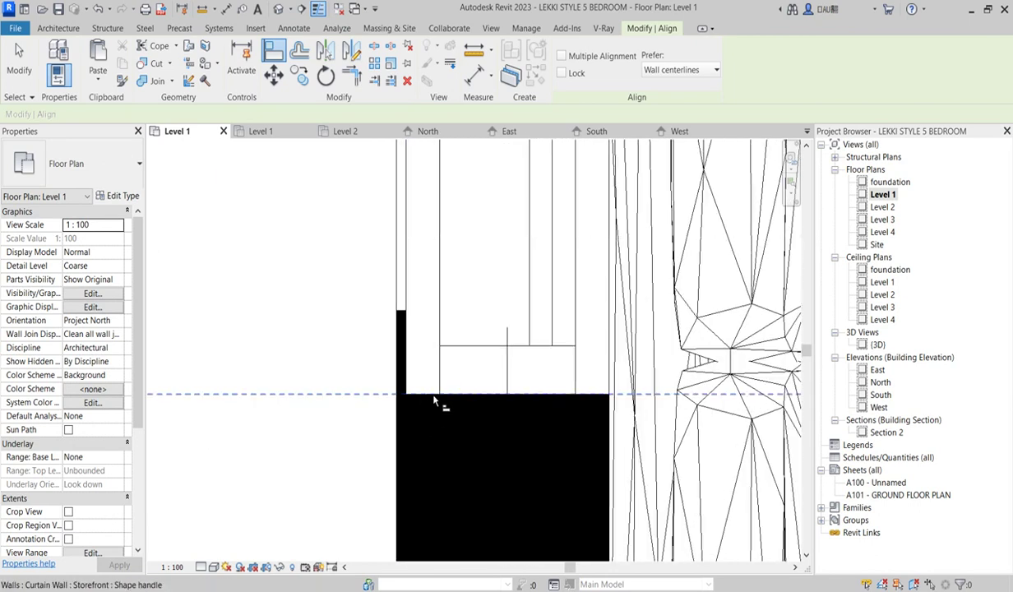
pyautogui.scroll(1, 403, 317)
pyautogui.click(403, 310)
pyautogui.scroll(-1, 419, 438)
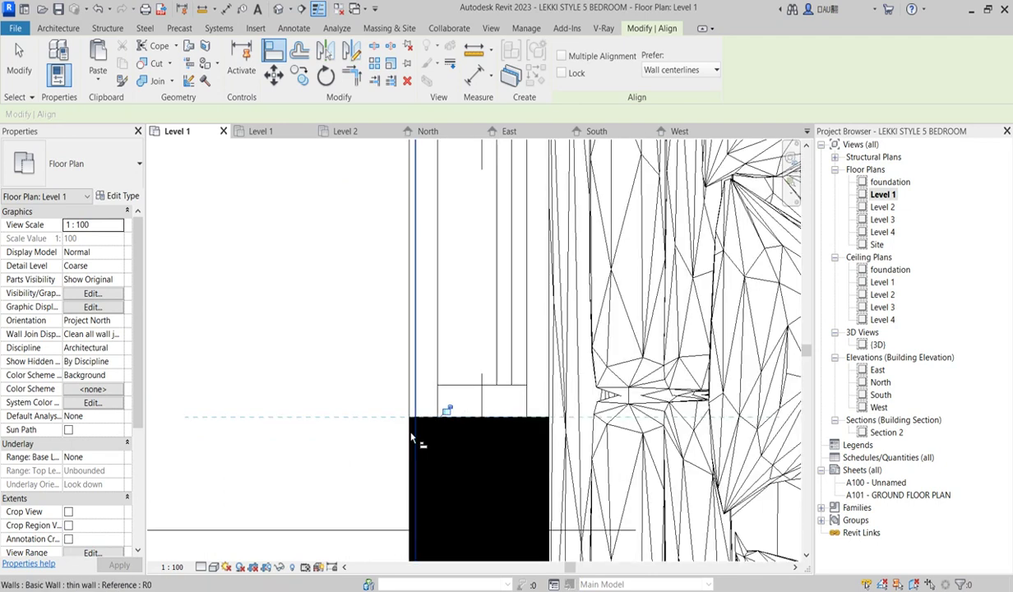
pyautogui.scroll(-3, 387, 370)
pyautogui.rightClick(339, 296)
pyautogui.click(389, 311)
pyautogui.scroll(-1, 395, 320)
pyautogui.scroll(-1, 491, 353)
pyautogui.rightClick(353, 332)
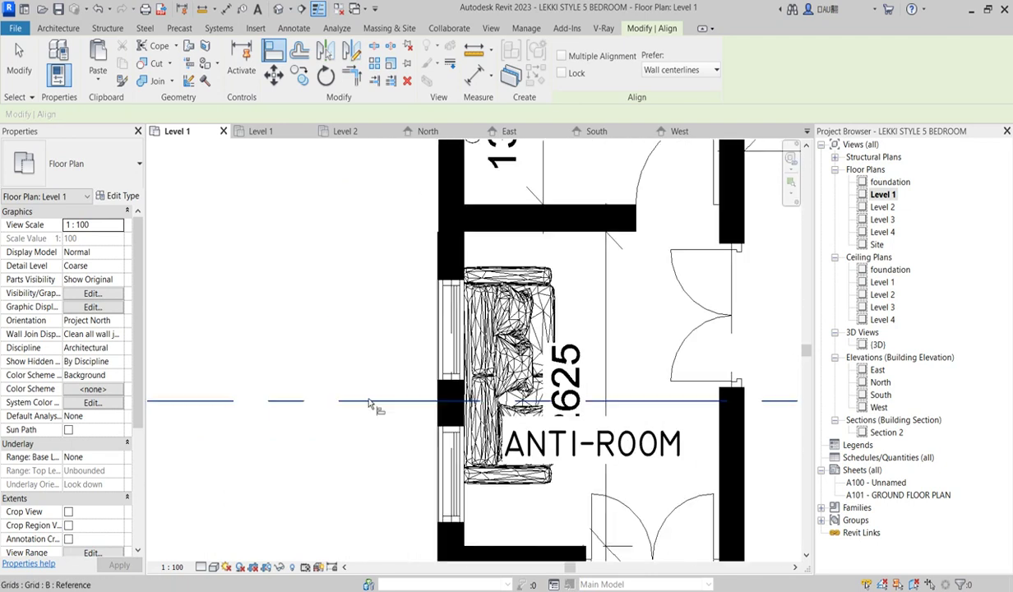
pyautogui.click(379, 344)
pyautogui.scroll(-3, 338, 386)
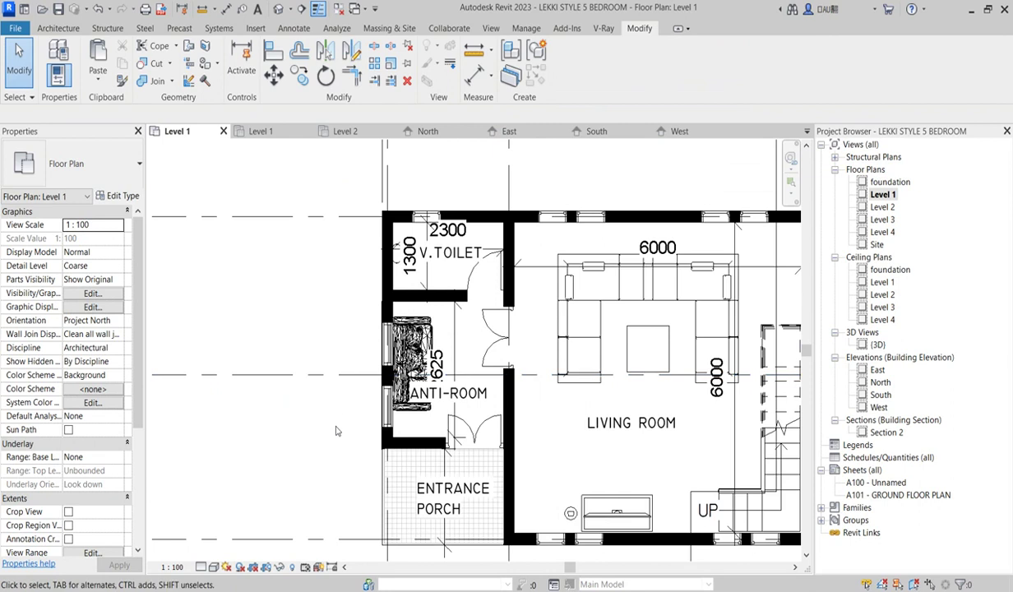
# Examine the Level 1 floor plan around the anti-room, entrance porch and living room, including the overall layout
pyautogui.scroll(2, 436, 464)
pyautogui.scroll(1, 321, 386)
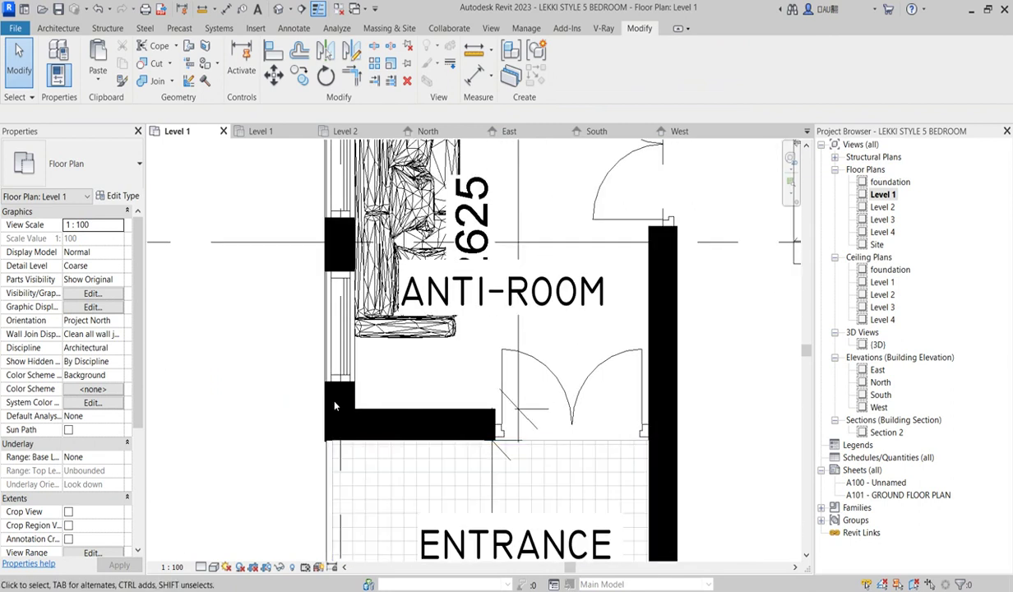
pyautogui.scroll(-2, 417, 451)
pyautogui.scroll(-2, 362, 355)
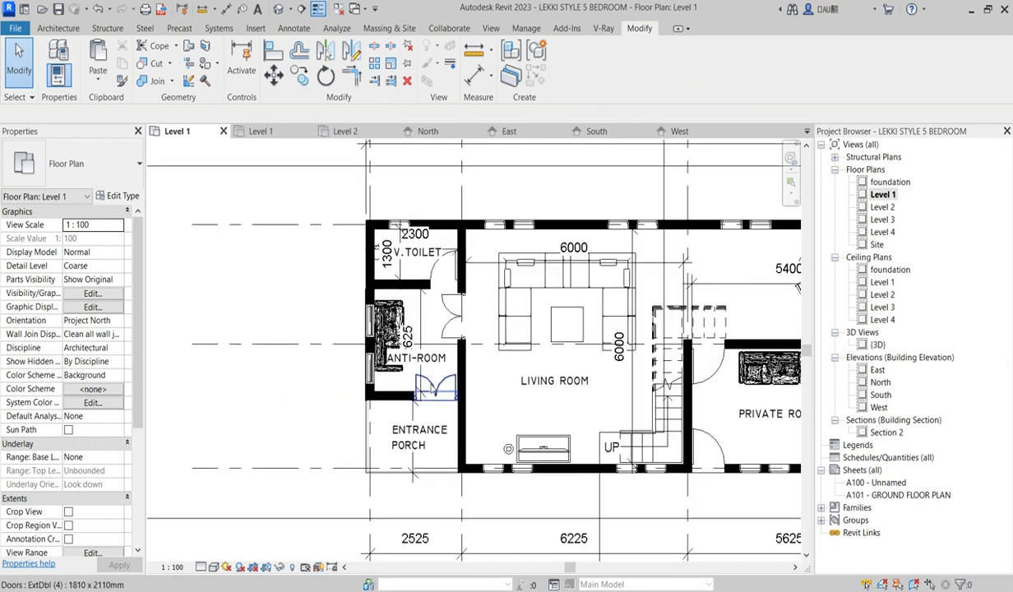
pyautogui.scroll(1, 400, 367)
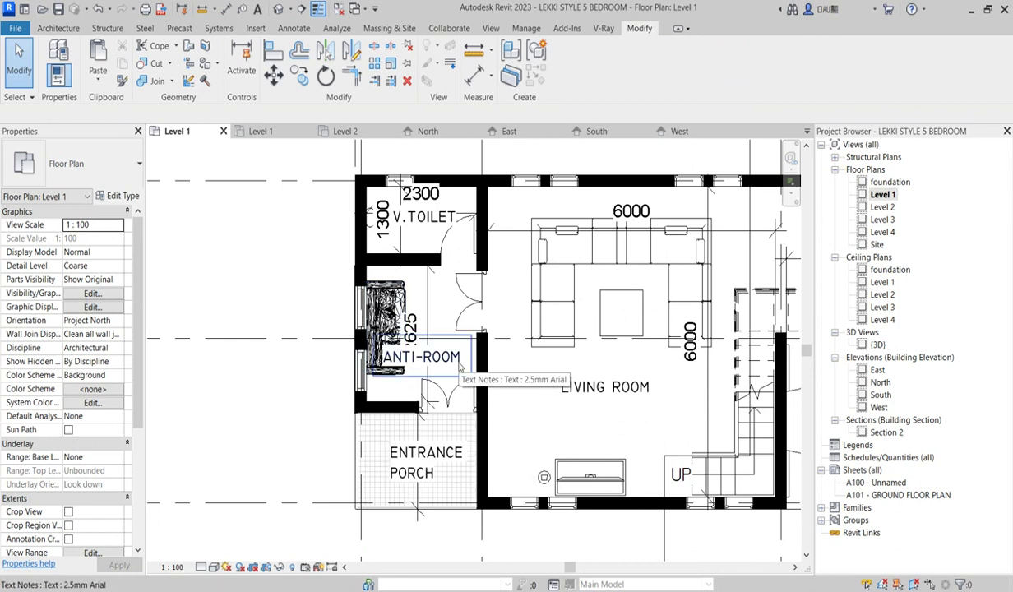
pyautogui.scroll(-2, 459, 367)
pyautogui.scroll(2, 442, 494)
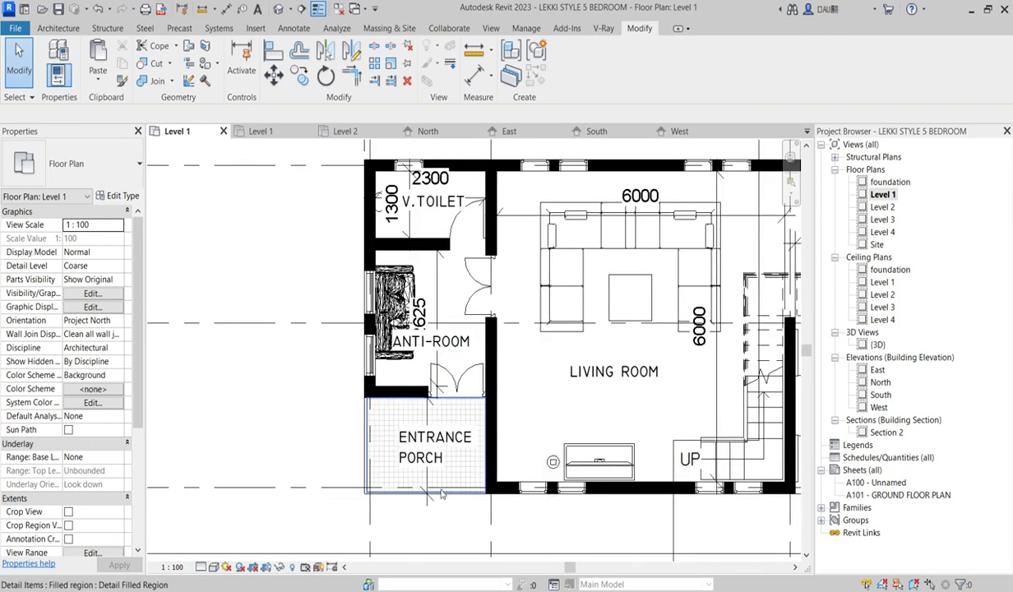
pyautogui.scroll(-2, 337, 360)
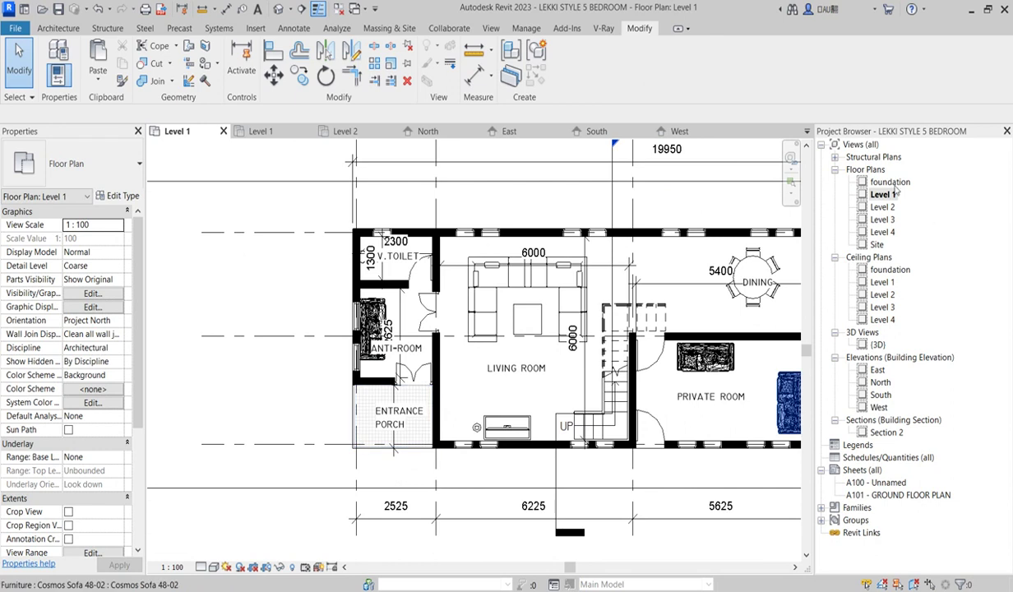
pyautogui.scroll(-2, 526, 362)
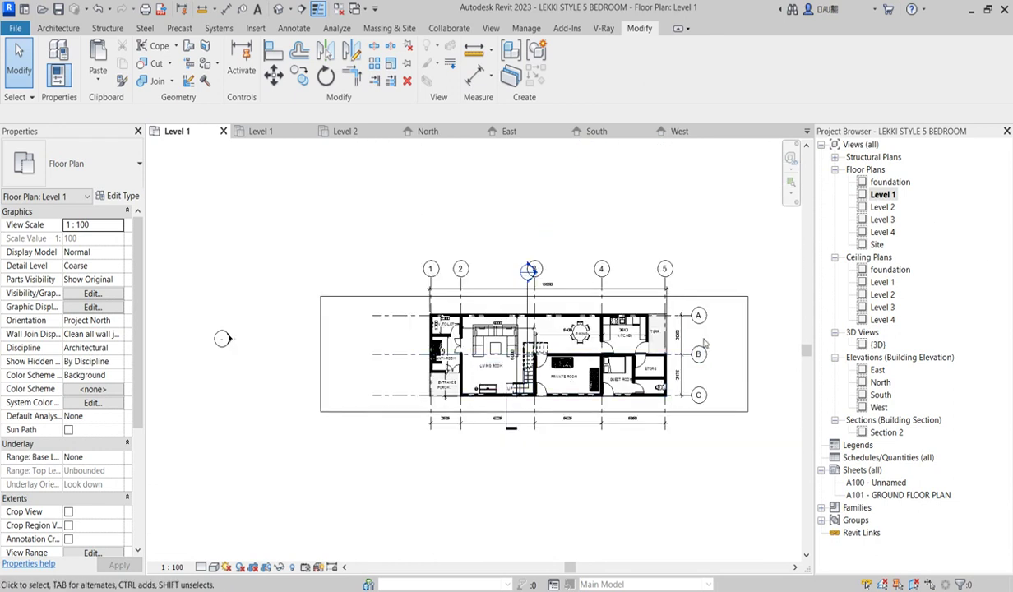
pyautogui.scroll(2, 704, 344)
# Open the Level 2 floor plan and review its bedroom layout
pyautogui.doubleClick(882, 207)
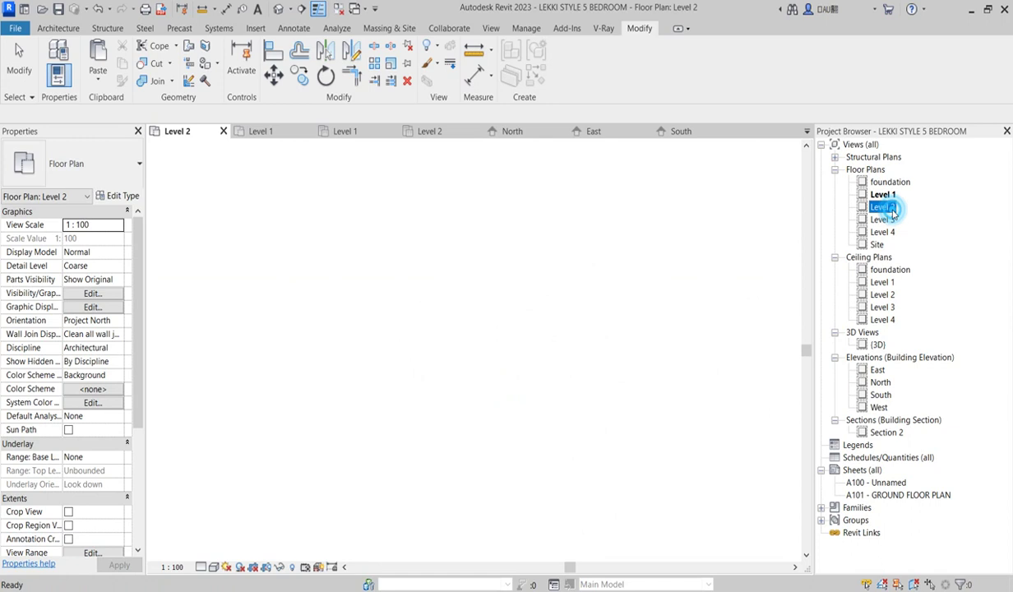
pyautogui.scroll(2, 342, 374)
pyautogui.scroll(-2, 341, 374)
pyautogui.scroll(-1, 342, 374)
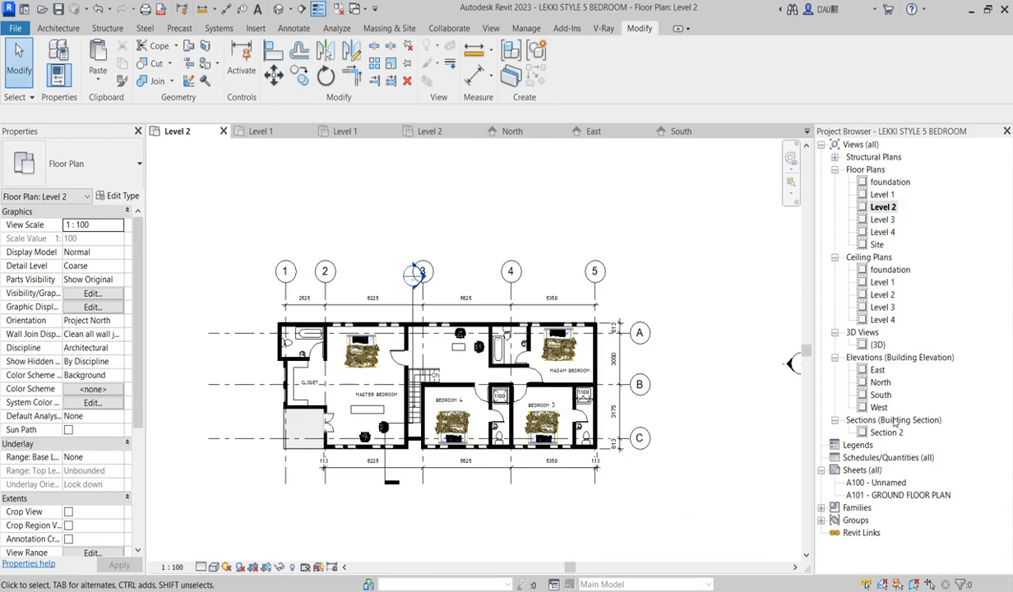
# Open the 3D view and inspect the house's west tower windows, foundation walls and long window facade
pyautogui.doubleClick(878, 345)
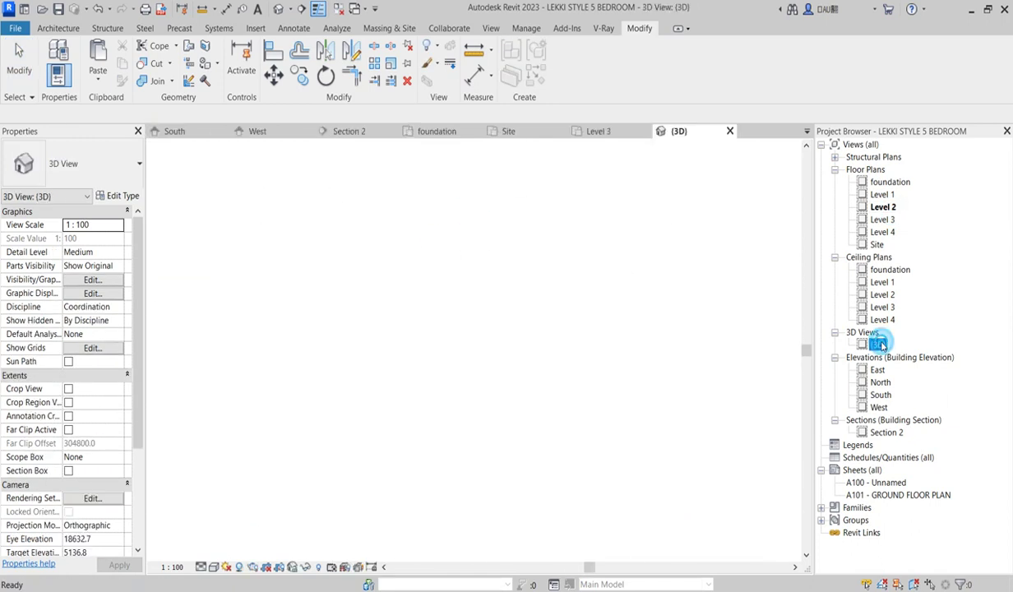
pyautogui.scroll(-3, 481, 440)
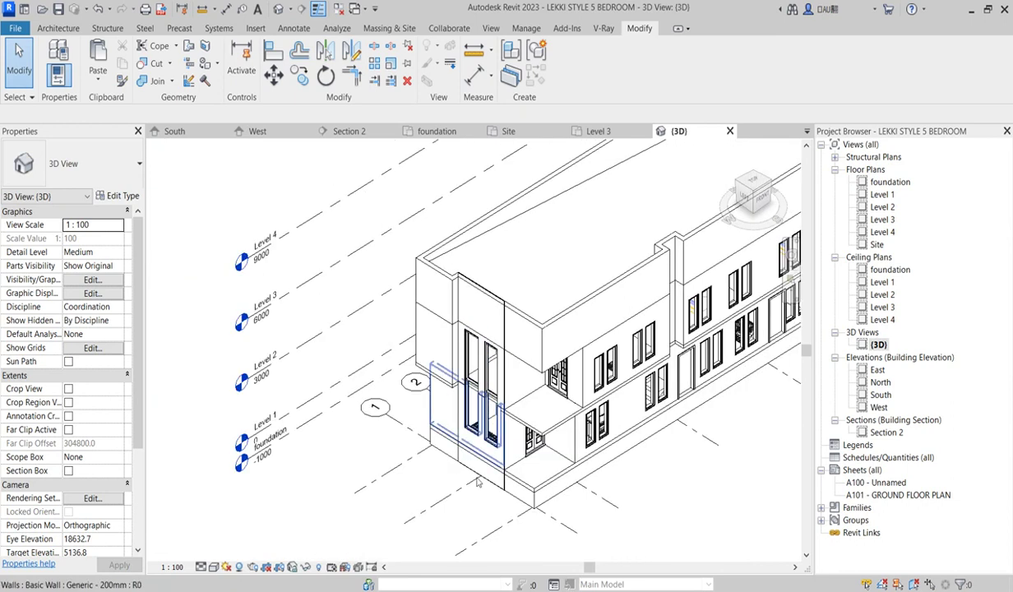
pyautogui.scroll(-2, 662, 503)
pyautogui.scroll(2, 436, 388)
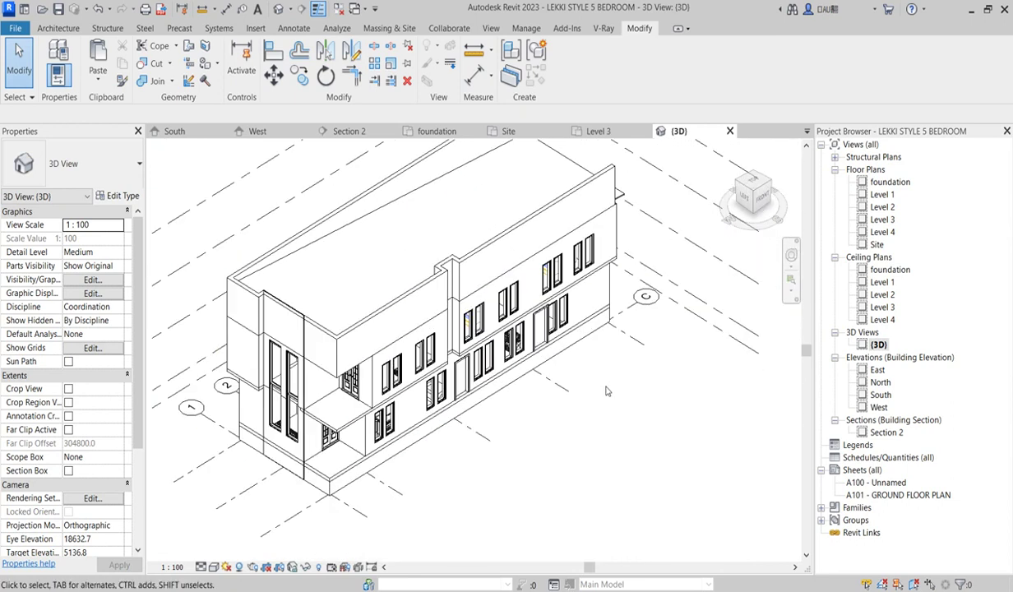
pyautogui.scroll(4, 411, 393)
pyautogui.moveTo(345, 387)
pyautogui.keyDown('shift'); pyautogui.mouseDown(button='middle')
pyautogui.moveTo(367, 398)
pyautogui.moveTo(740, 341)
pyautogui.mouseUp(button='middle'); pyautogui.keyUp('shift')
pyautogui.scroll(-4, 361, 399)
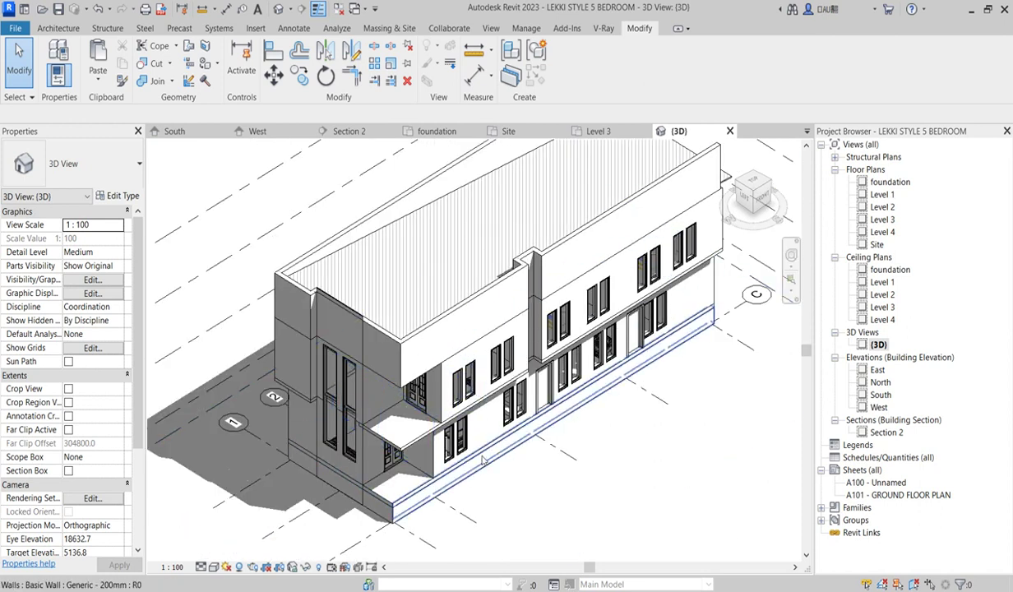
pyautogui.scroll(2, 484, 463)
pyautogui.scroll(-3, 493, 395)
pyautogui.scroll(2, 552, 309)
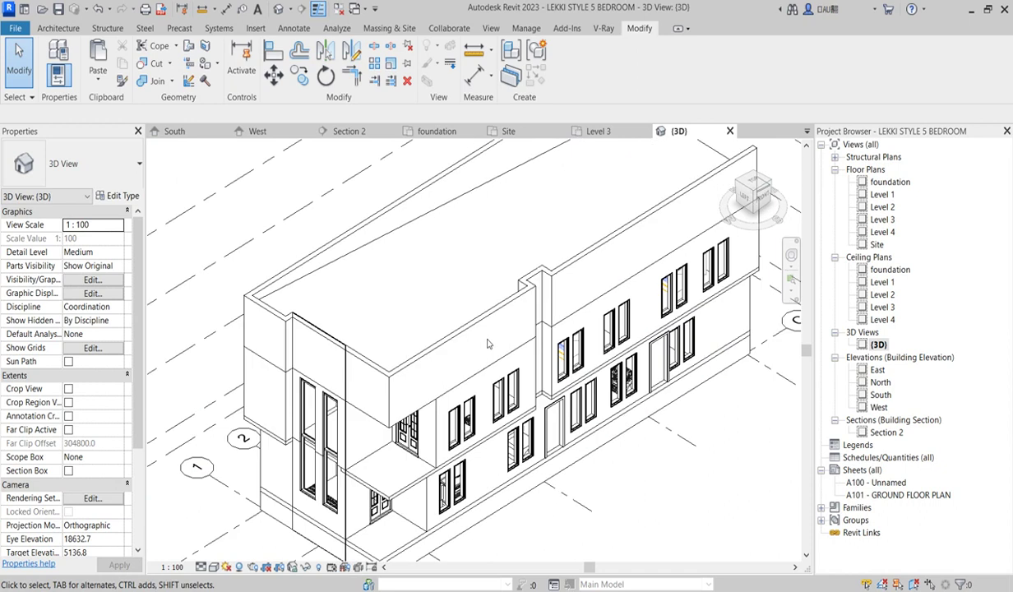
pyautogui.scroll(-2, 553, 309)
pyautogui.scroll(3, 311, 432)
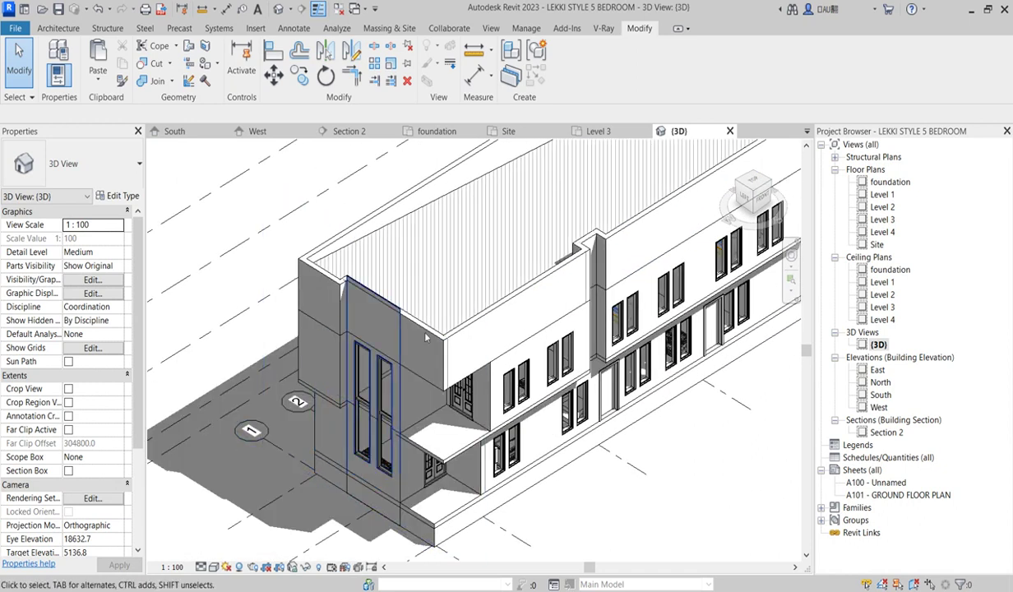
pyautogui.scroll(-2, 411, 326)
pyautogui.keyDown('shift'); pyautogui.moveTo(607, 305); pyautogui.dragTo(466, 319, button='middle'); pyautogui.keyUp('shift')
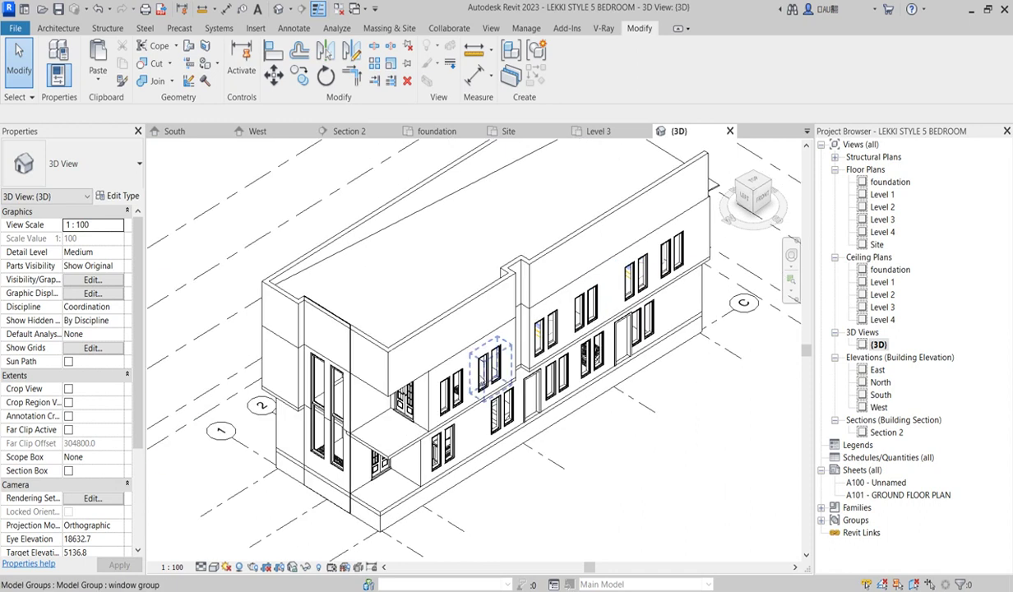
pyautogui.keyDown('shift'); pyautogui.moveTo(460, 427); pyautogui.dragTo(384, 543, button='middle'); pyautogui.keyUp('shift')
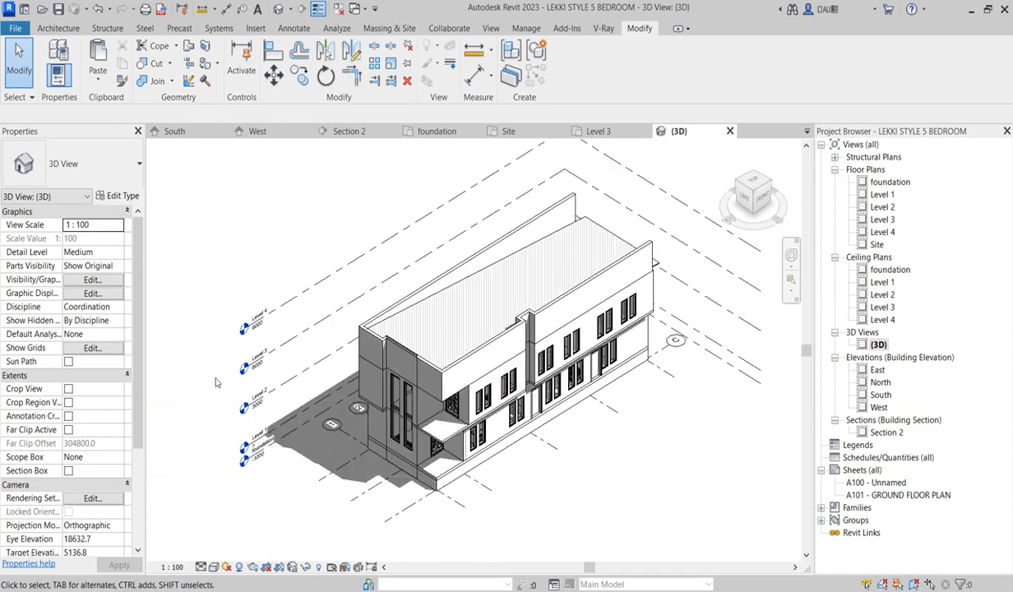